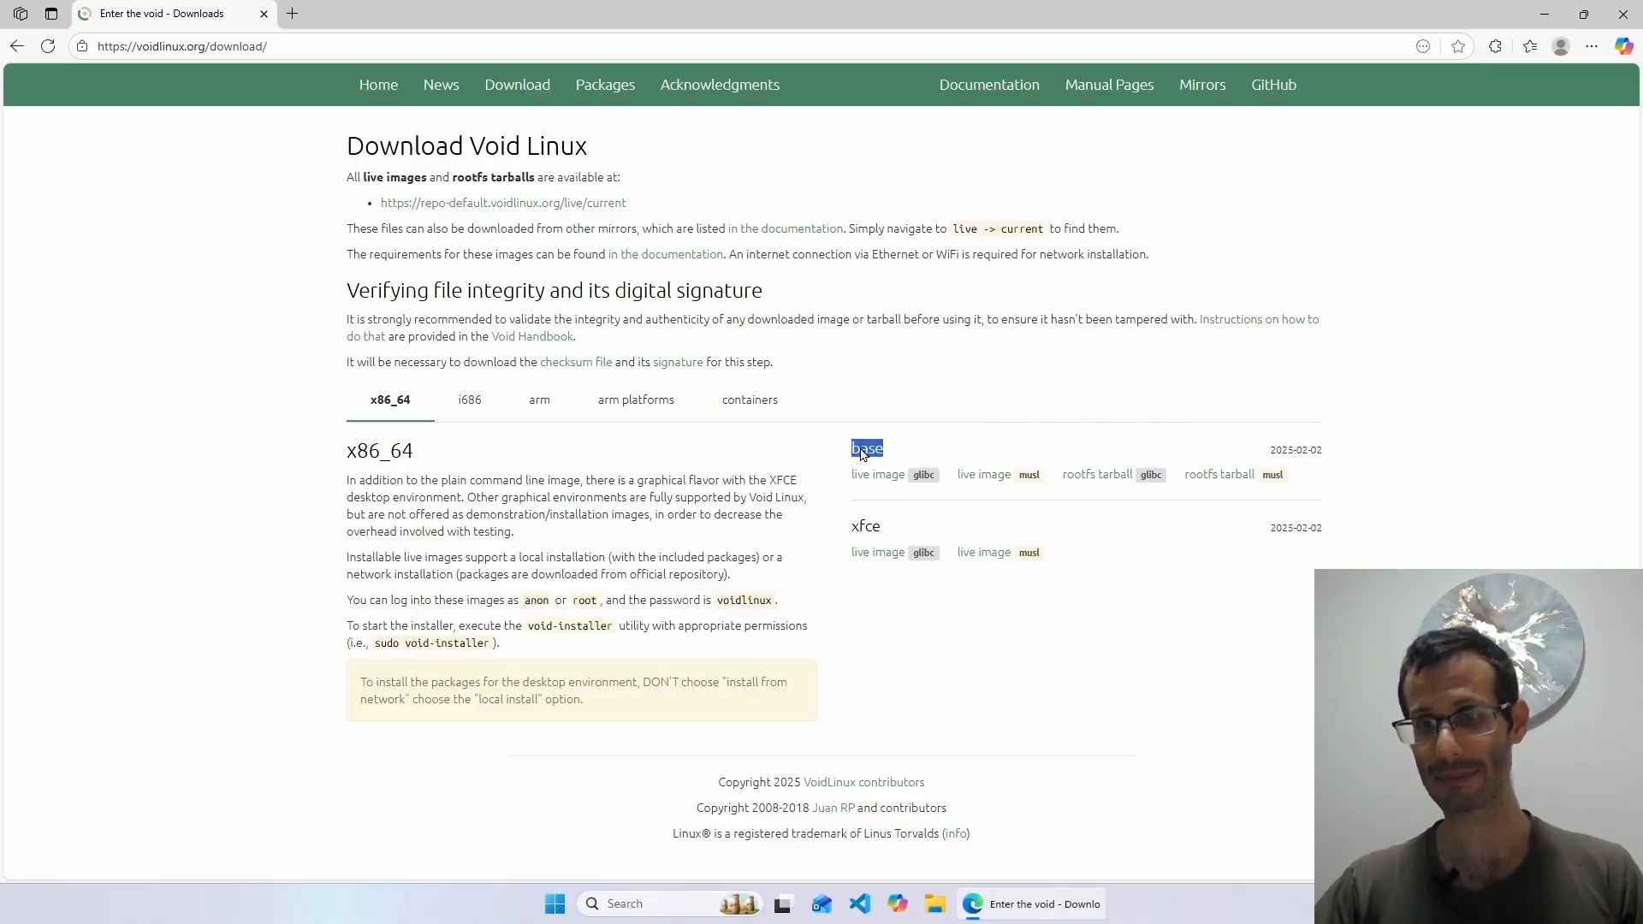
# - Download the base live image in its glibc variant for x86_64 from the Void Linux download page
pyautogui.doubleClick(872, 531)
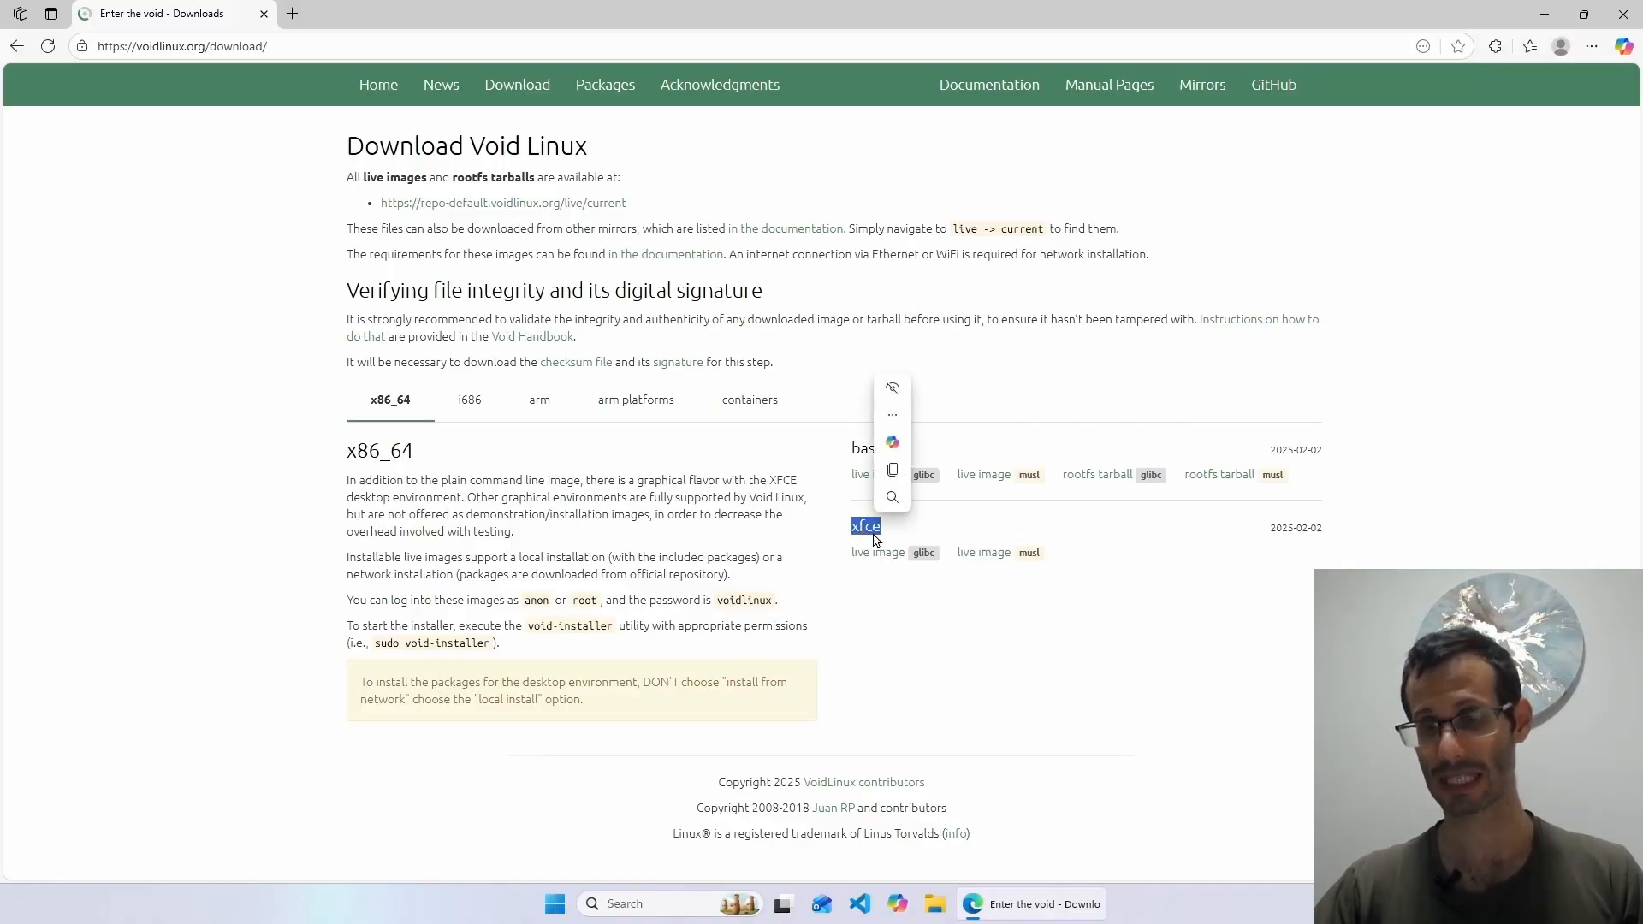
pyautogui.click(830, 445)
pyautogui.doubleClick(865, 446)
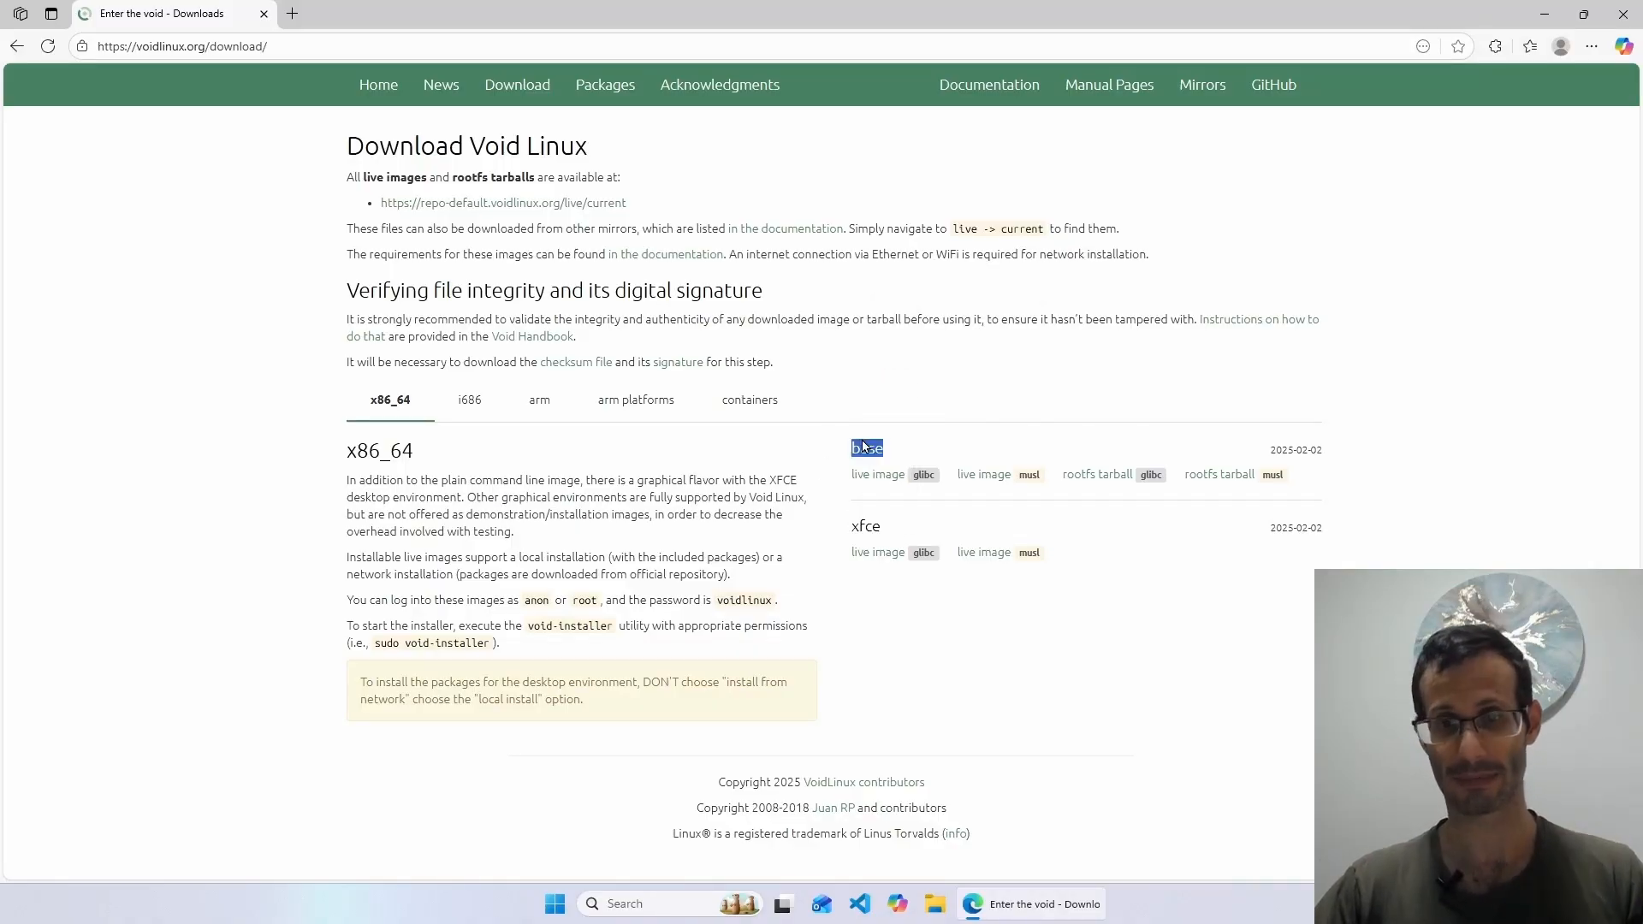
pyautogui.click(936, 447)
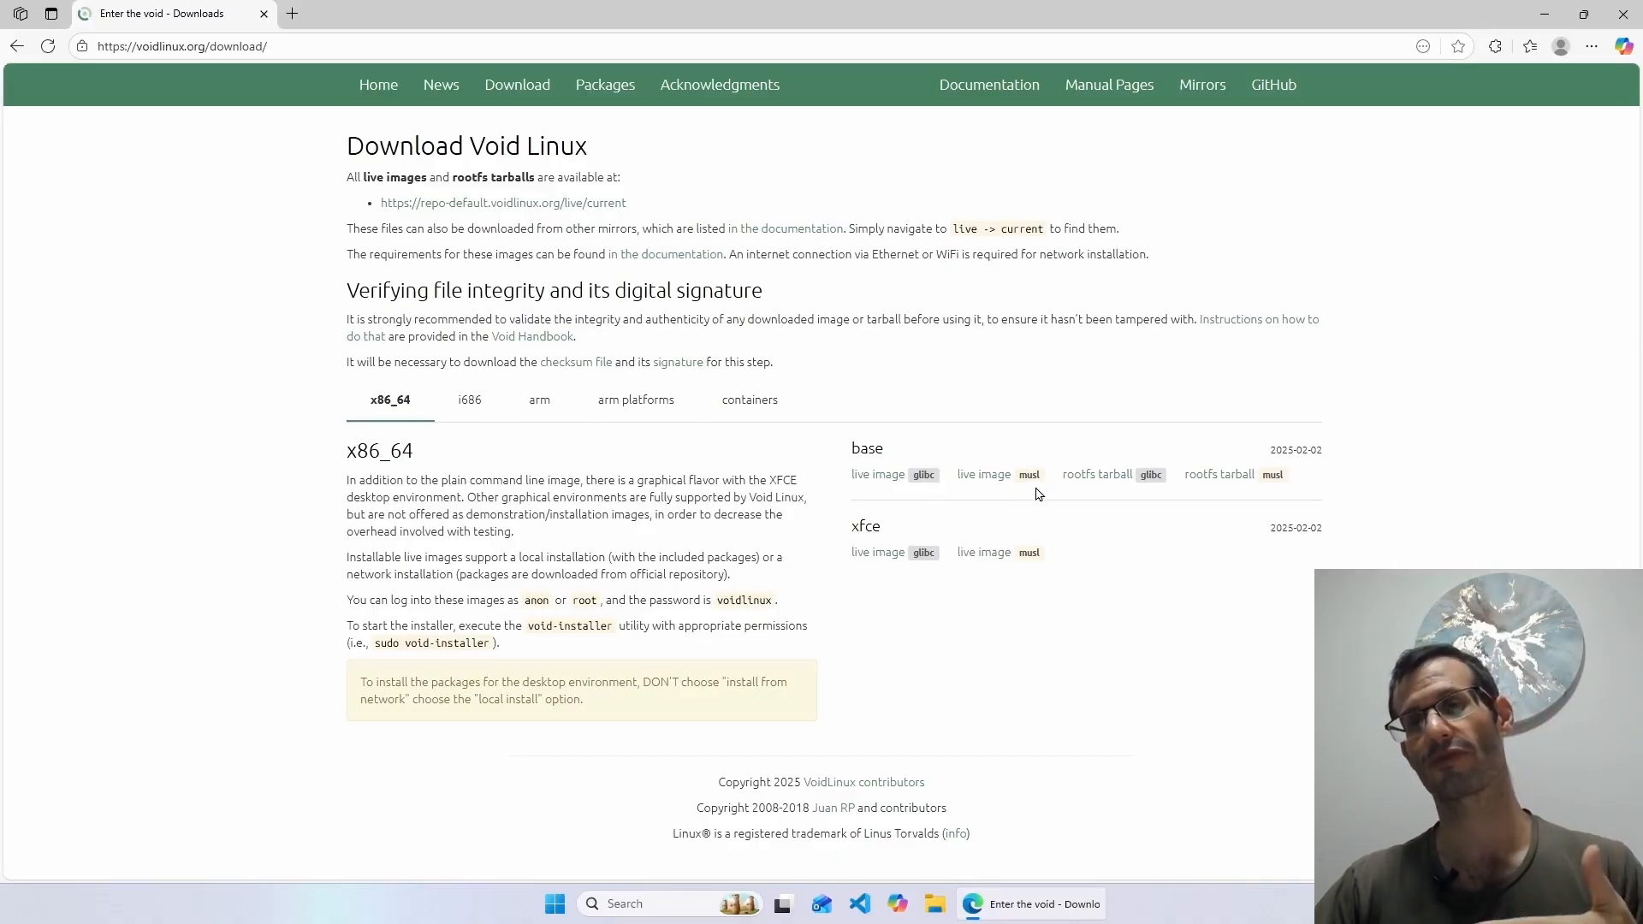
pyautogui.doubleClick(923, 476)
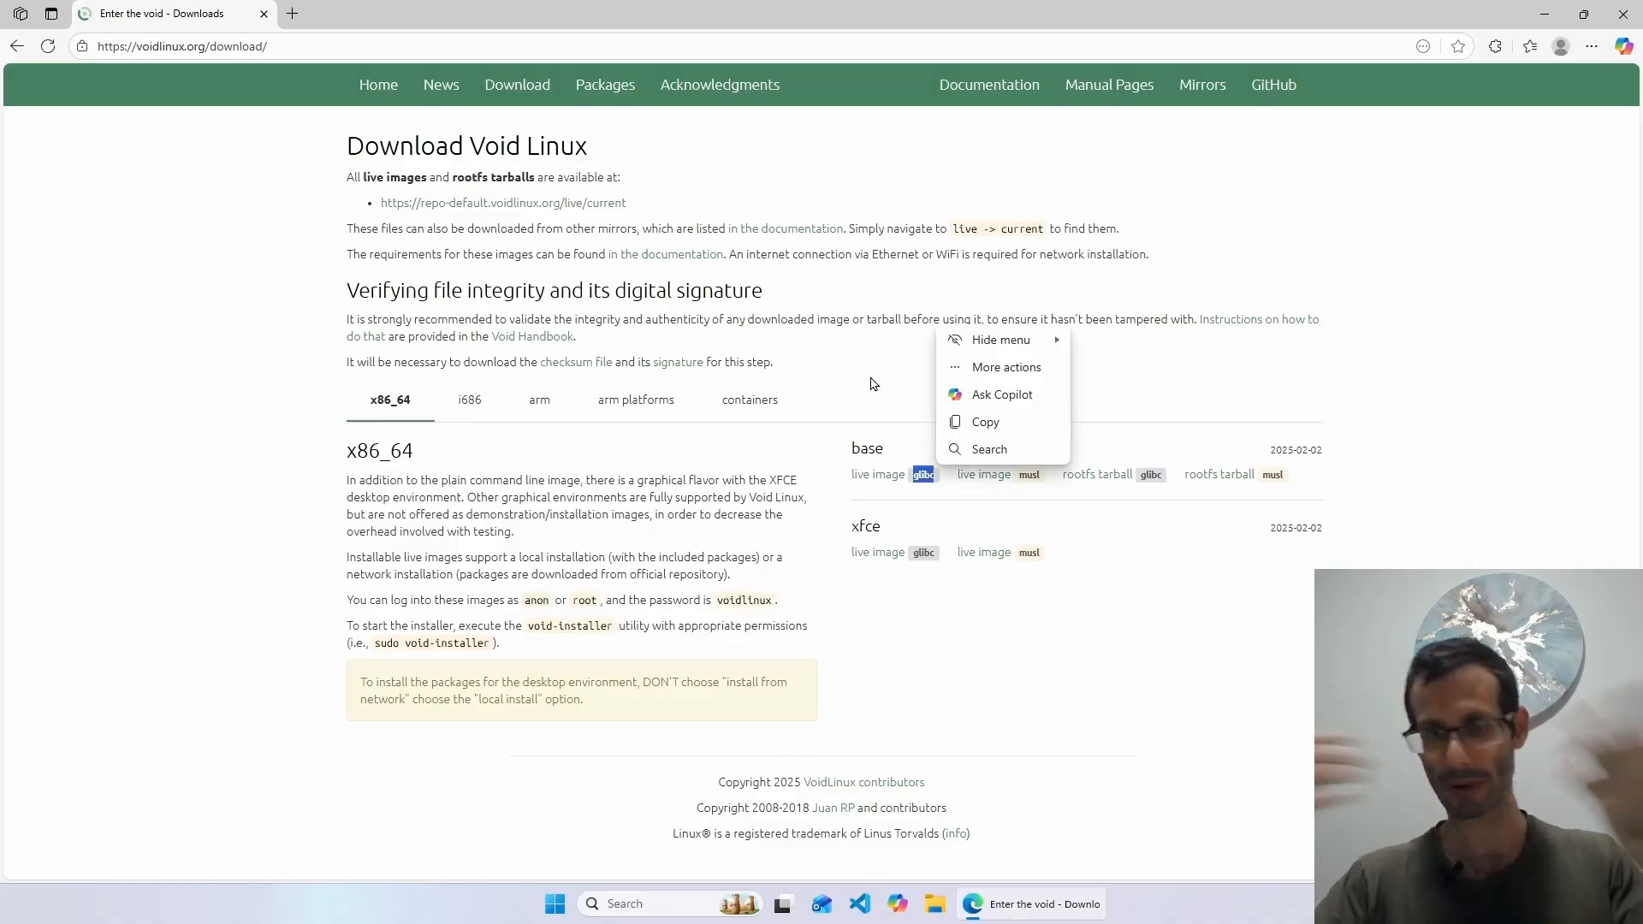
pyautogui.click(871, 384)
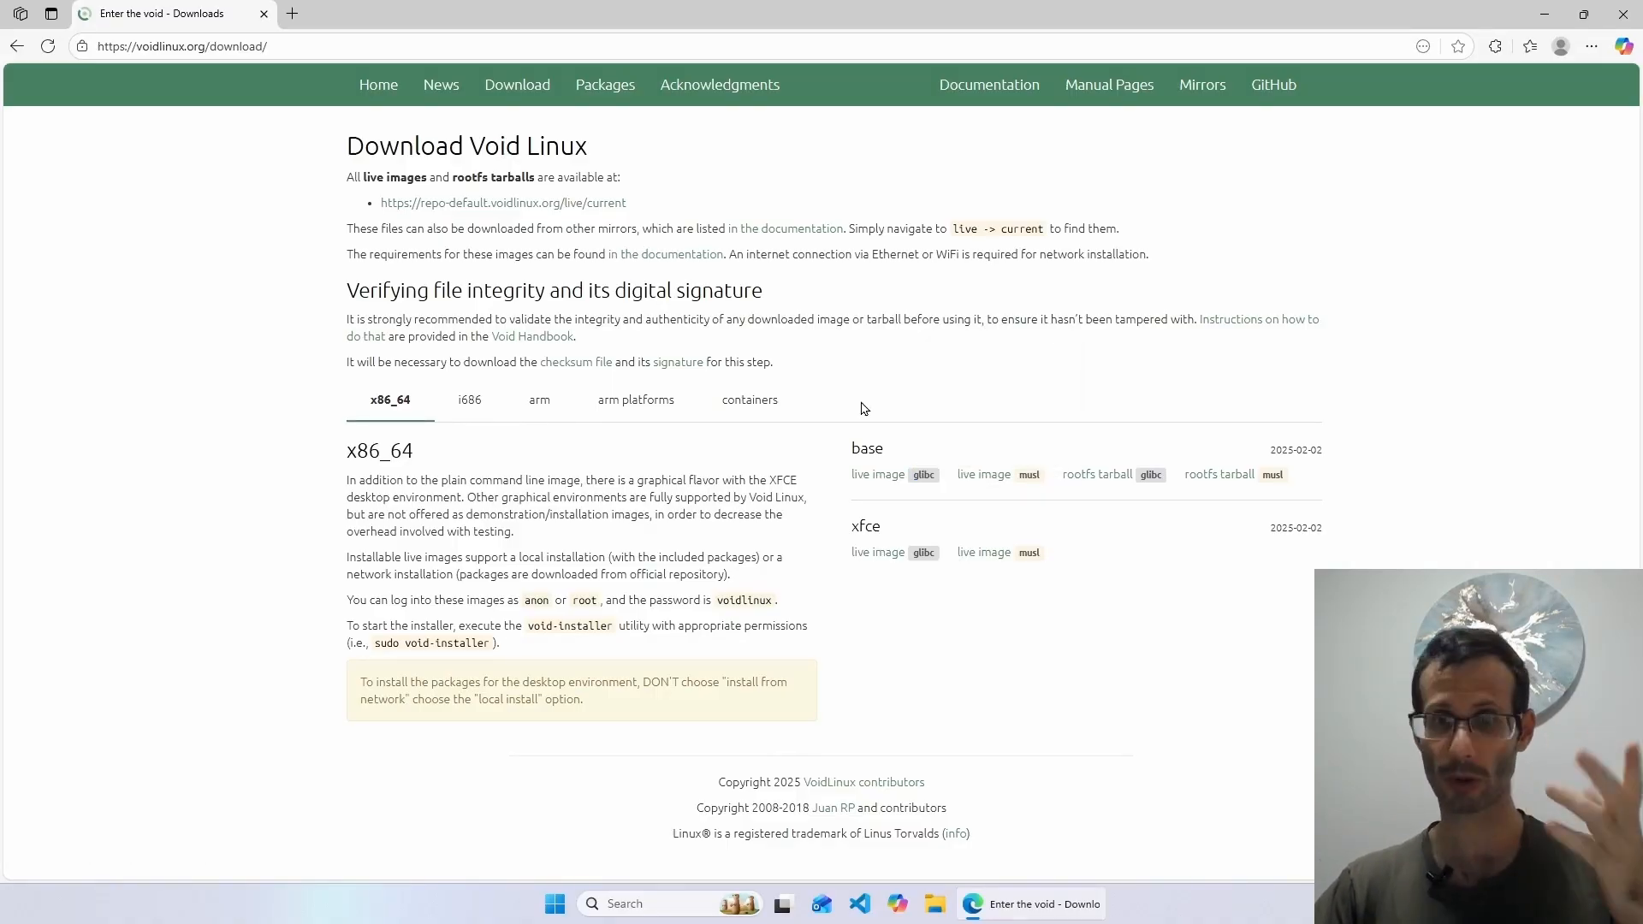
pyautogui.click(872, 484)
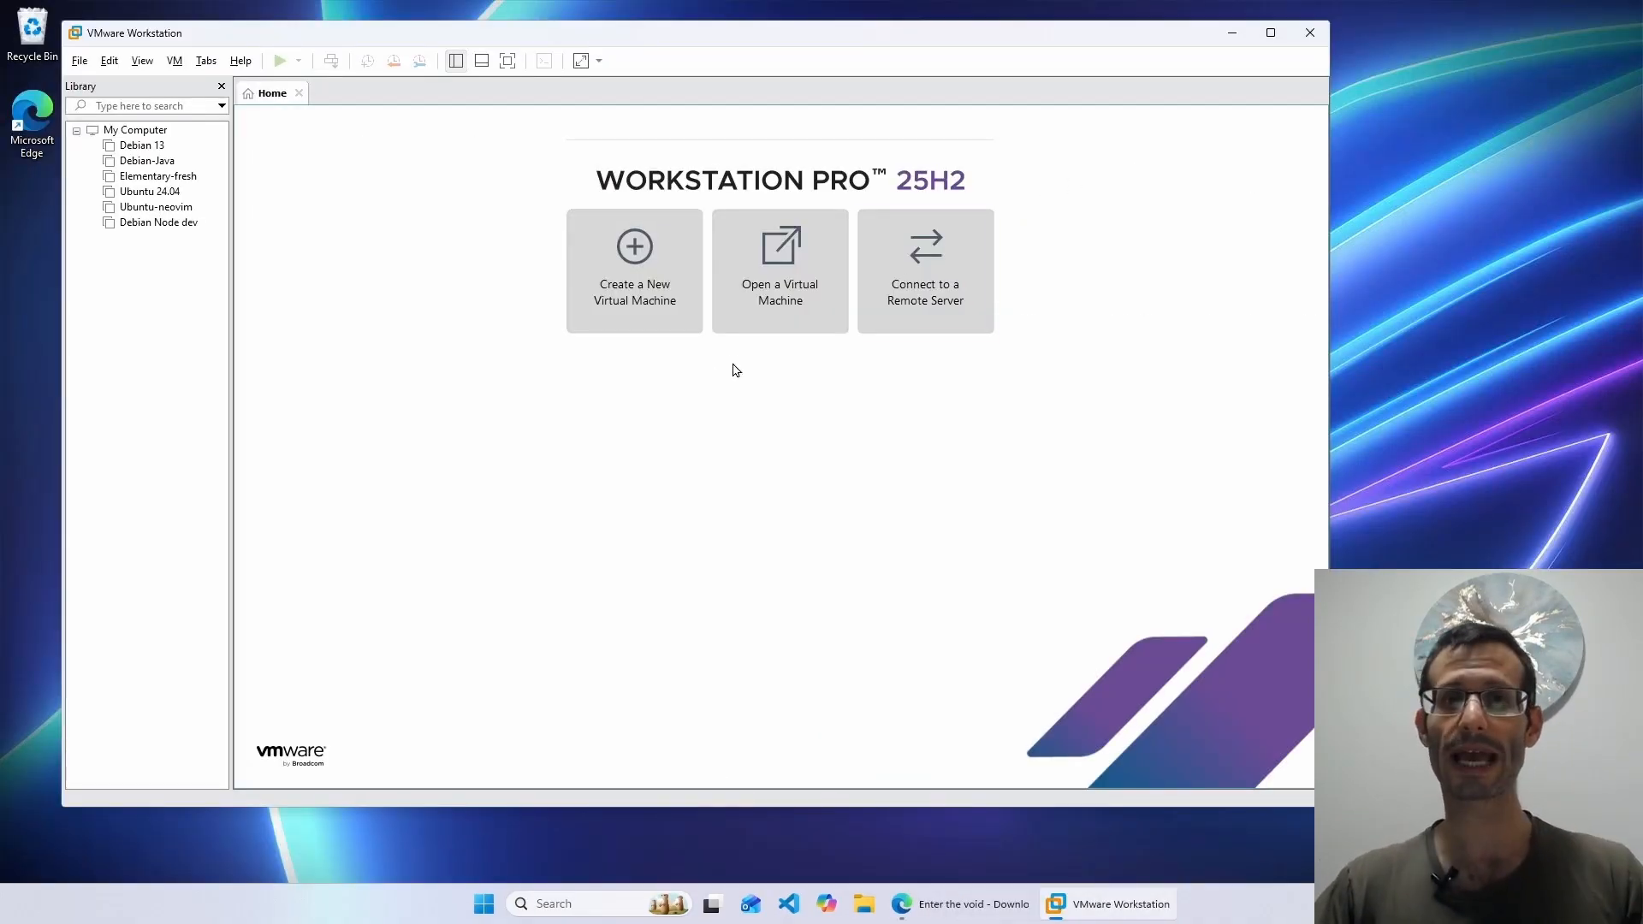
pyautogui.click(633, 254)
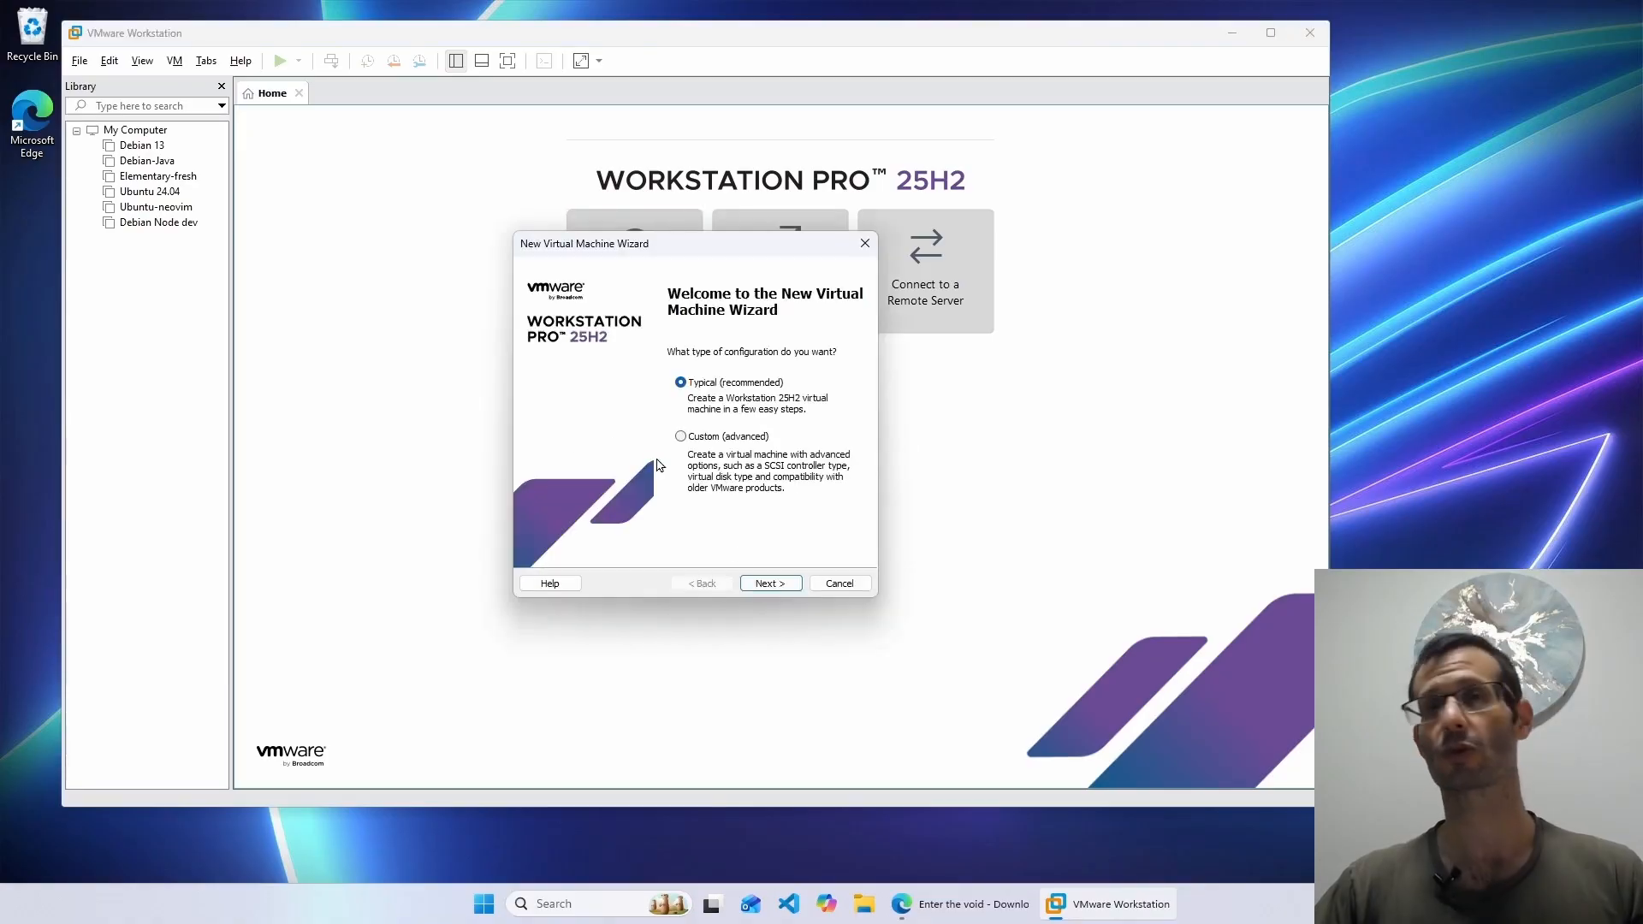
pyautogui.click(779, 583)
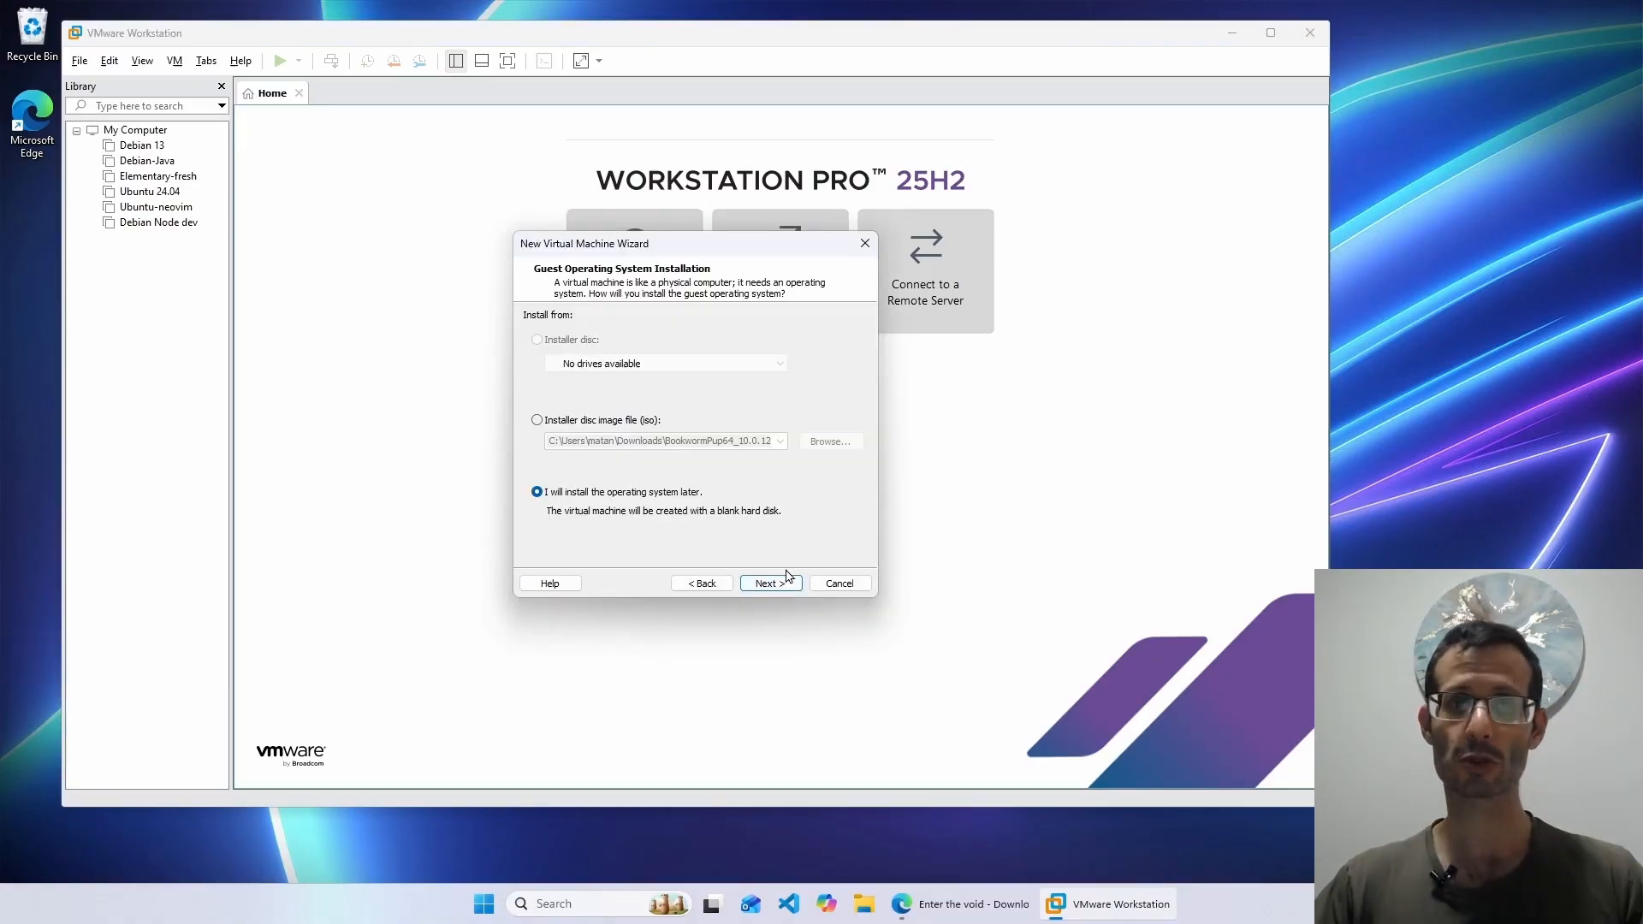
pyautogui.click(562, 423)
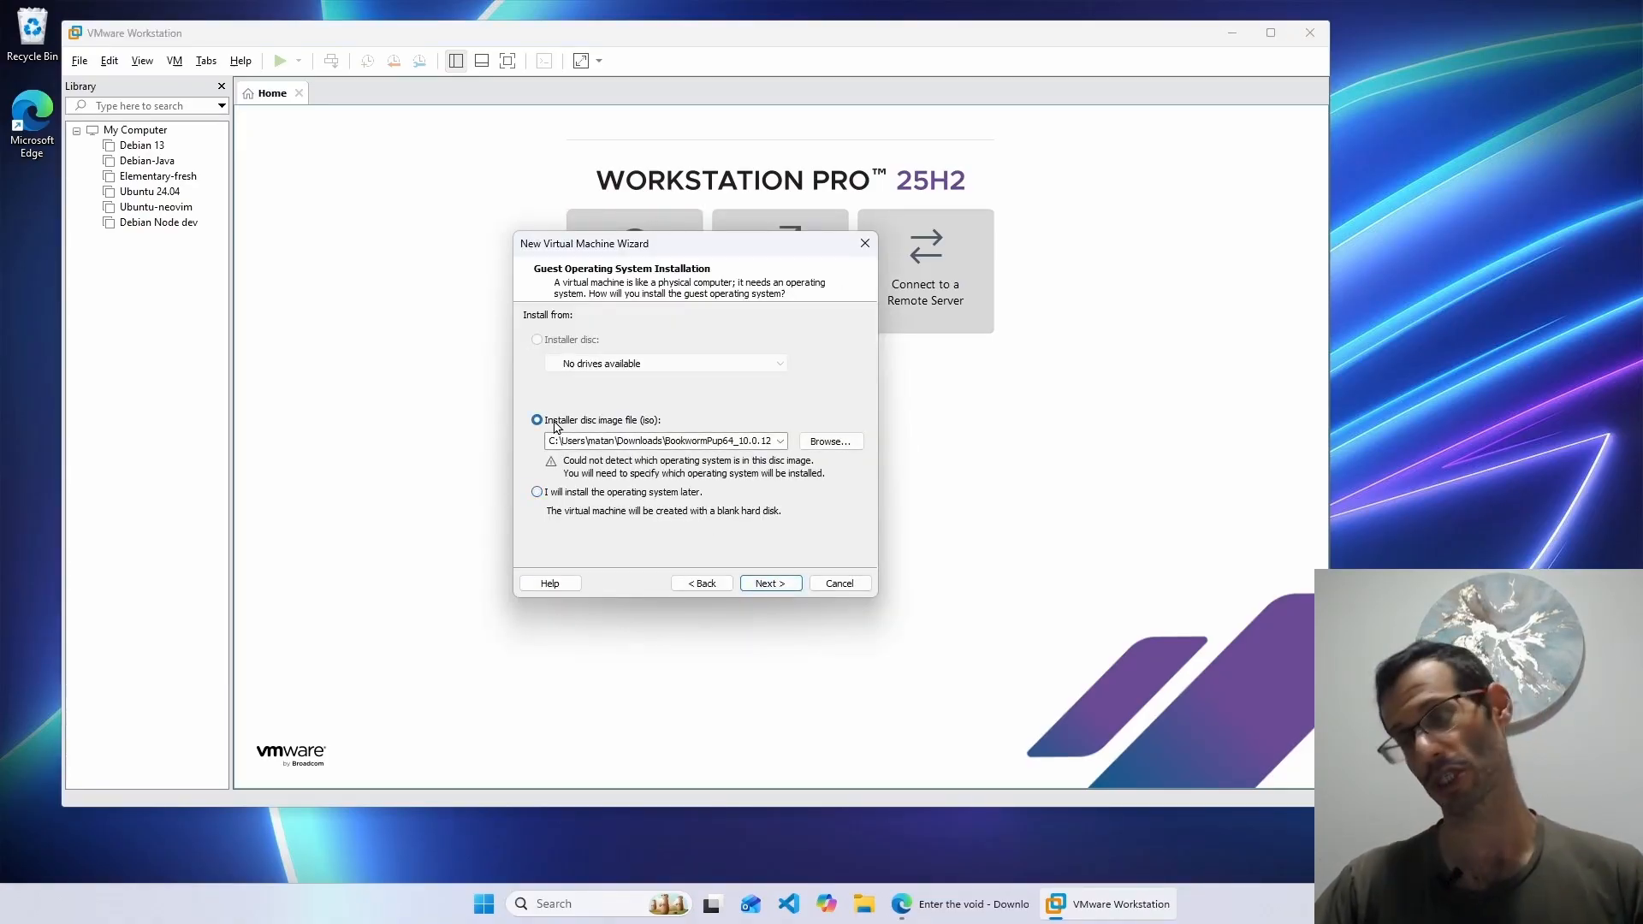
pyautogui.click(820, 441)
pyautogui.click(595, 518)
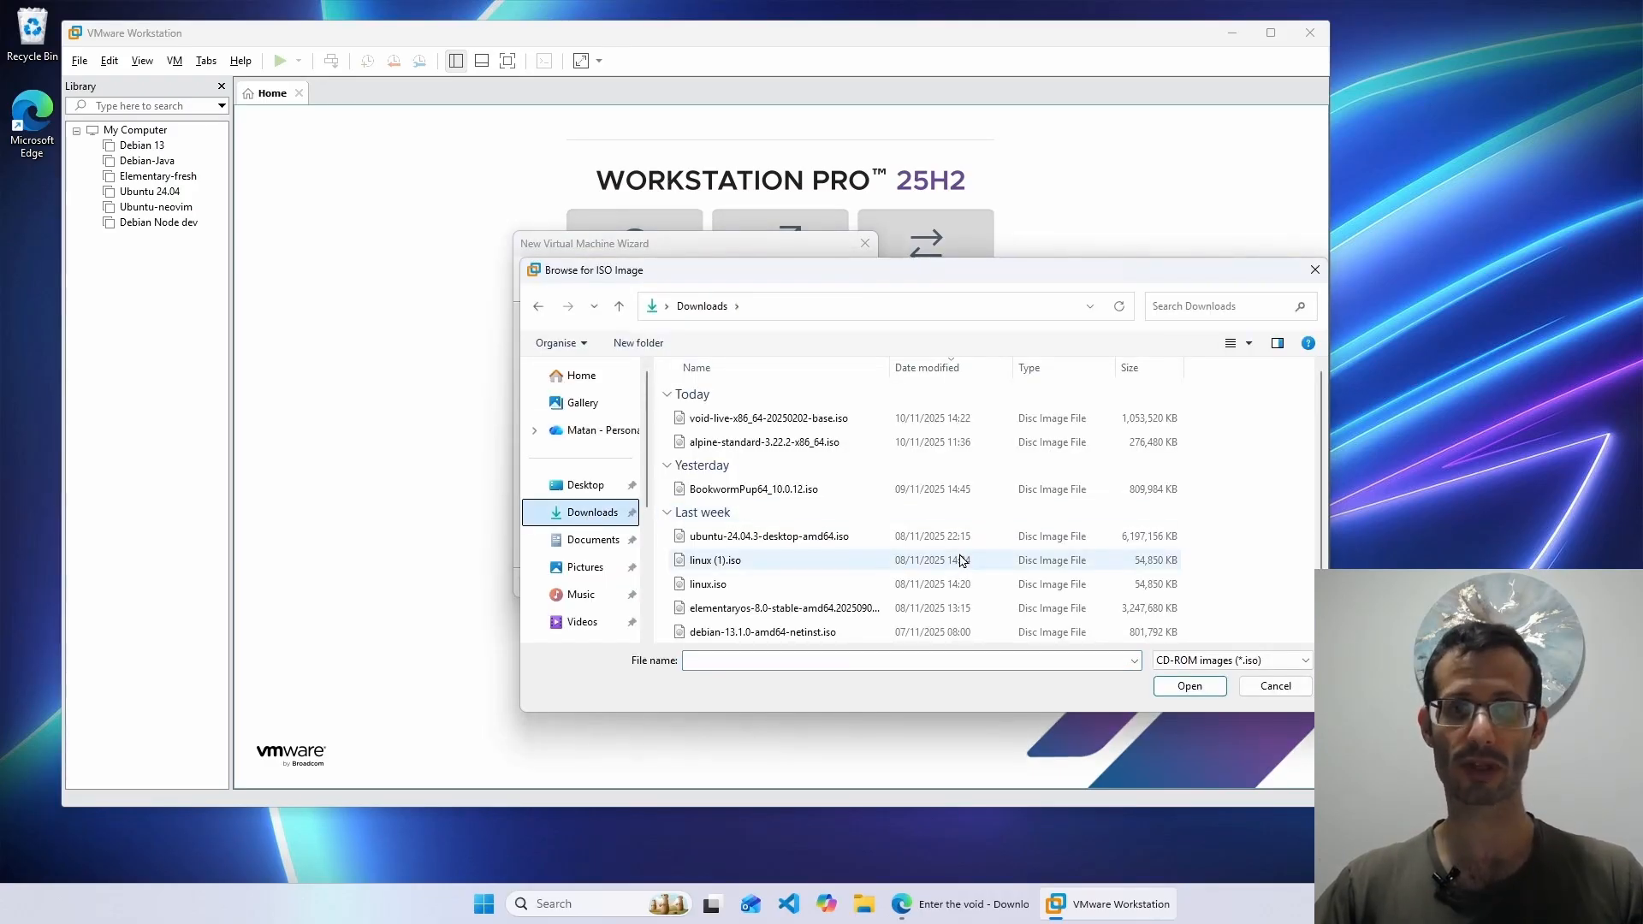
pyautogui.click(763, 419)
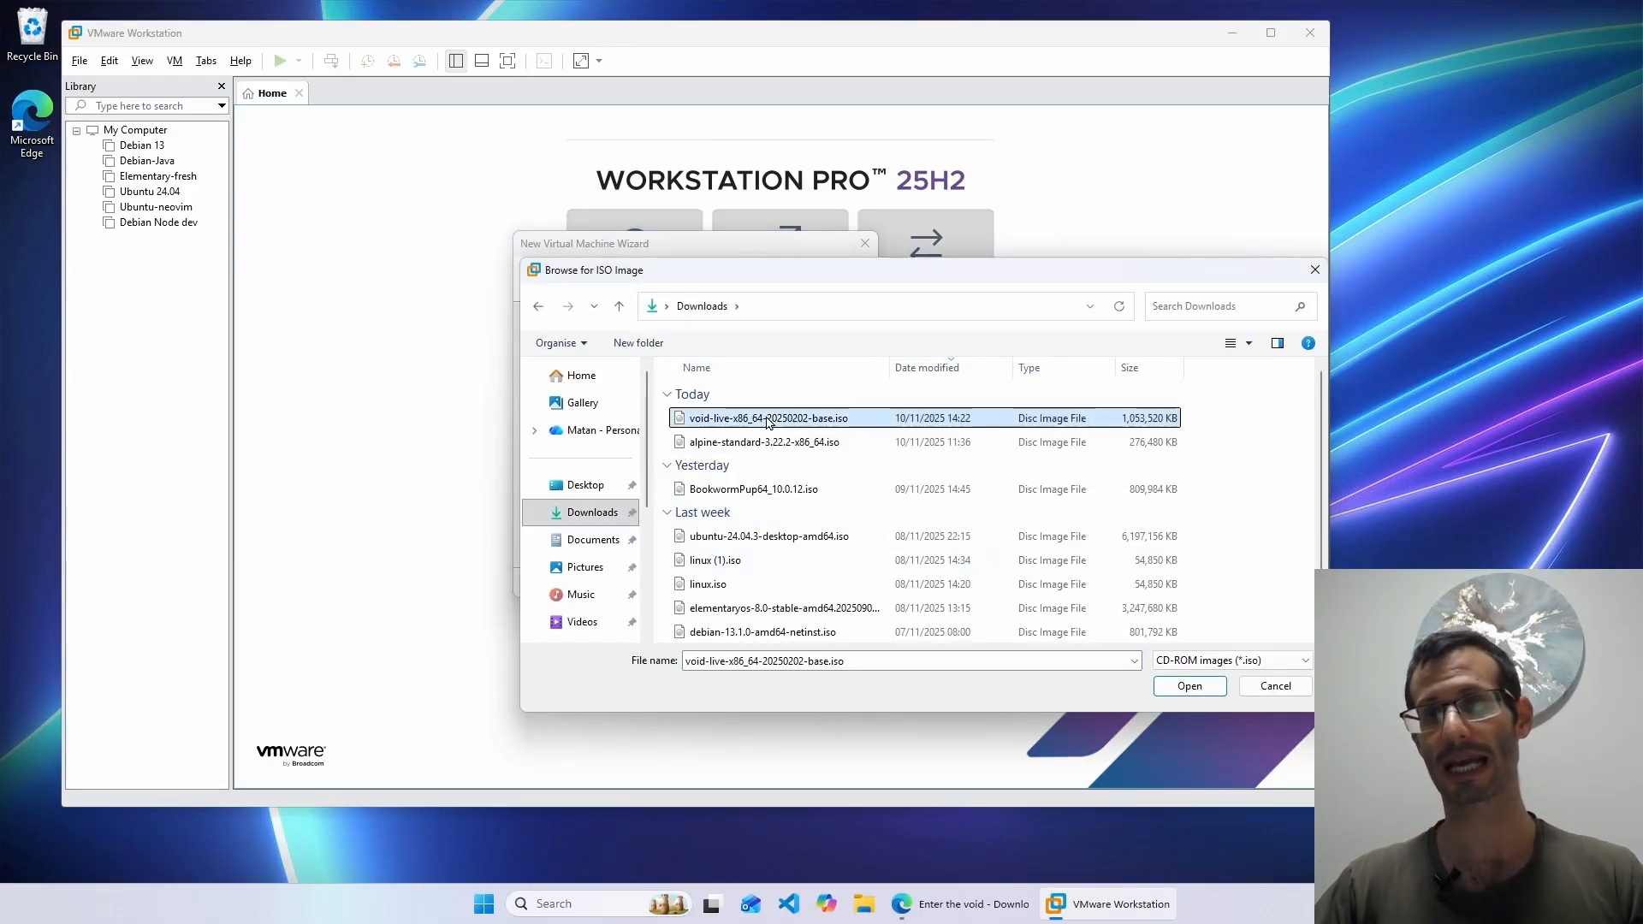
pyautogui.click(1189, 686)
pyautogui.click(796, 584)
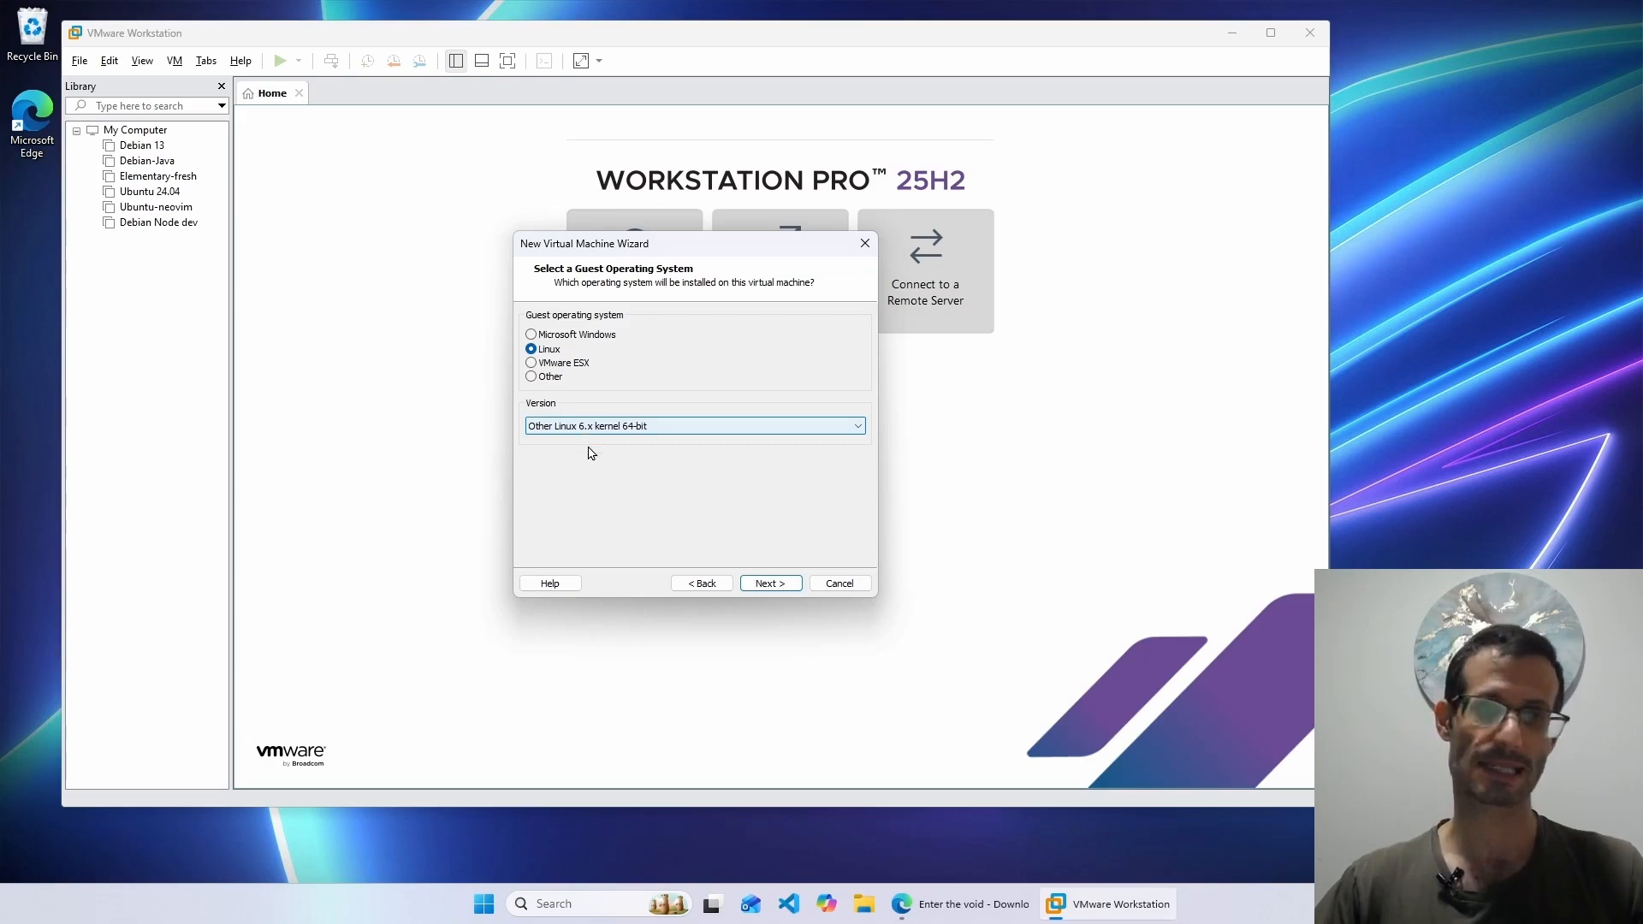
# - Accept Other Linux 6.x kernel 64-bit as guest system, name the virtual machine void-linux, and set its maximum disk size to 20 GB
pyautogui.click(770, 583)
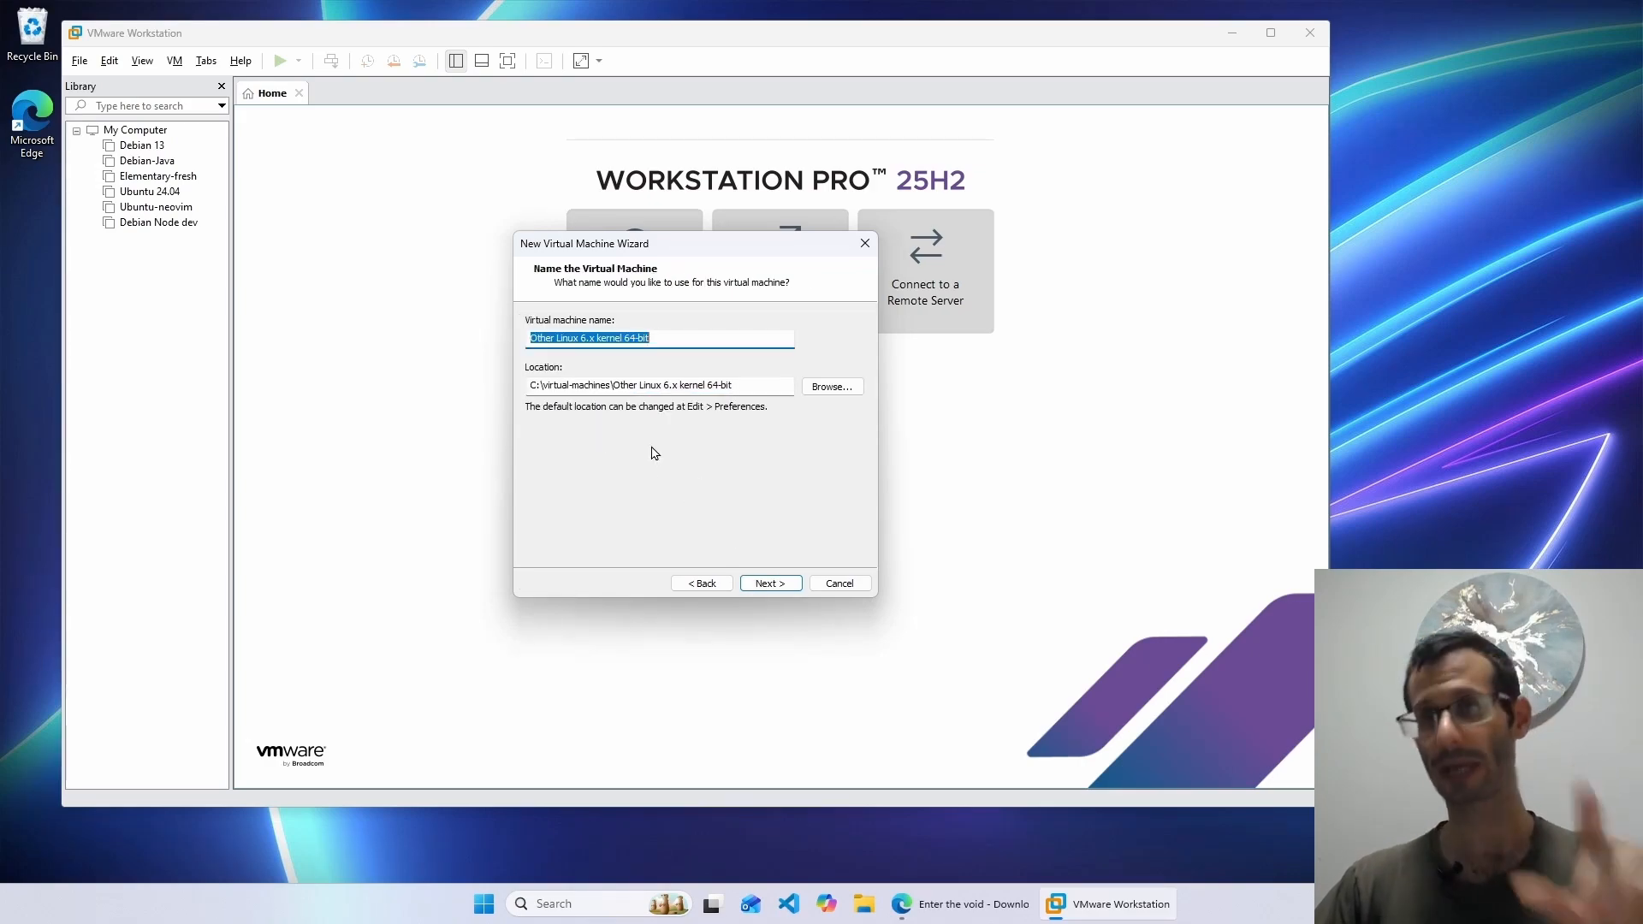
pyautogui.write('void-')
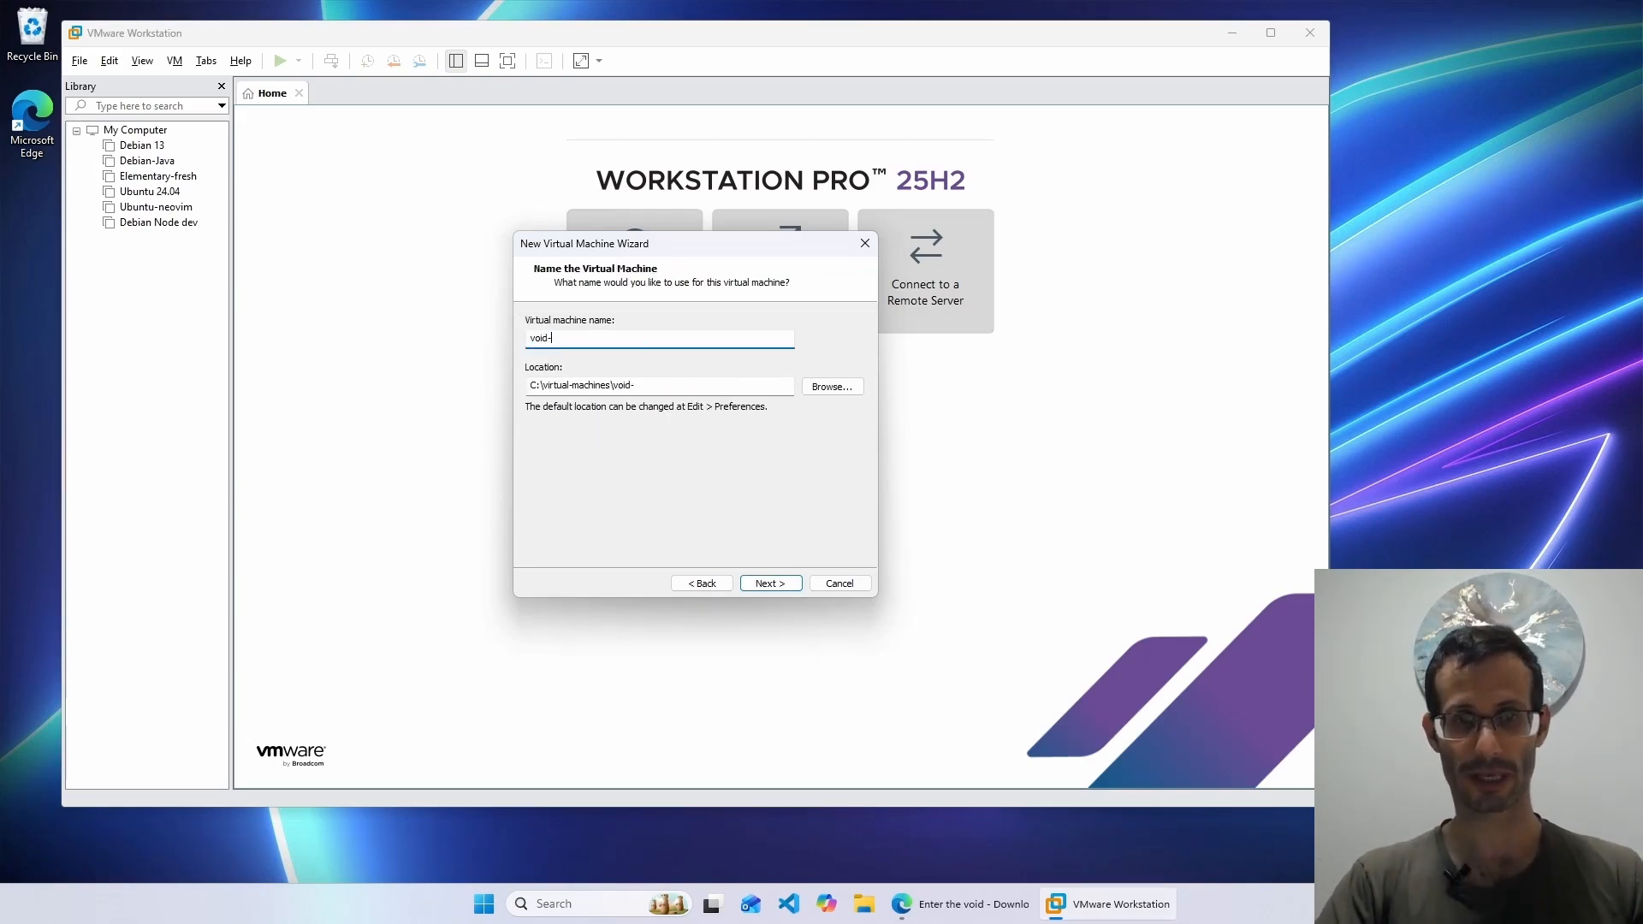
pyautogui.write('linux')
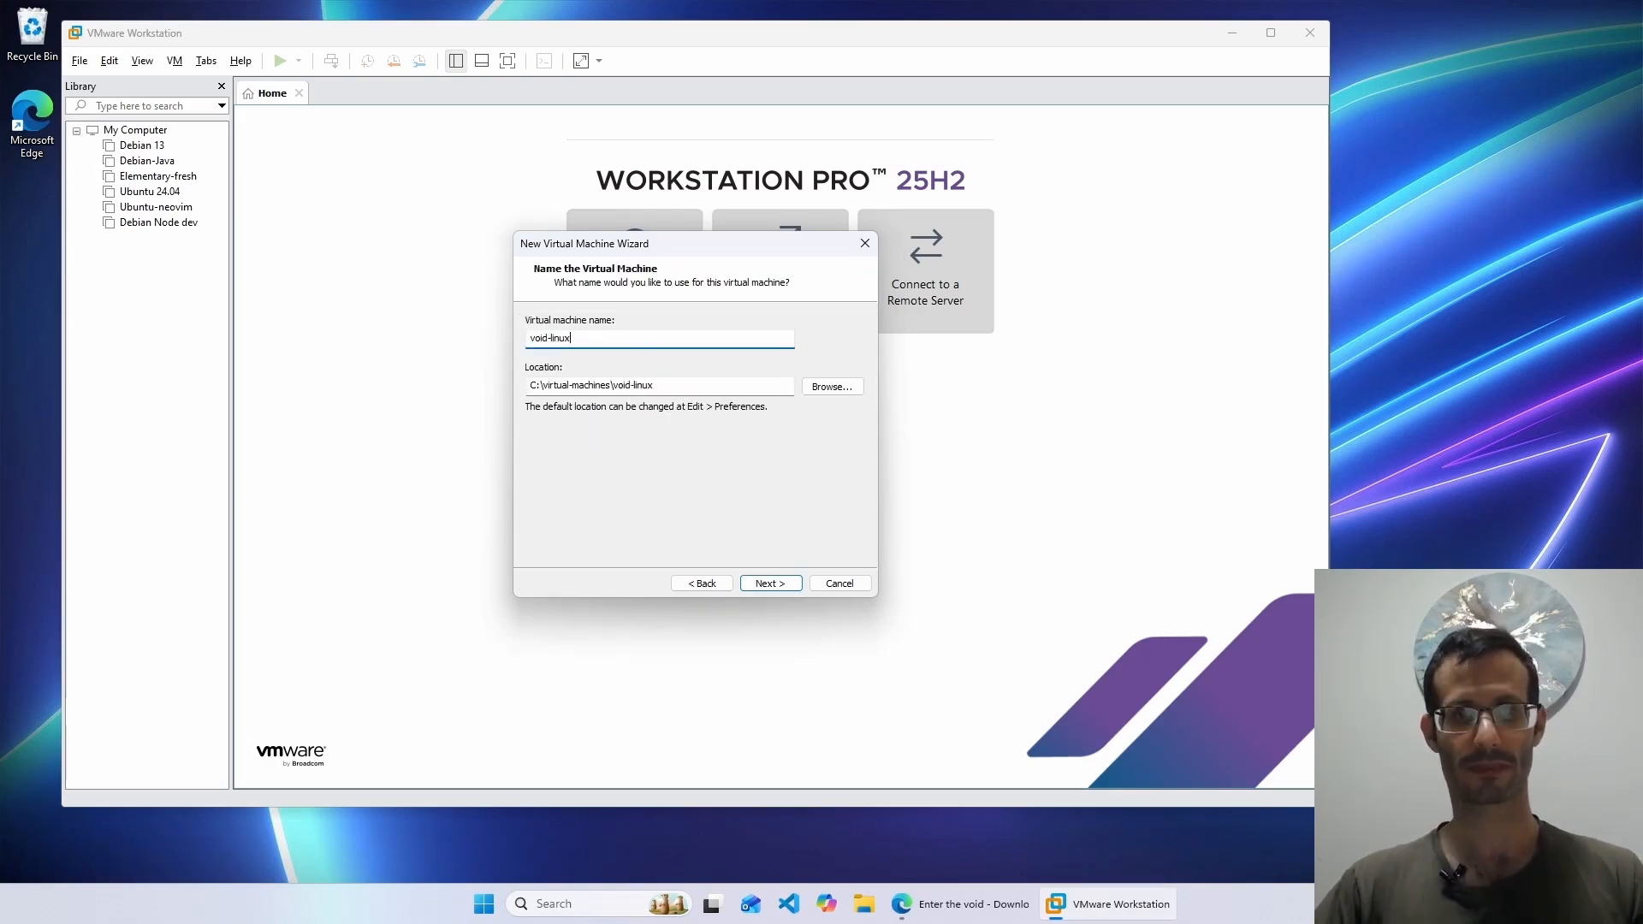
pyautogui.click(770, 583)
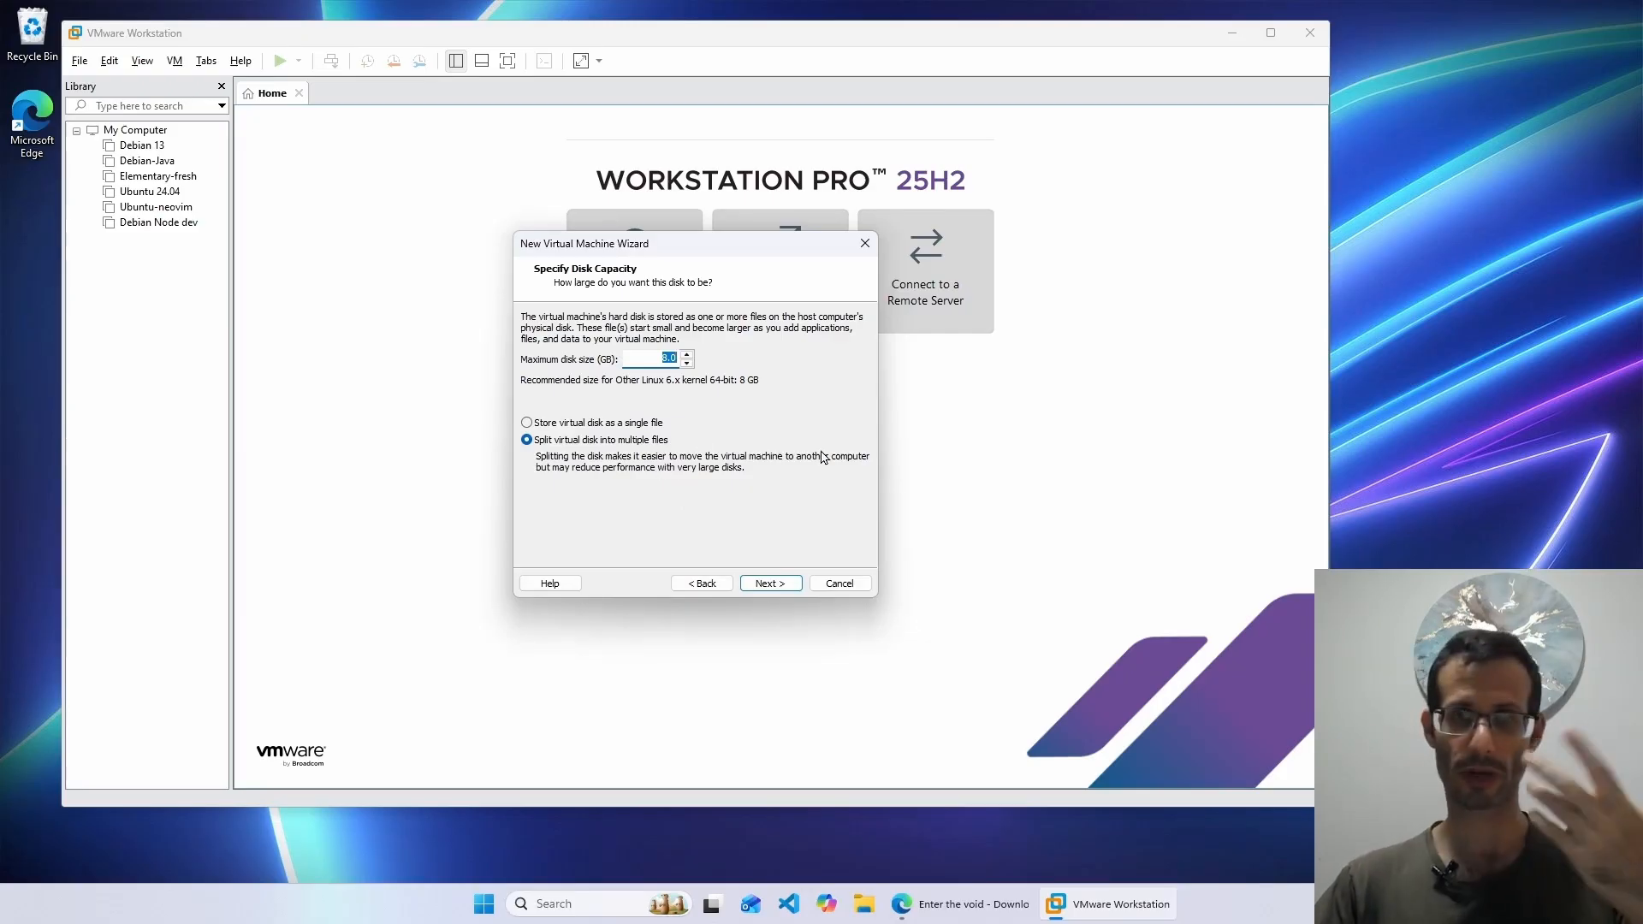
pyautogui.write('20')
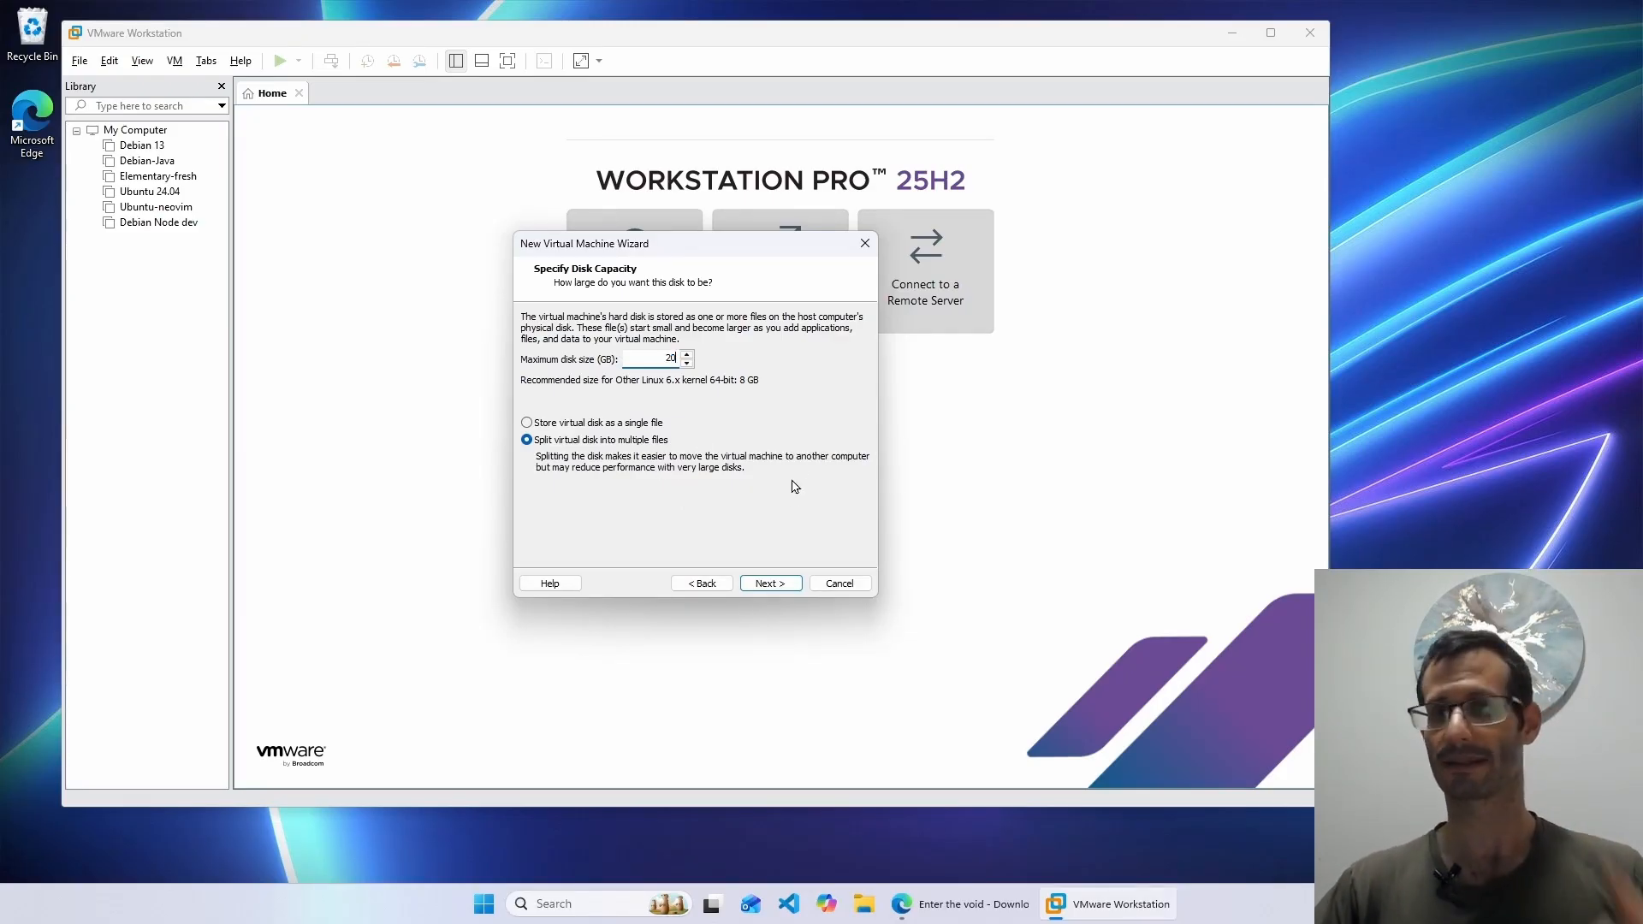
pyautogui.click(781, 586)
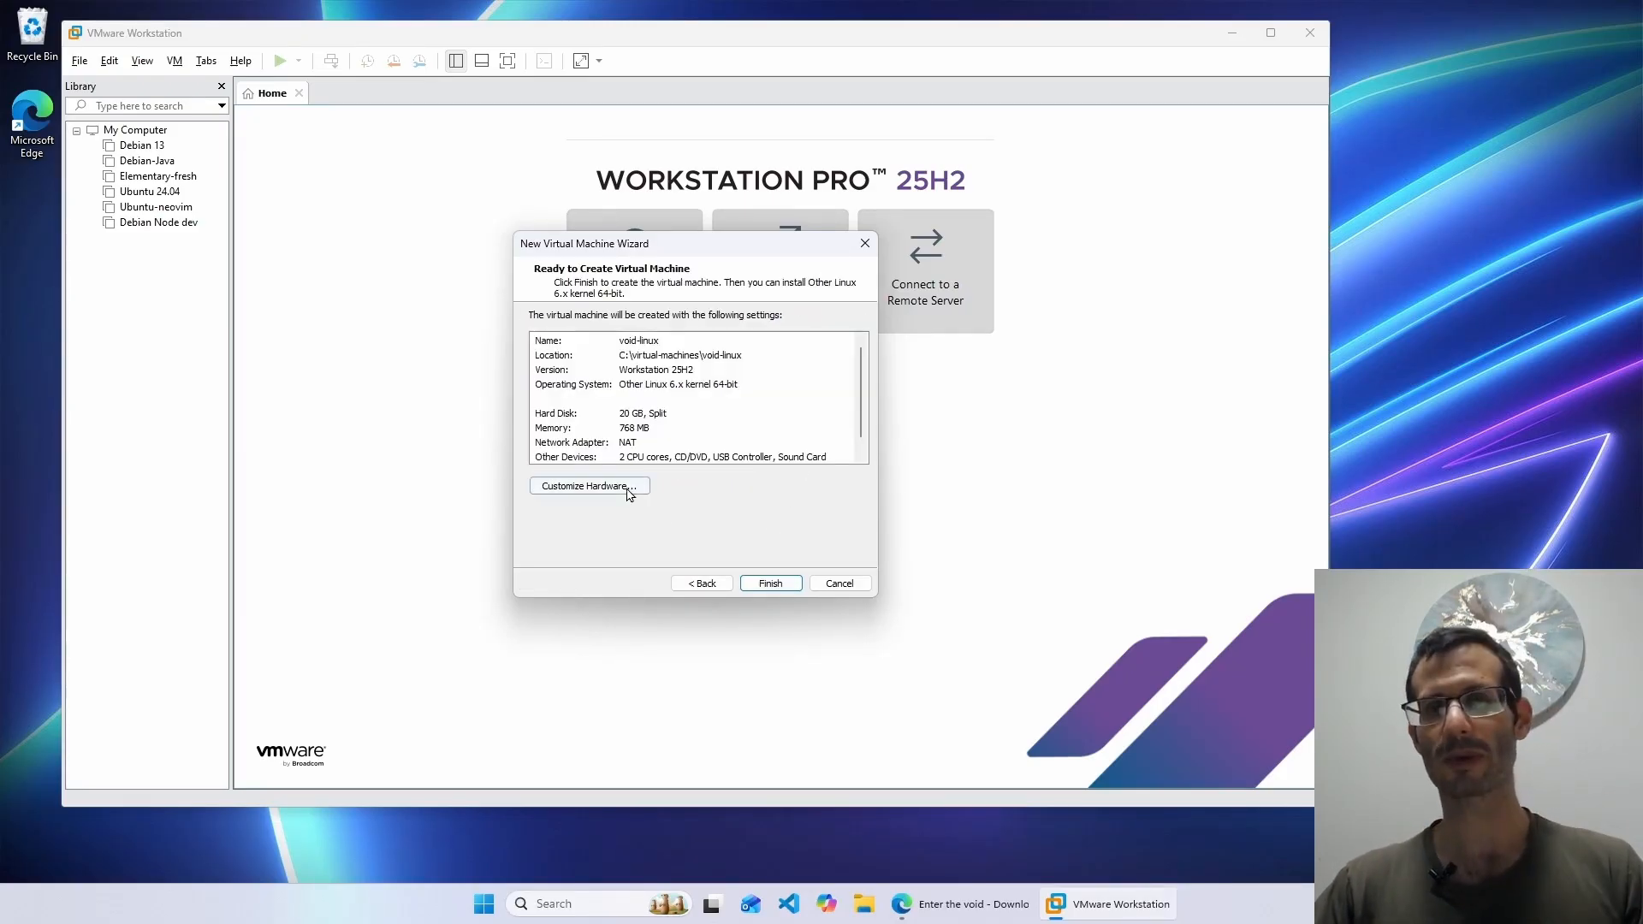
# - Set the virtual machine's memory to 4300 MB and finish creating it
pyautogui.click(599, 486)
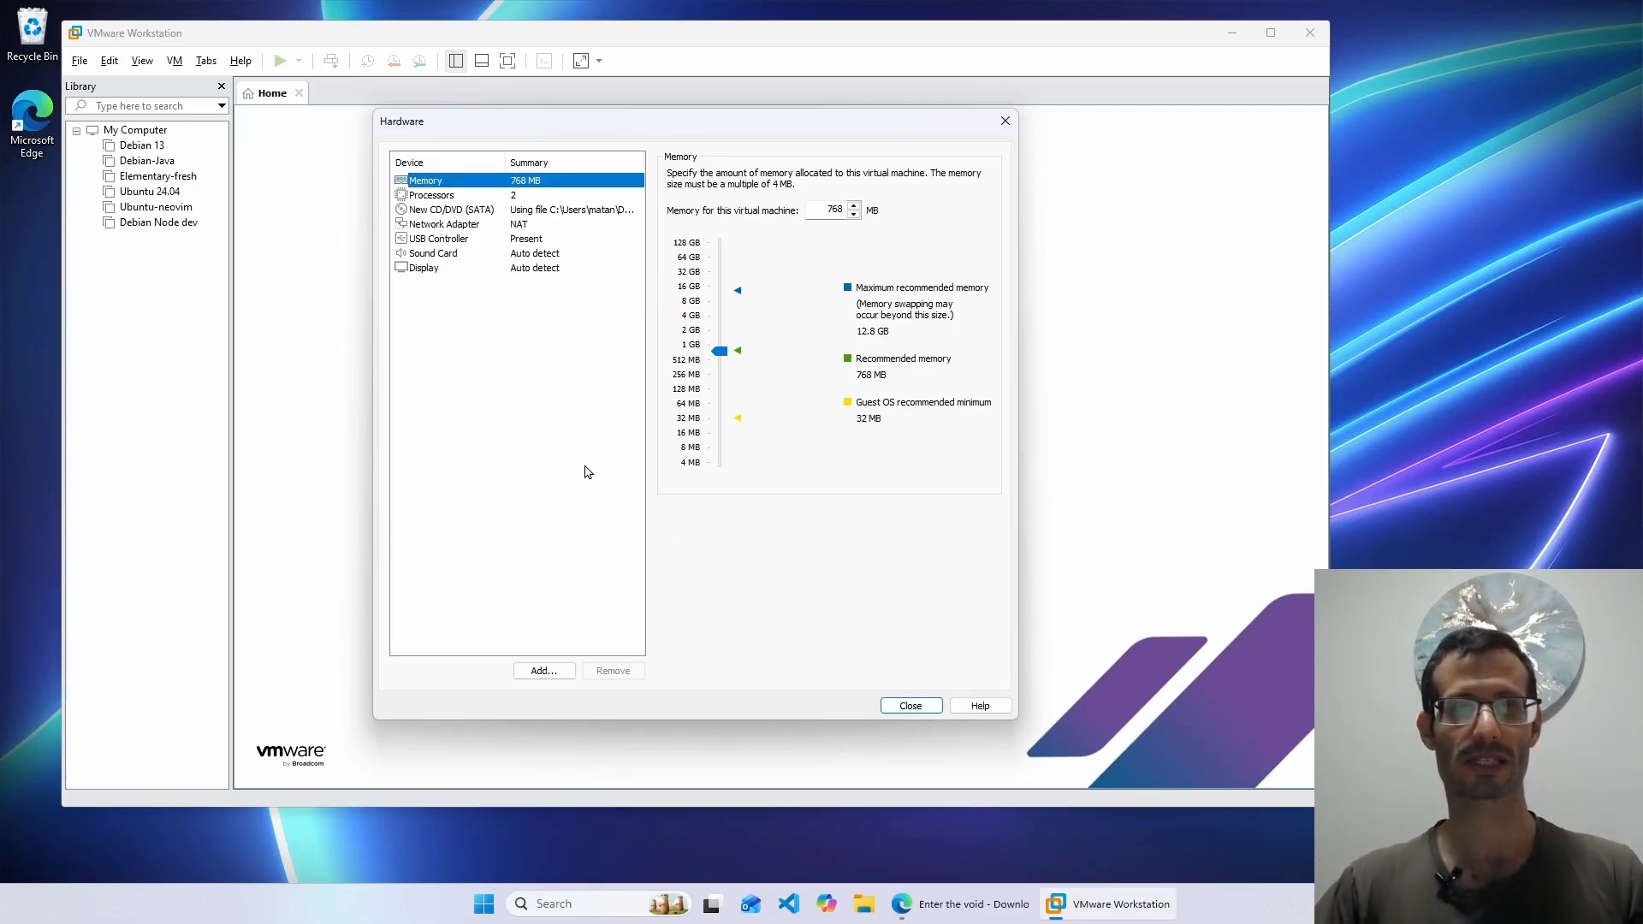
pyautogui.moveTo(845, 210); pyautogui.dragTo(801, 210)
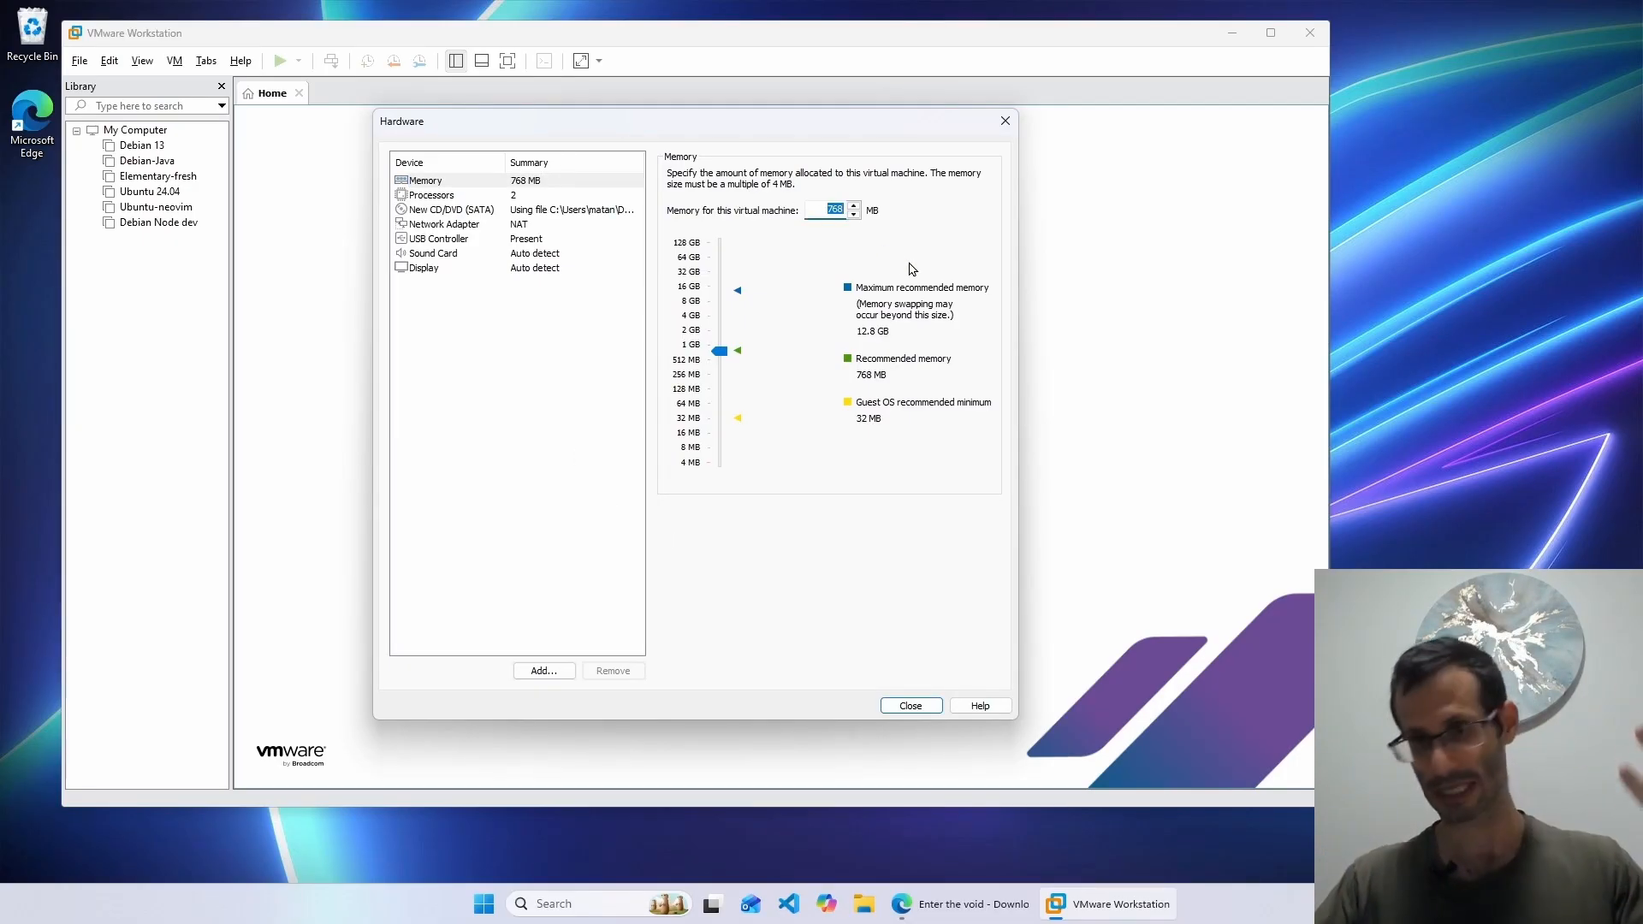
pyautogui.write('4300')
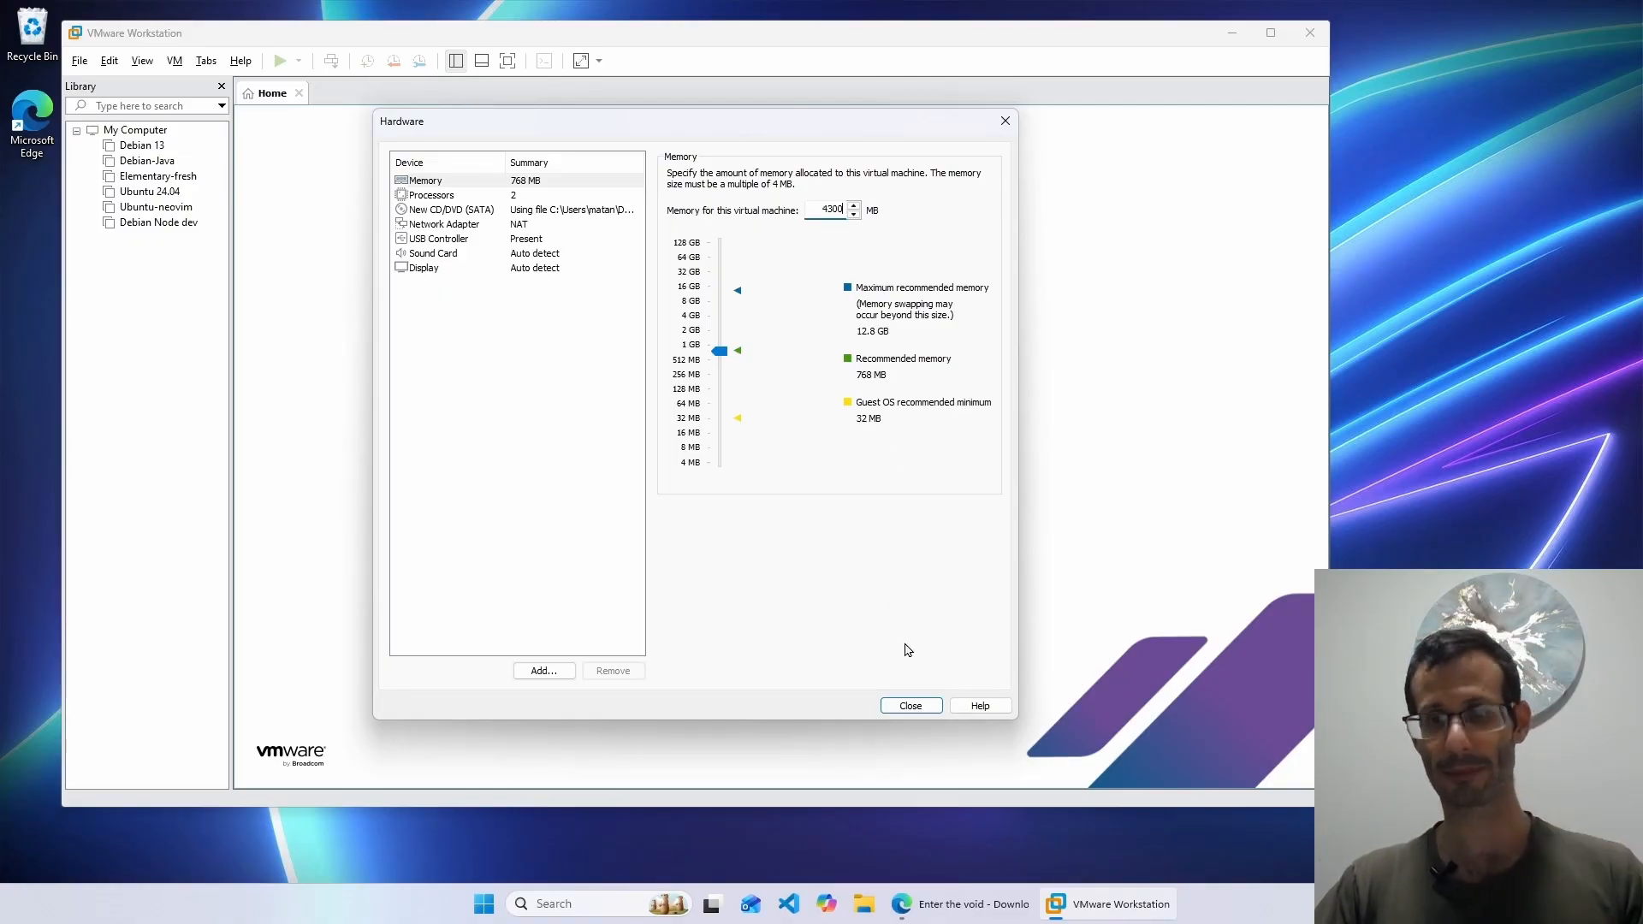
pyautogui.click(907, 706)
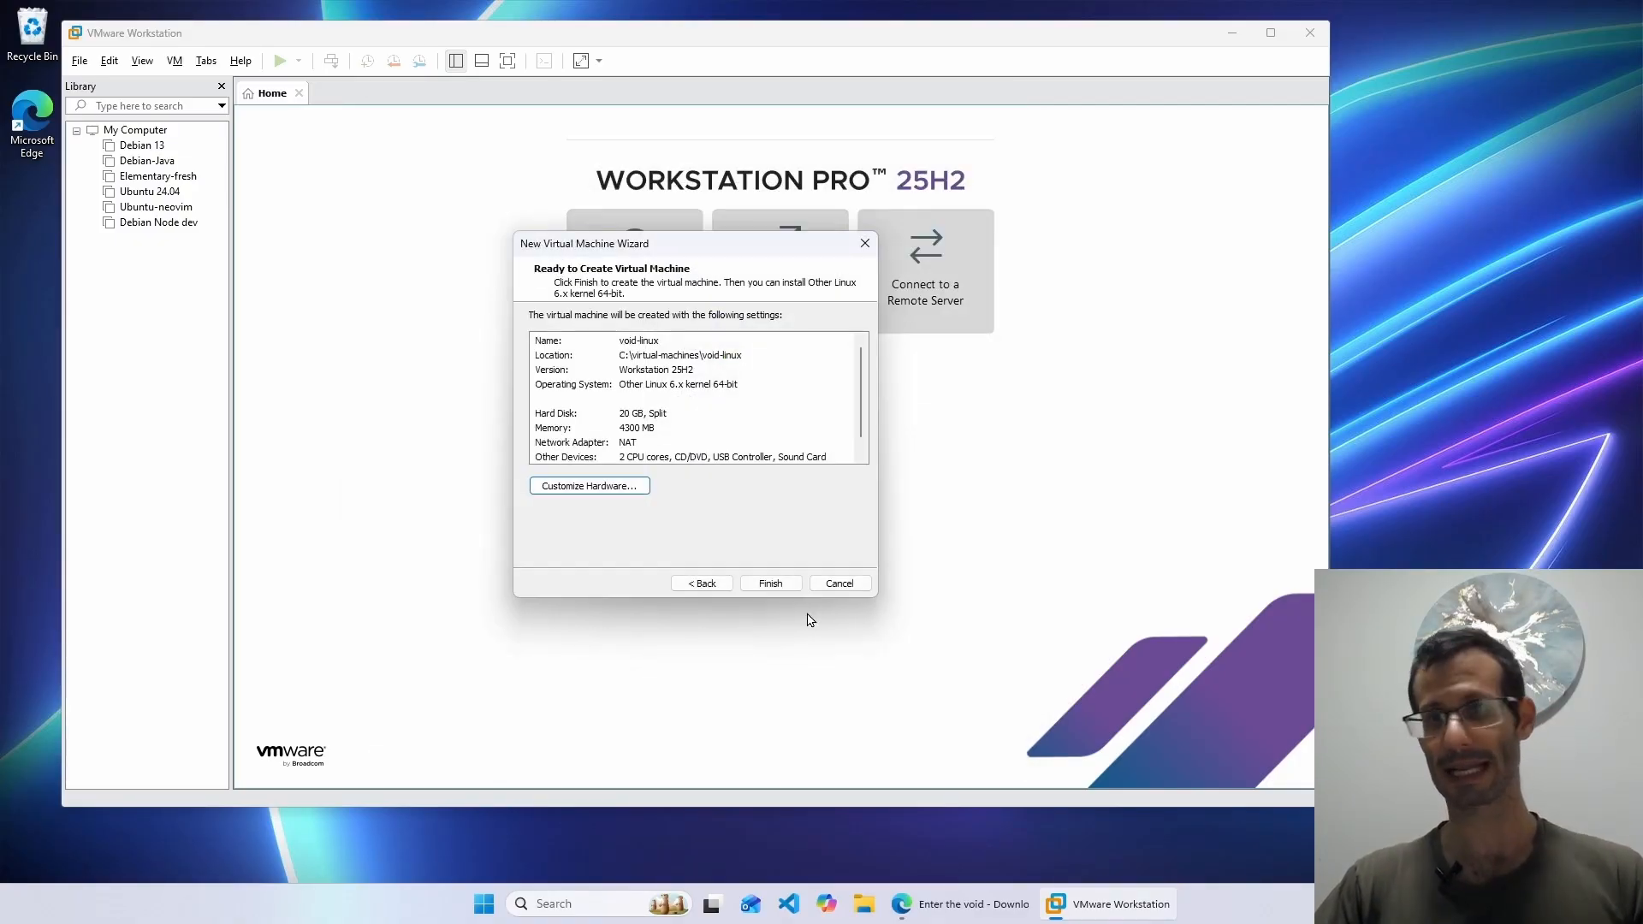
pyautogui.click(773, 586)
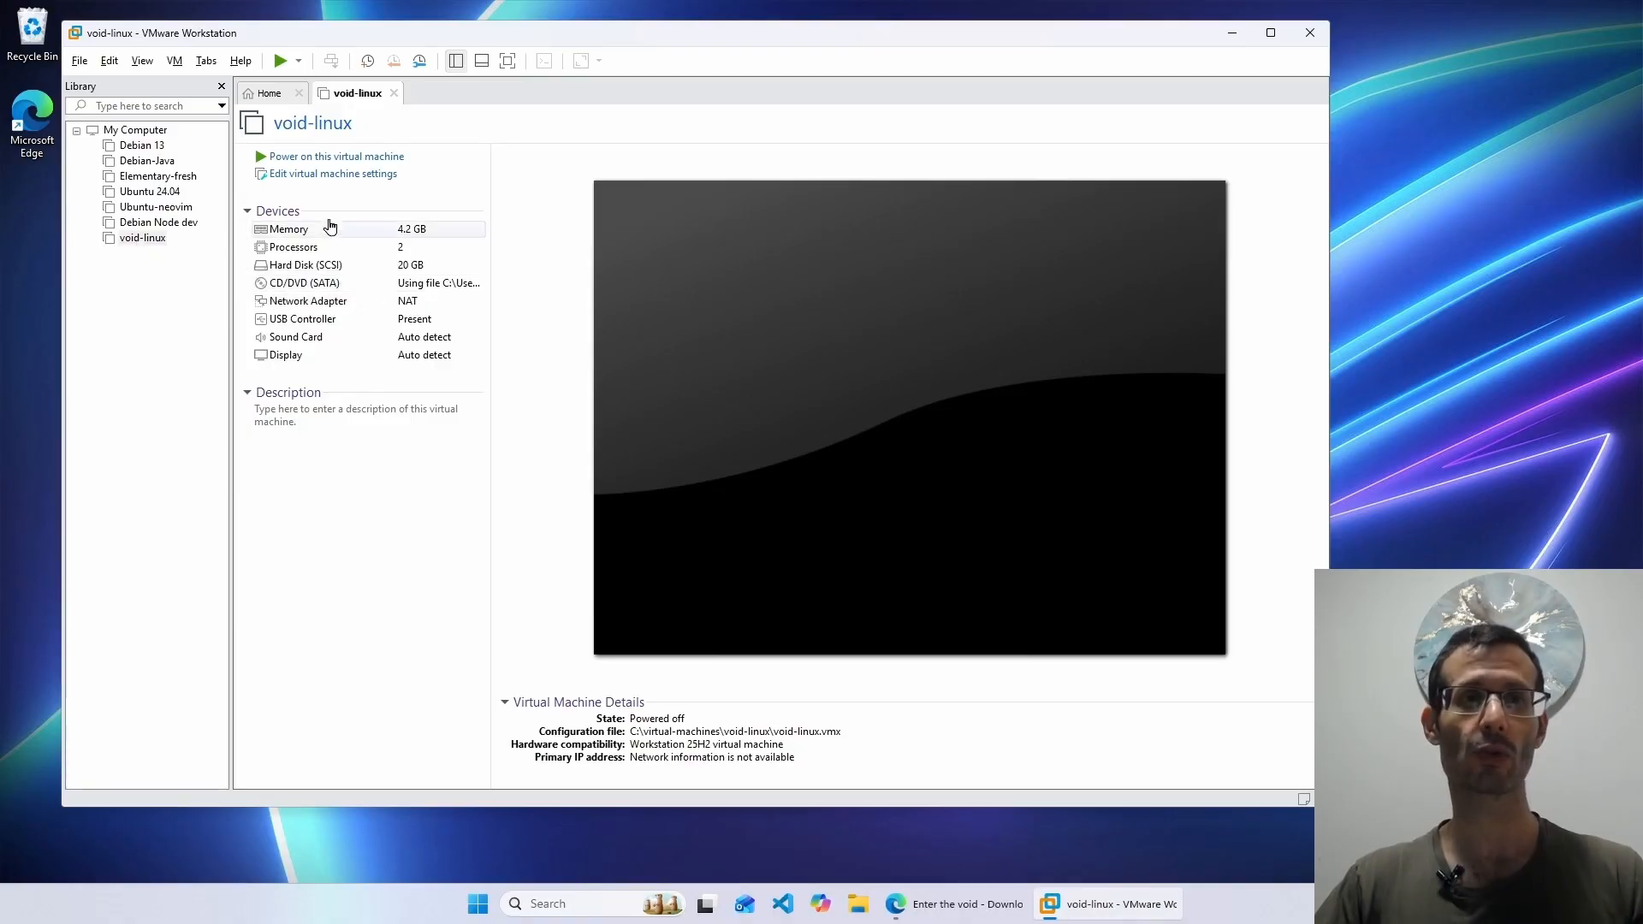
# - In the advanced options of the void-linux machine, disable side channel mitigations for Hyper-V enabled hosts and set the firmware type to UEFI
pyautogui.click(347, 174)
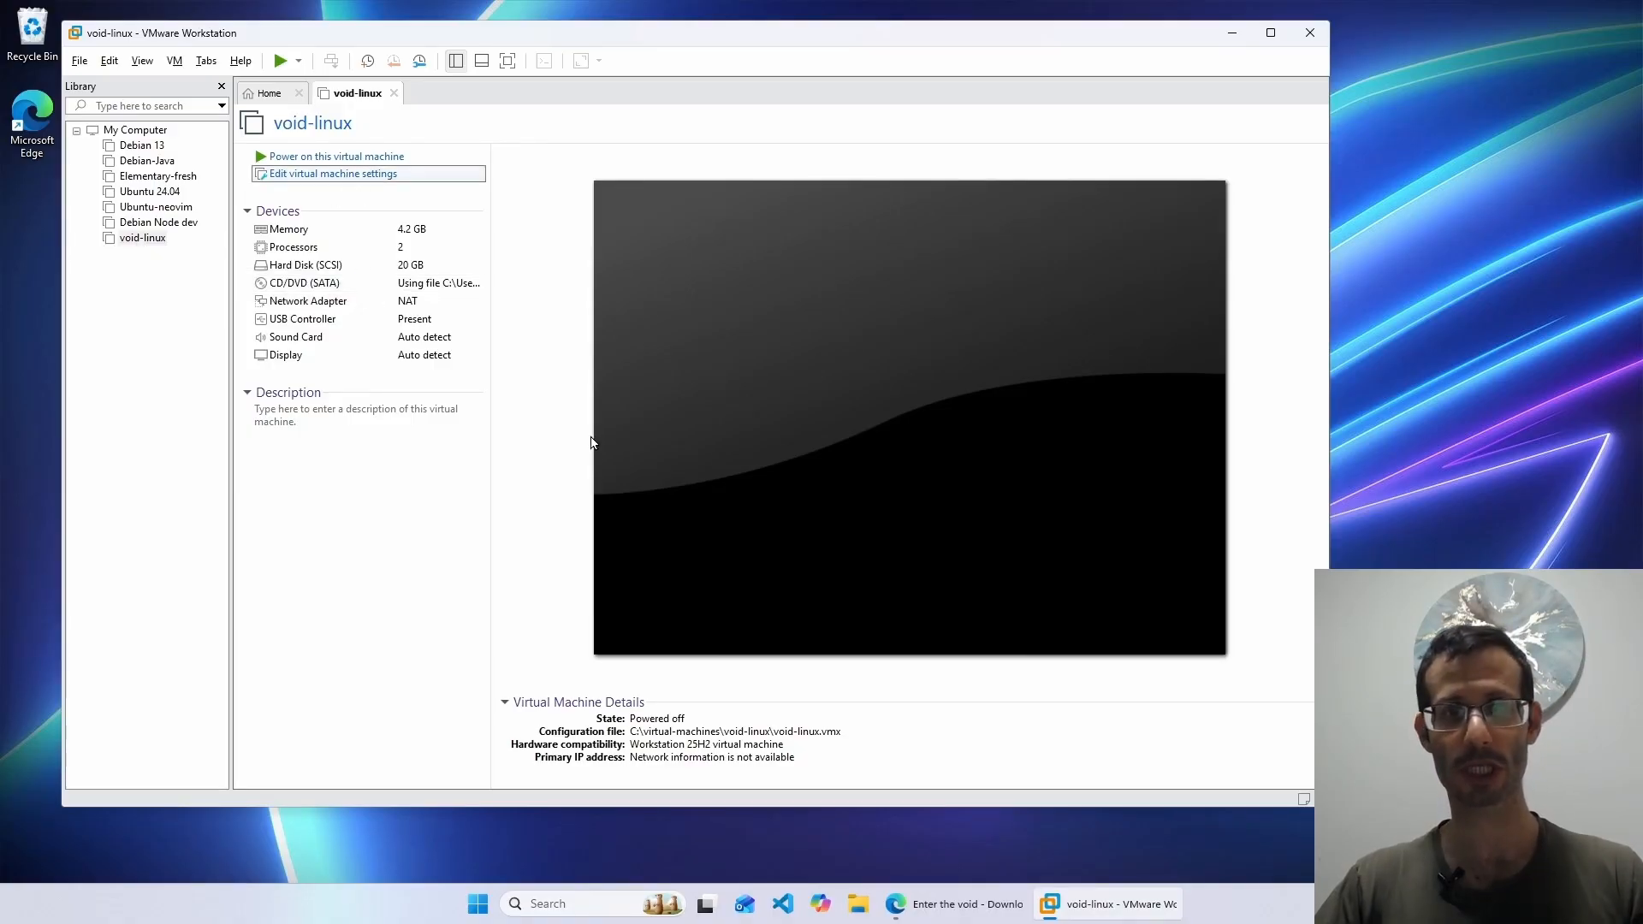
pyautogui.click(451, 143)
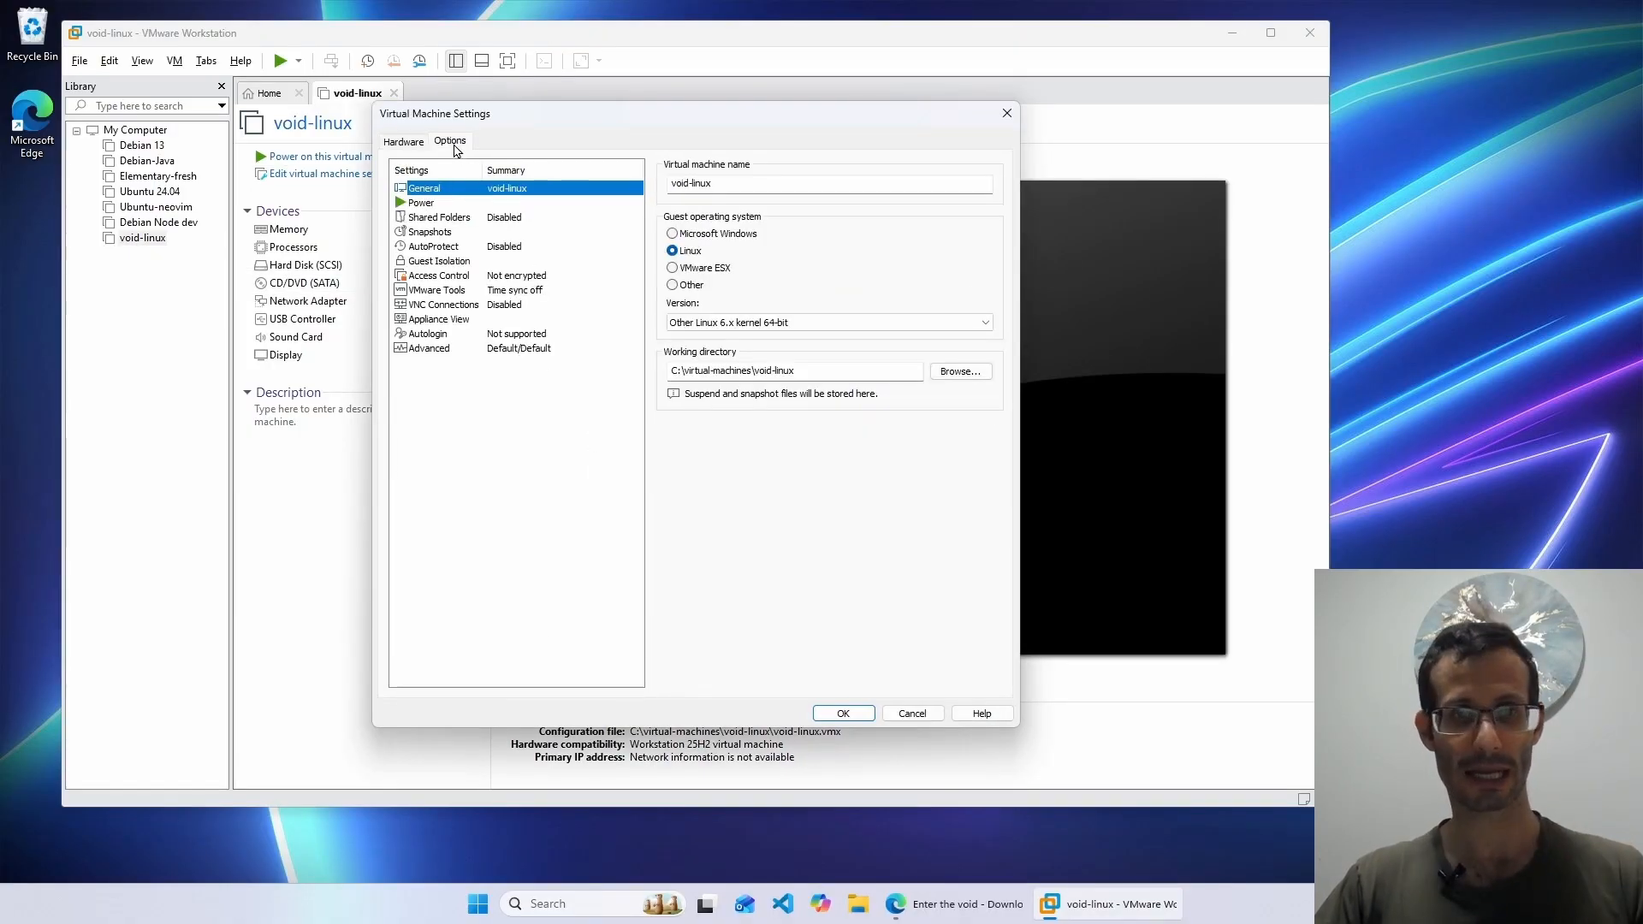
pyautogui.click(455, 351)
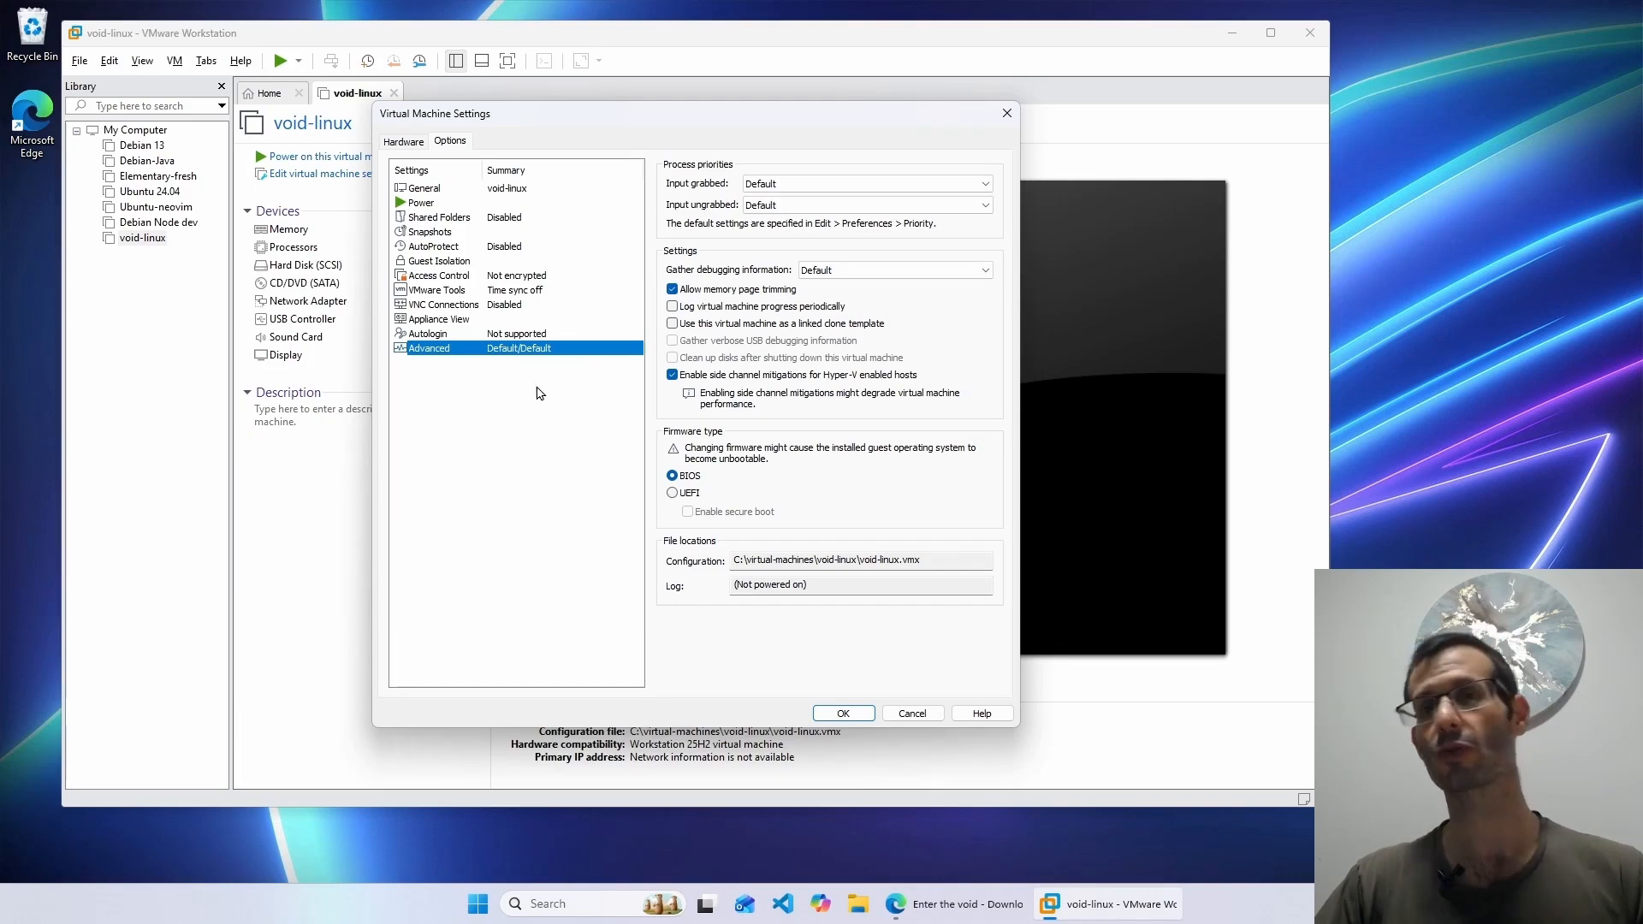
pyautogui.click(673, 375)
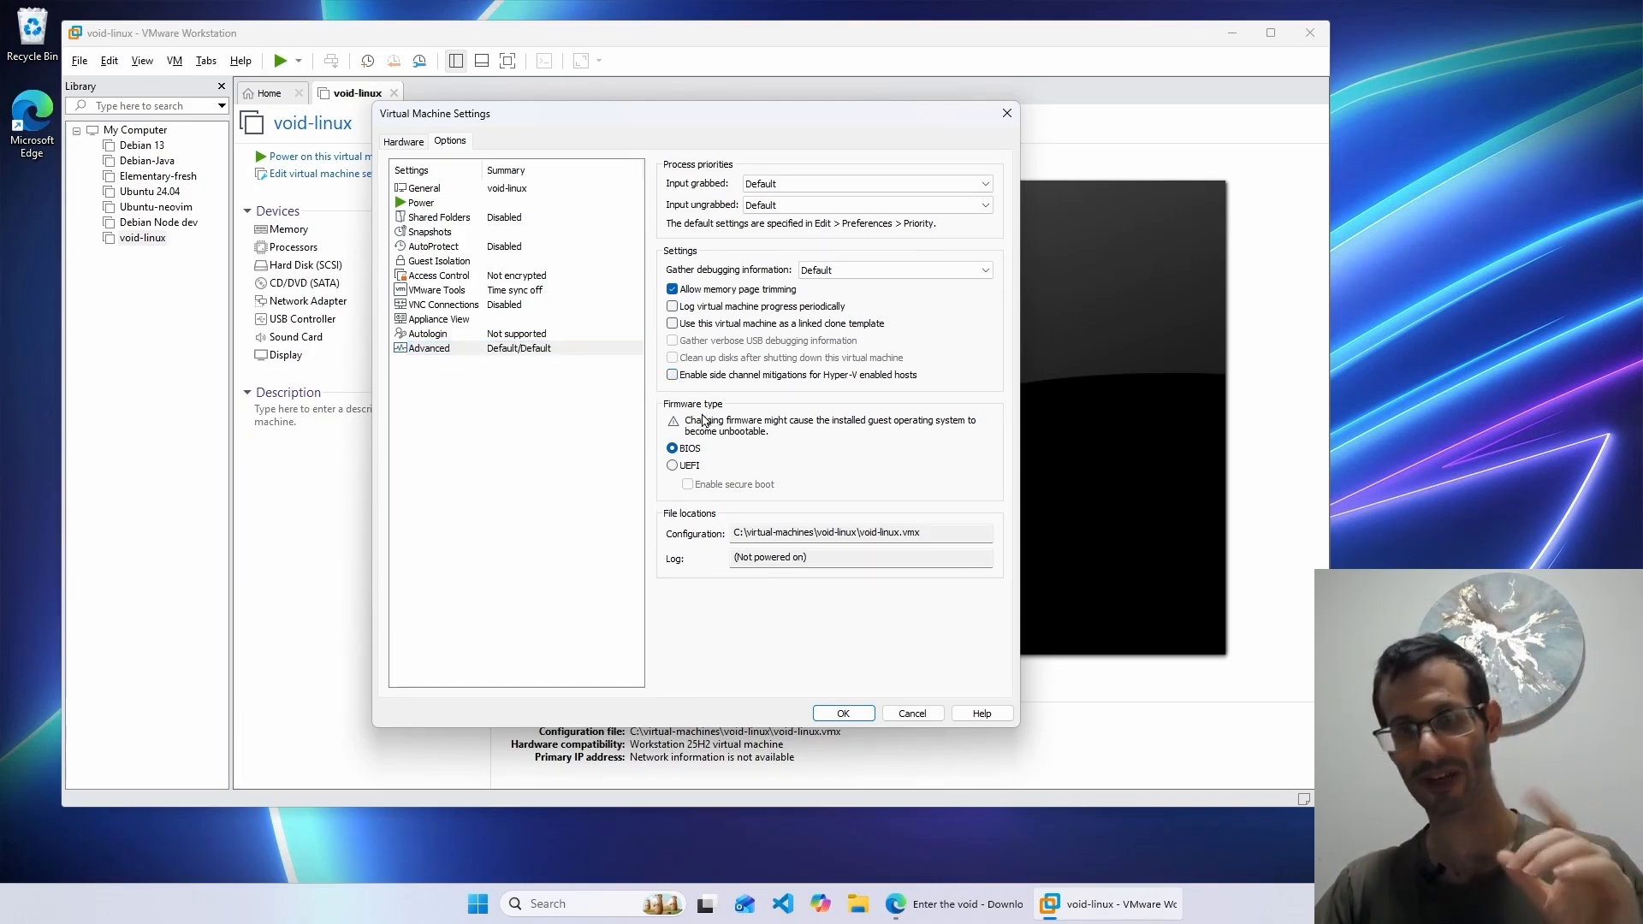
pyautogui.click(673, 466)
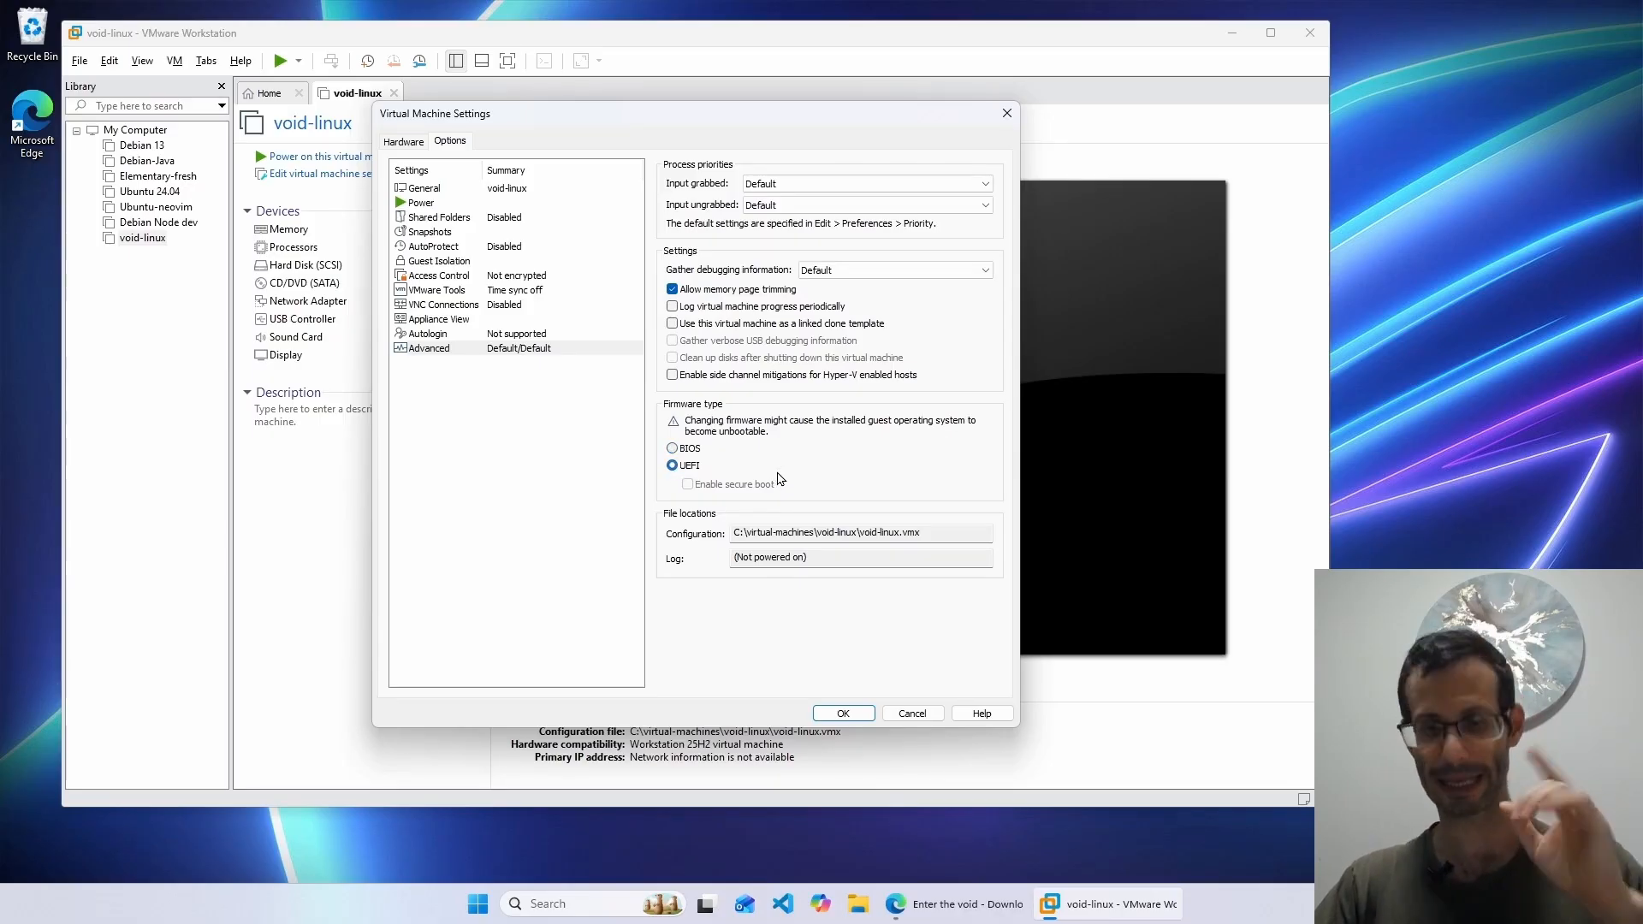
pyautogui.click(851, 716)
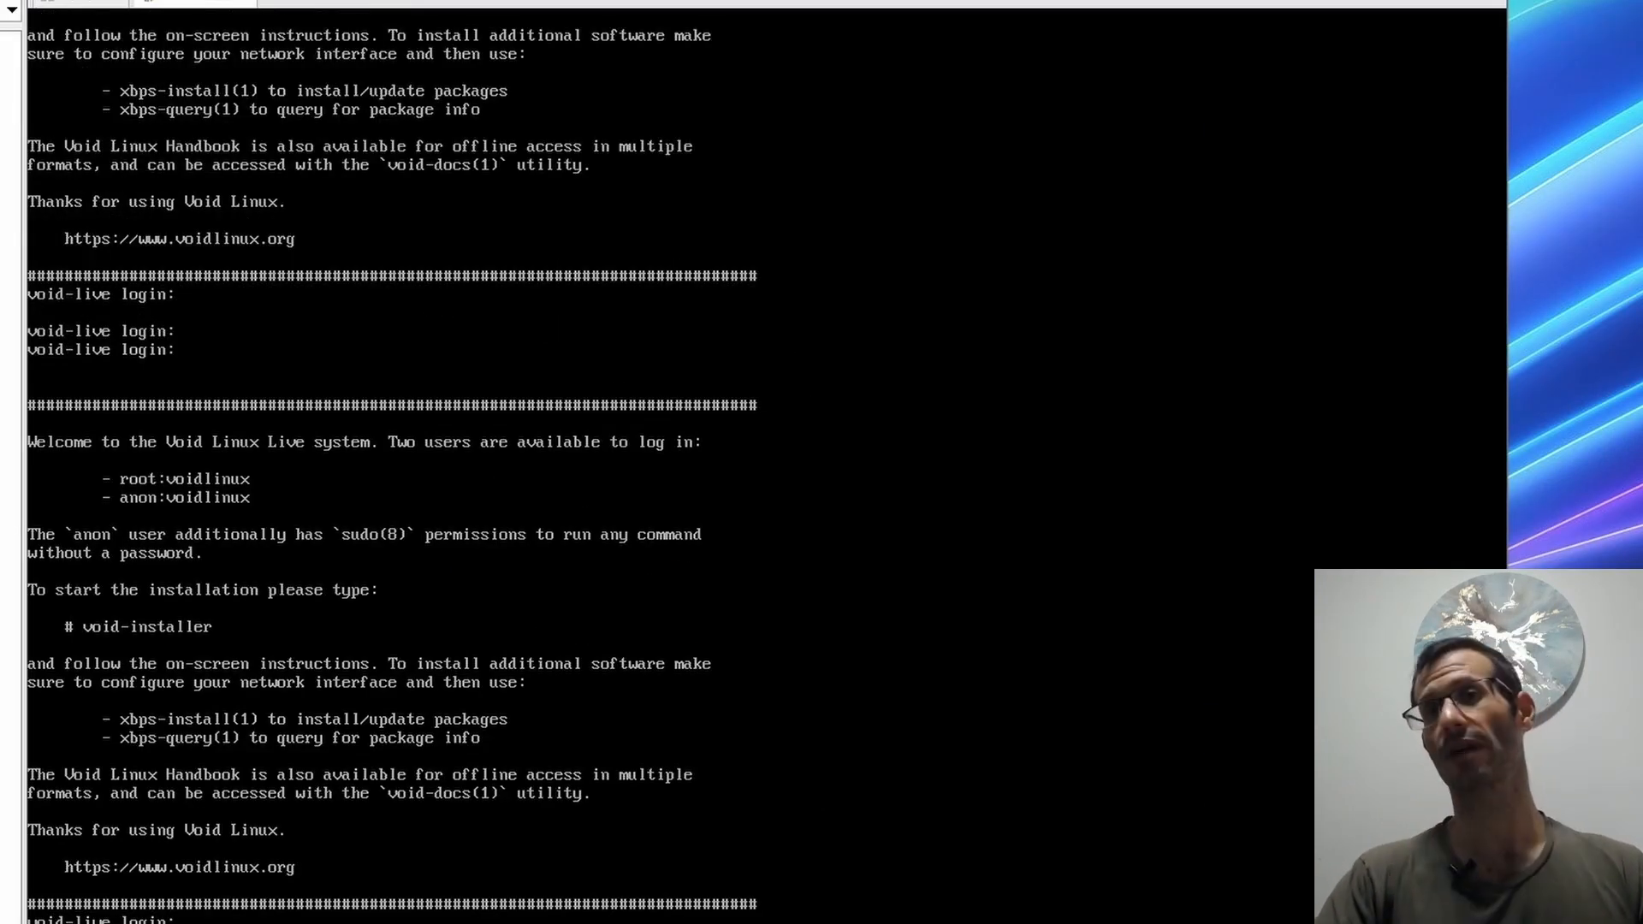
# - Log in to the Void Linux live system as root with the account password
pyautogui.write('root')
pyautogui.press('Return')
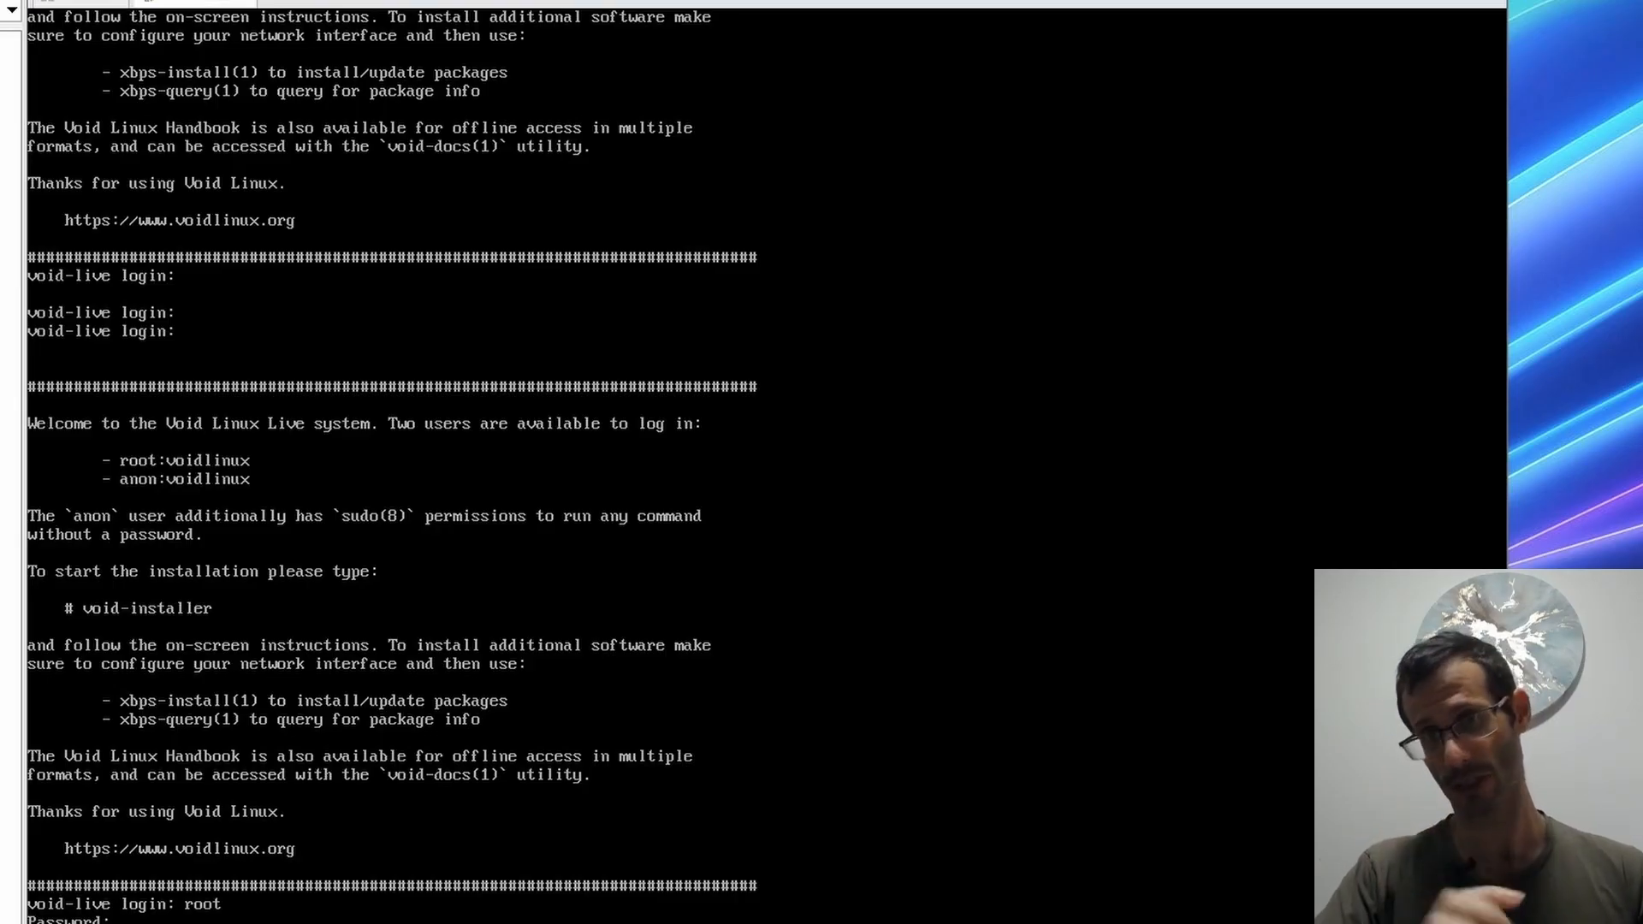
pyautogui.press('Return')
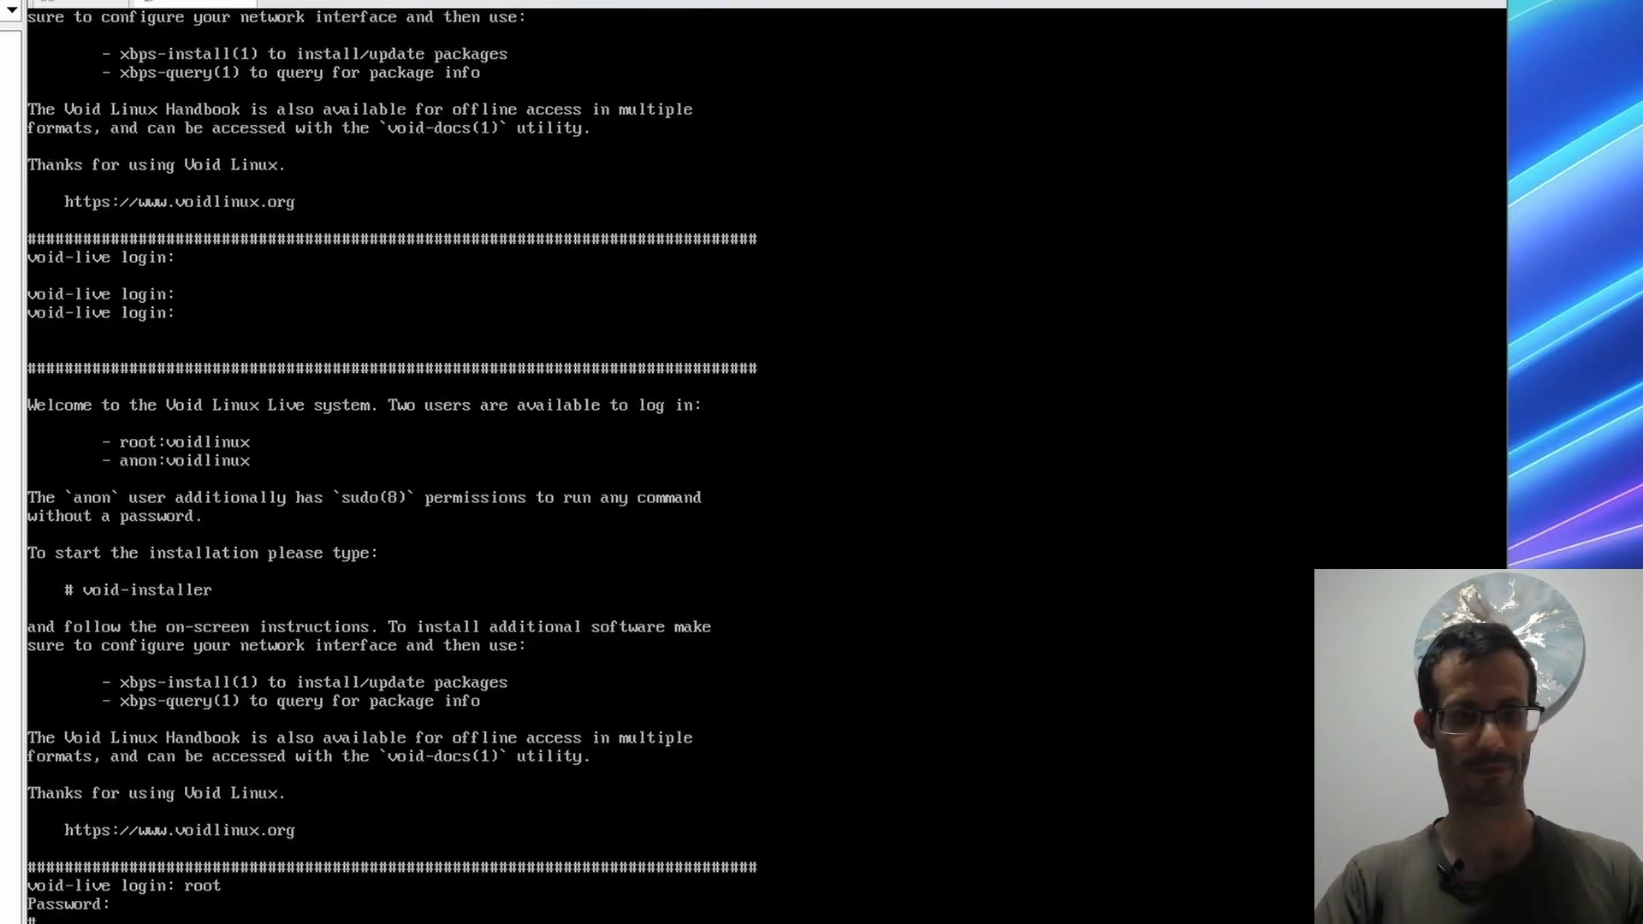
# - Clear the terminal, then run void-installer and continue past its welcome message to the installation menu
pyautogui.write('clear')
pyautogui.press('Return')
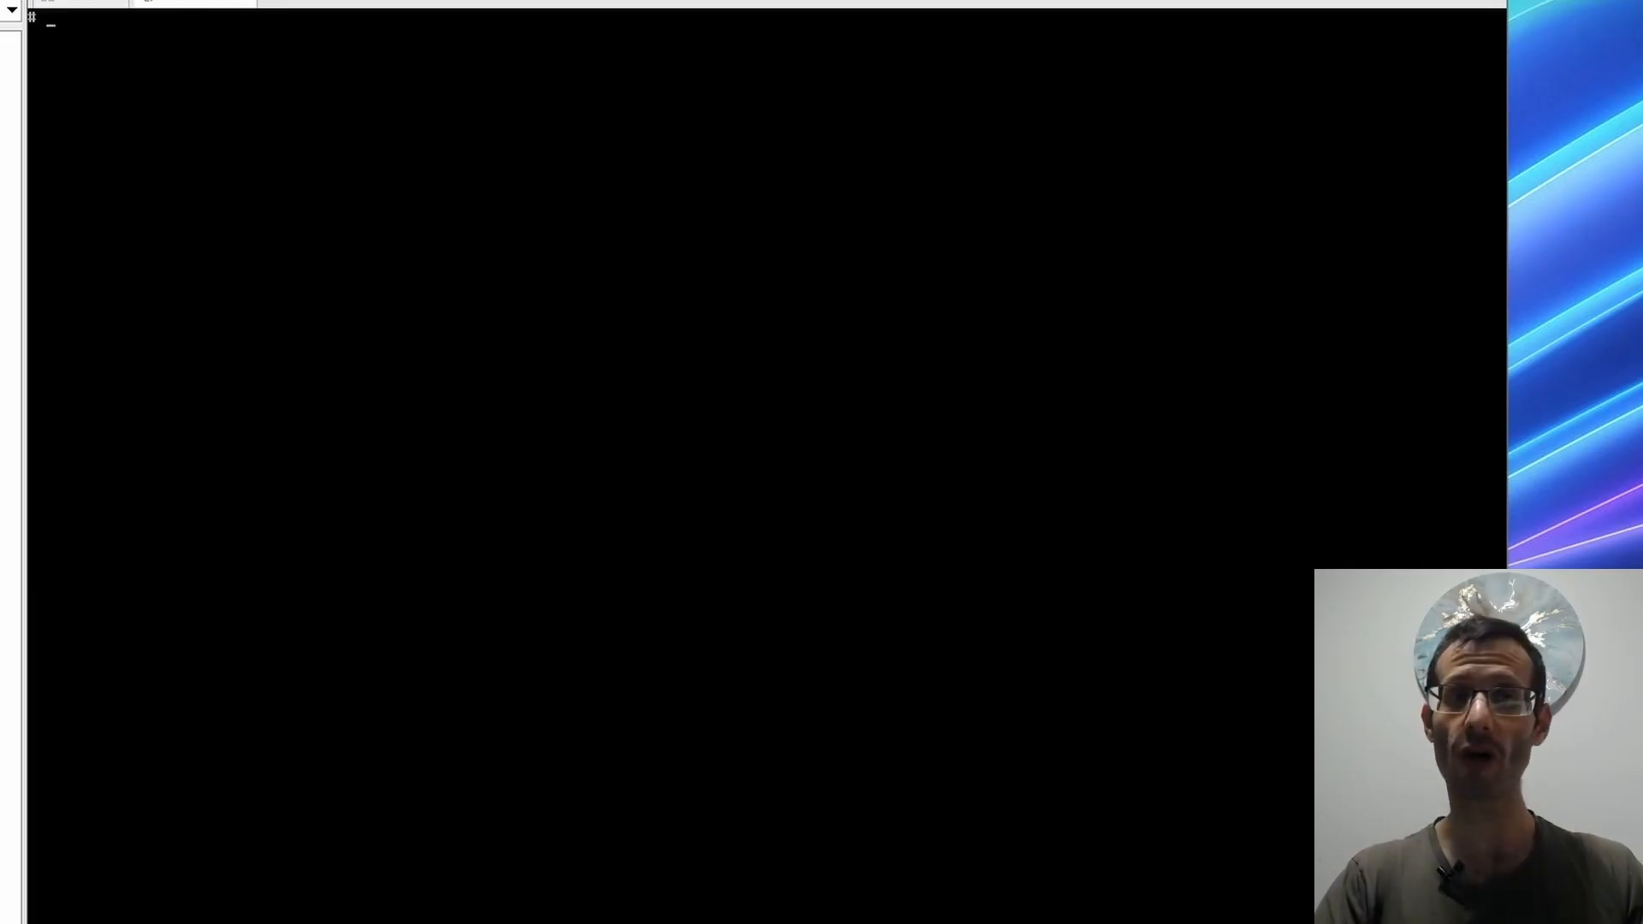
pyautogui.write('void-installer')
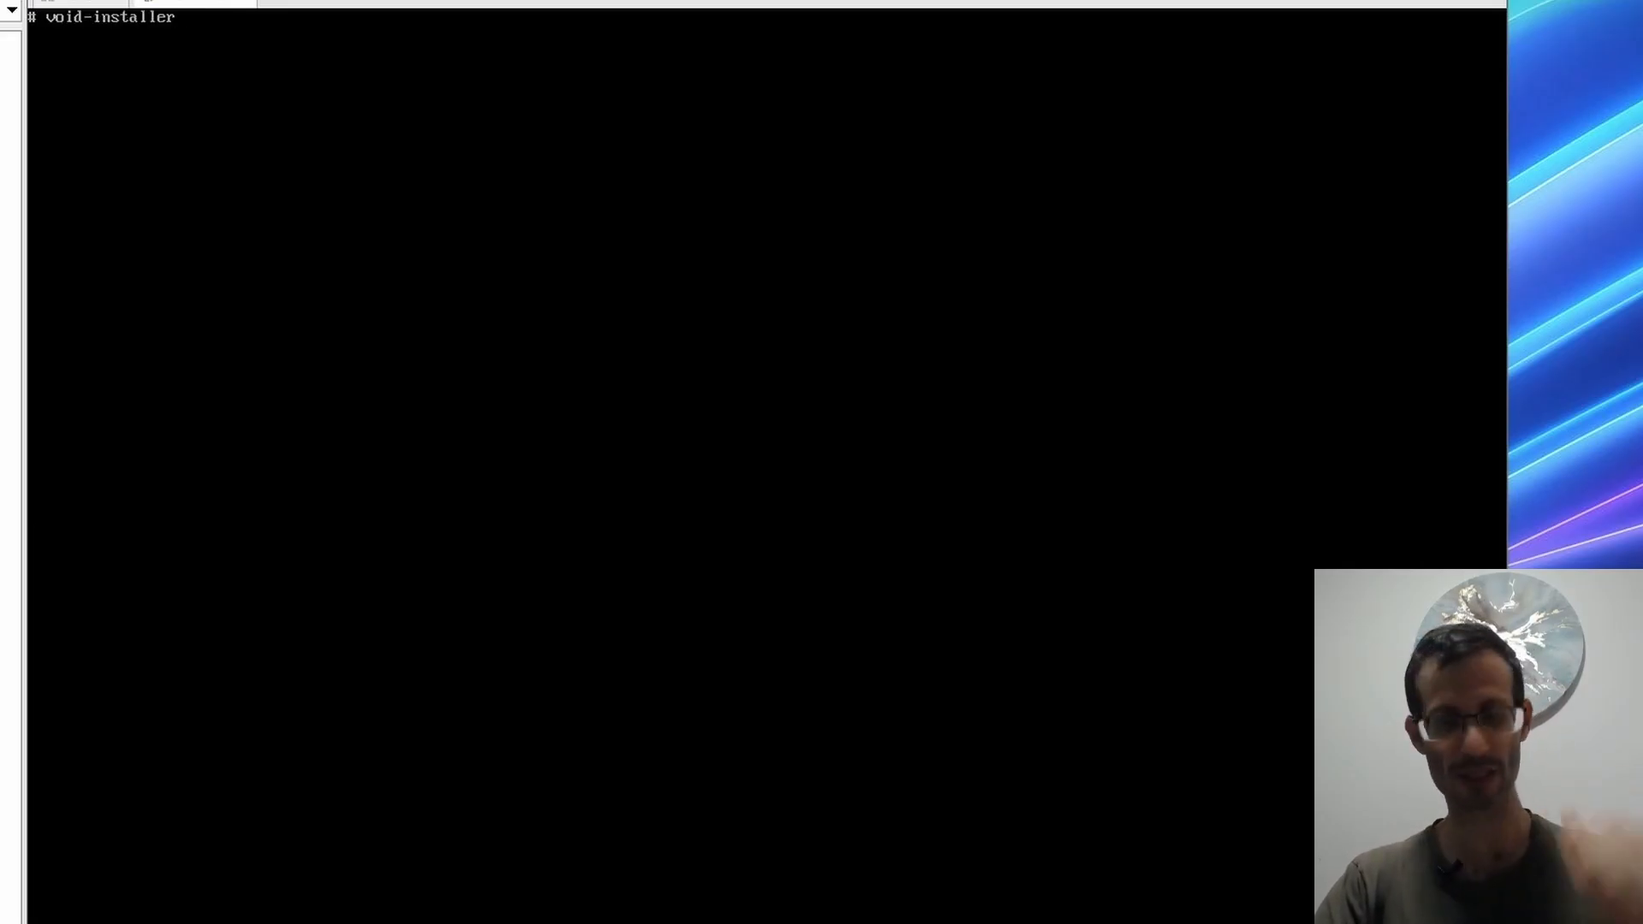
pyautogui.press('Return')
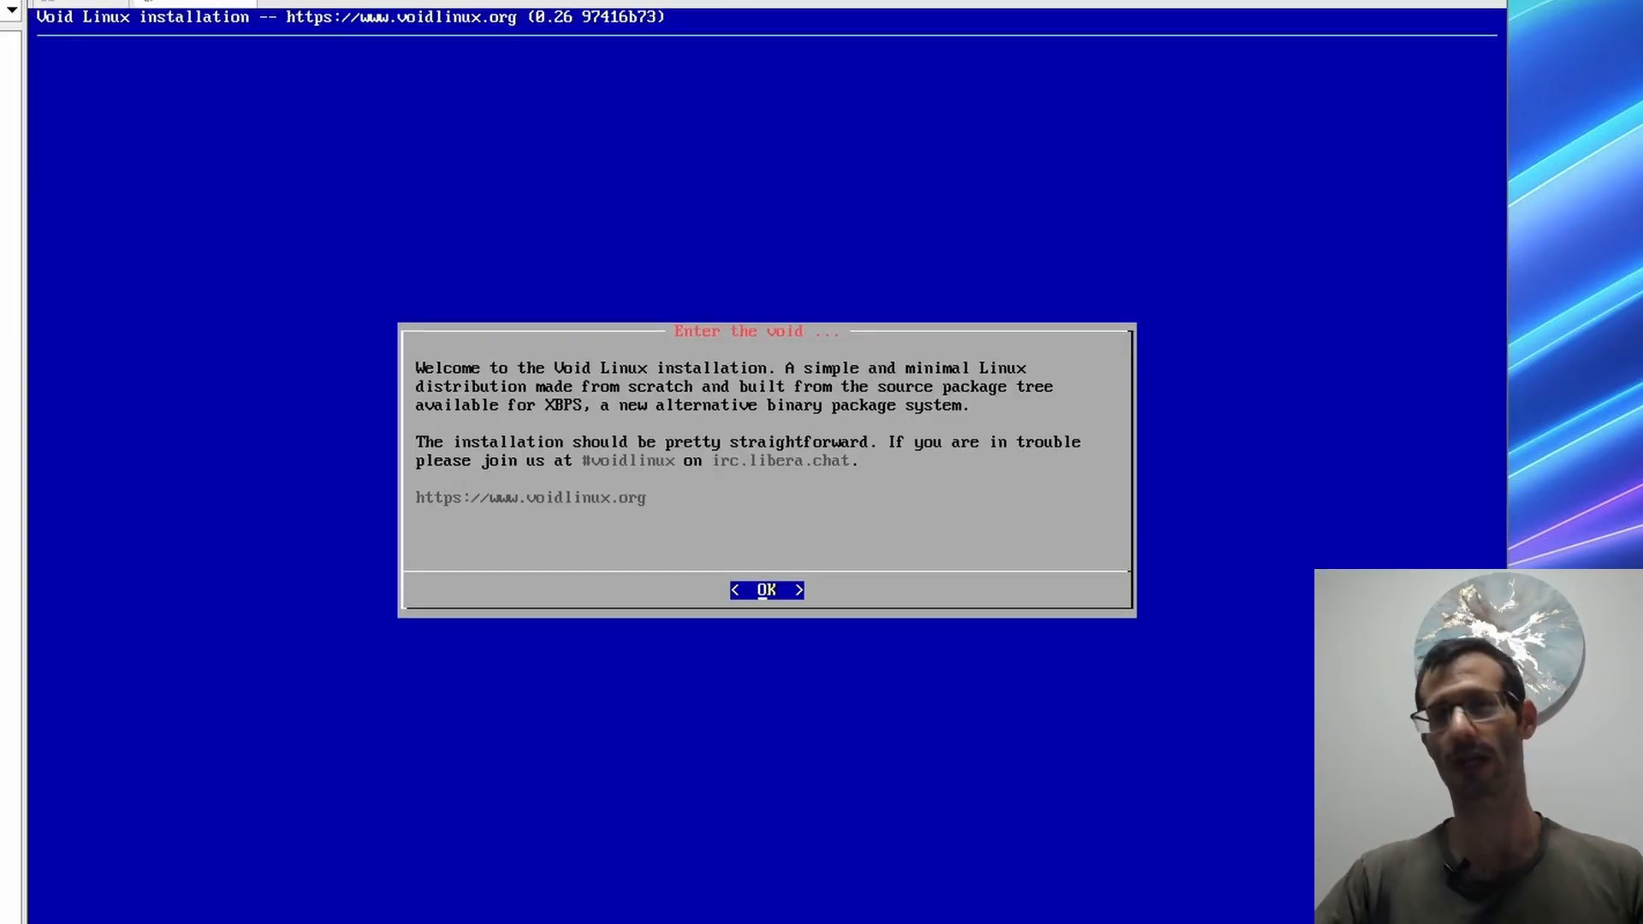
pyautogui.press('Return')
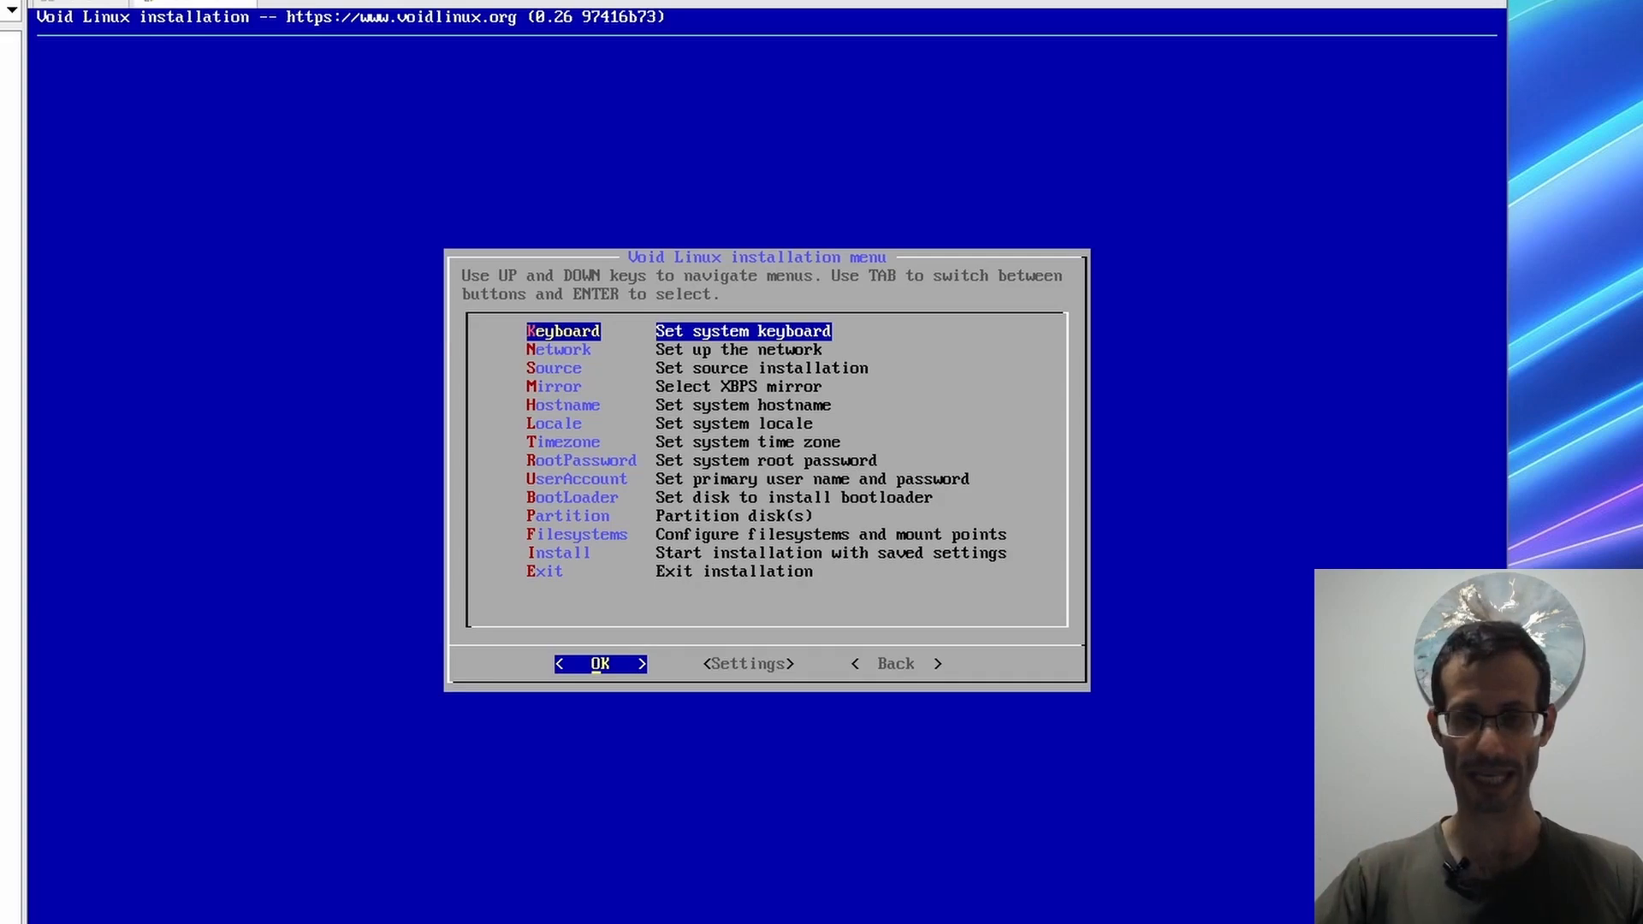
# - Set the system keyboard keymap to us
pyautogui.press('Return')
pyautogui.press('u')
pyautogui.press('Down')
pyautogui.press('Down')
pyautogui.press('Down')
pyautogui.press('Down')
pyautogui.press('Down')
pyautogui.press('Down')
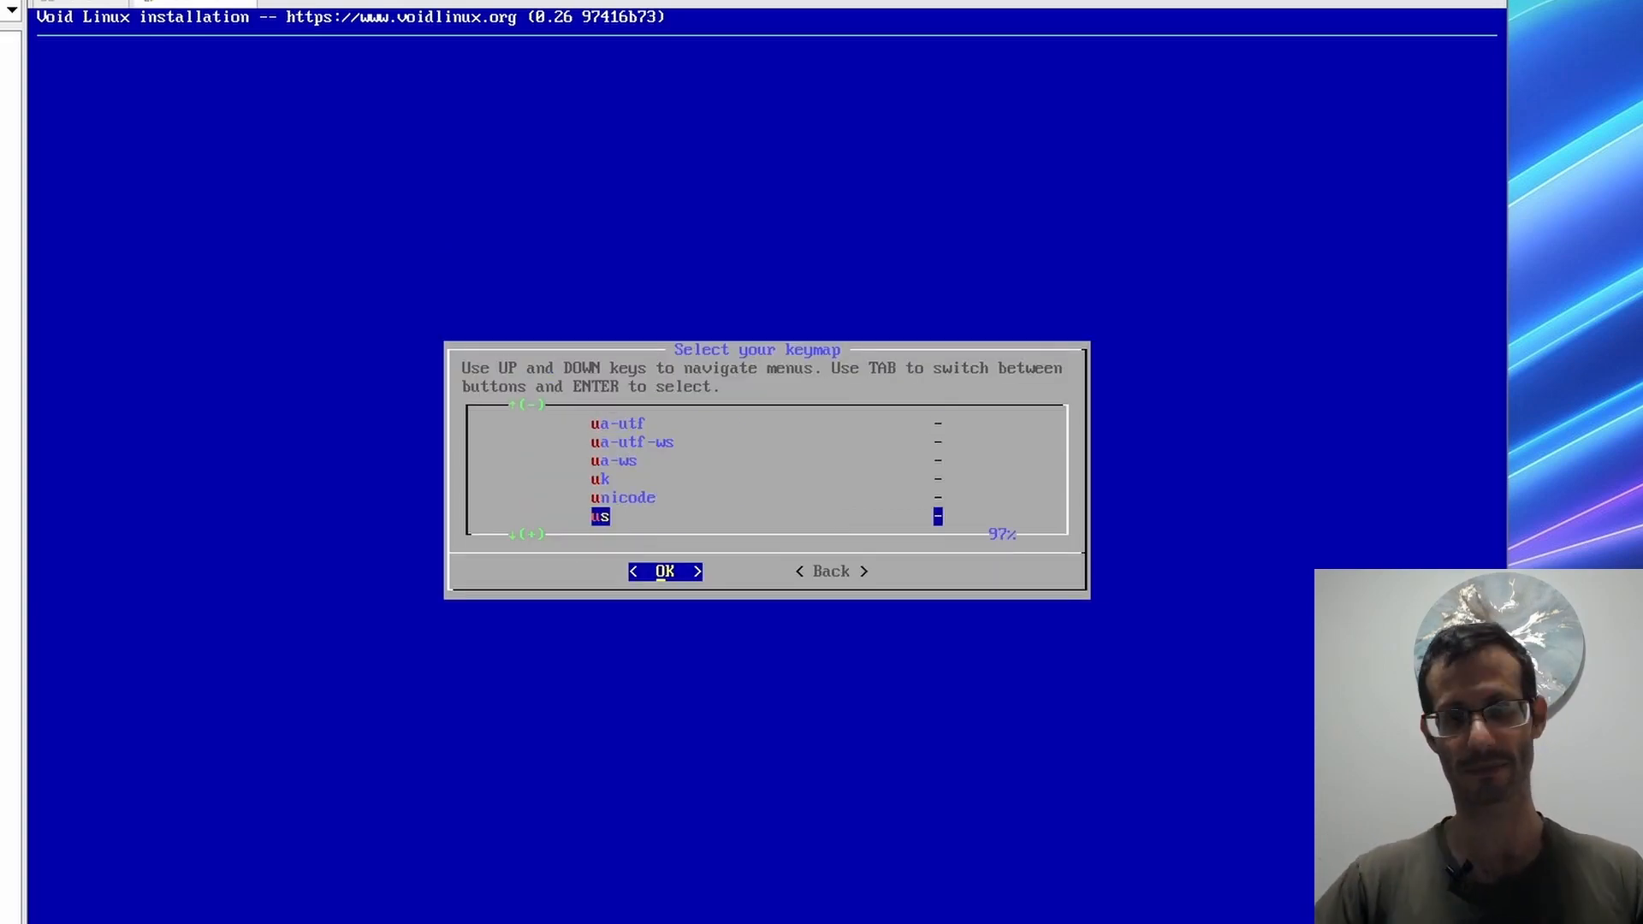
pyautogui.press('Return')
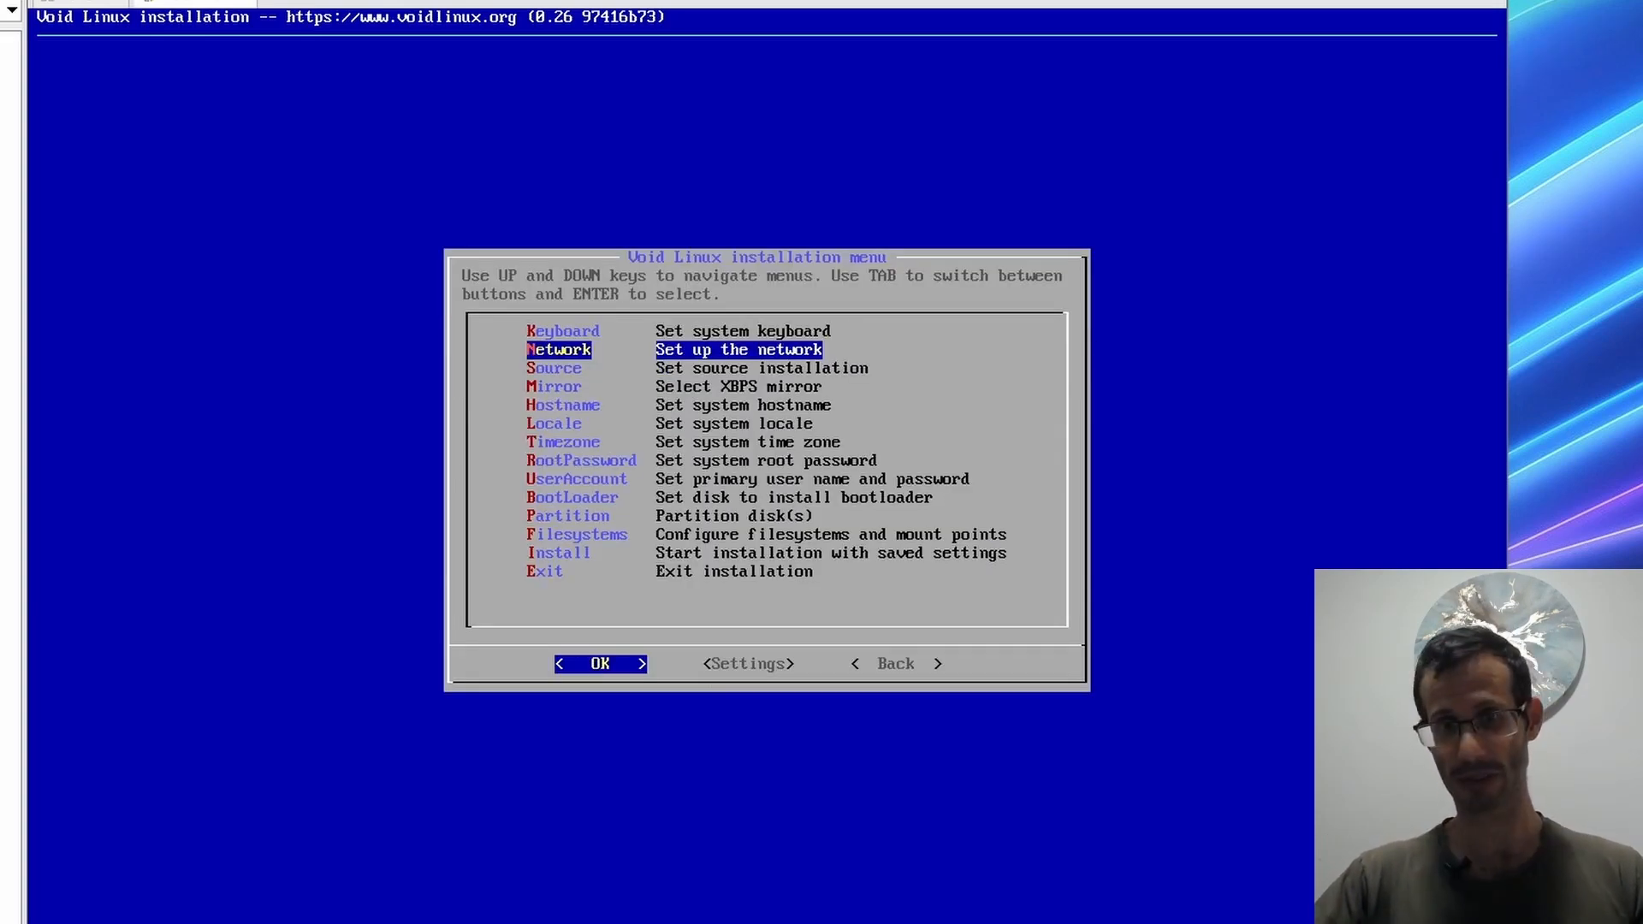
# - Configure network interface eno16777736 with DHCP and set the installation source to Local, using packages from the ISO image
pyautogui.press('Return')
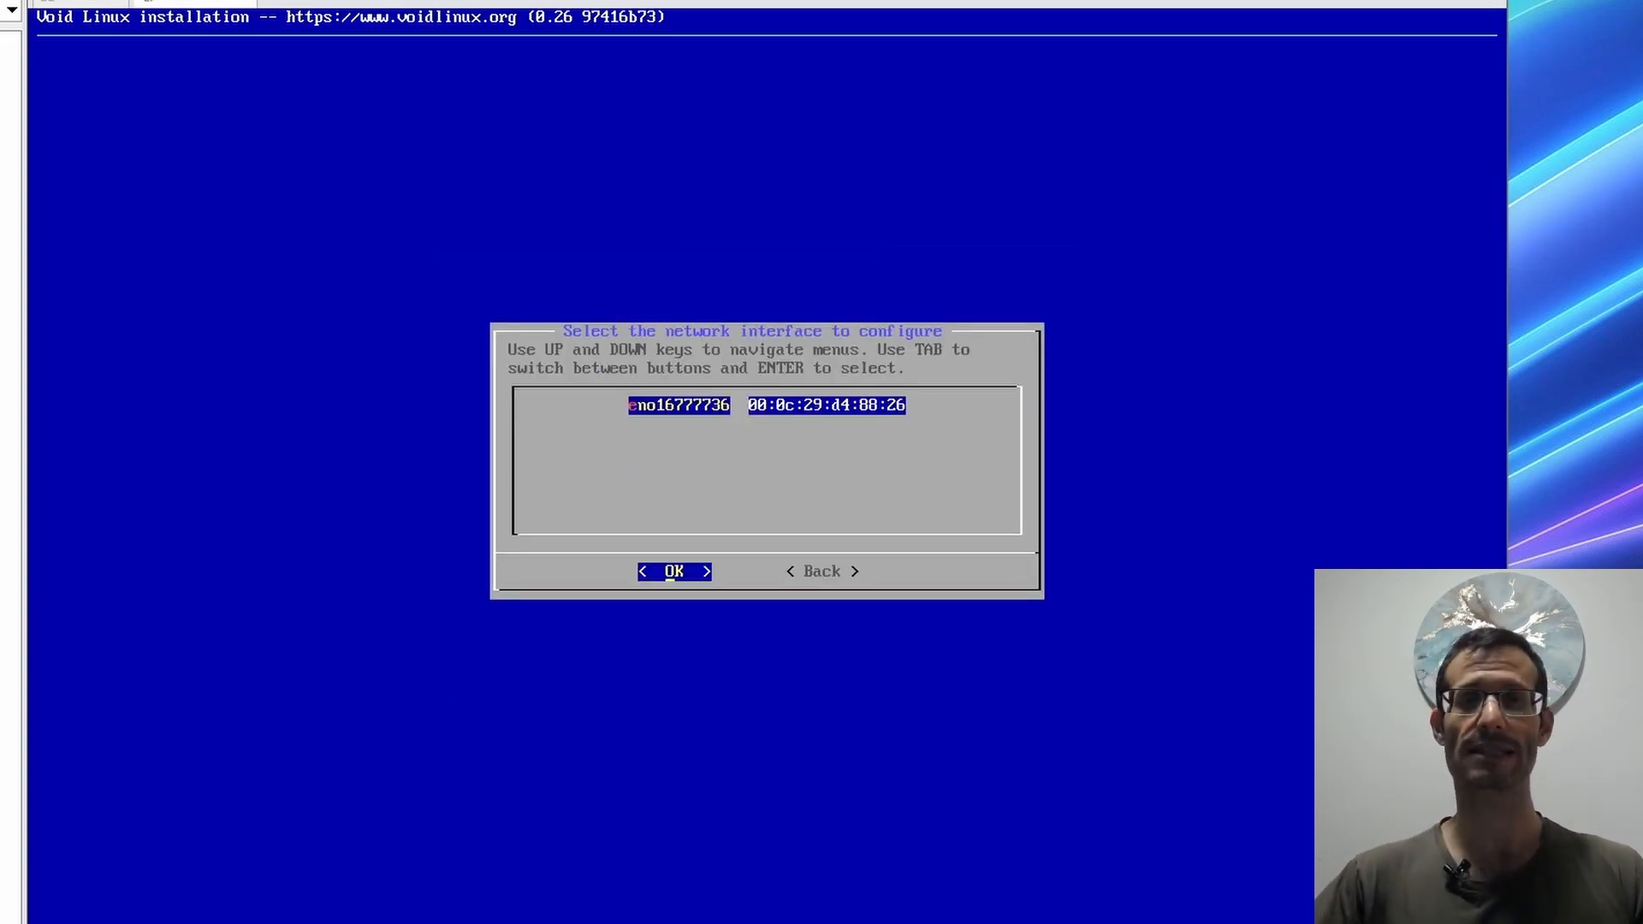
pyautogui.press('Return')
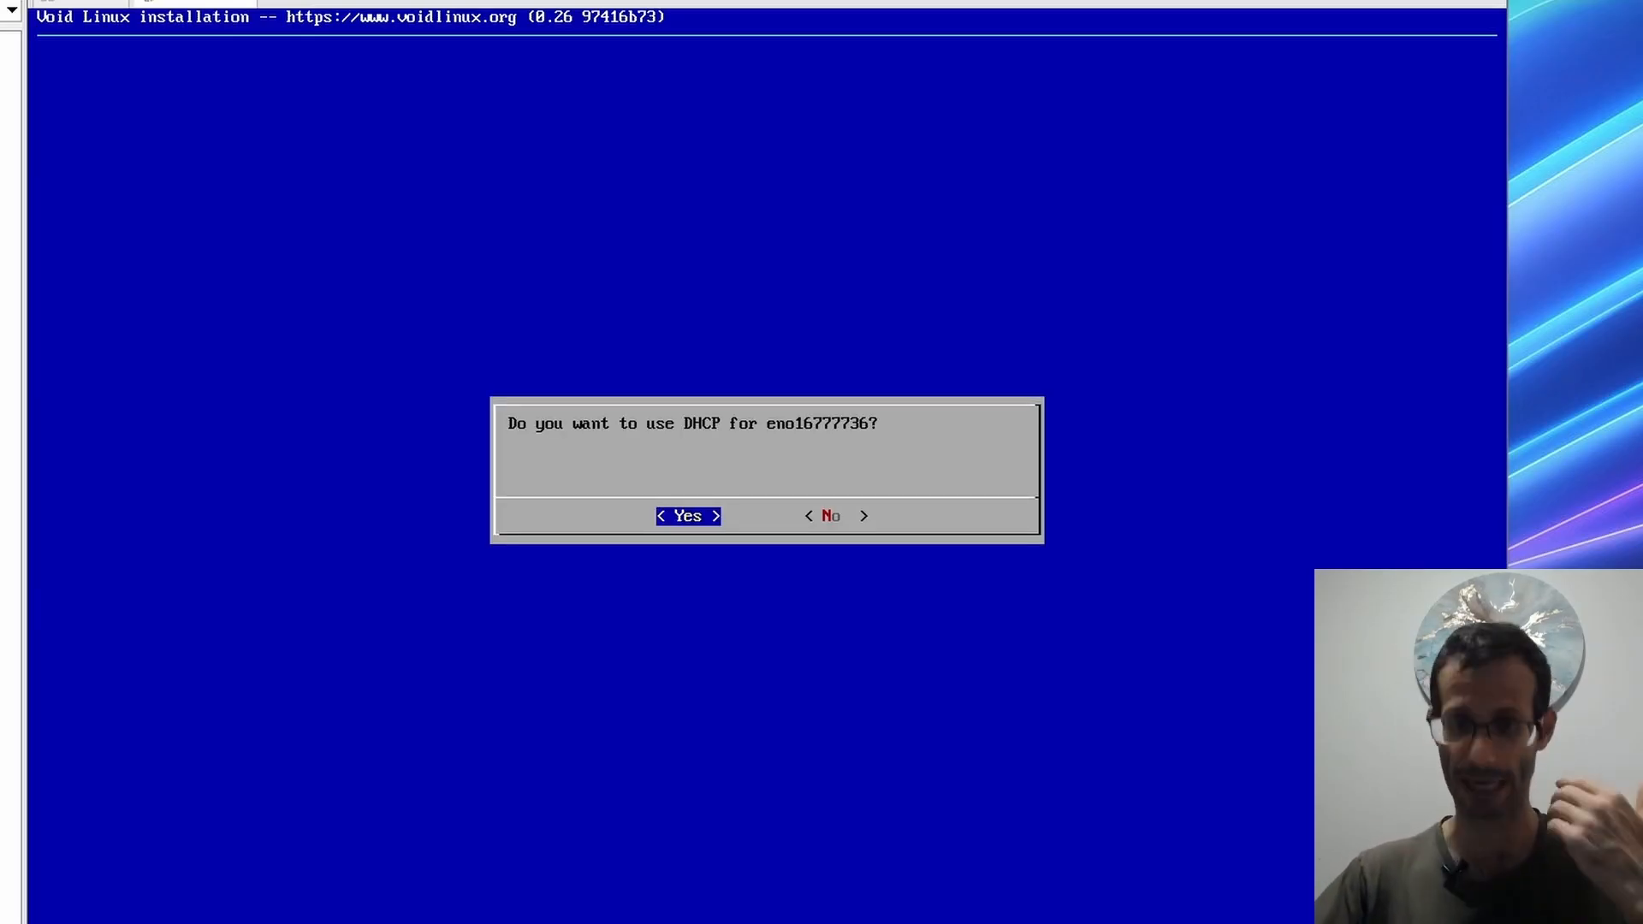
pyautogui.press('Return')
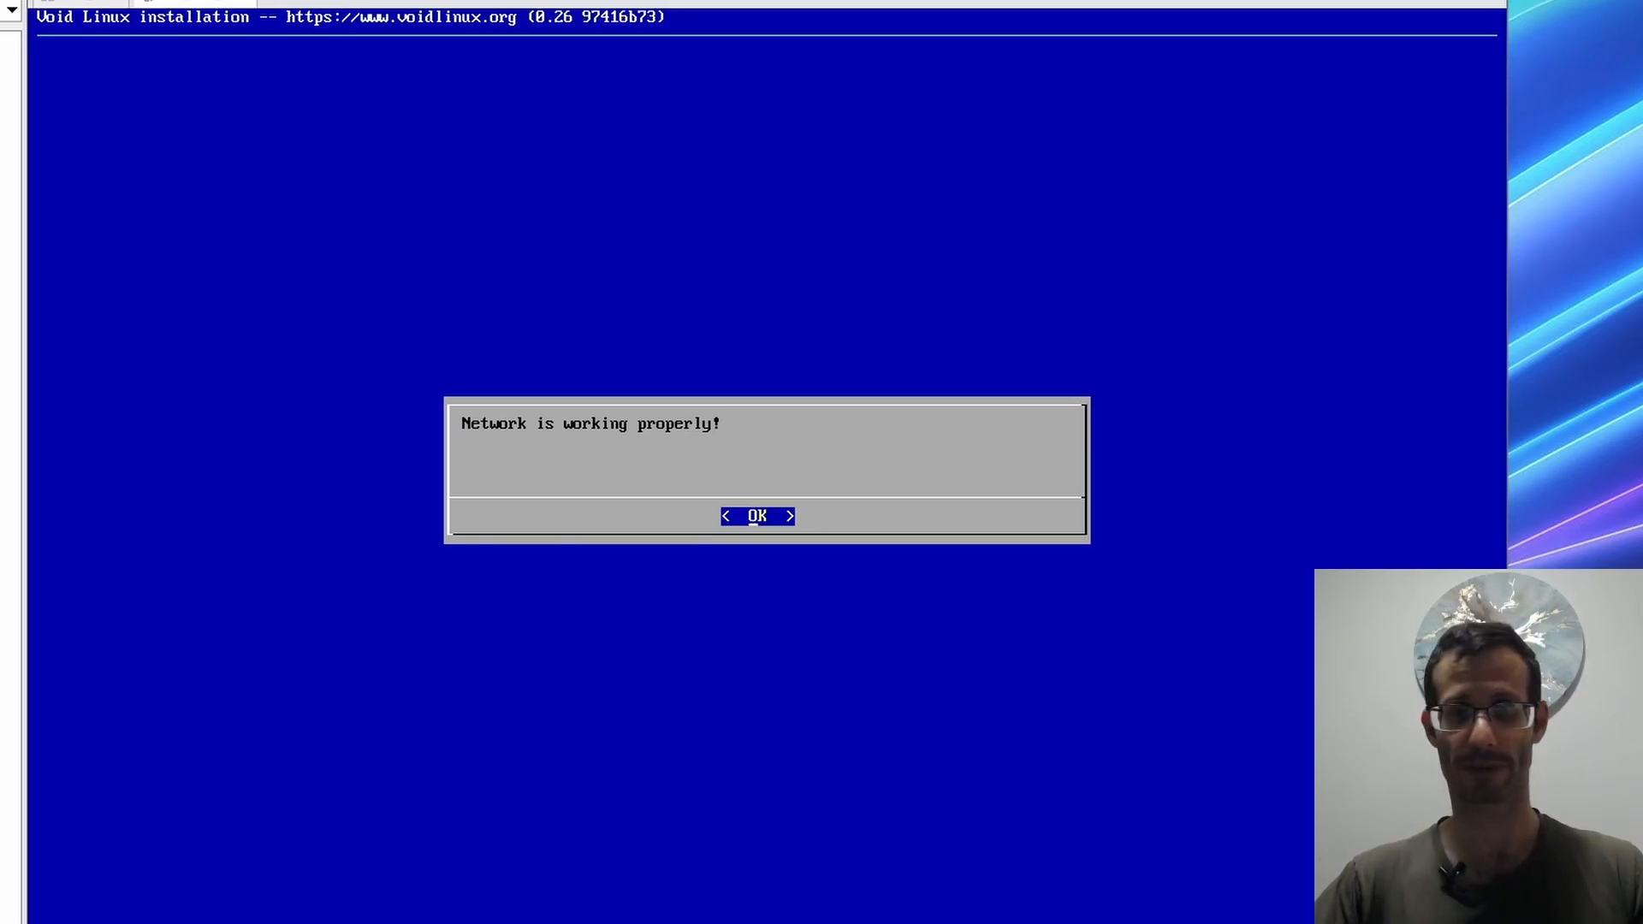
pyautogui.press('Return')
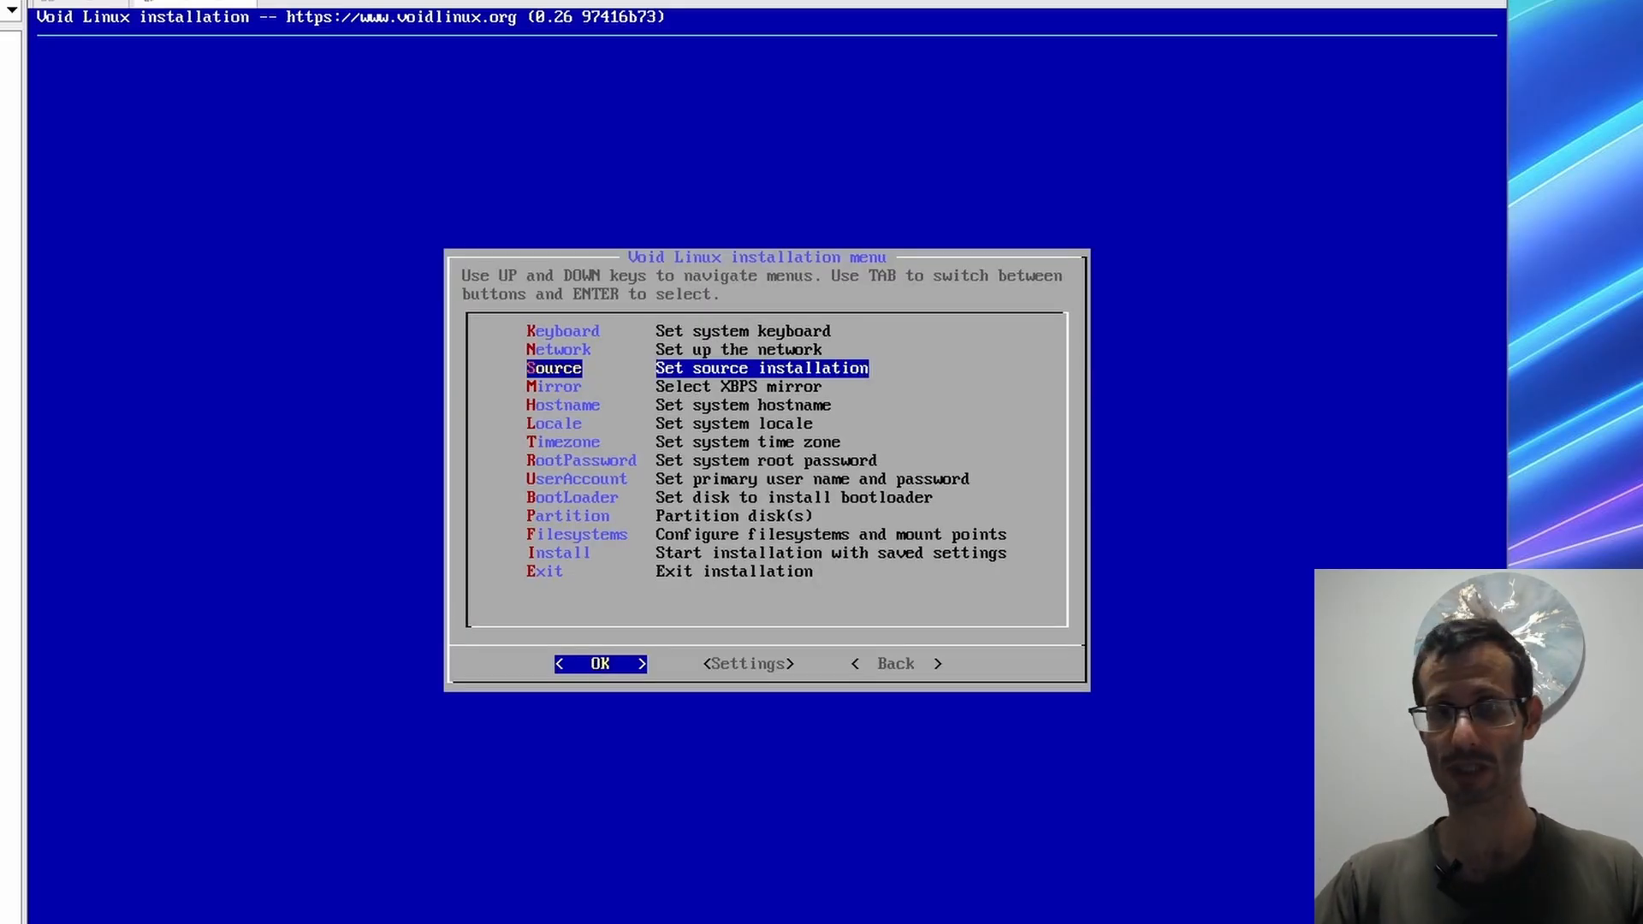
pyautogui.press('Return')
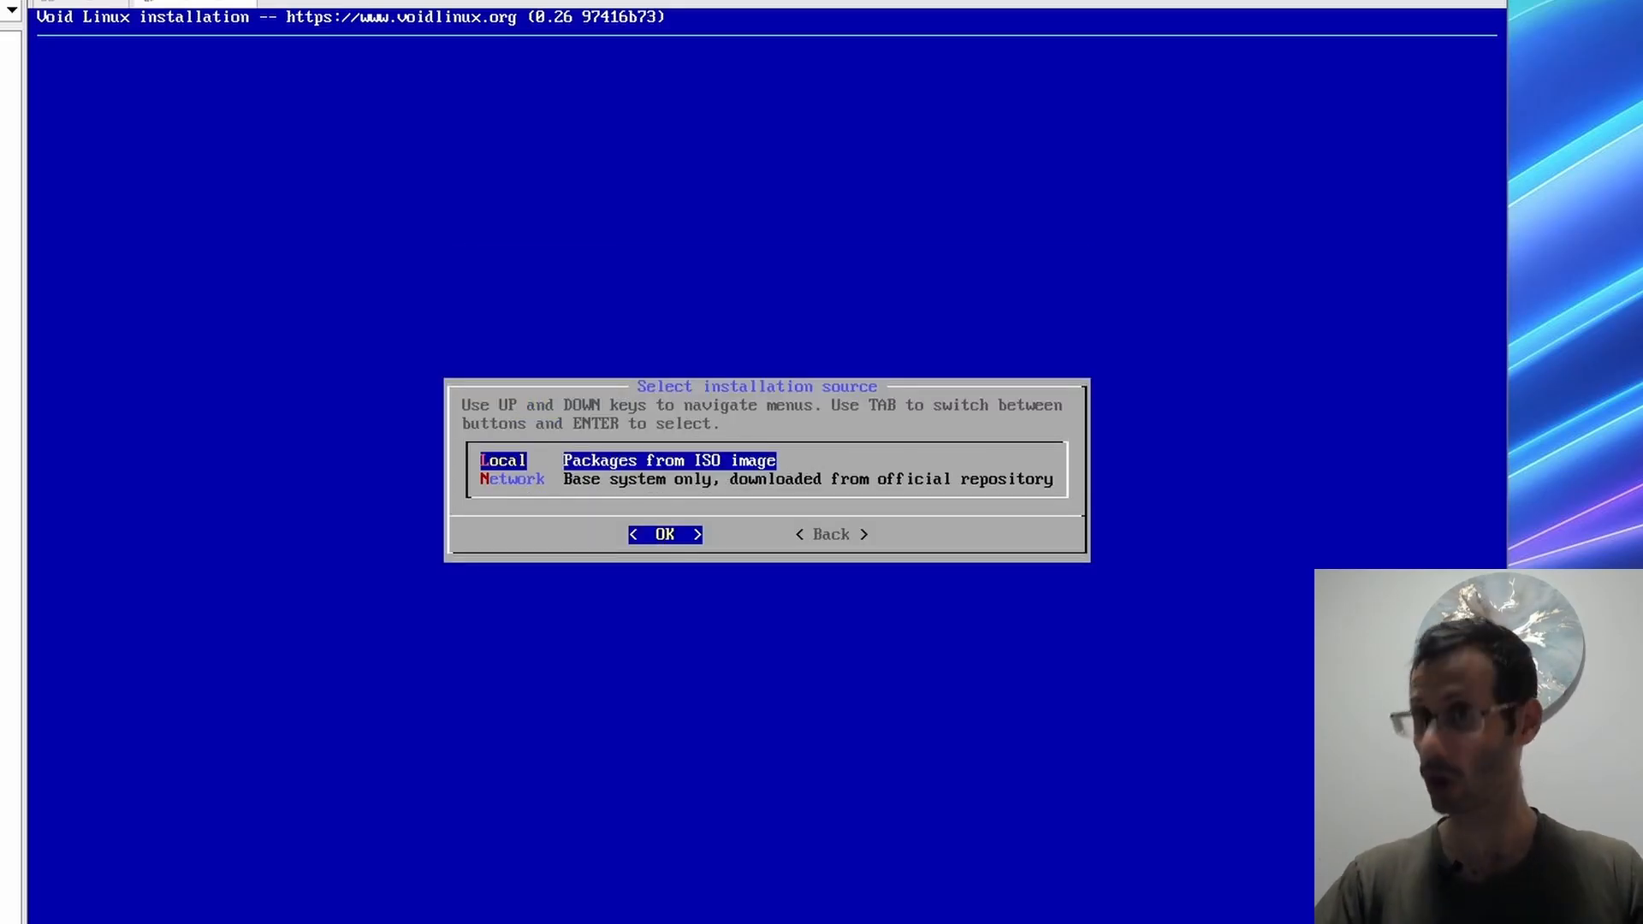
pyautogui.press('Return')
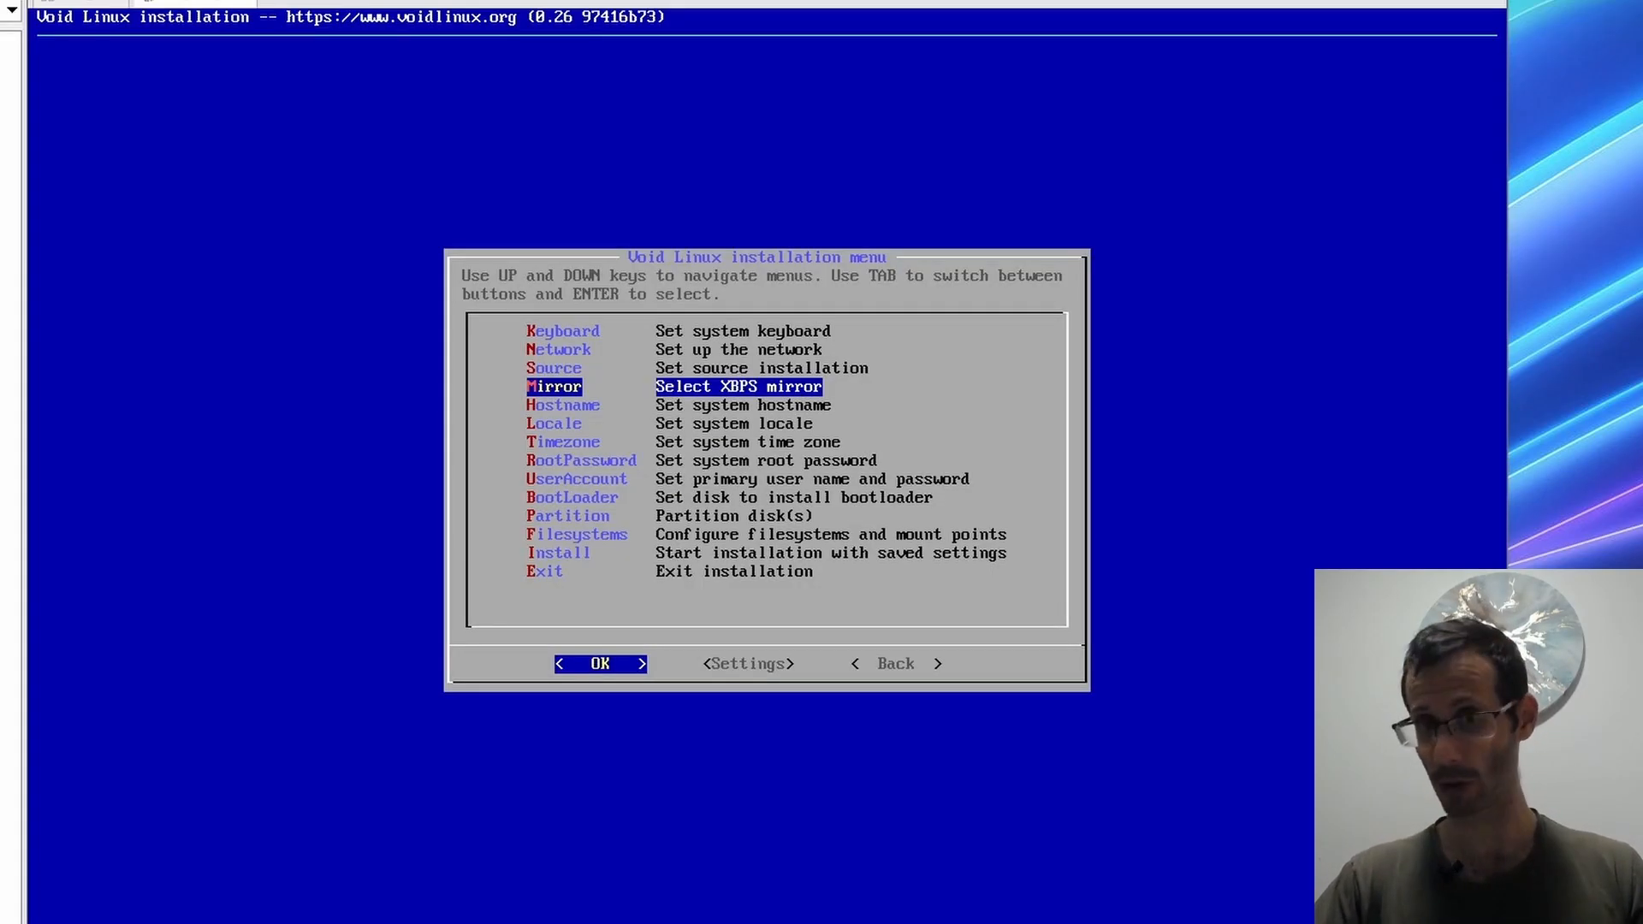
pyautogui.press('Return')
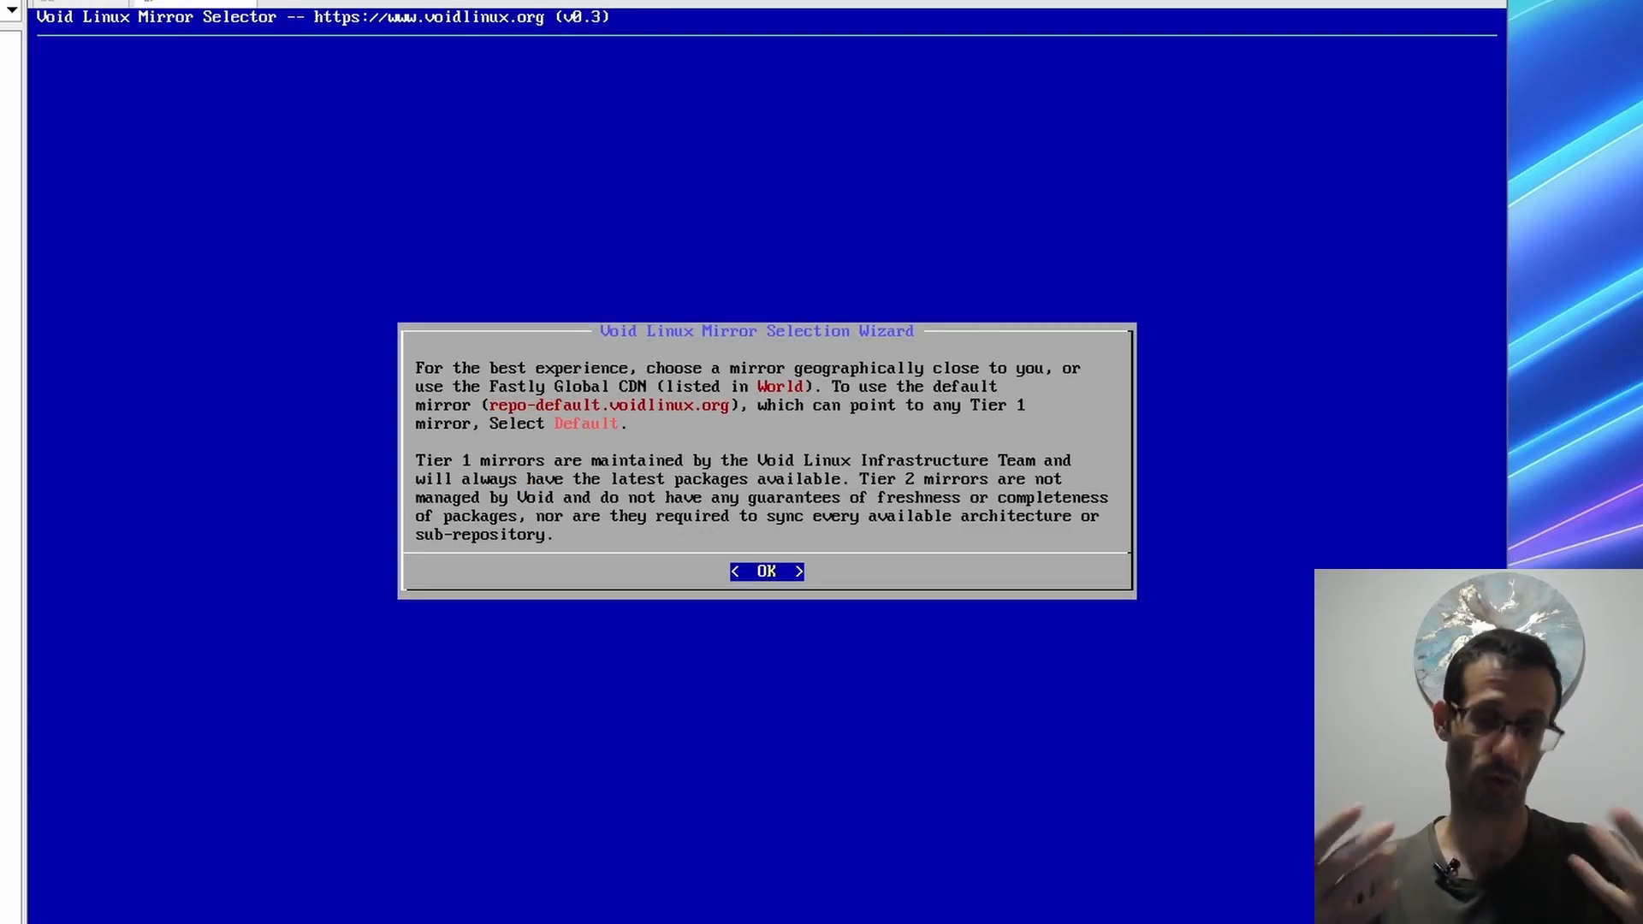
pyautogui.press('Return')
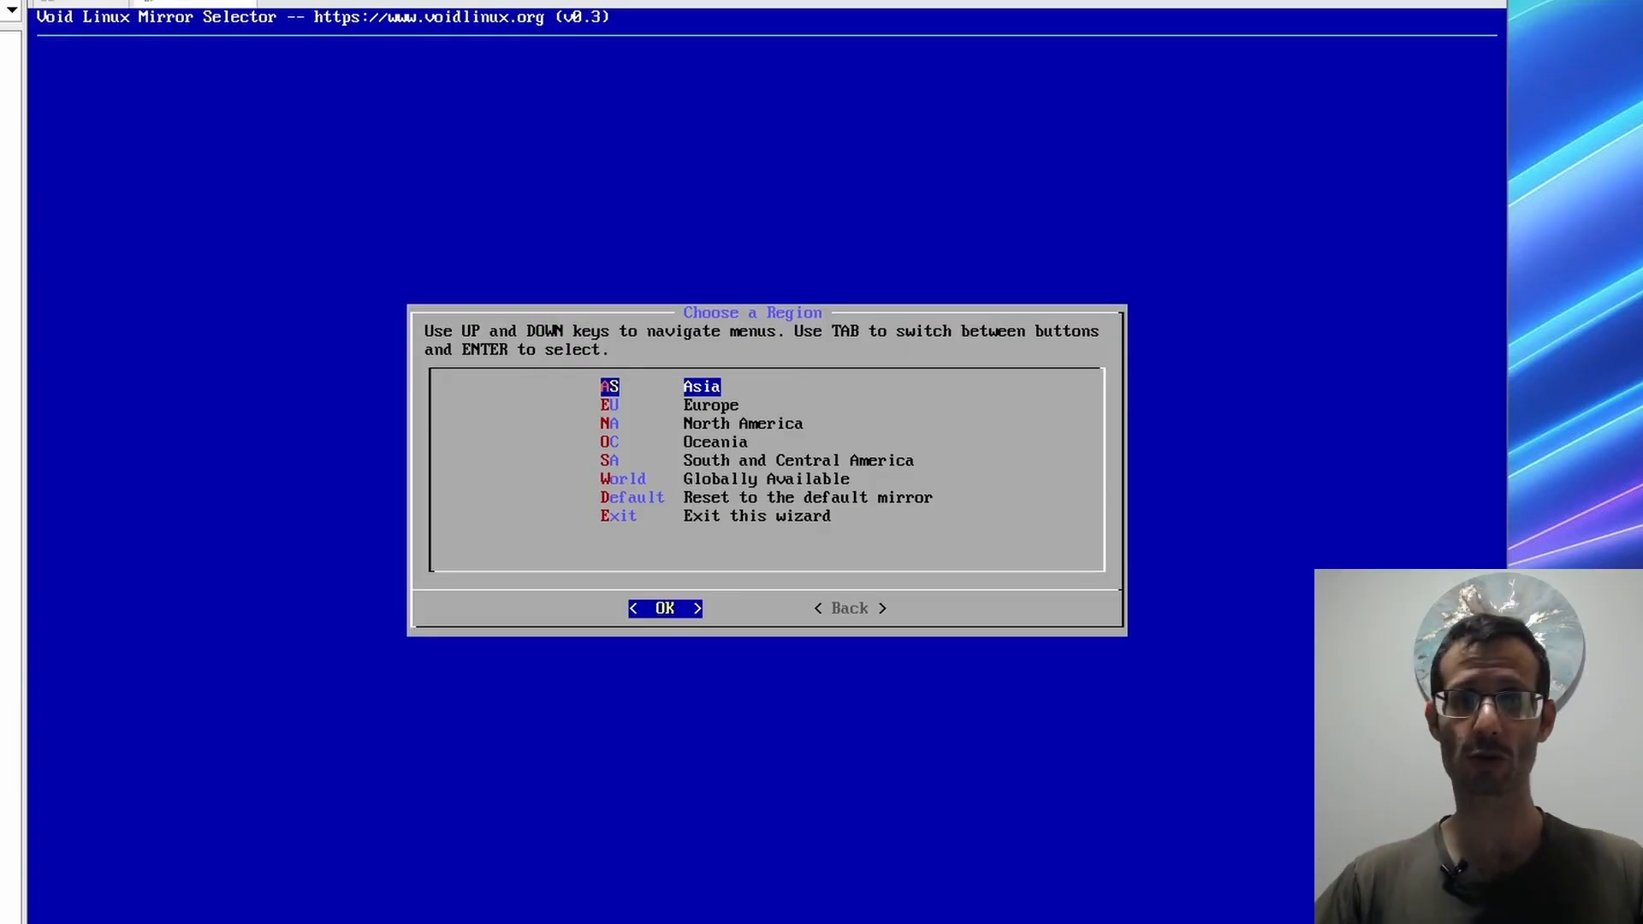
pyautogui.press('Down')
pyautogui.press('Down')
pyautogui.press('Down')
pyautogui.press('Down')
pyautogui.press('Down')
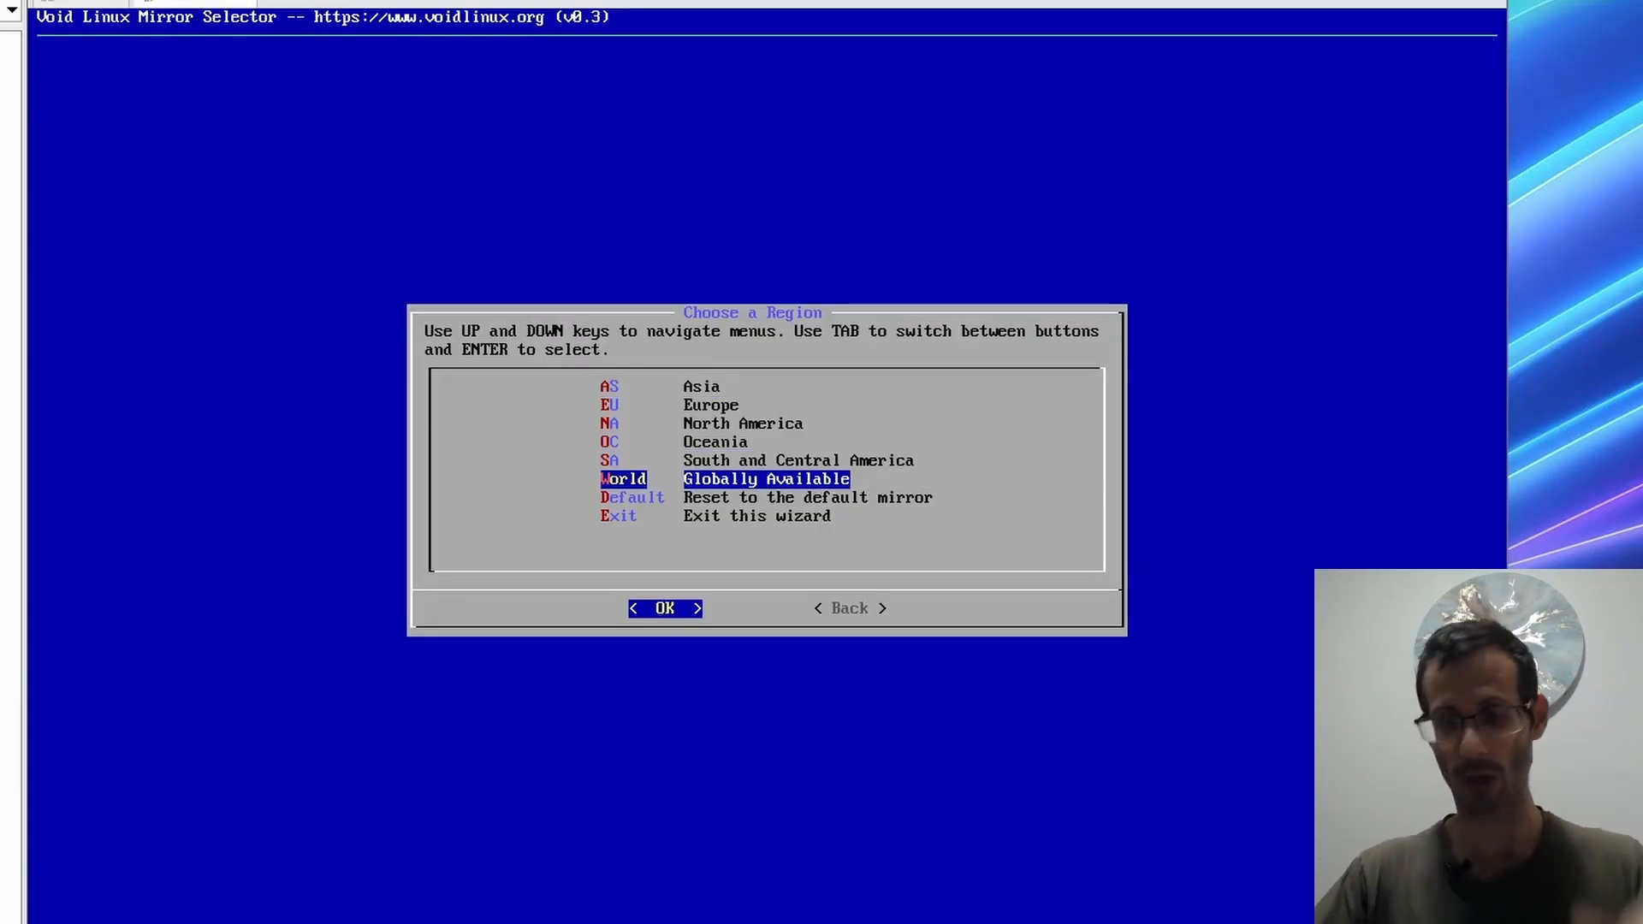
pyautogui.press('Return')
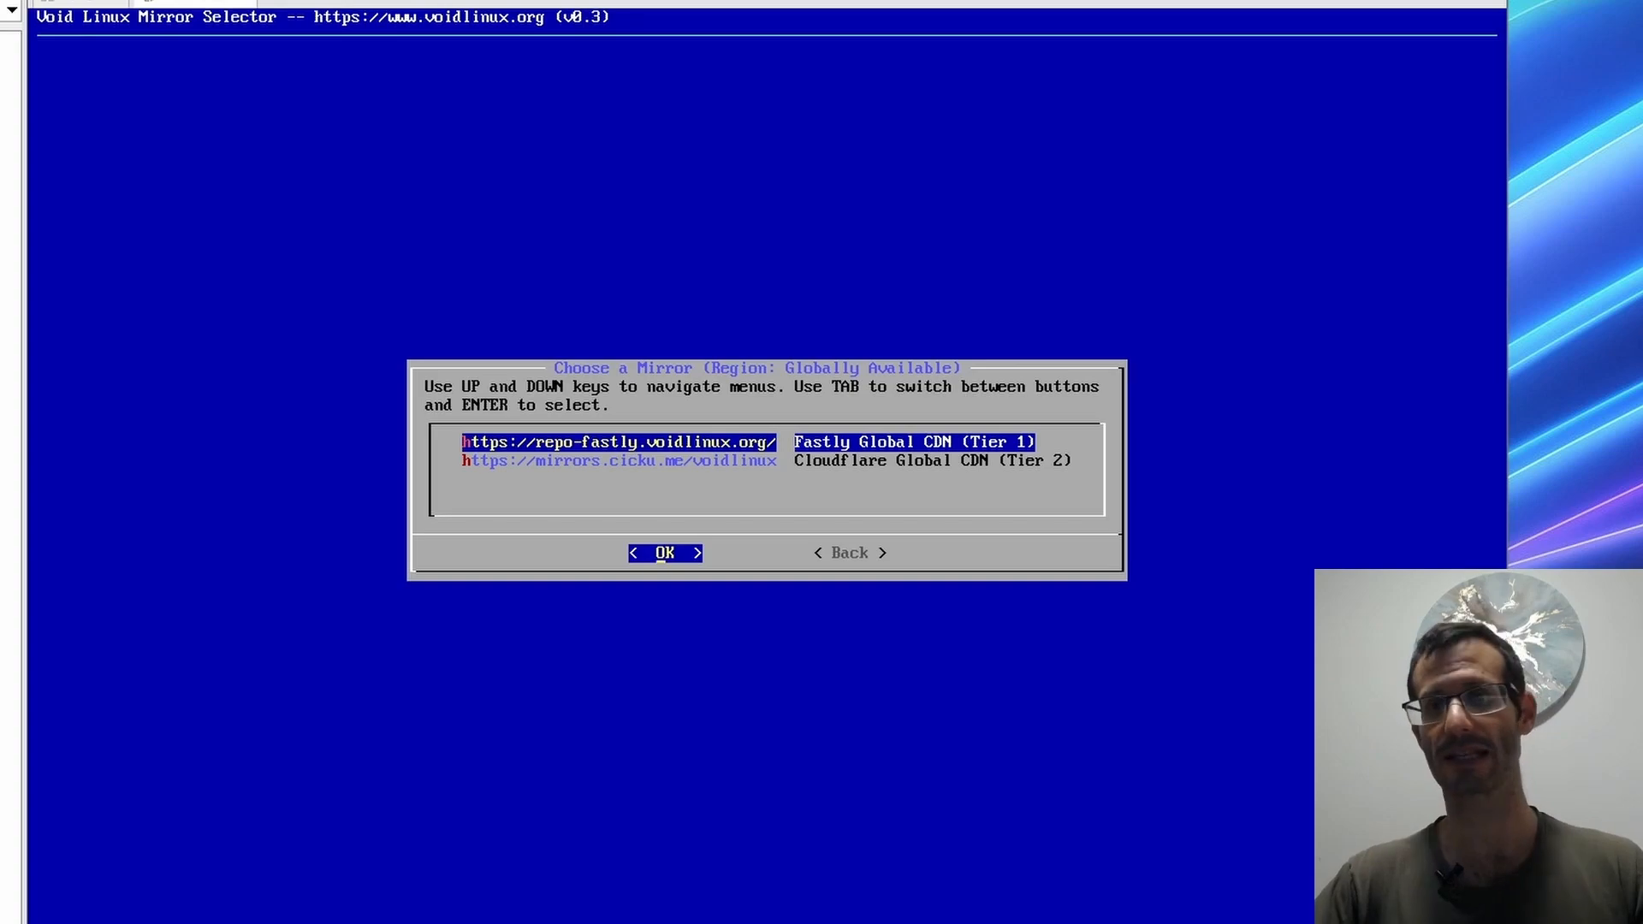
pyautogui.press('Return')
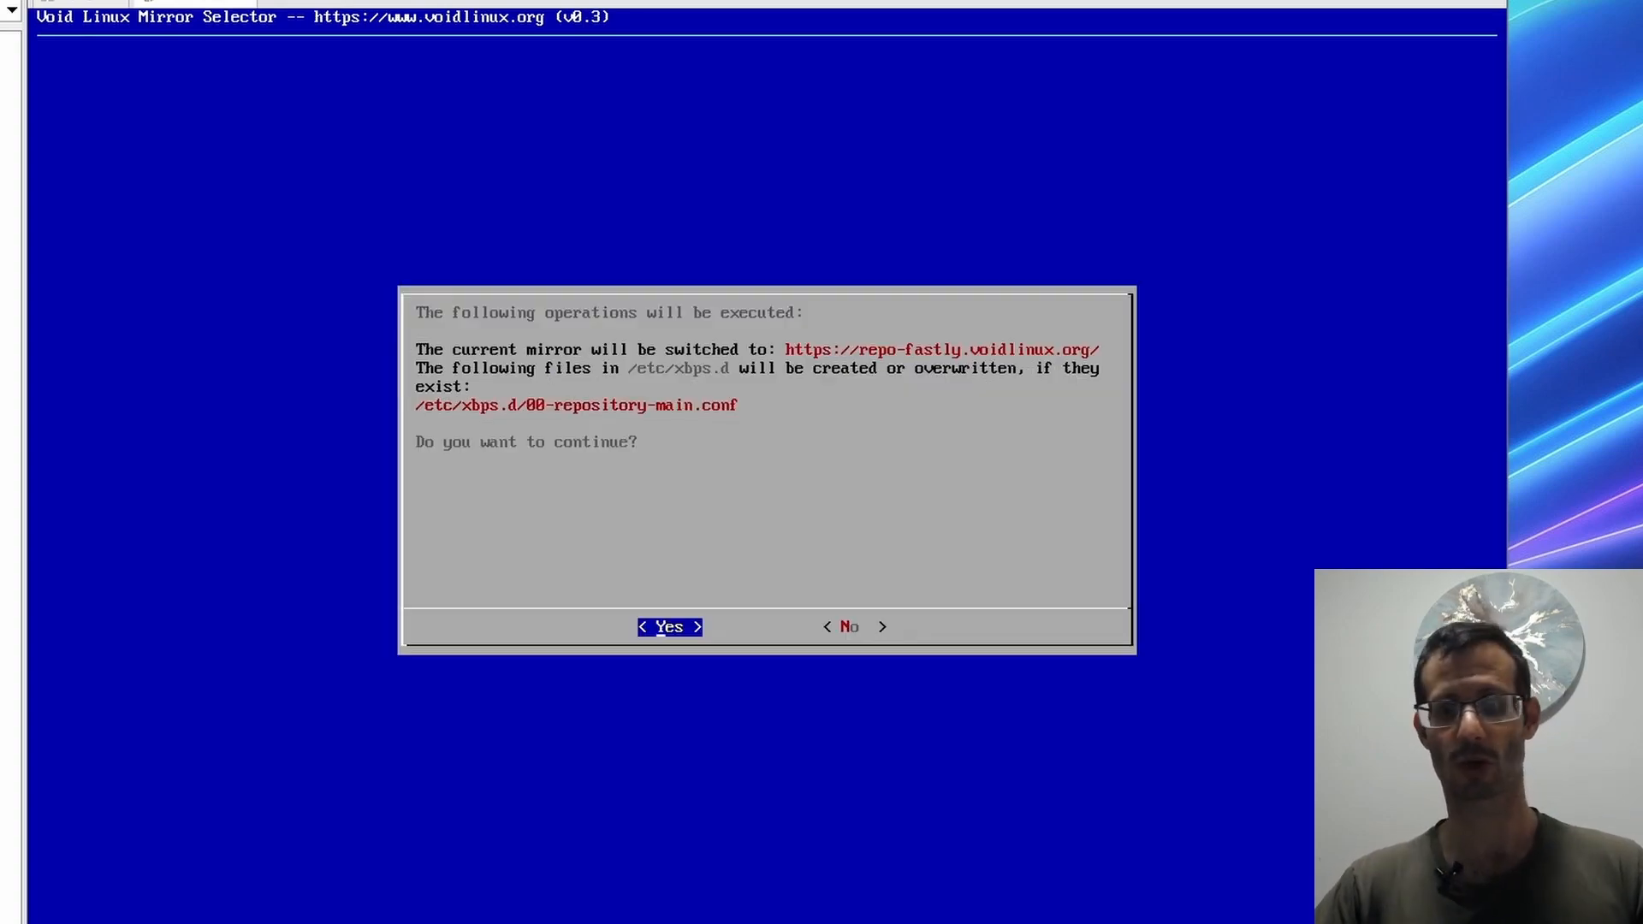
pyautogui.press('Return')
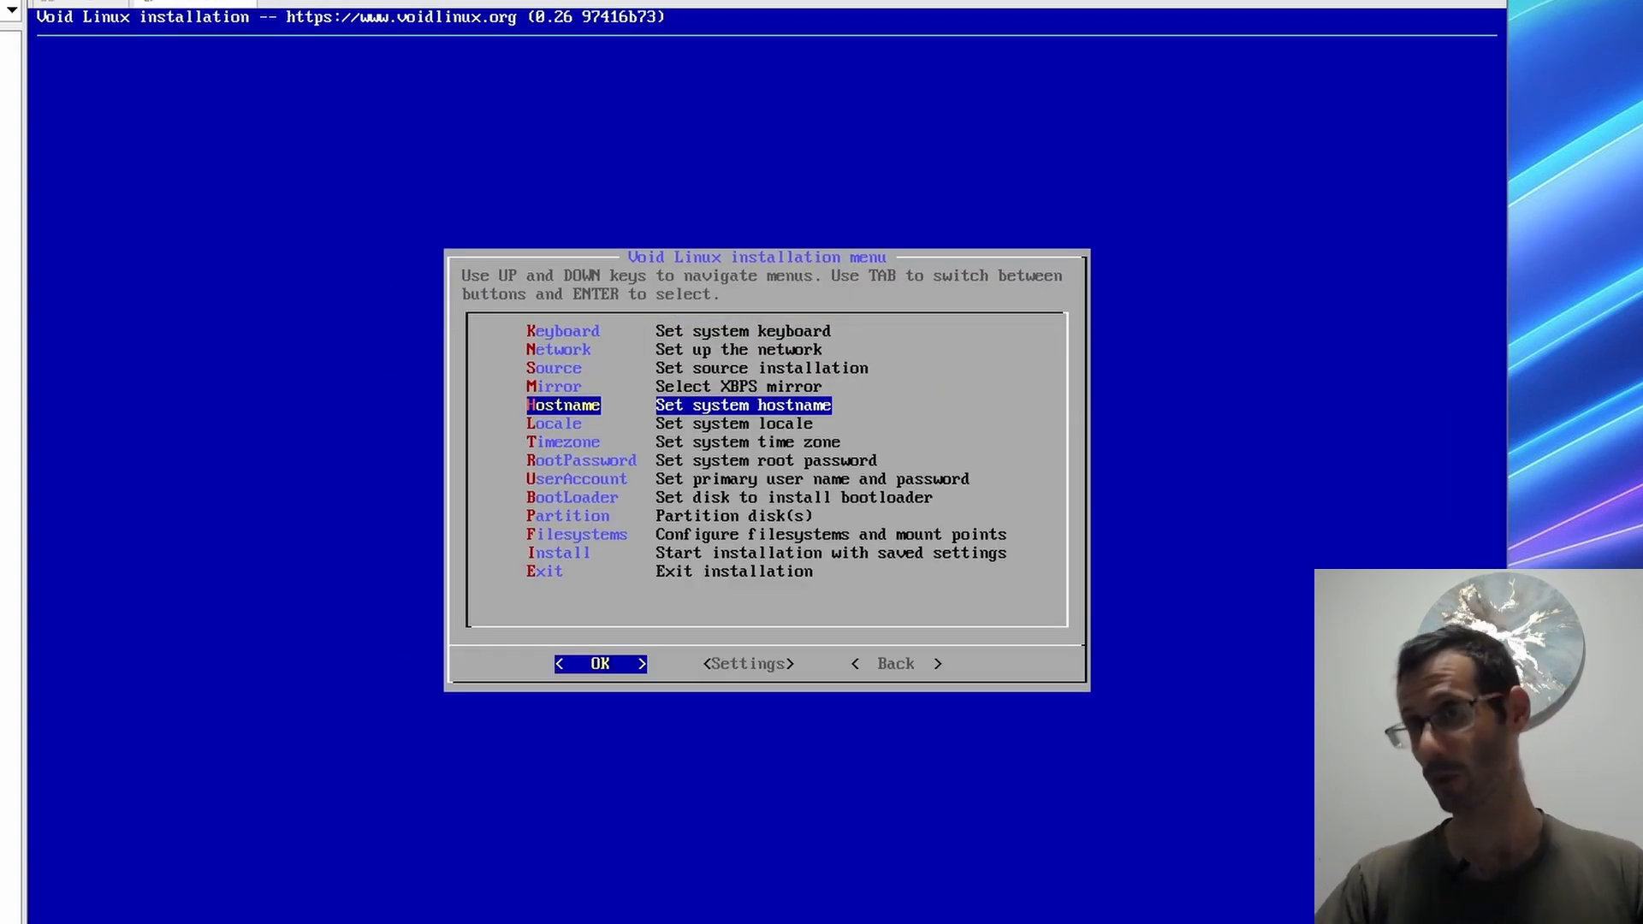
# - Set the machine hostname to void
pyautogui.press('Return')
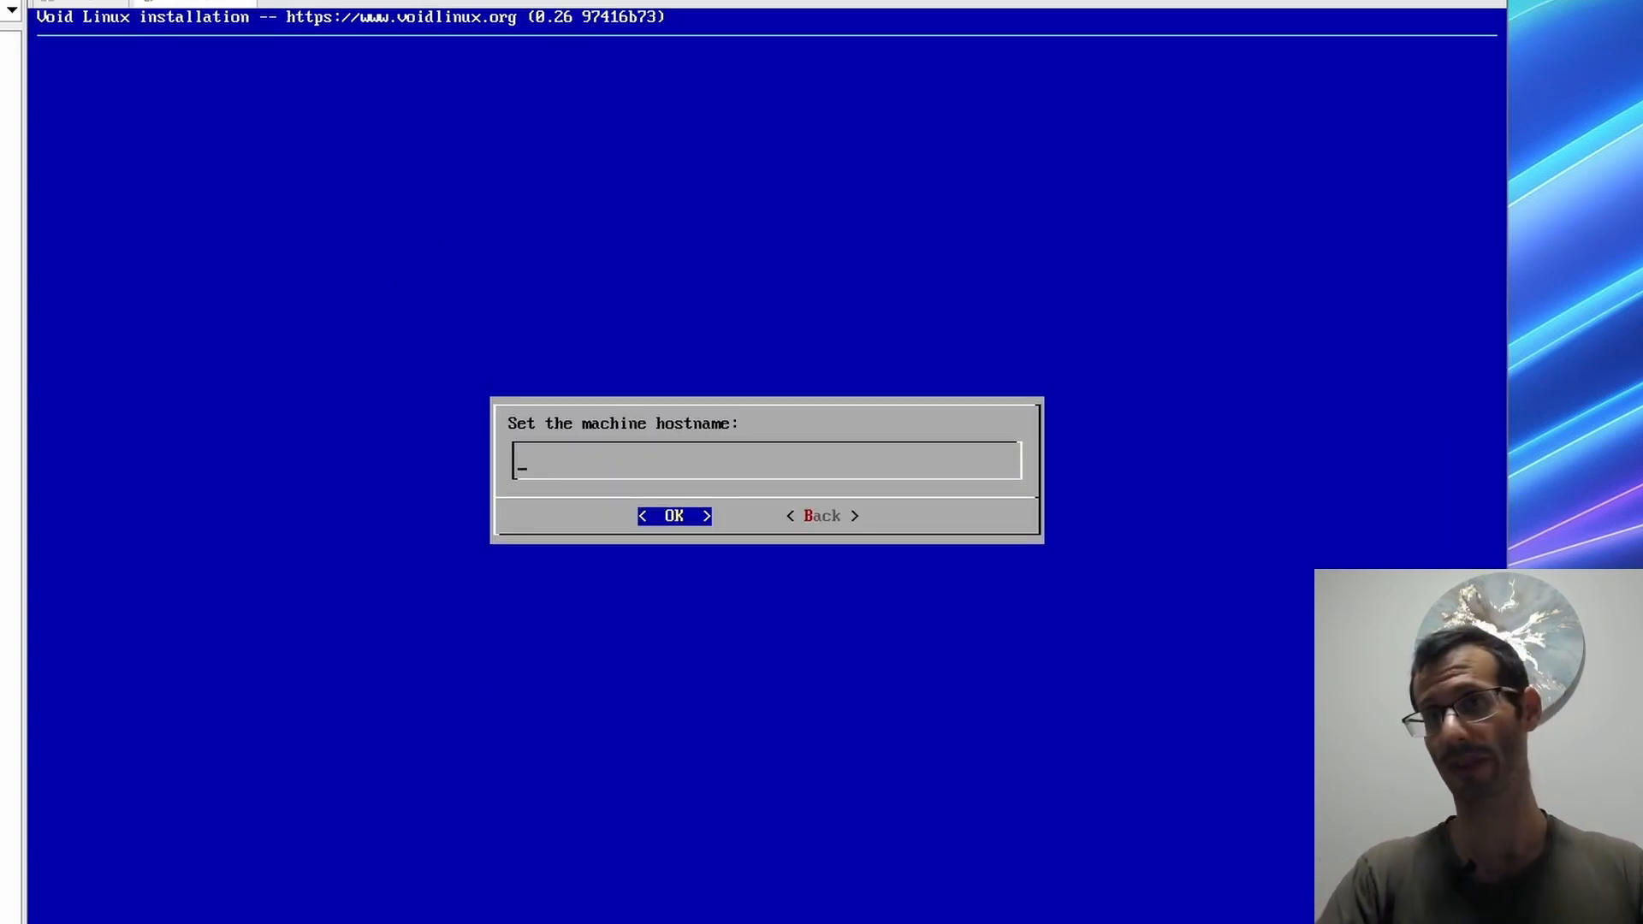
pyautogui.write('void')
pyautogui.press('Return')
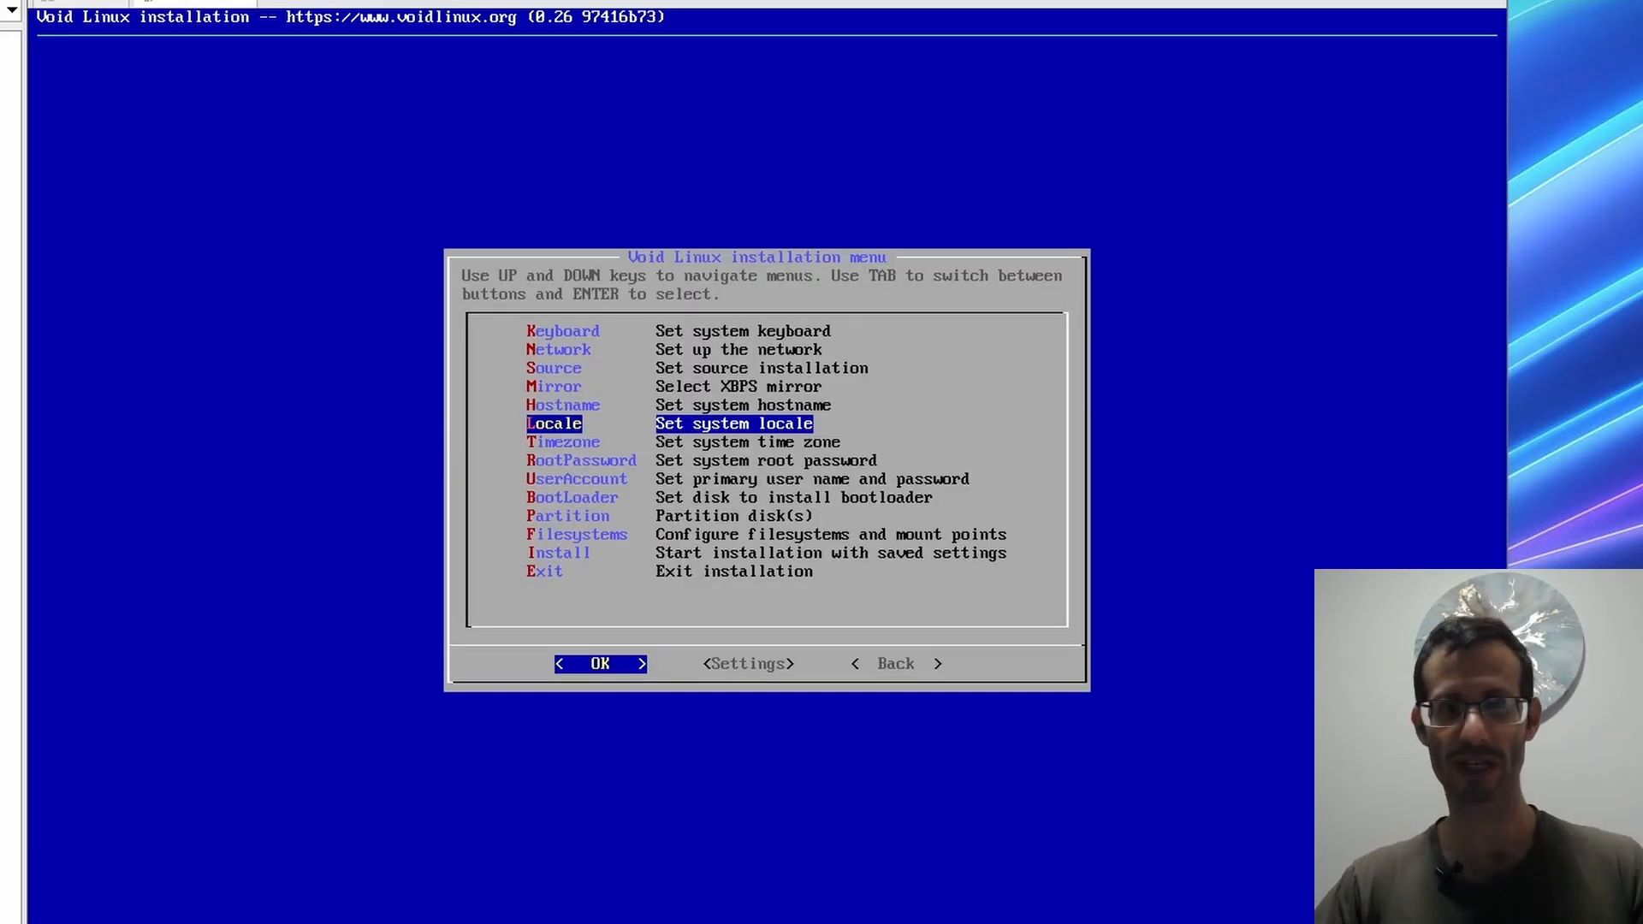
# - Skip the locale and time zone settings, and set the system root password, entering it twice
pyautogui.press('Down')
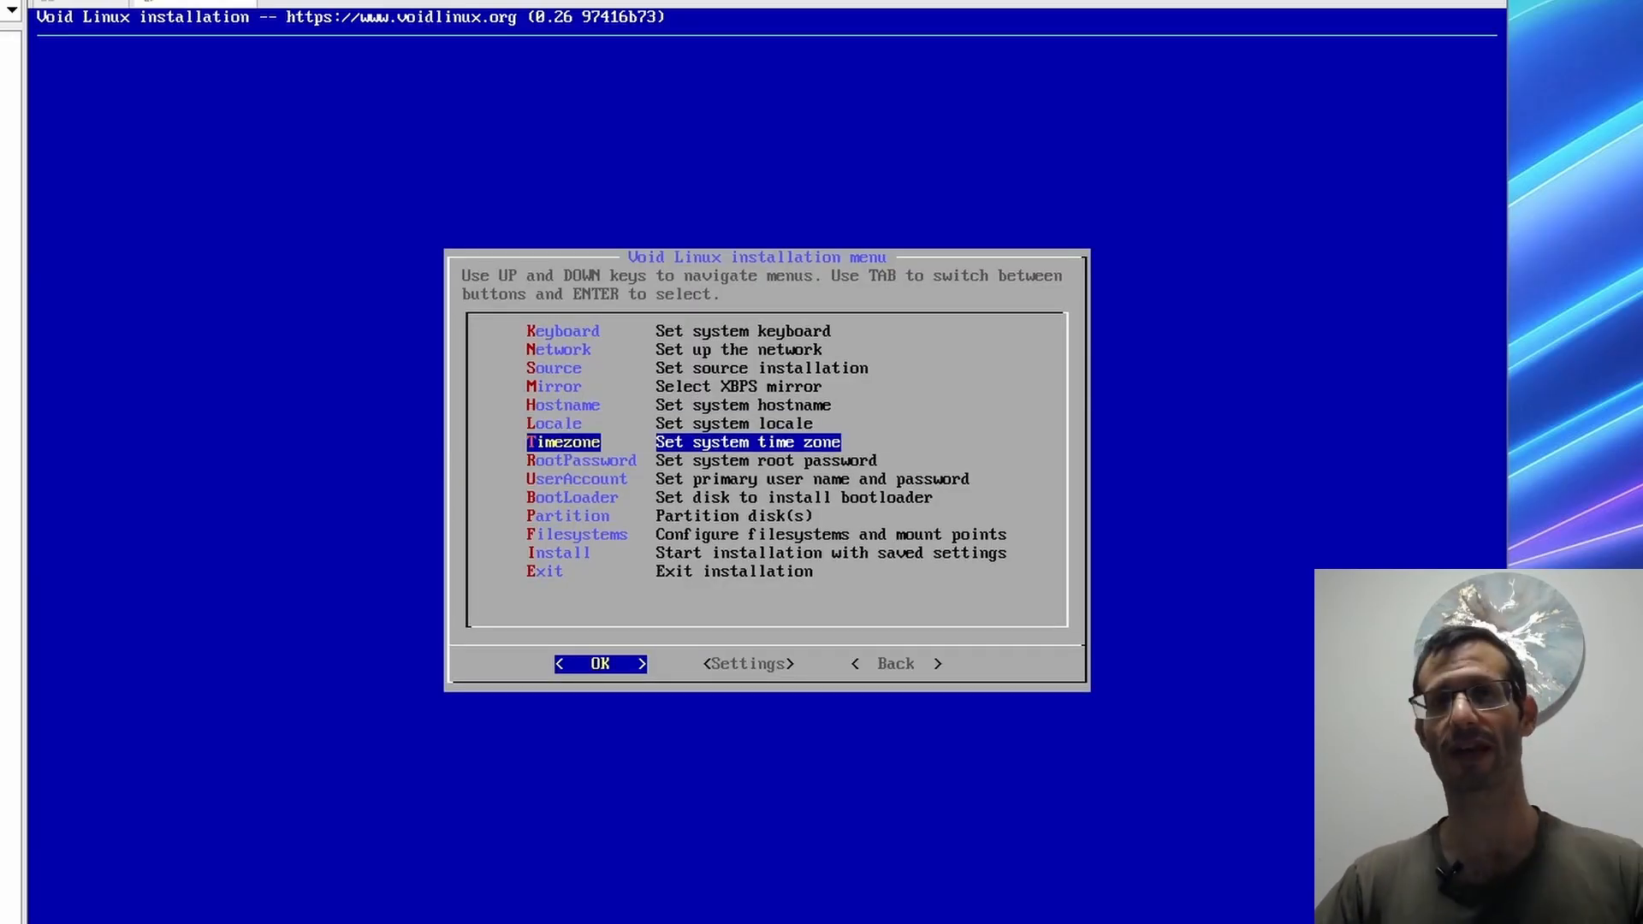
pyautogui.press('Down')
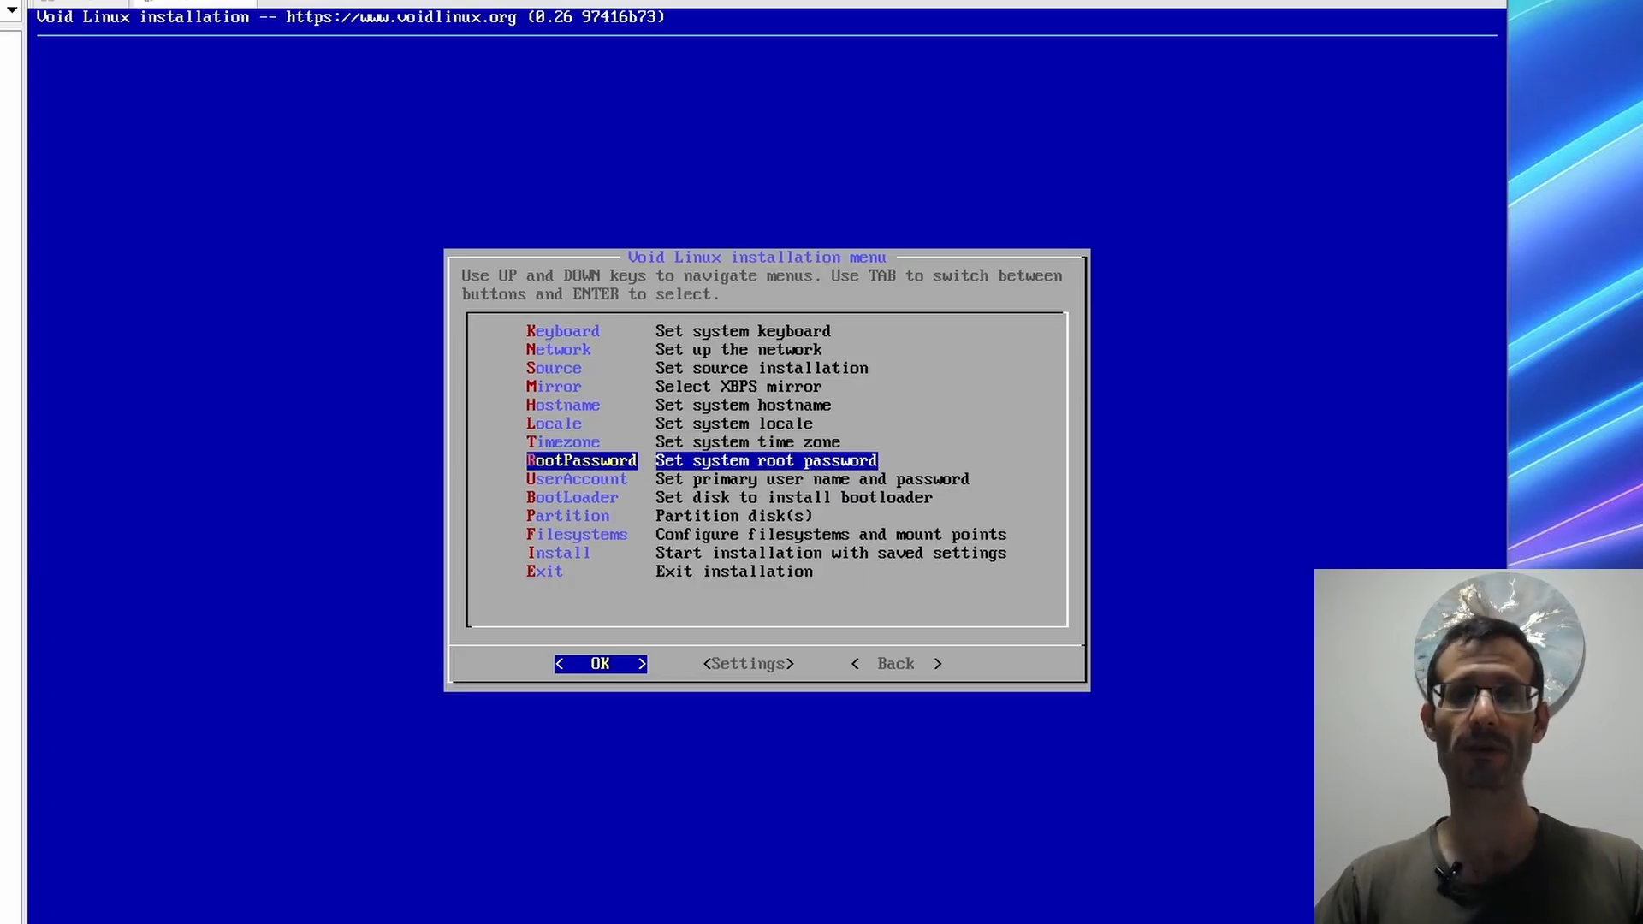
pyautogui.press('Return')
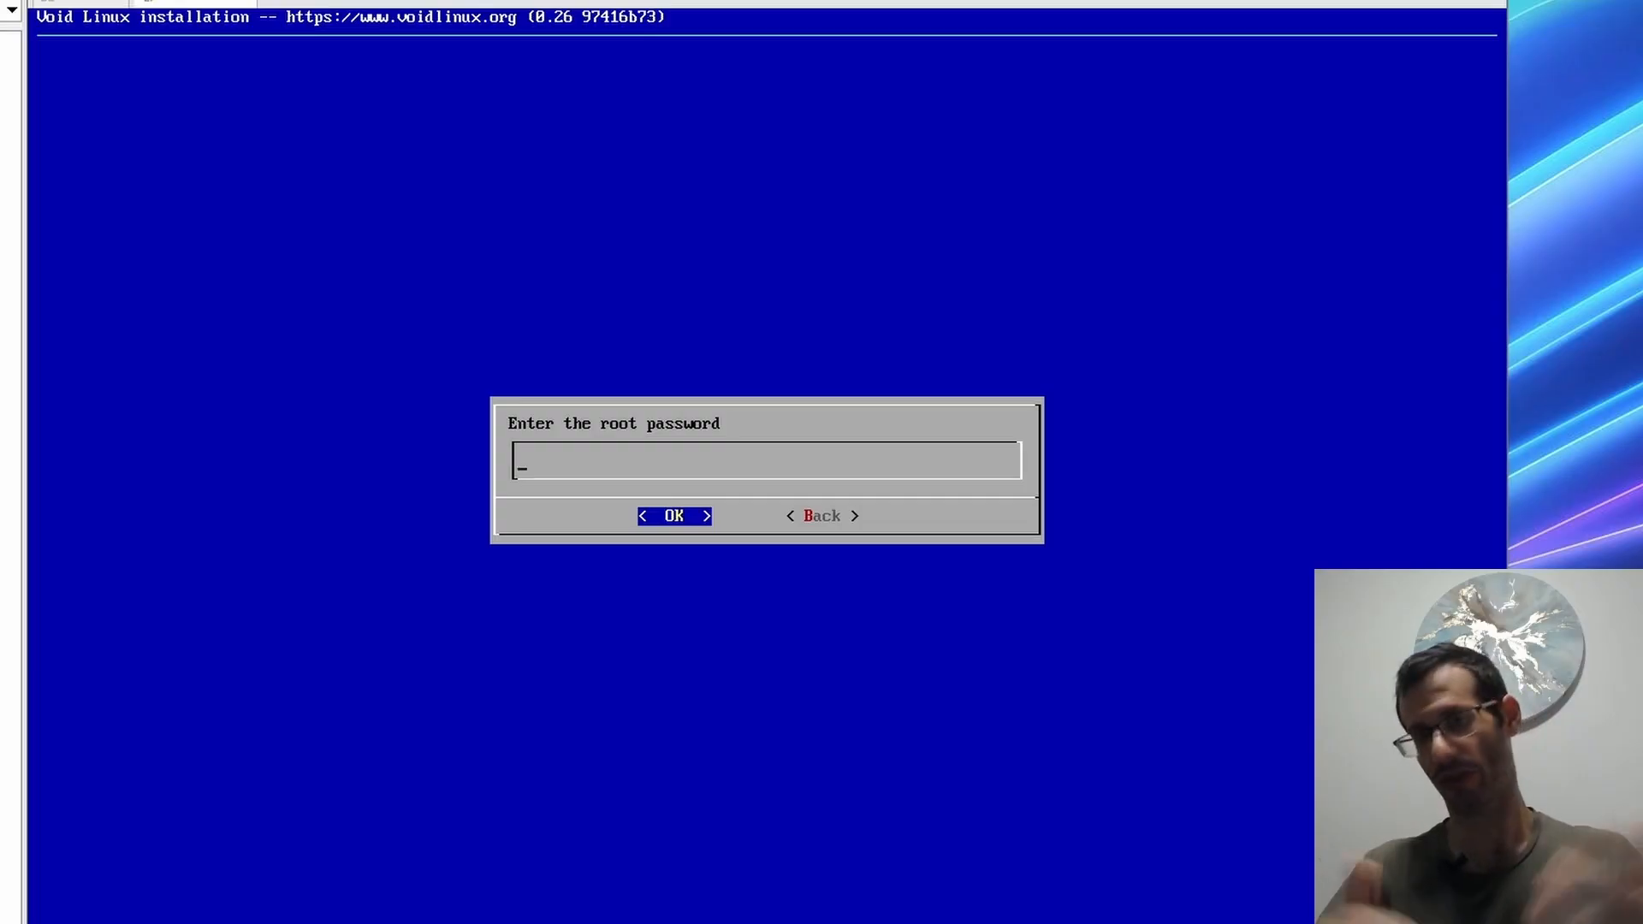
pyautogui.press('Return')
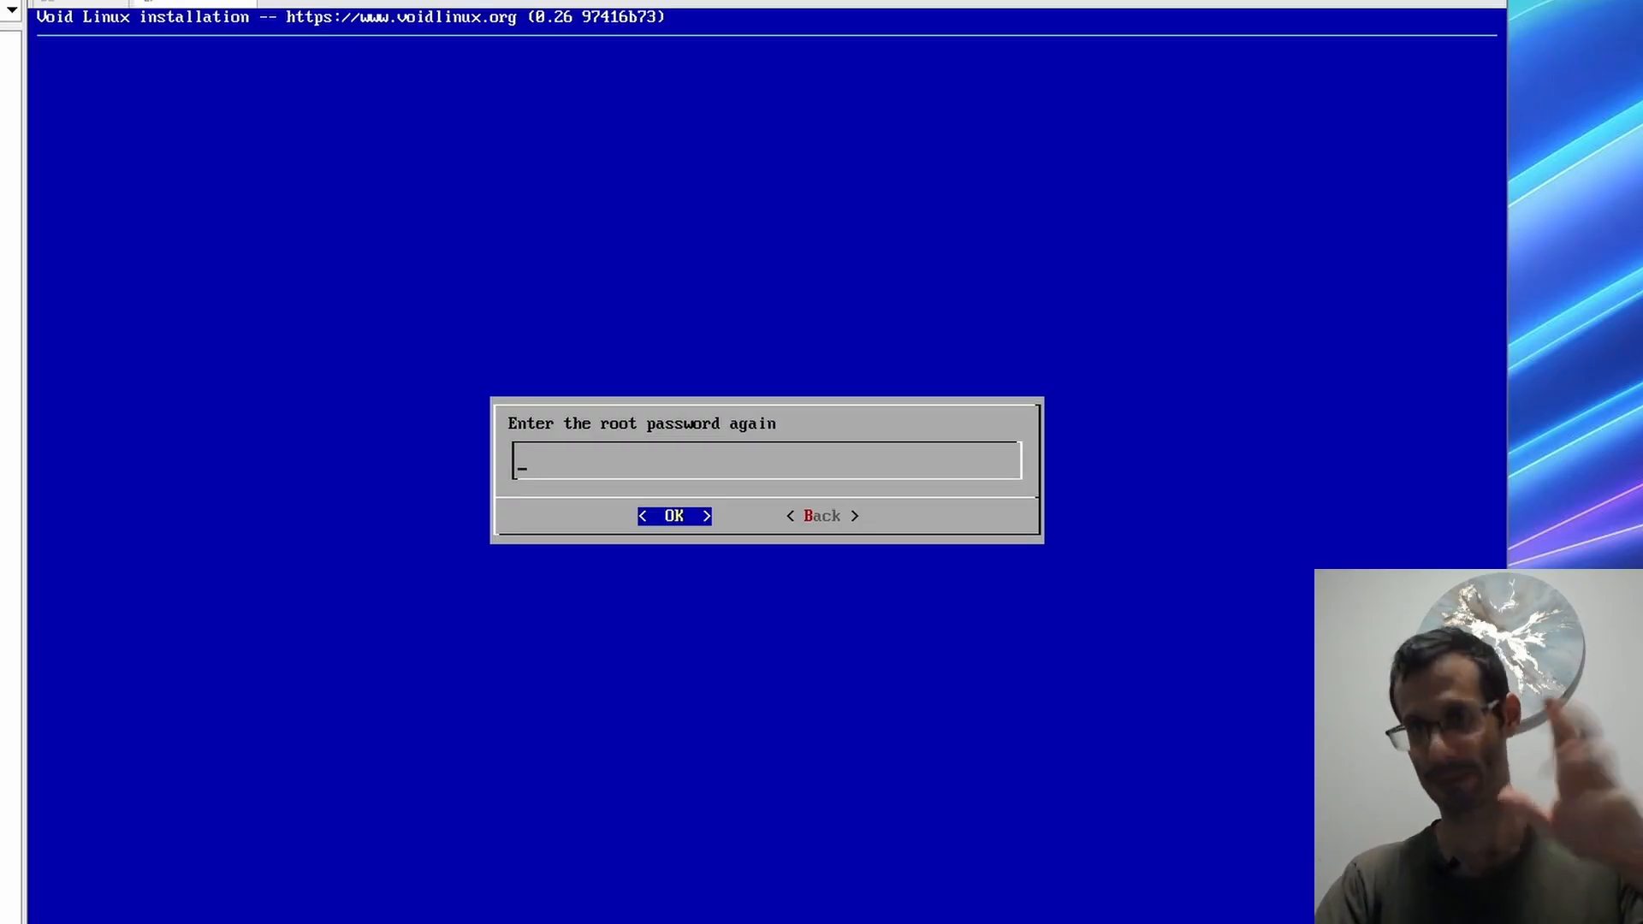
pyautogui.press('Return')
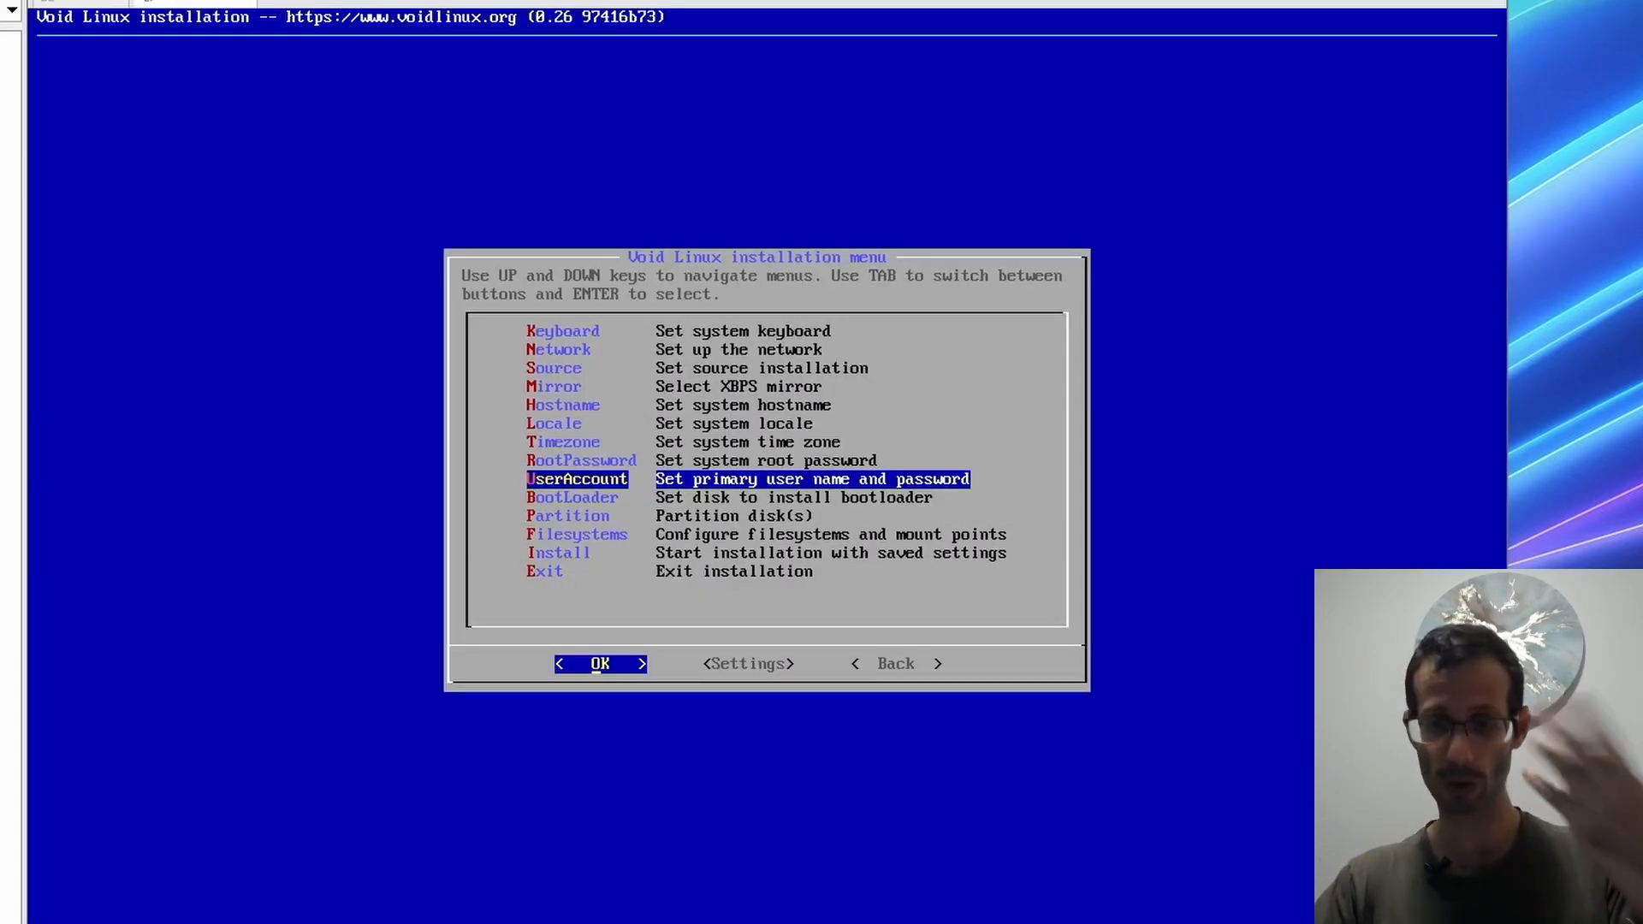
# - Begin setting up the primary user account, replacing the default login name with the user's own first name in lowercase
pyautogui.press('Return')
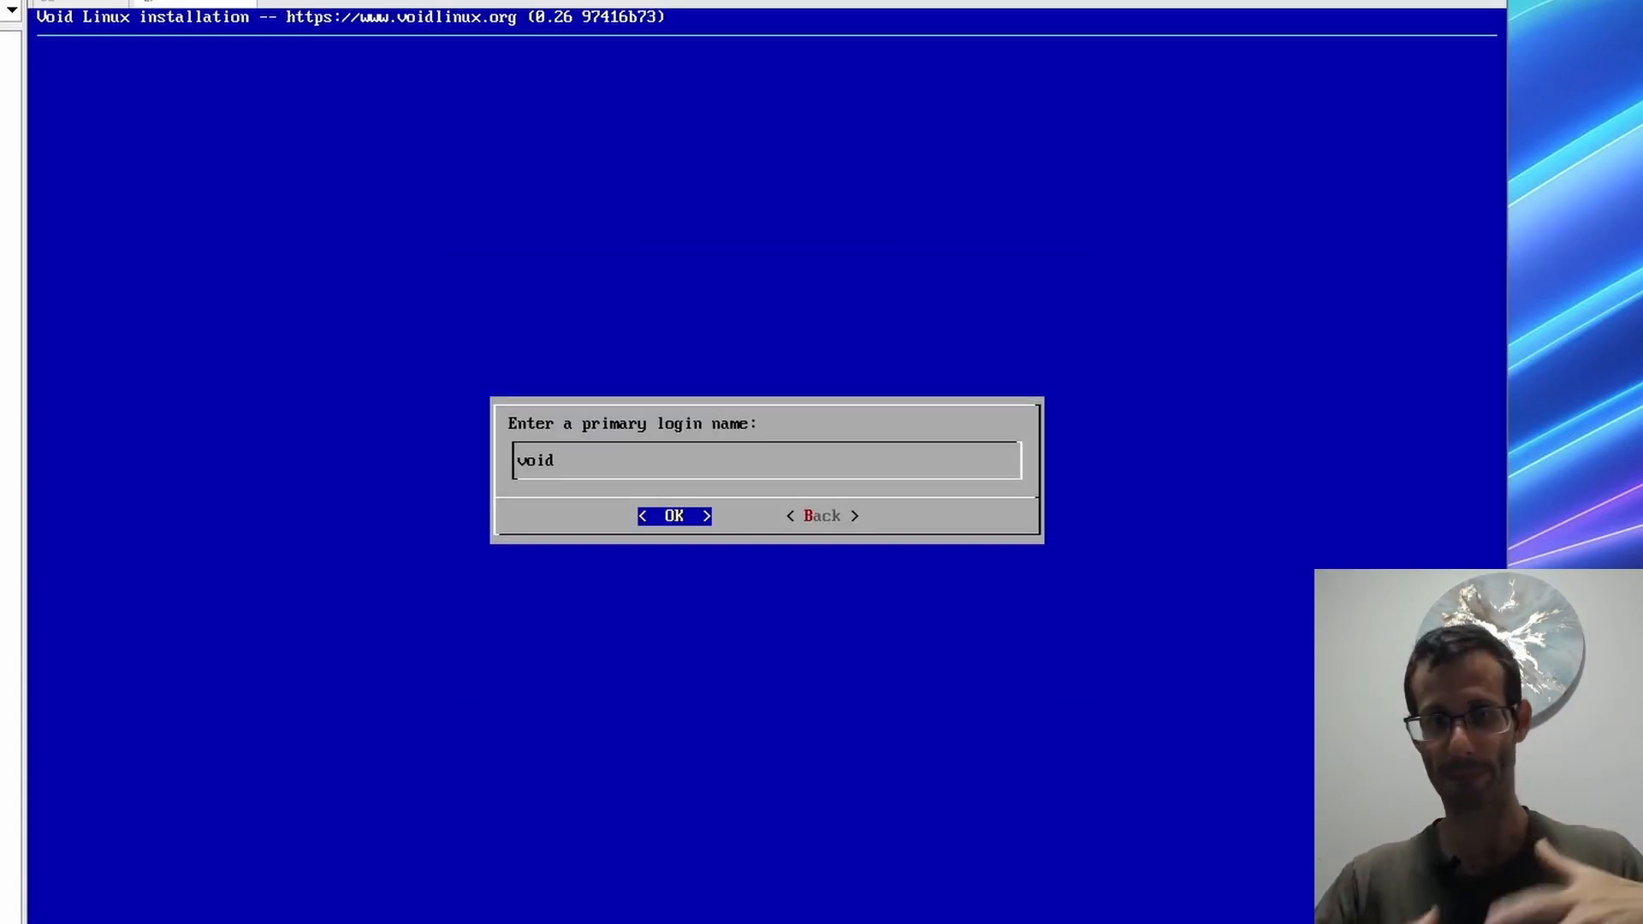
pyautogui.press('BackSpace')
pyautogui.press('BackSpace')
pyautogui.press('BackSpace')
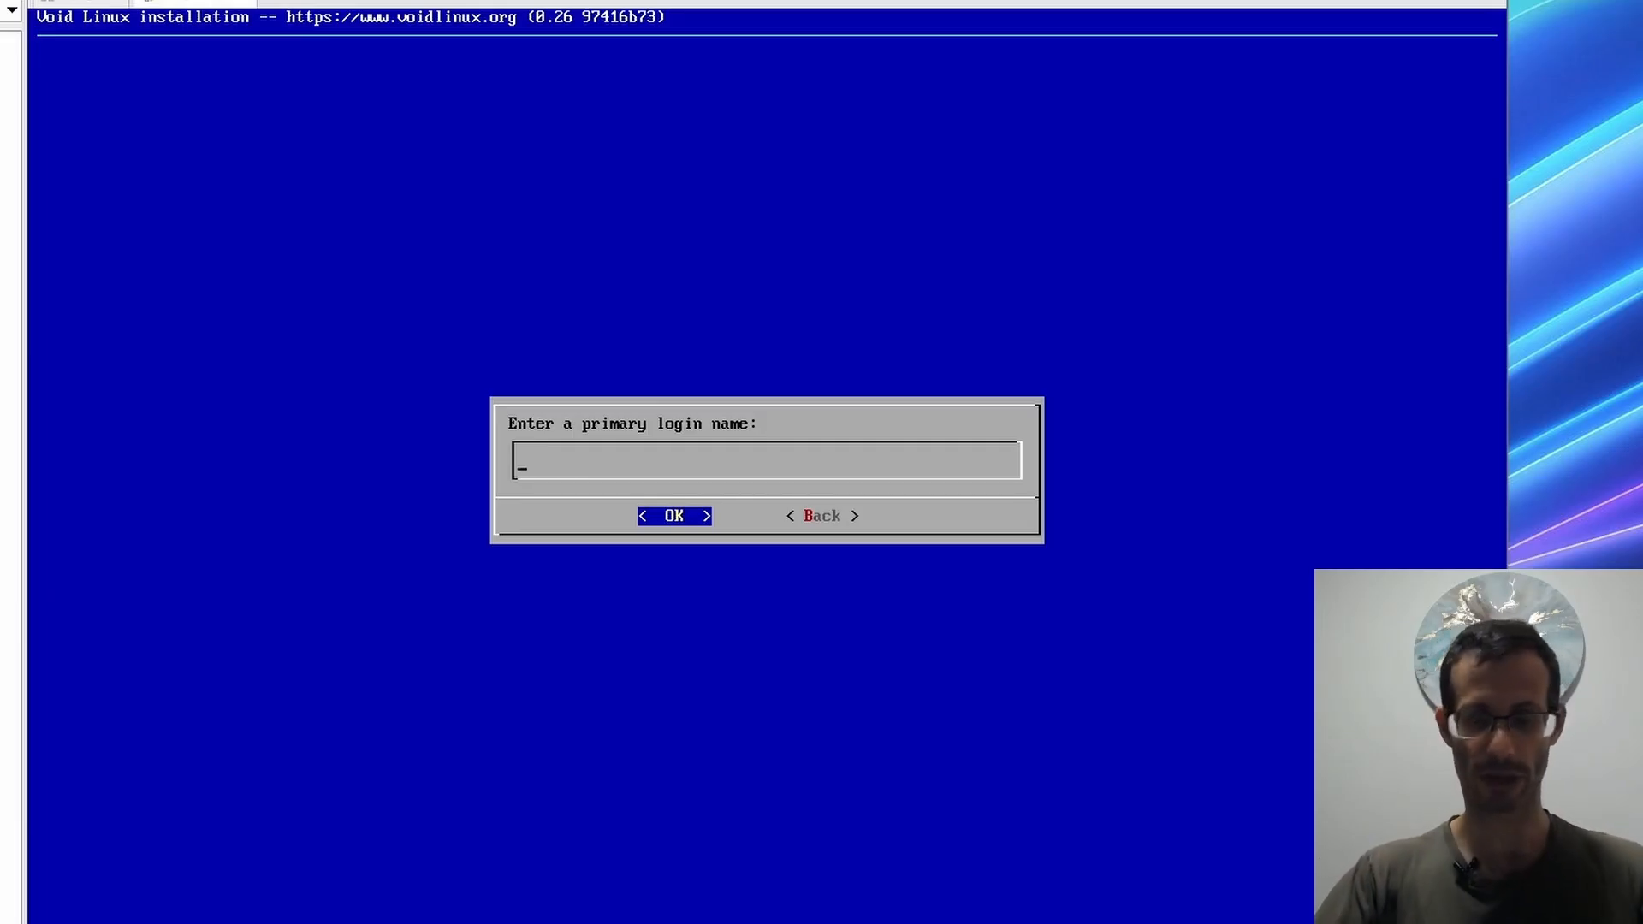
pyautogui.write('matan')
pyautogui.press('Return')
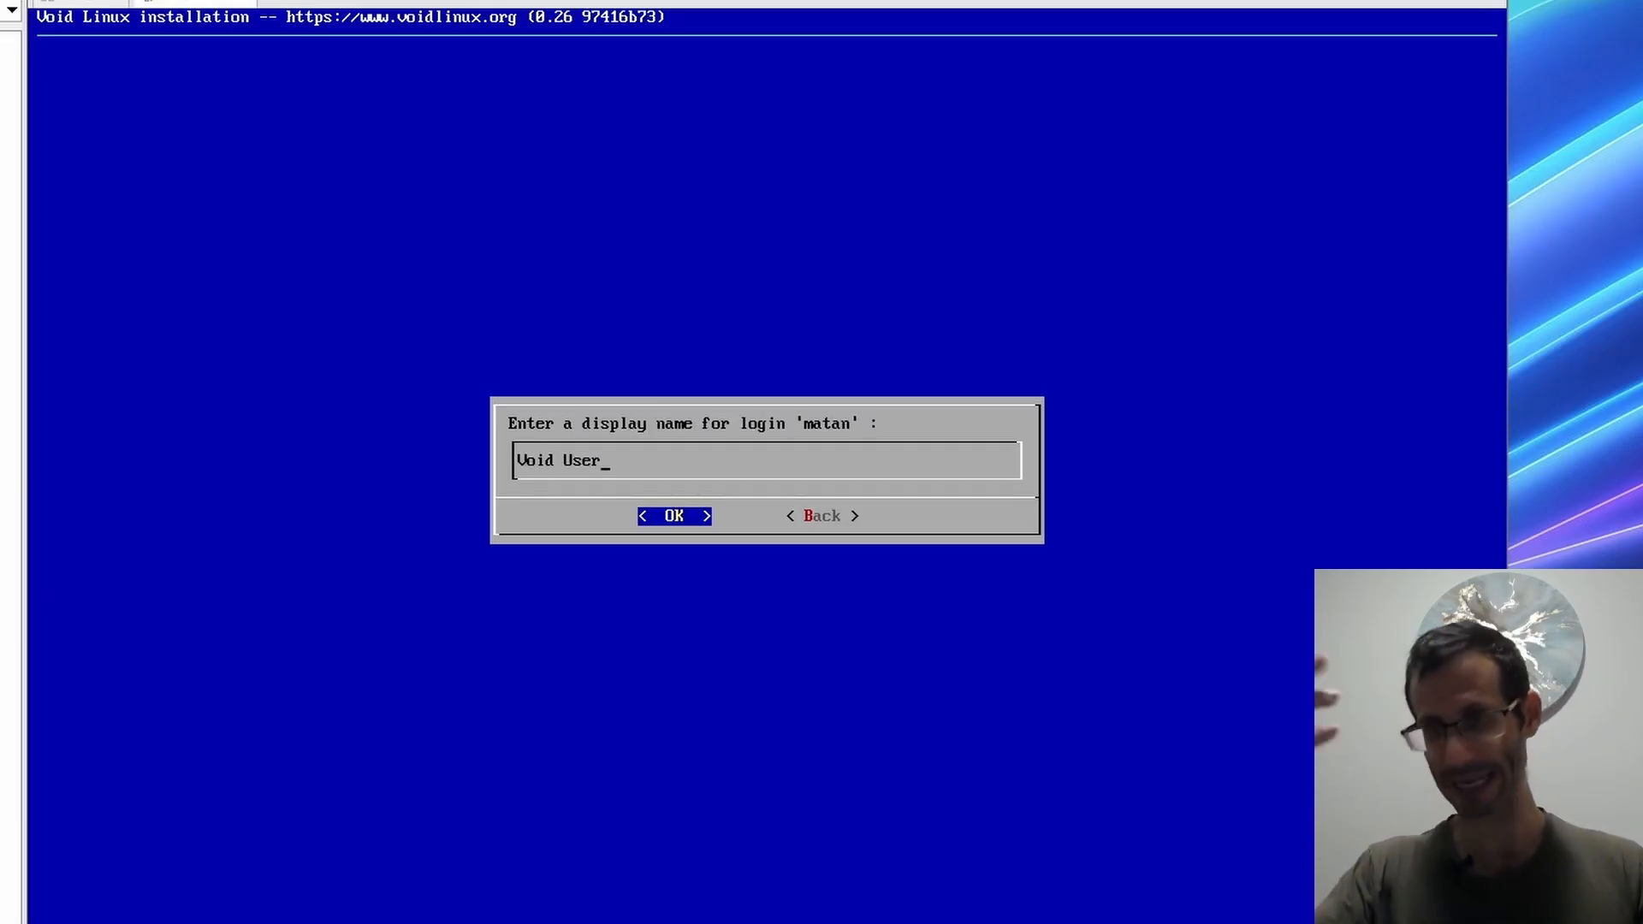
# - Replace the account's default display name with the user's capitalized first name
pyautogui.press('BackSpace')
pyautogui.press('BackSpace')
pyautogui.press('BackSpace')
pyautogui.press('BackSpace')
pyautogui.press('BackSpace')
pyautogui.press('BackSpace')
pyautogui.press('BackSpace')
pyautogui.press('BackSpace')
pyautogui.press('BackSpace')
pyautogui.write('Matan')
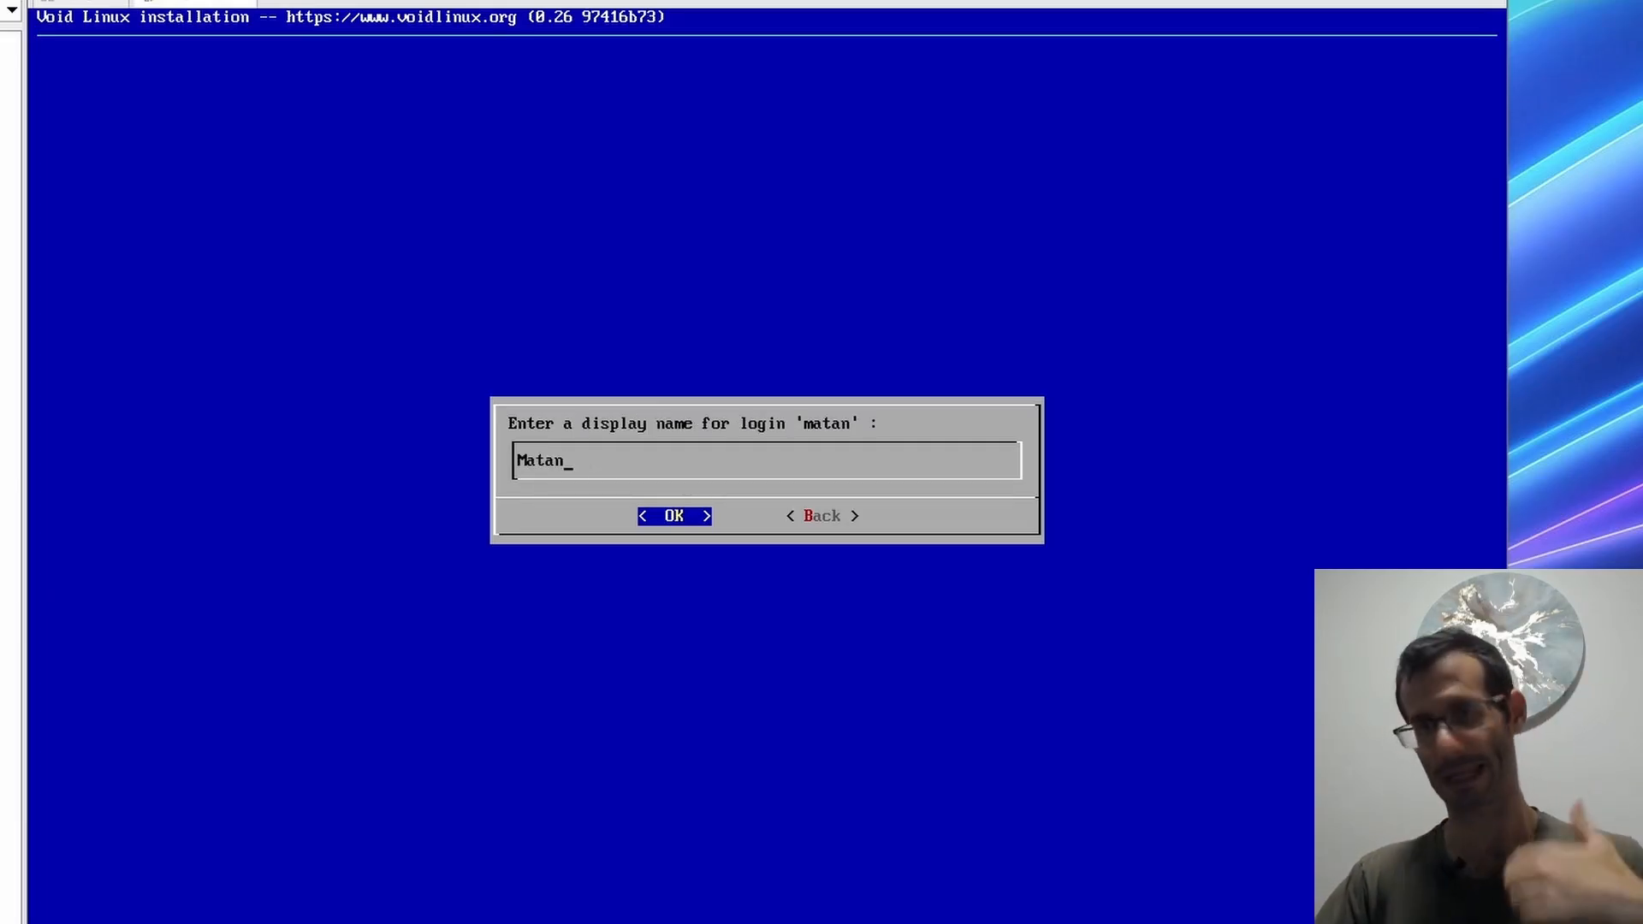
pyautogui.press('Return')
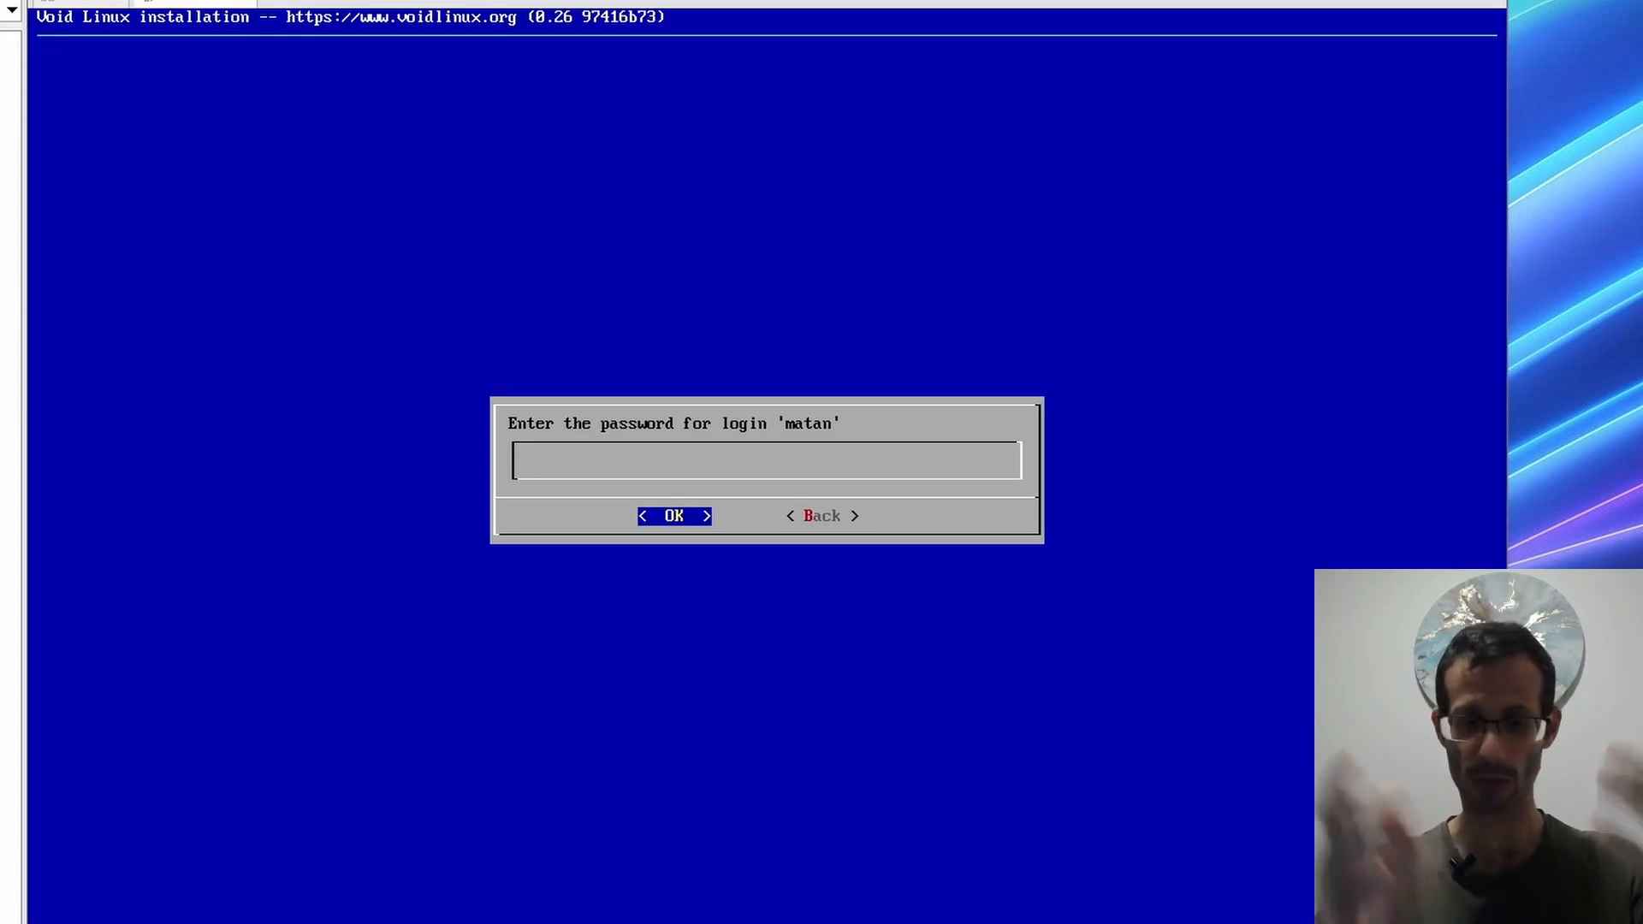
# - Enter the user account password twice and accept the default group membership
pyautogui.press('Return')
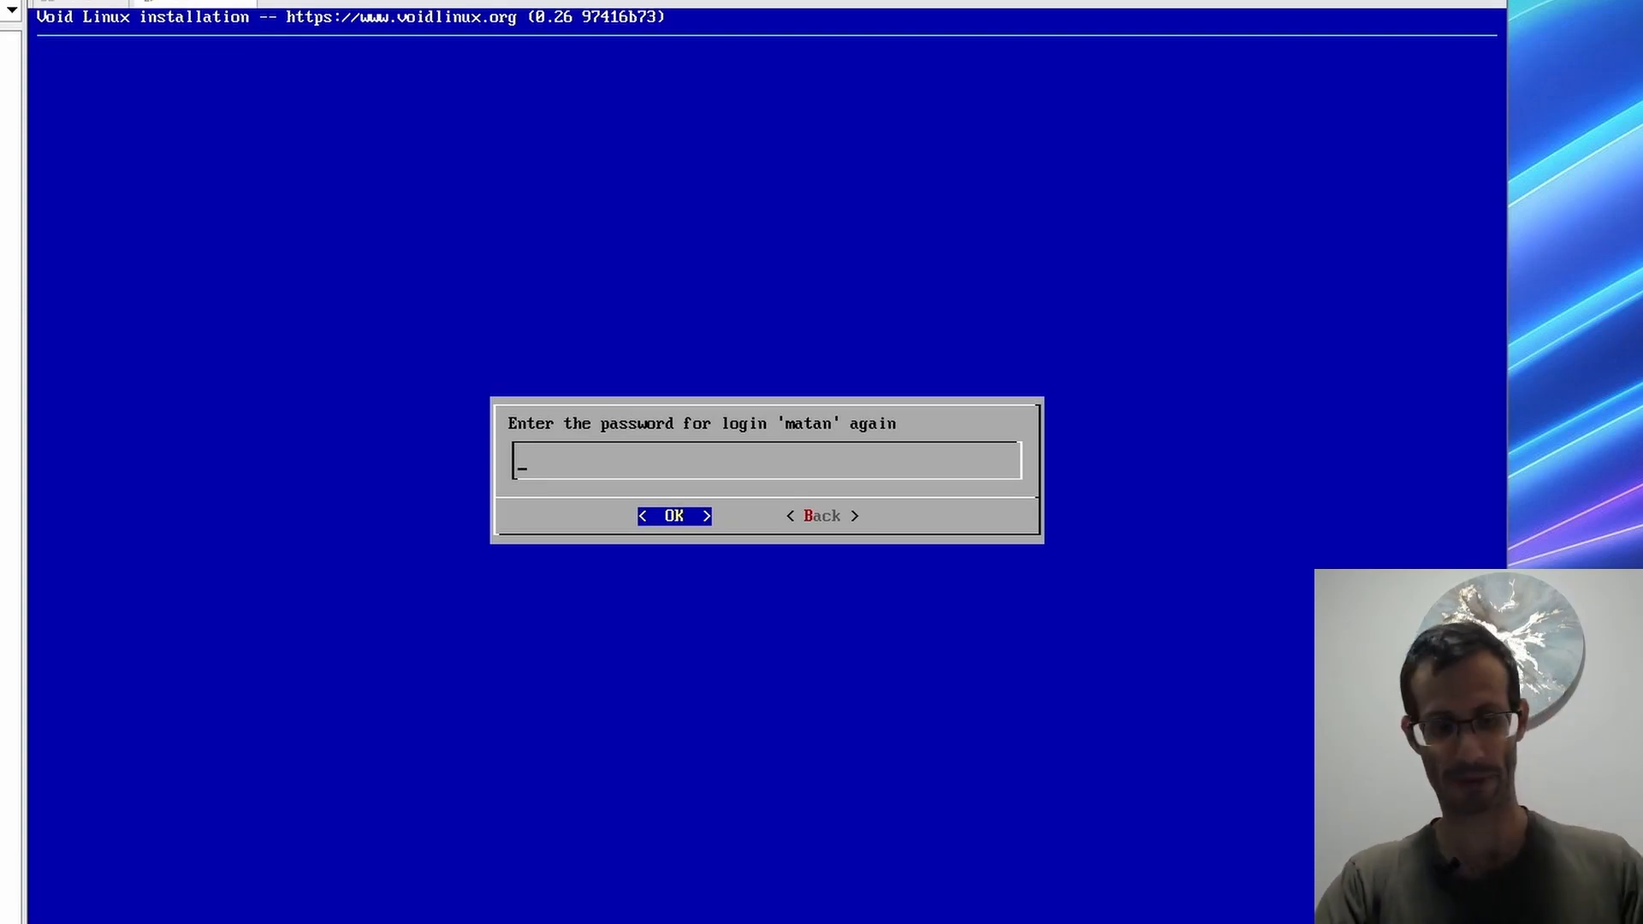
pyautogui.press('Return')
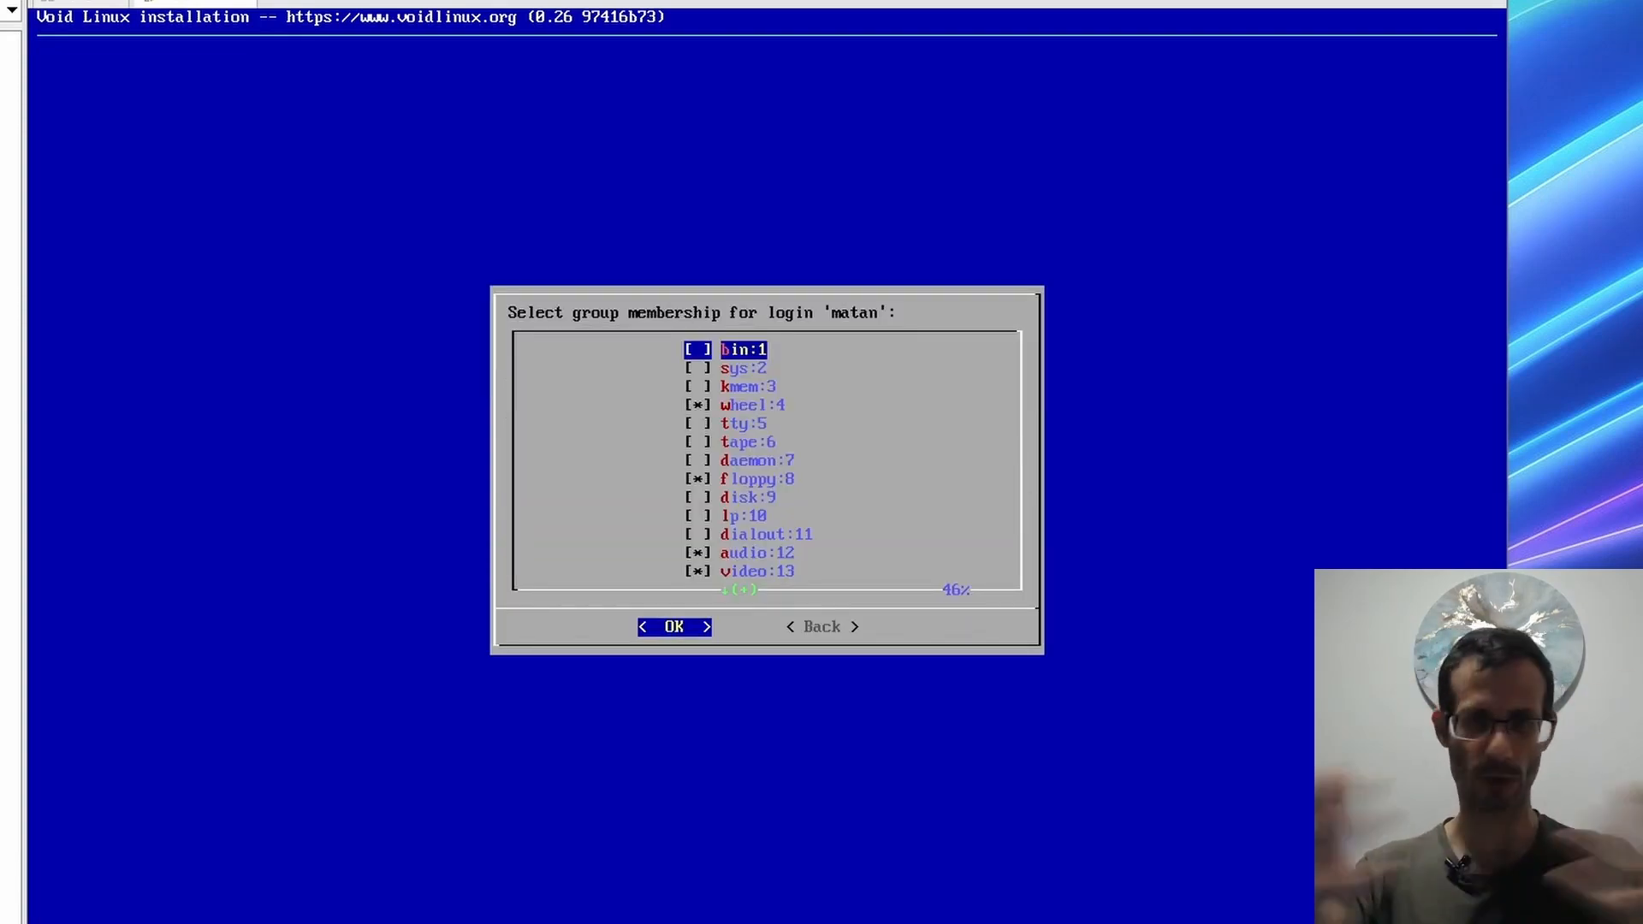
pyautogui.press('Return')
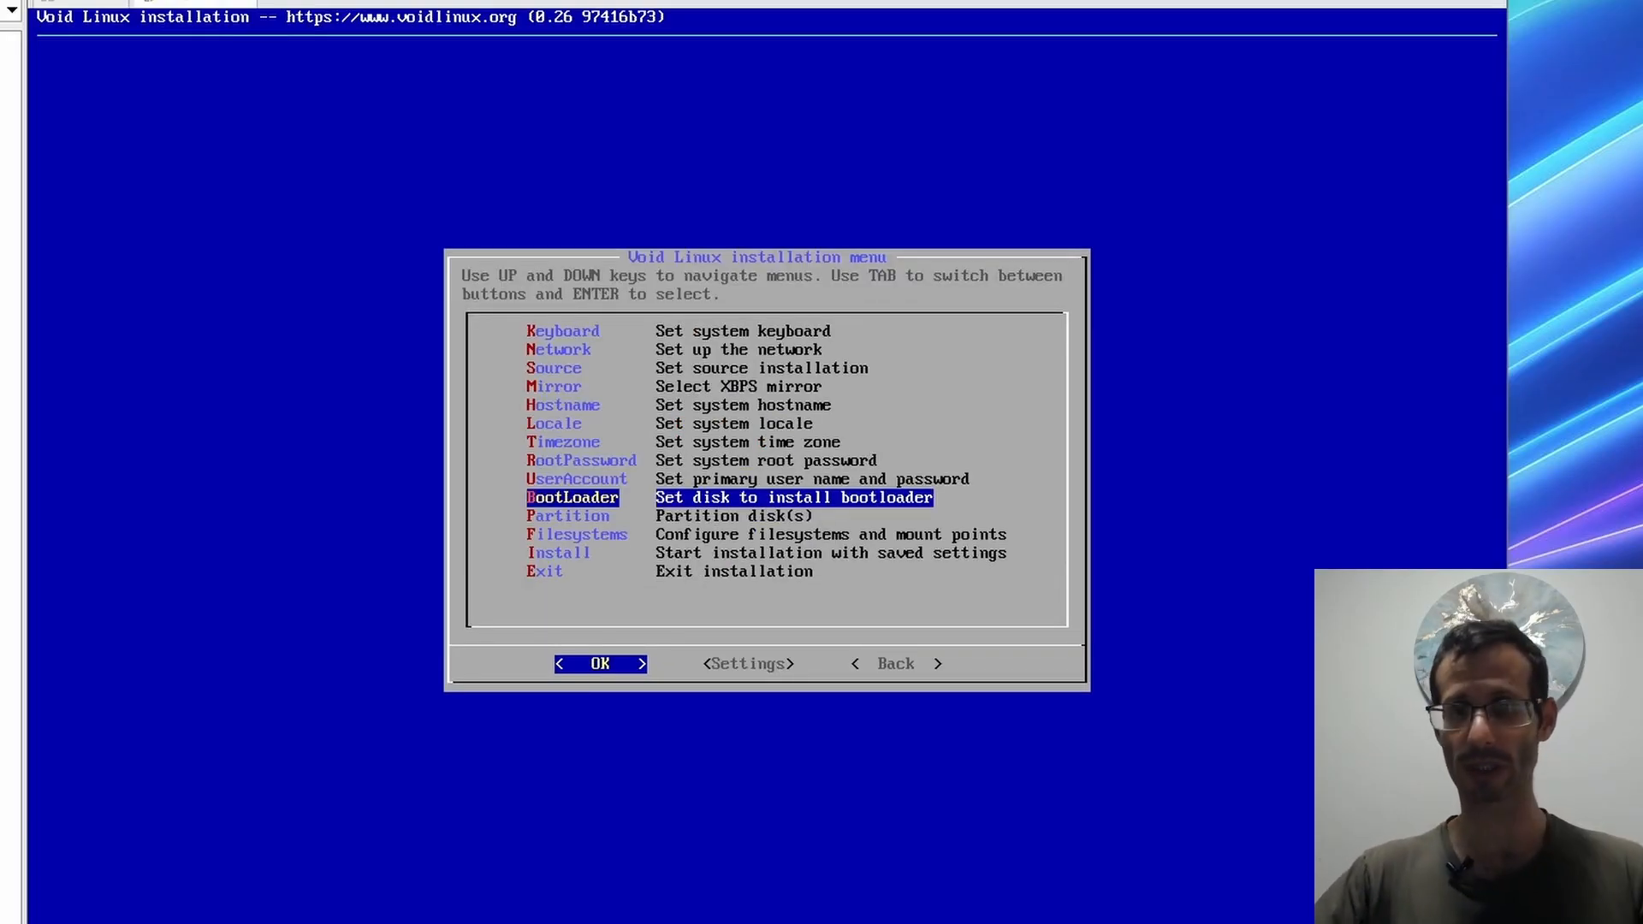
# - Set the bootloader to install on /dev/sda with a graphical terminal
pyautogui.press('Return')
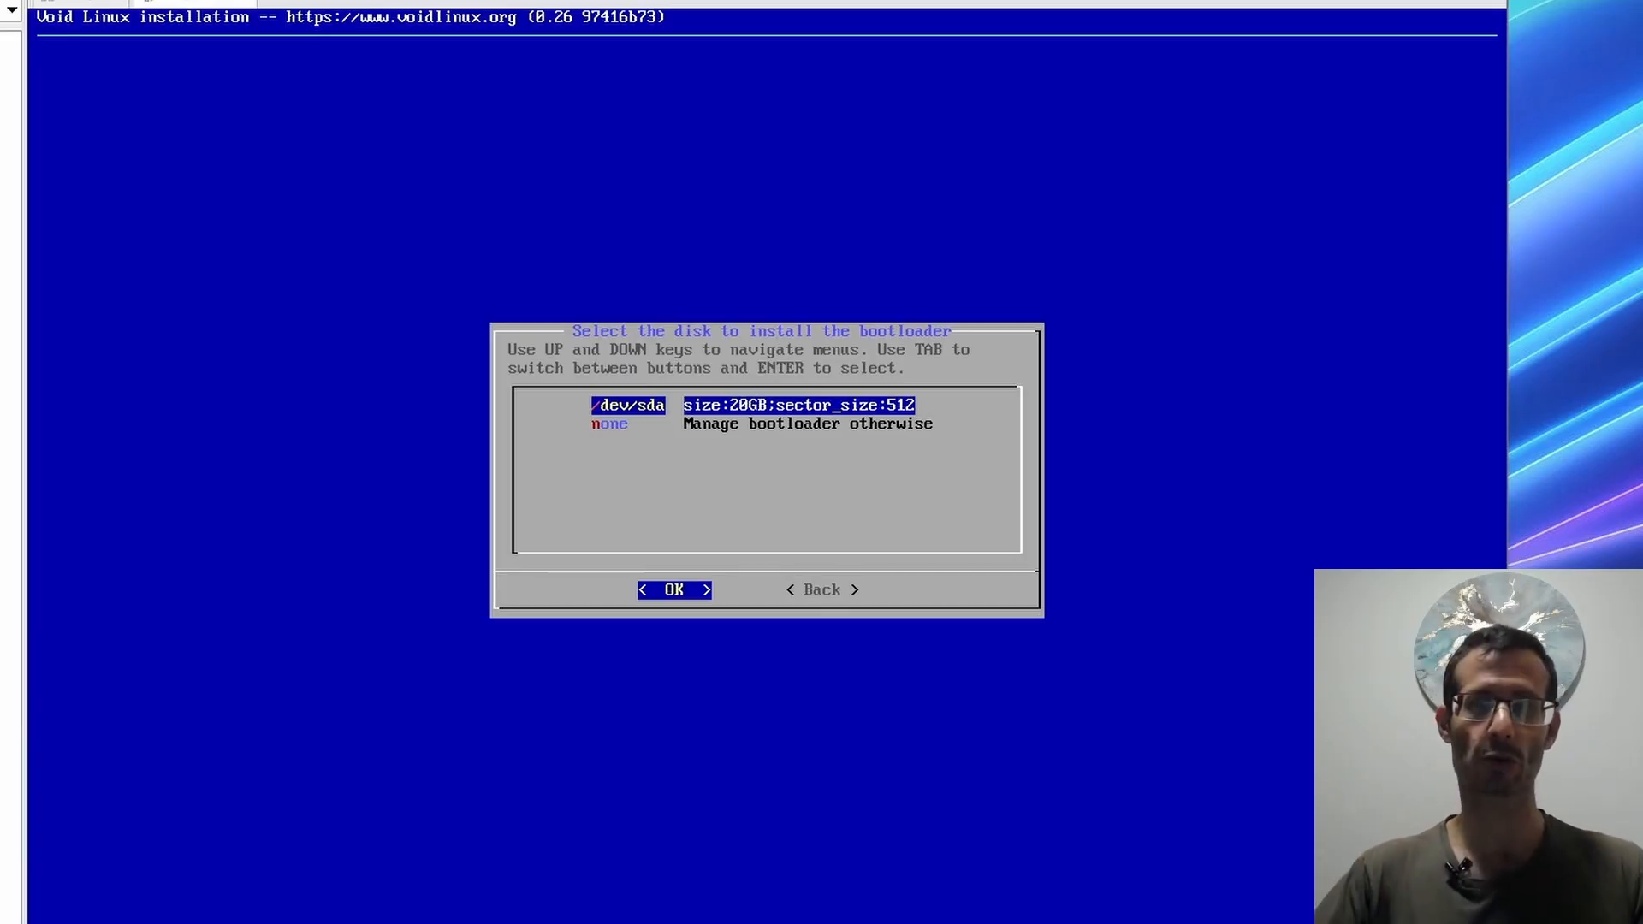
pyautogui.press('Return')
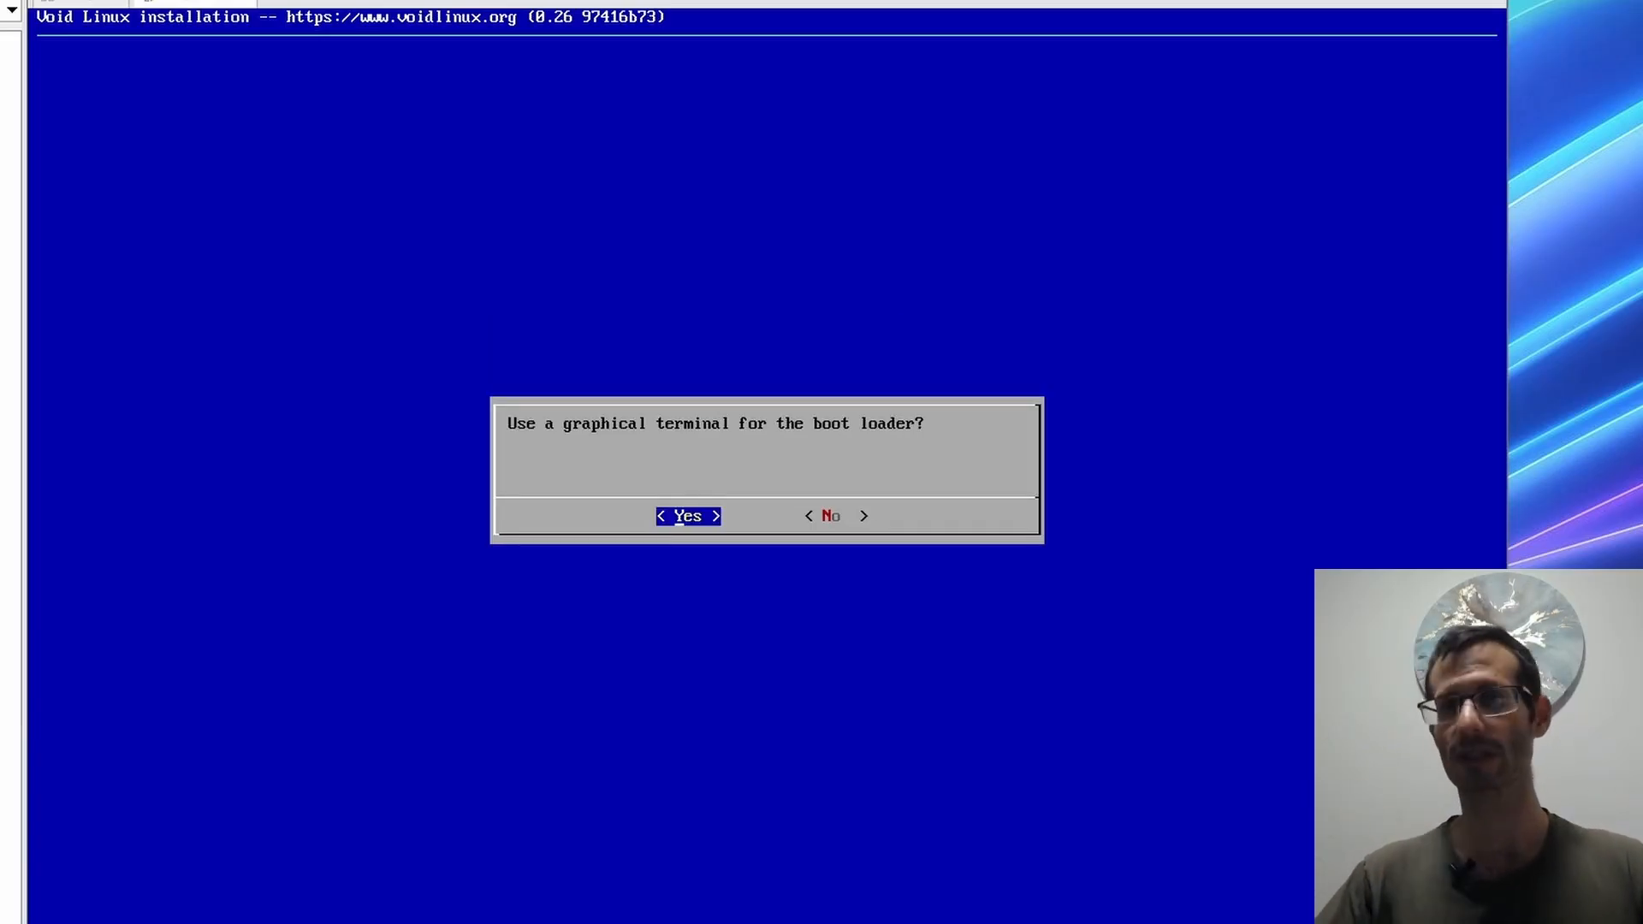
pyautogui.press('Return')
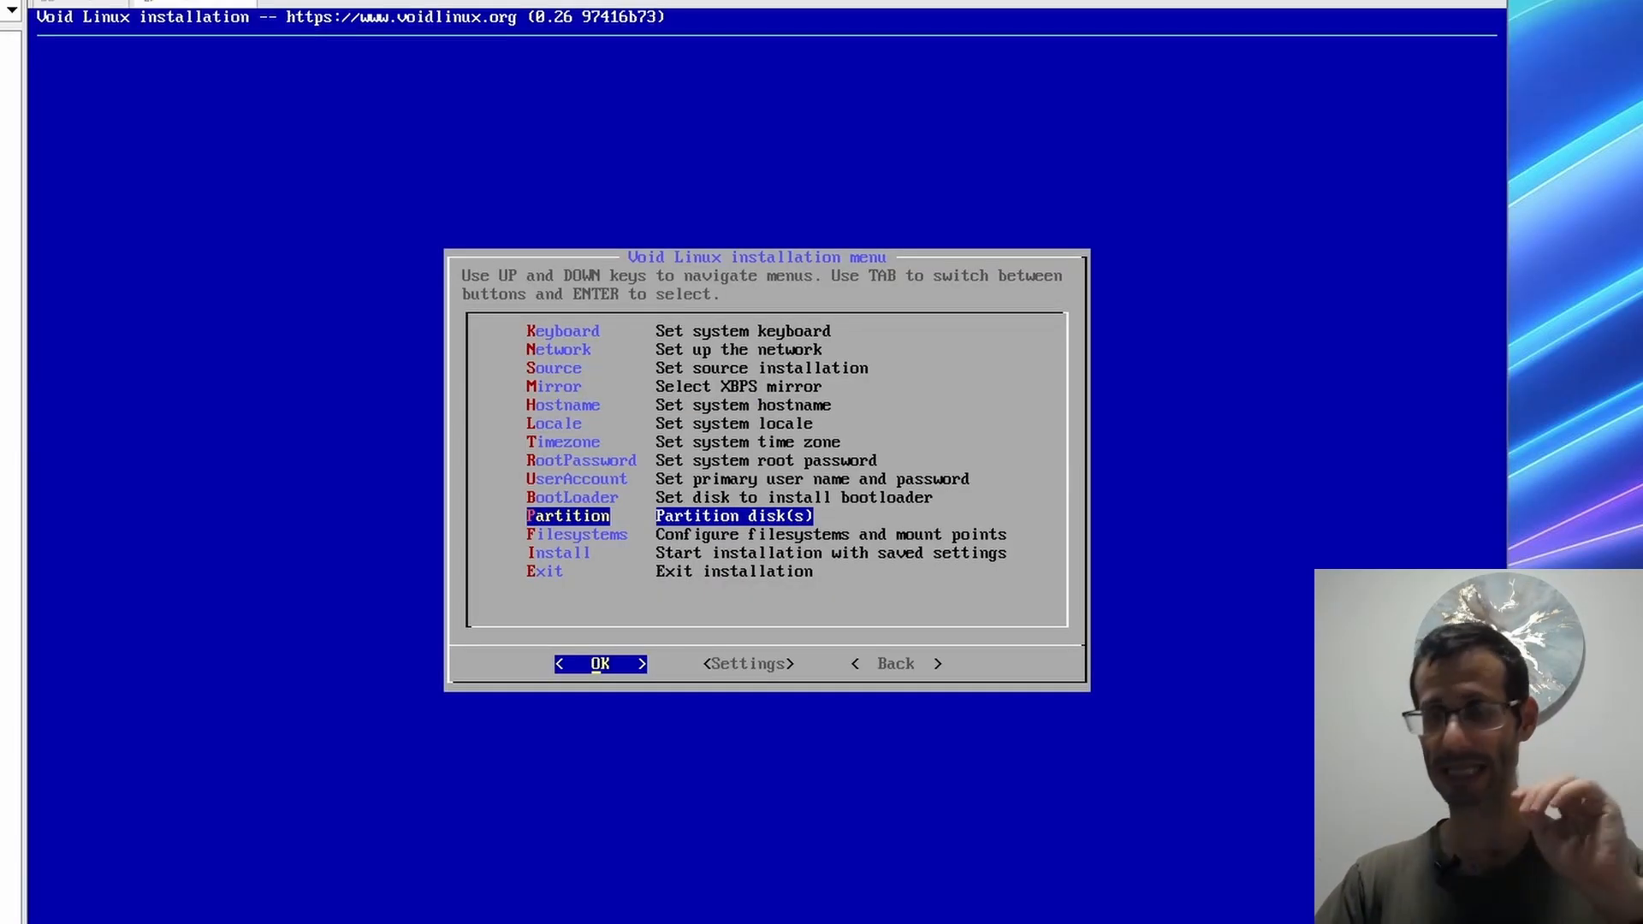
# - Open /dev/sda for partitioning in cfdisk and give it a gpt label
pyautogui.press('Return')
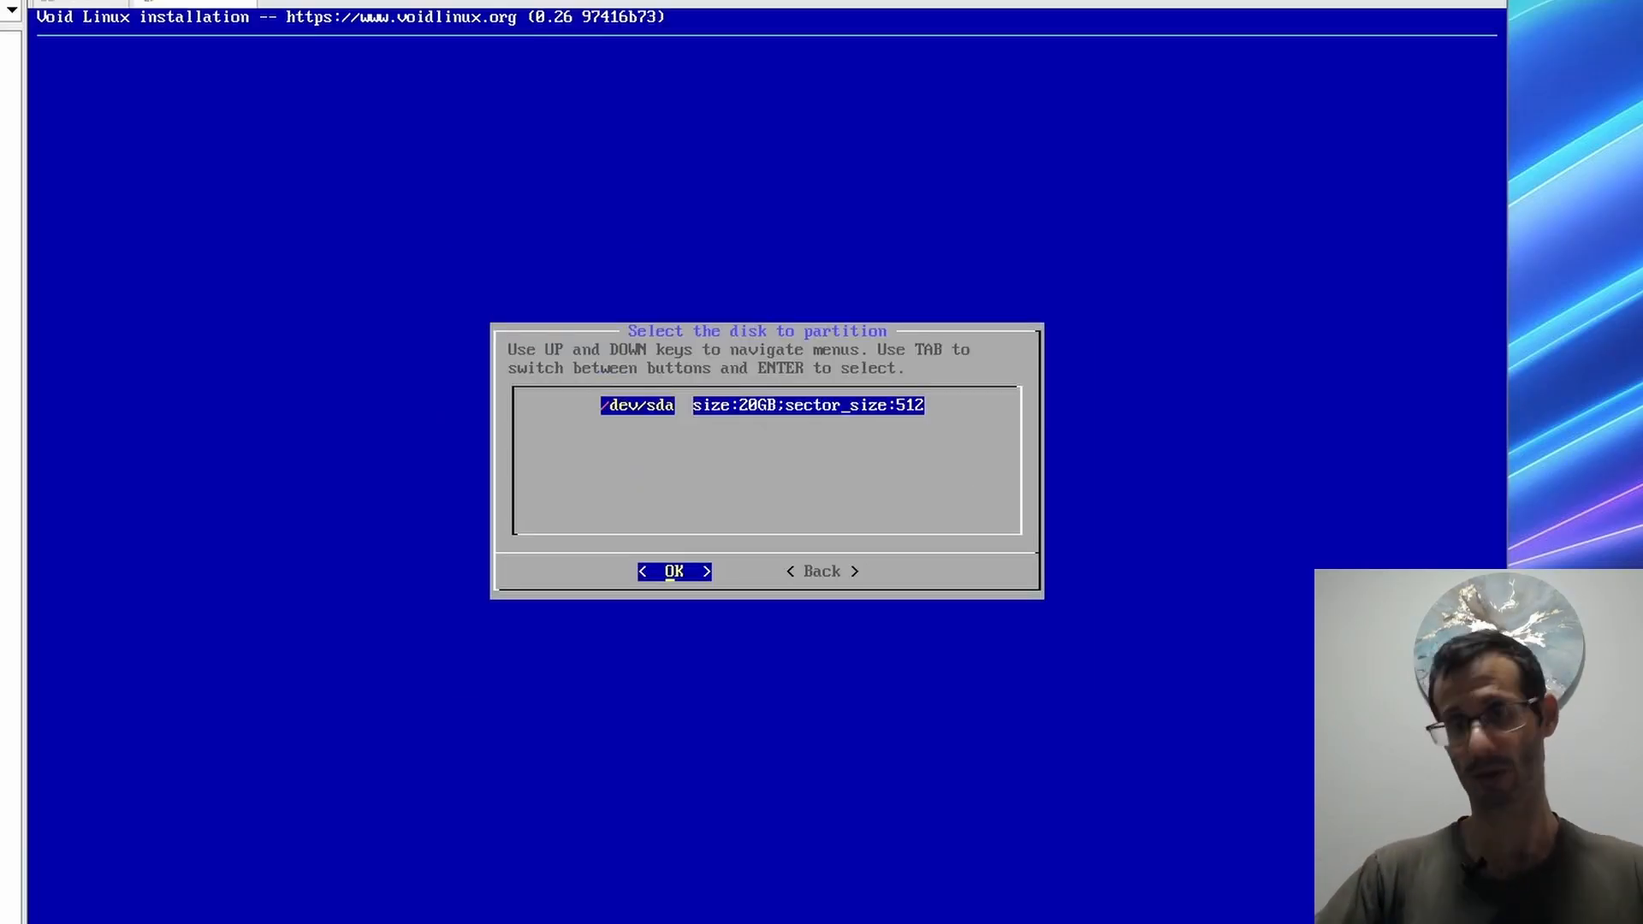
pyautogui.press('Return')
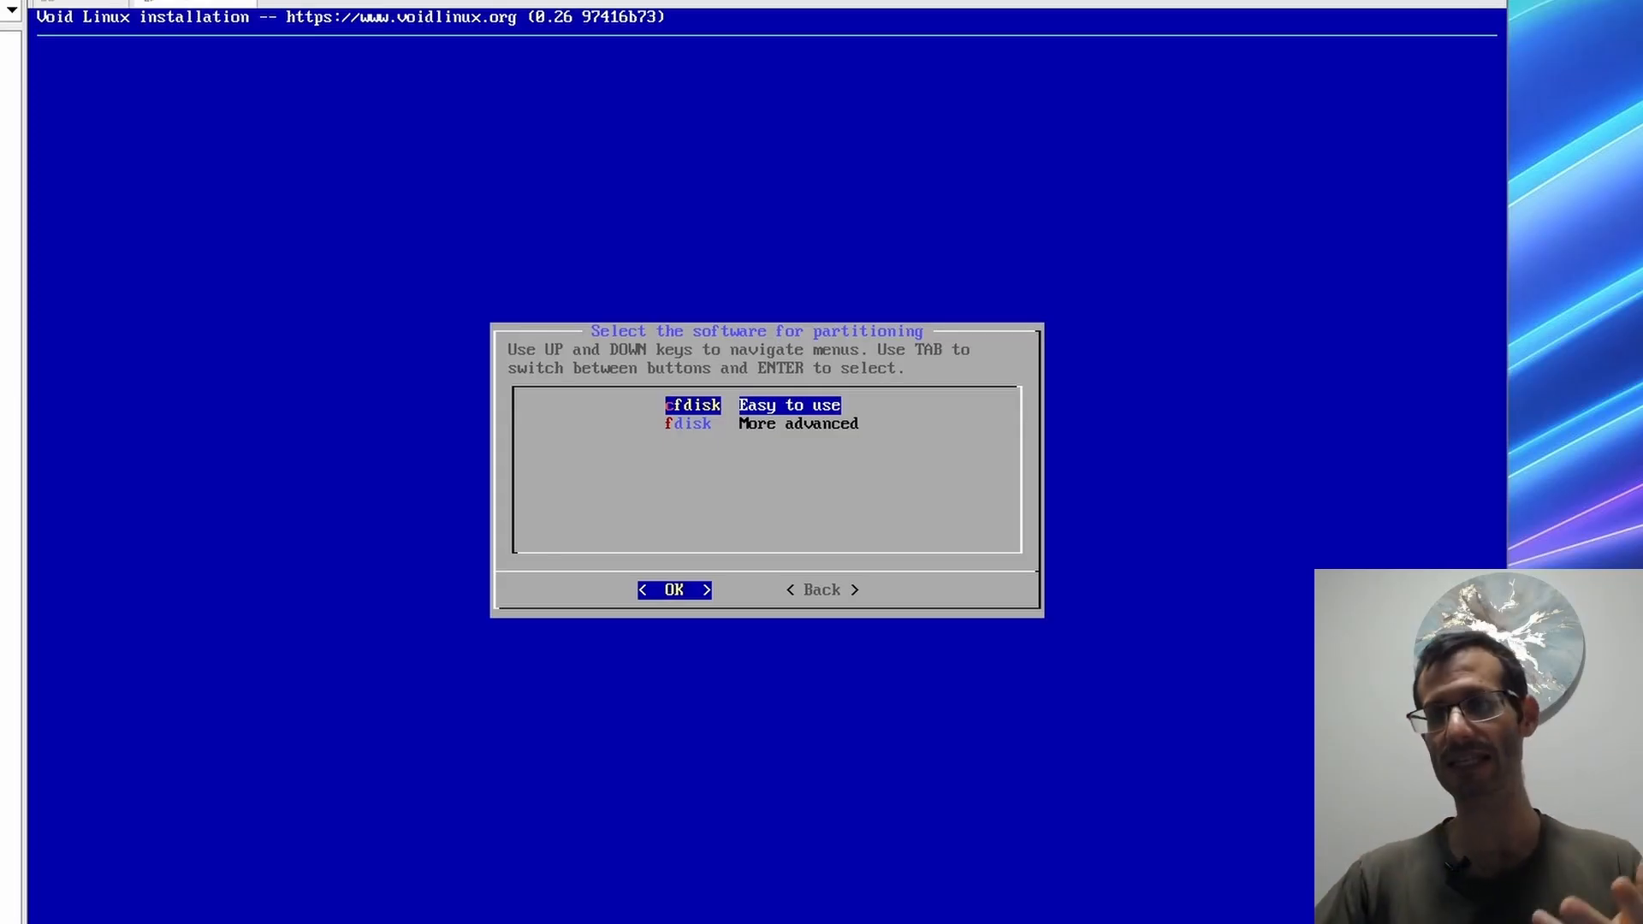
pyautogui.press('Down')
pyautogui.press('Up')
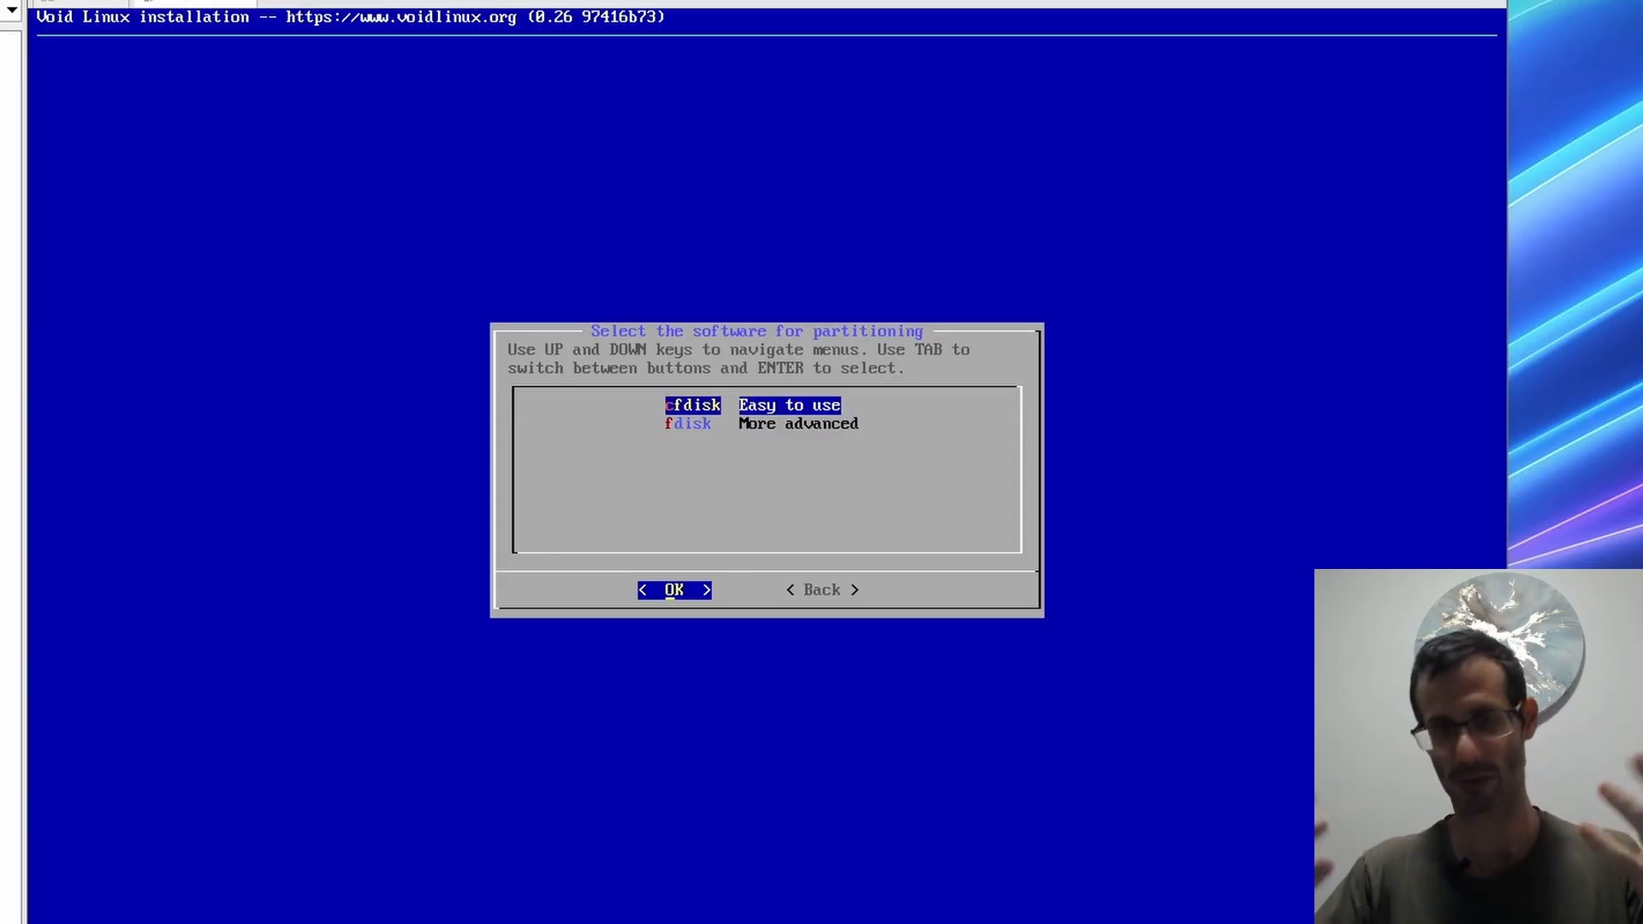
pyautogui.press('Return')
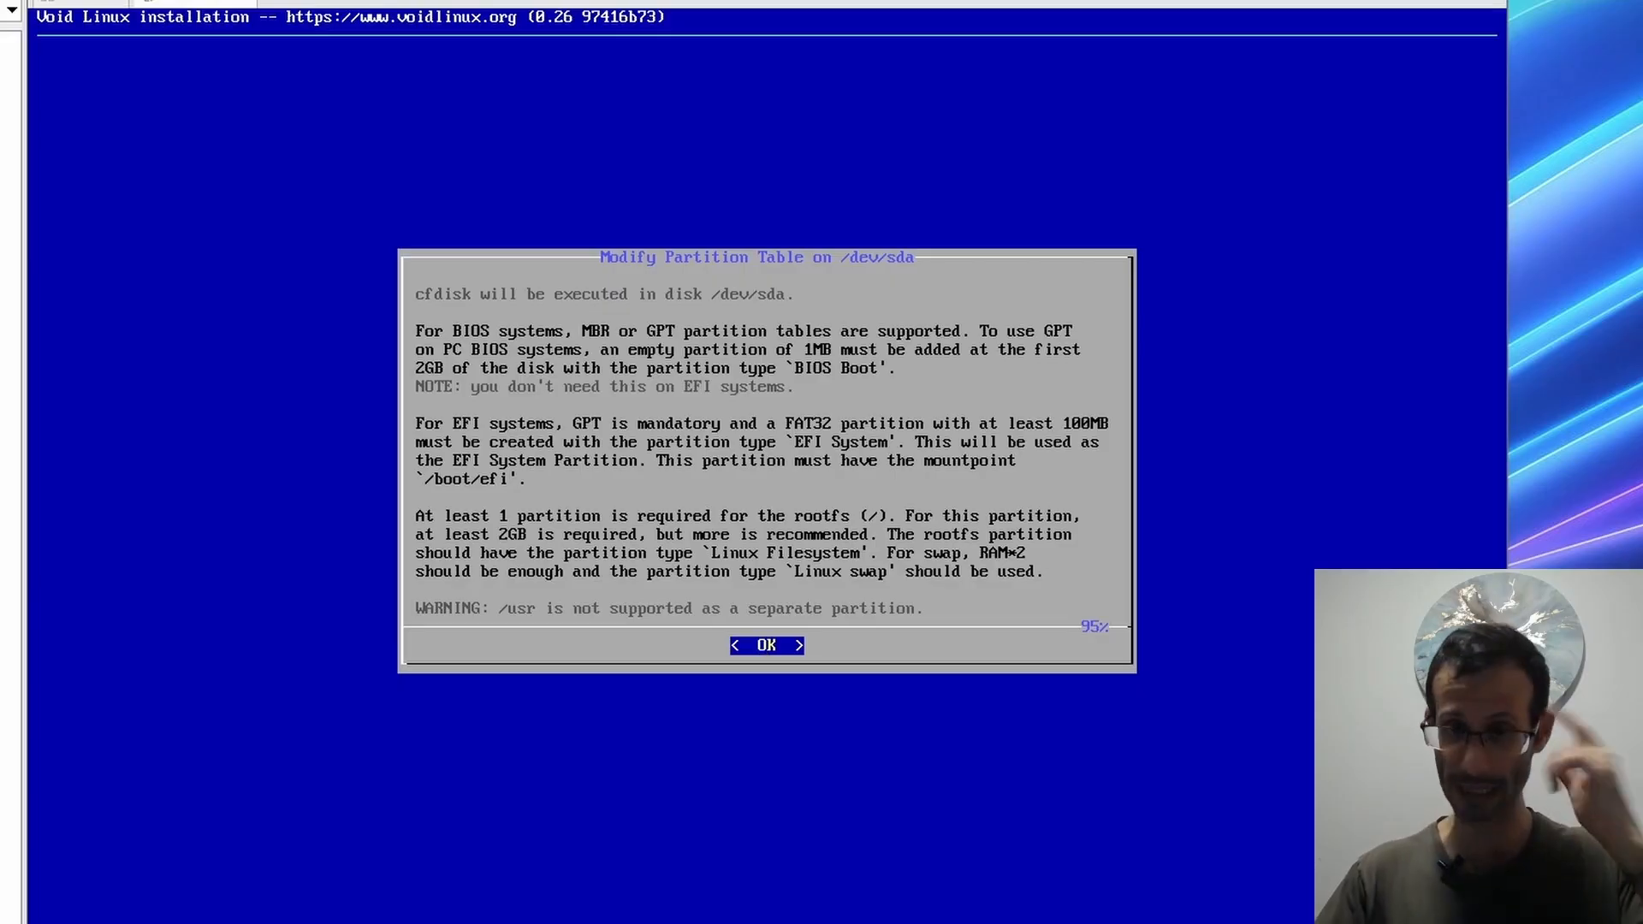
pyautogui.press('Return')
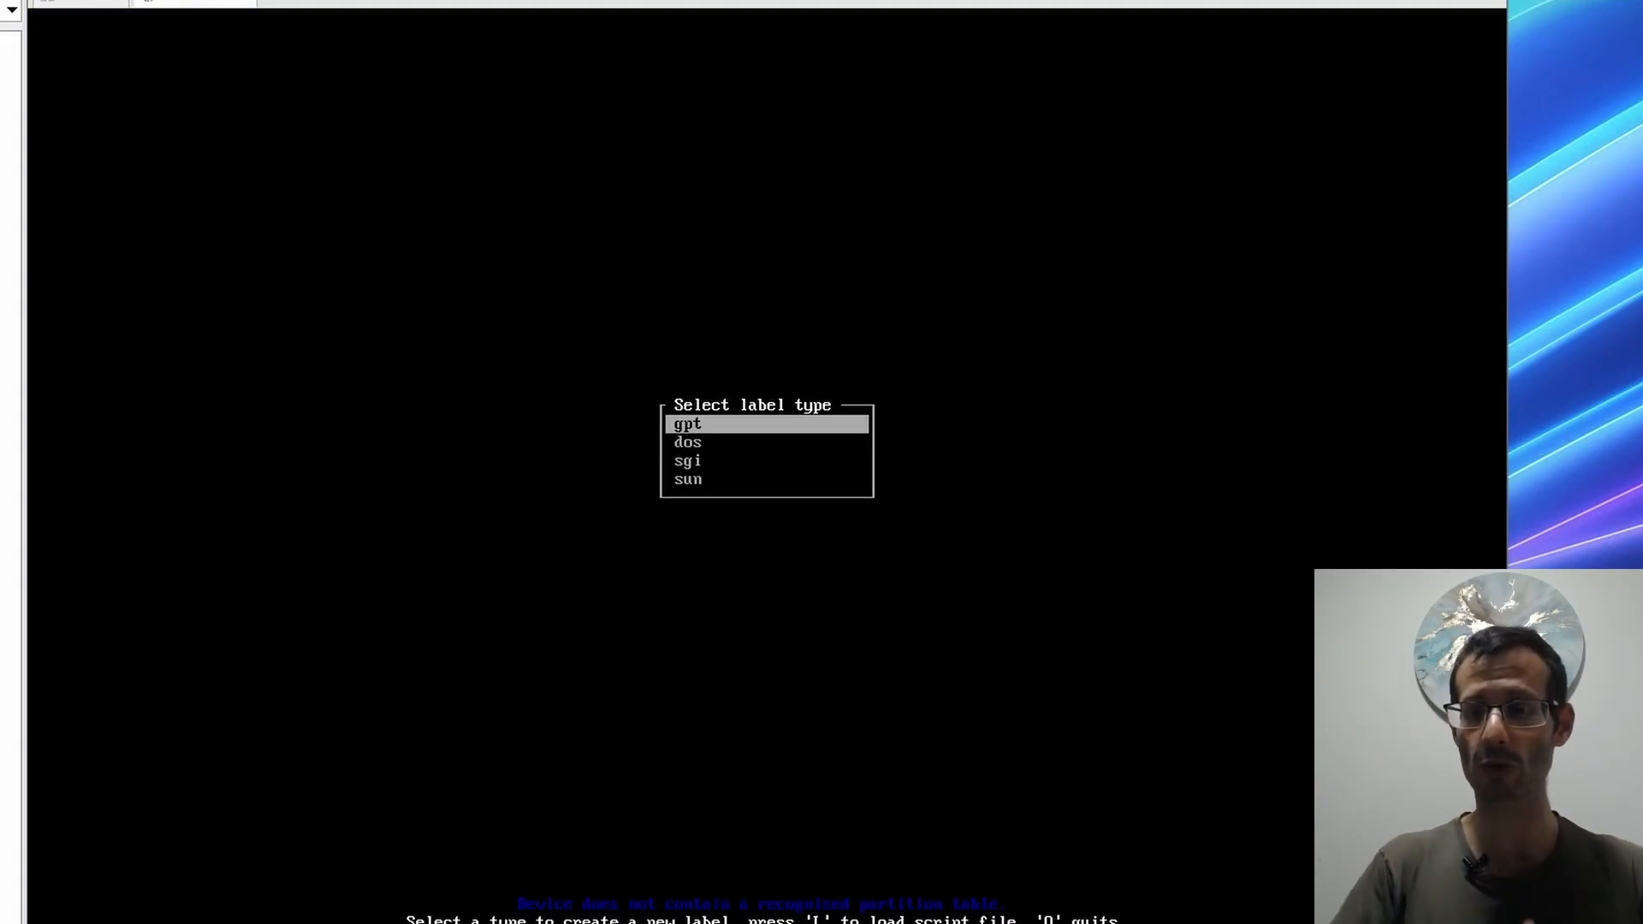
pyautogui.press('Return')
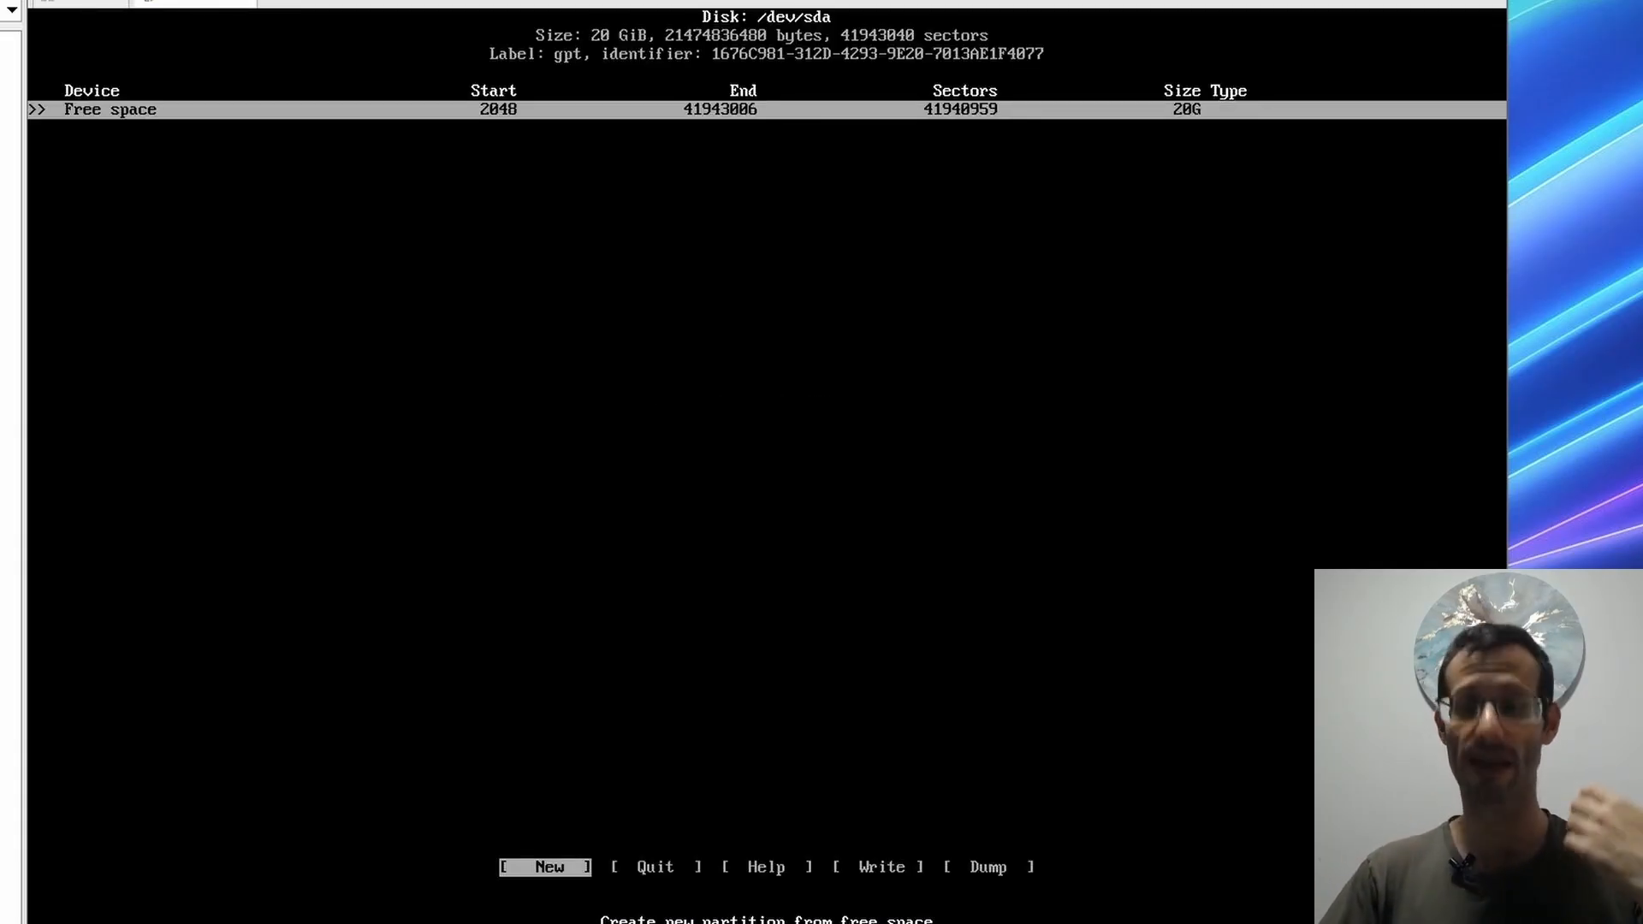
# - Create a 1G partition from the free space on /dev/sda
pyautogui.press('Return')
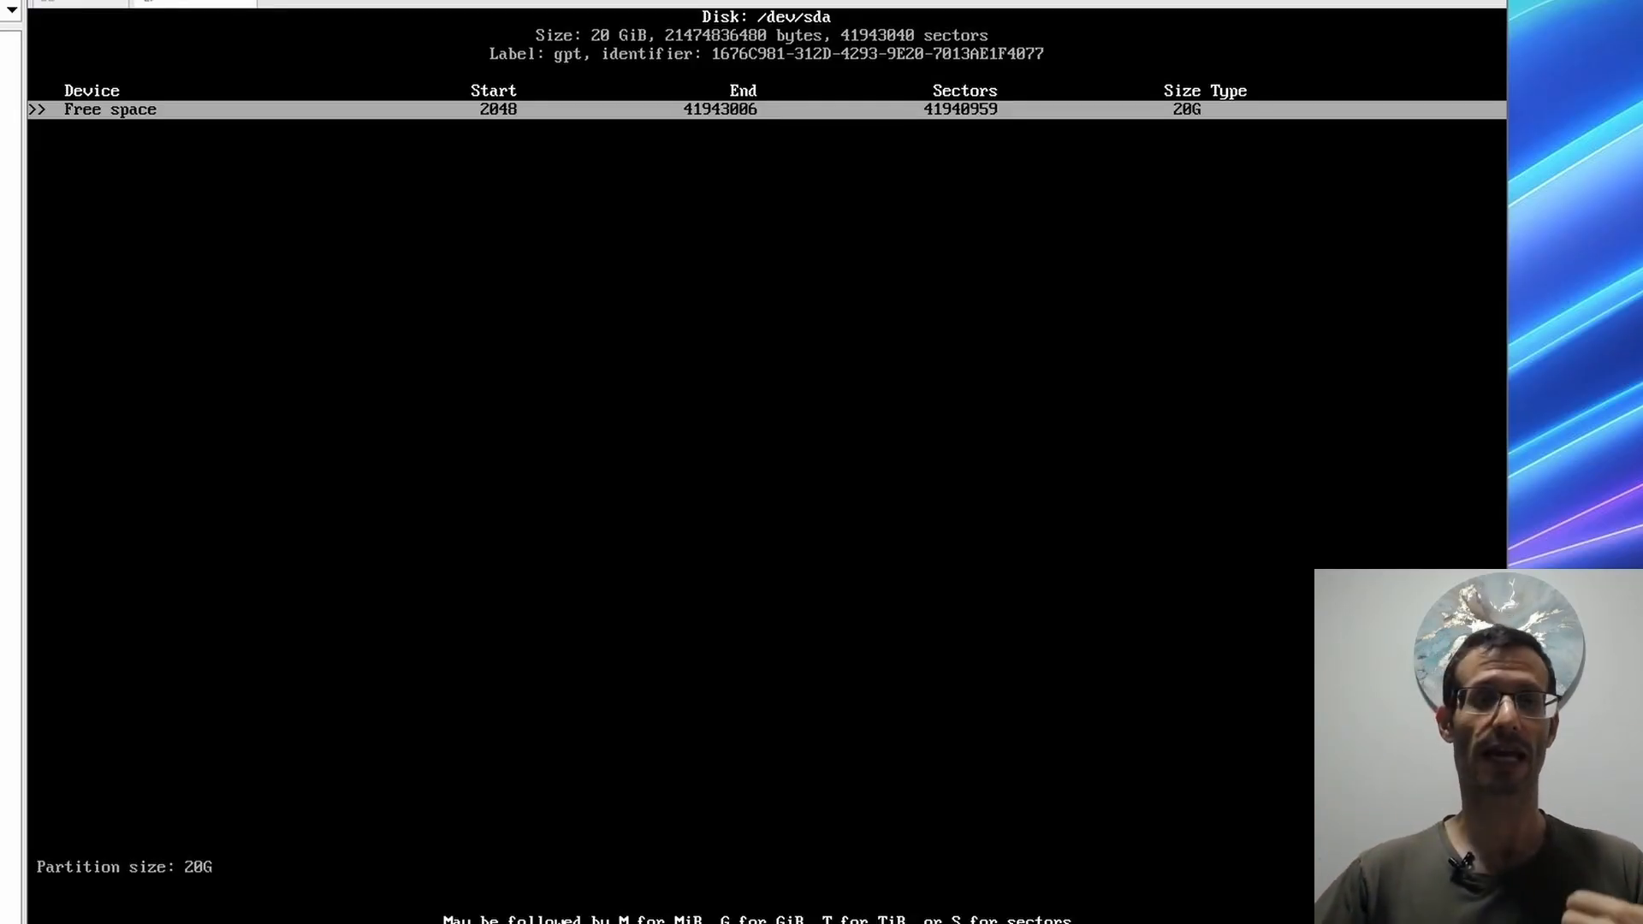
pyautogui.press('BackSpace')
pyautogui.press('BackSpace')
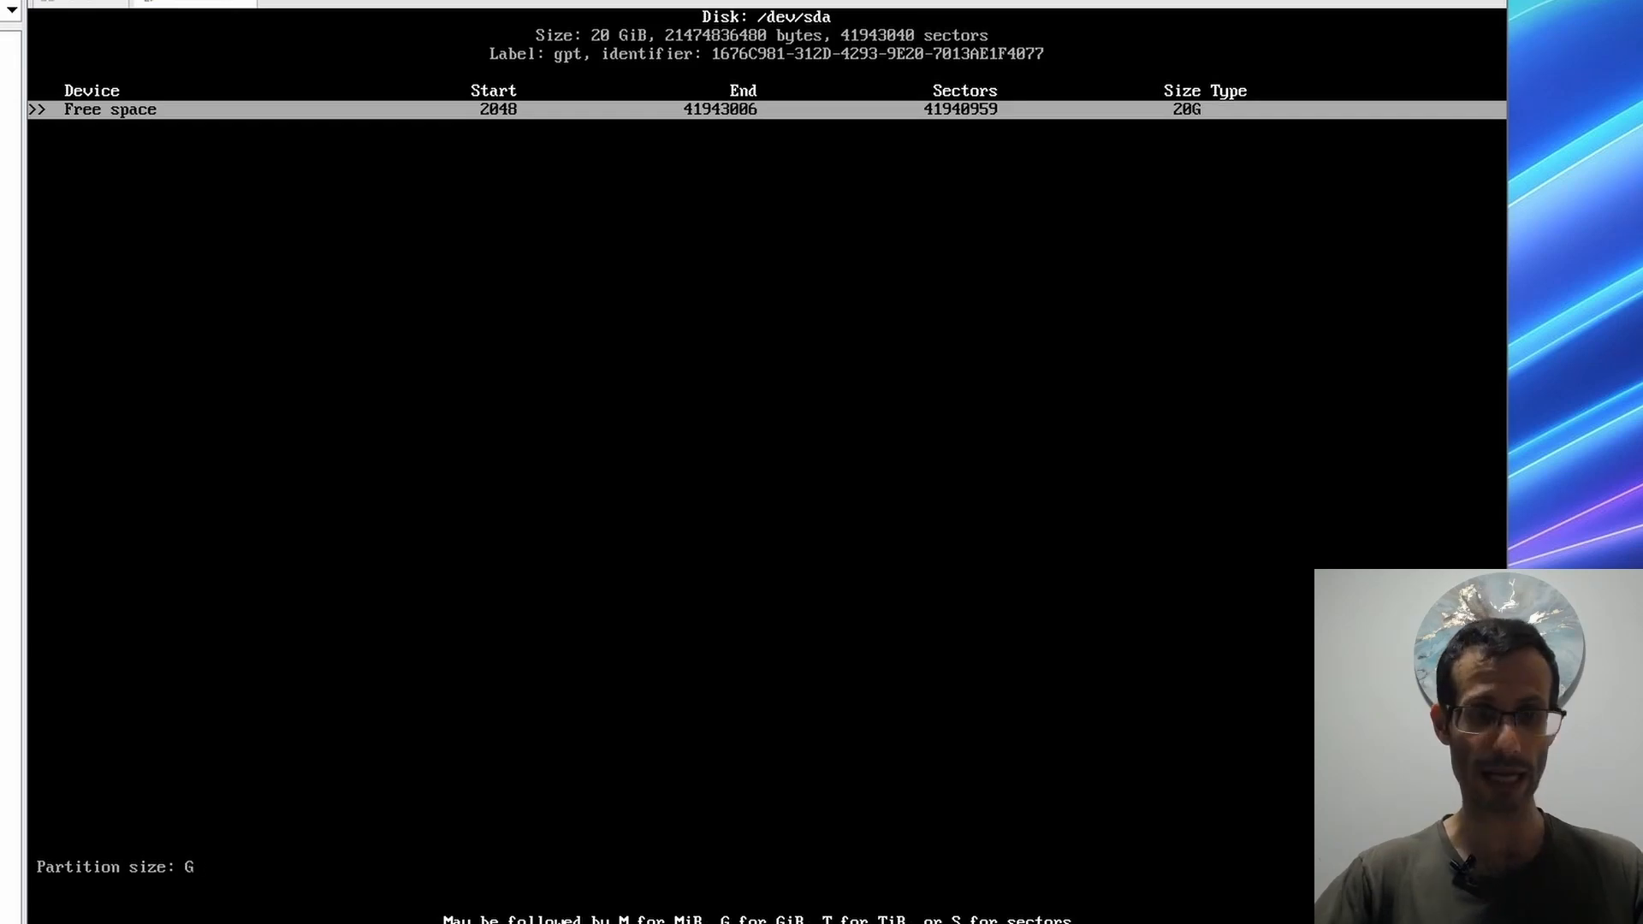
pyautogui.write('1')
pyautogui.press('Return')
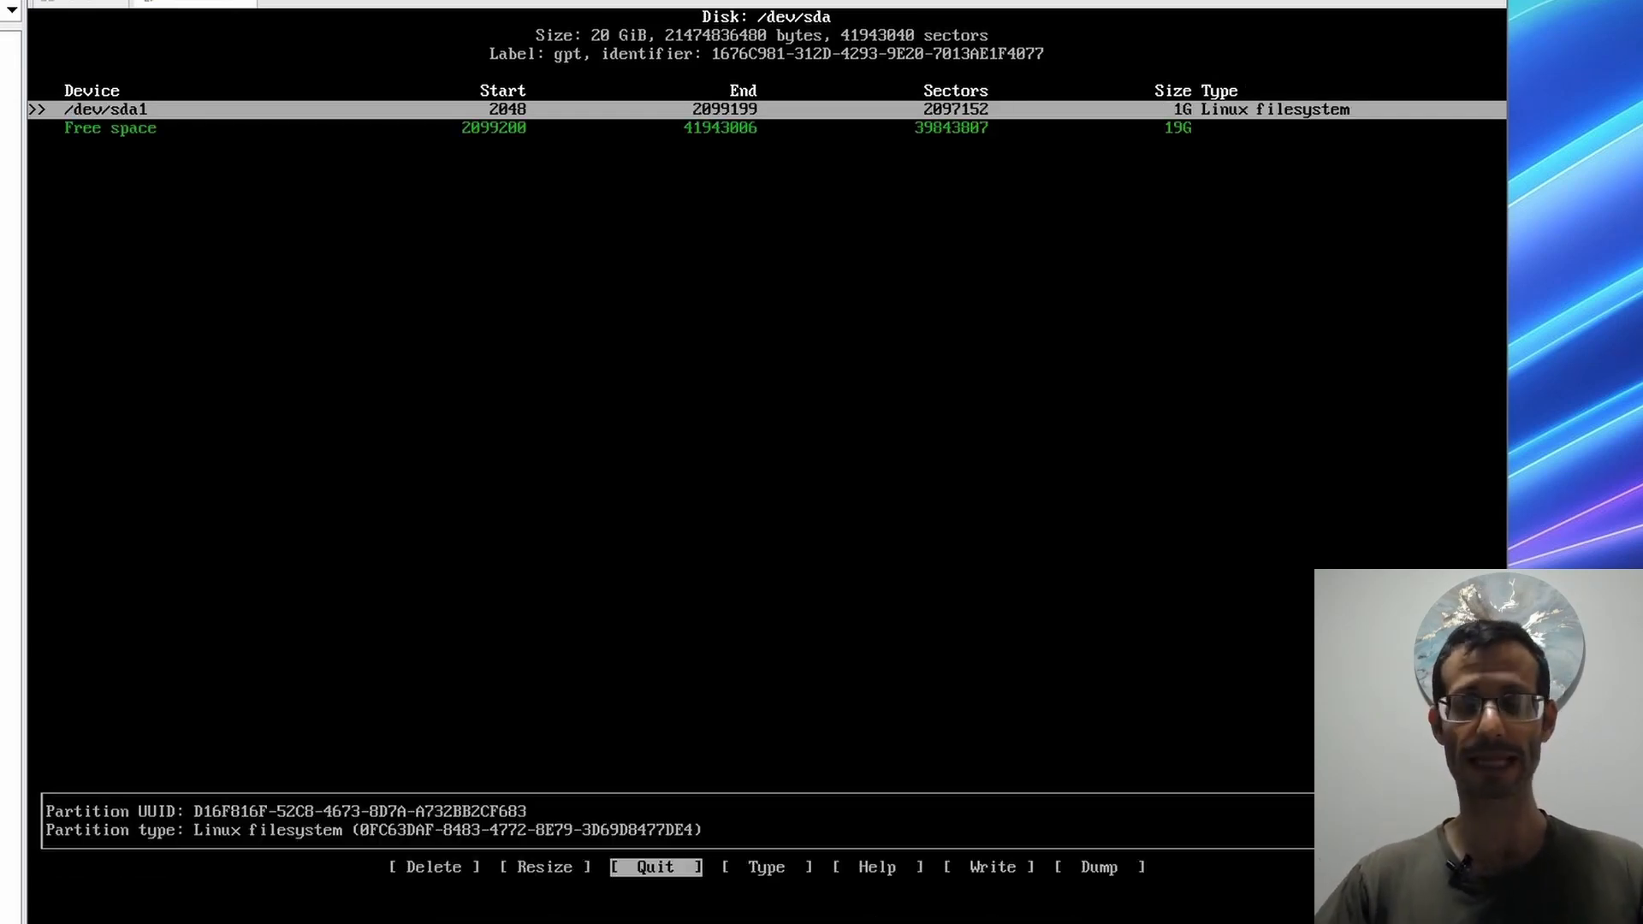
# - Change the type of the 1G partition /dev/sda1 to EFI System
pyautogui.press('Right')
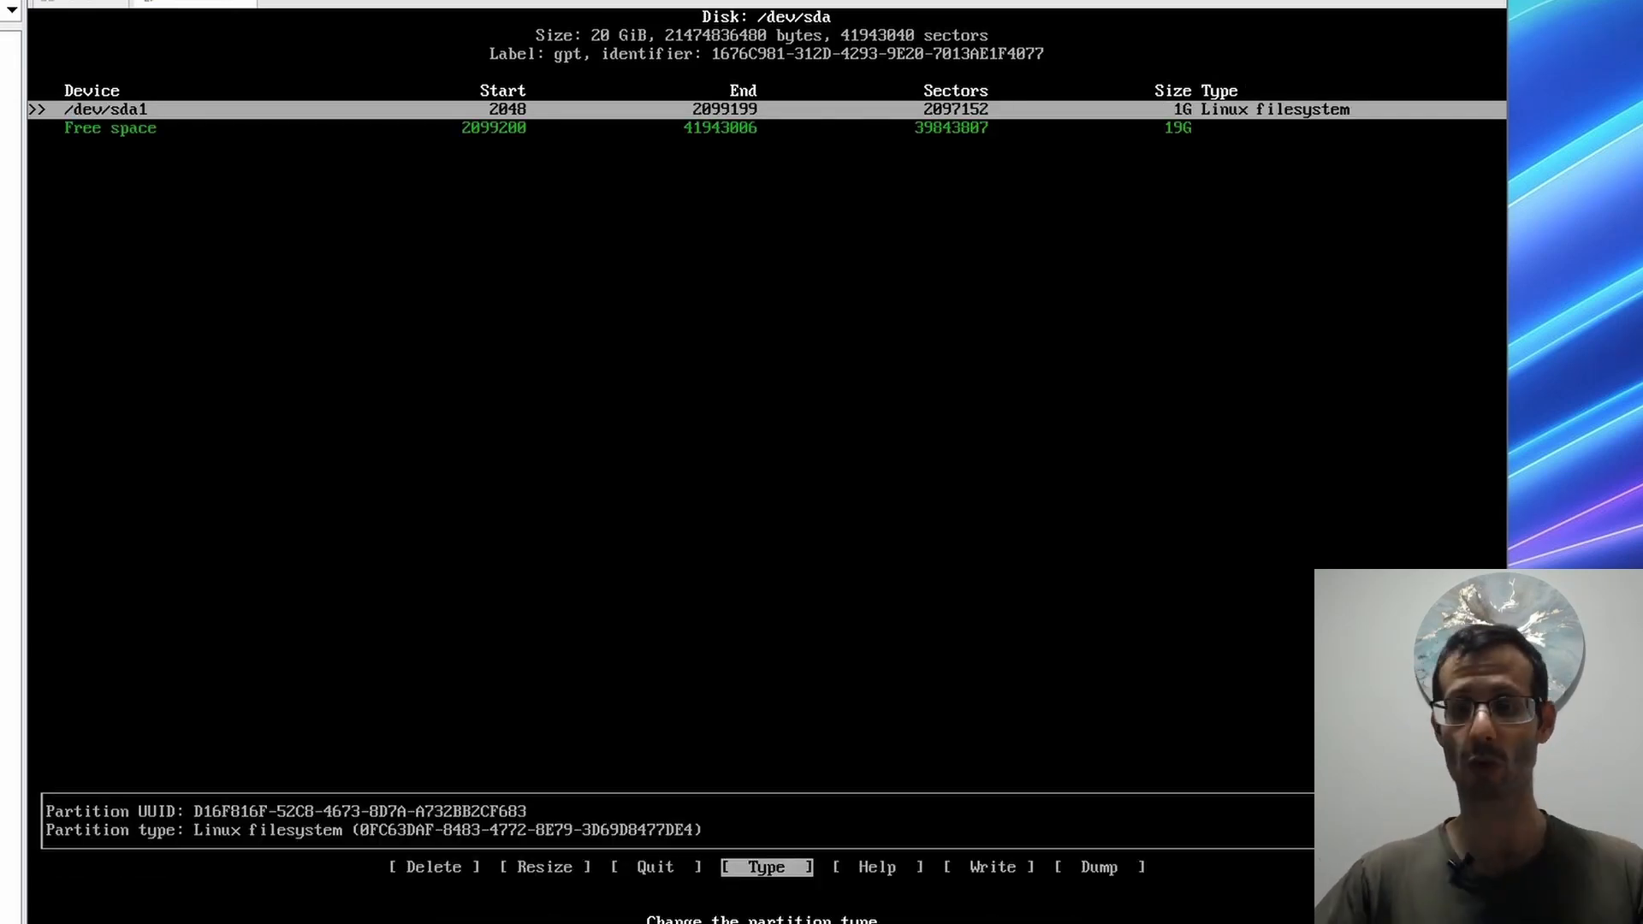
pyautogui.press('Return')
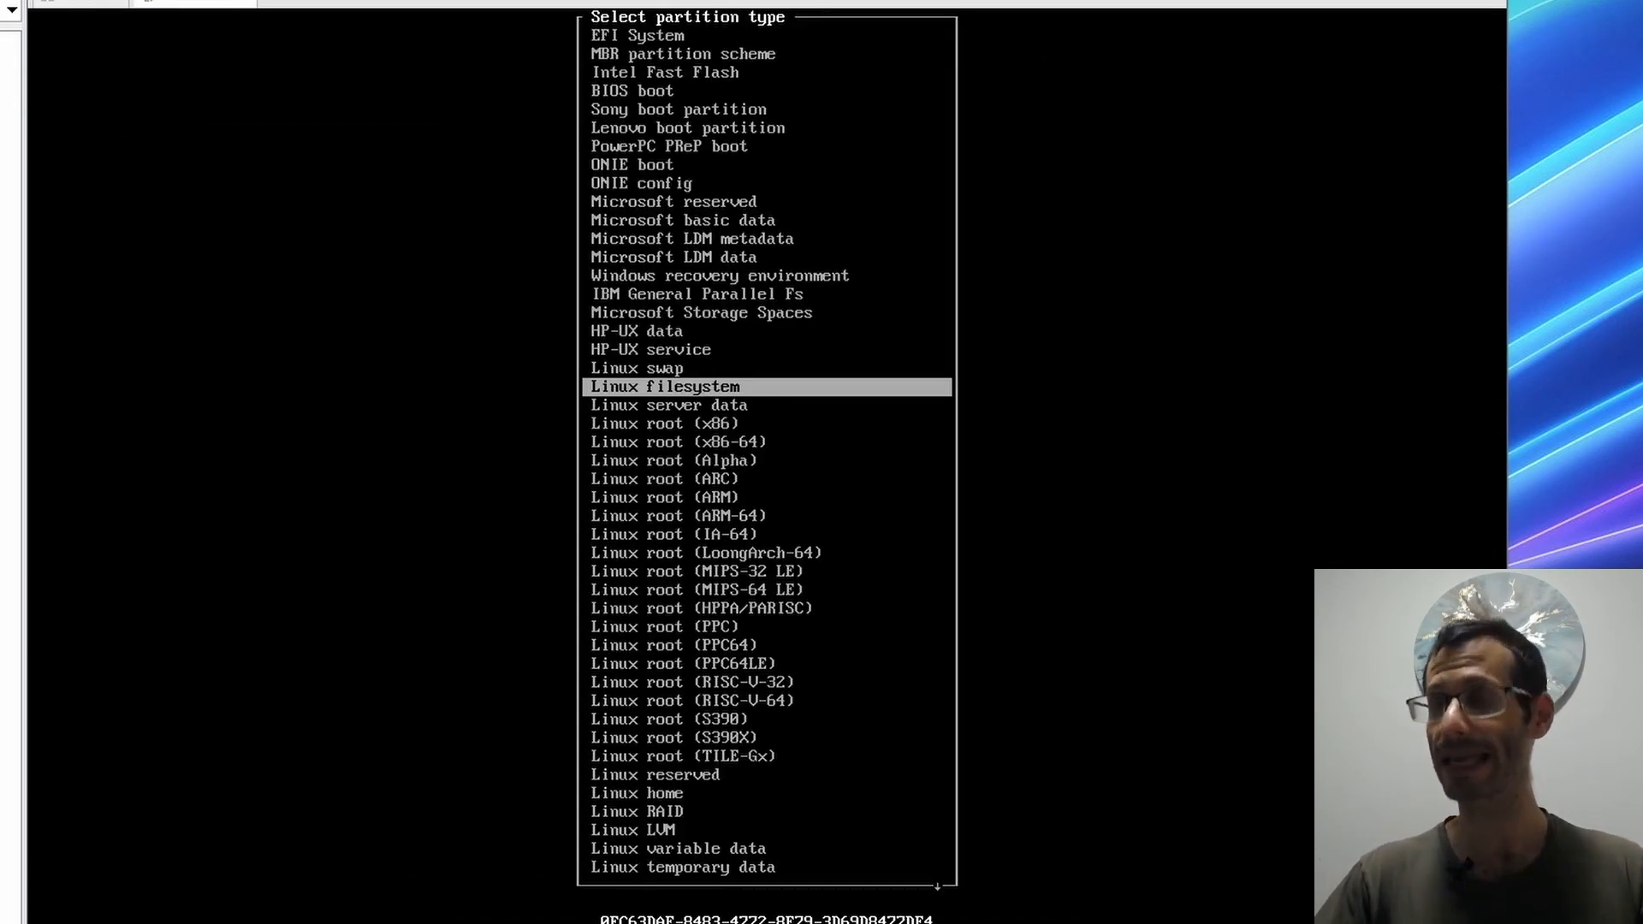
pyautogui.press('Up')
pyautogui.press('Up')
pyautogui.press('Up')
pyautogui.press('Up')
pyautogui.press('Up')
pyautogui.press('Up')
pyautogui.press('Up')
pyautogui.press('Up')
pyautogui.press('Up')
pyautogui.press('Up')
pyautogui.press('Up')
pyautogui.press('Up')
pyautogui.press('Up')
pyautogui.press('Up')
pyautogui.press('Up')
pyautogui.press('Up')
pyautogui.press('Up')
pyautogui.press('Up')
pyautogui.press('Up')
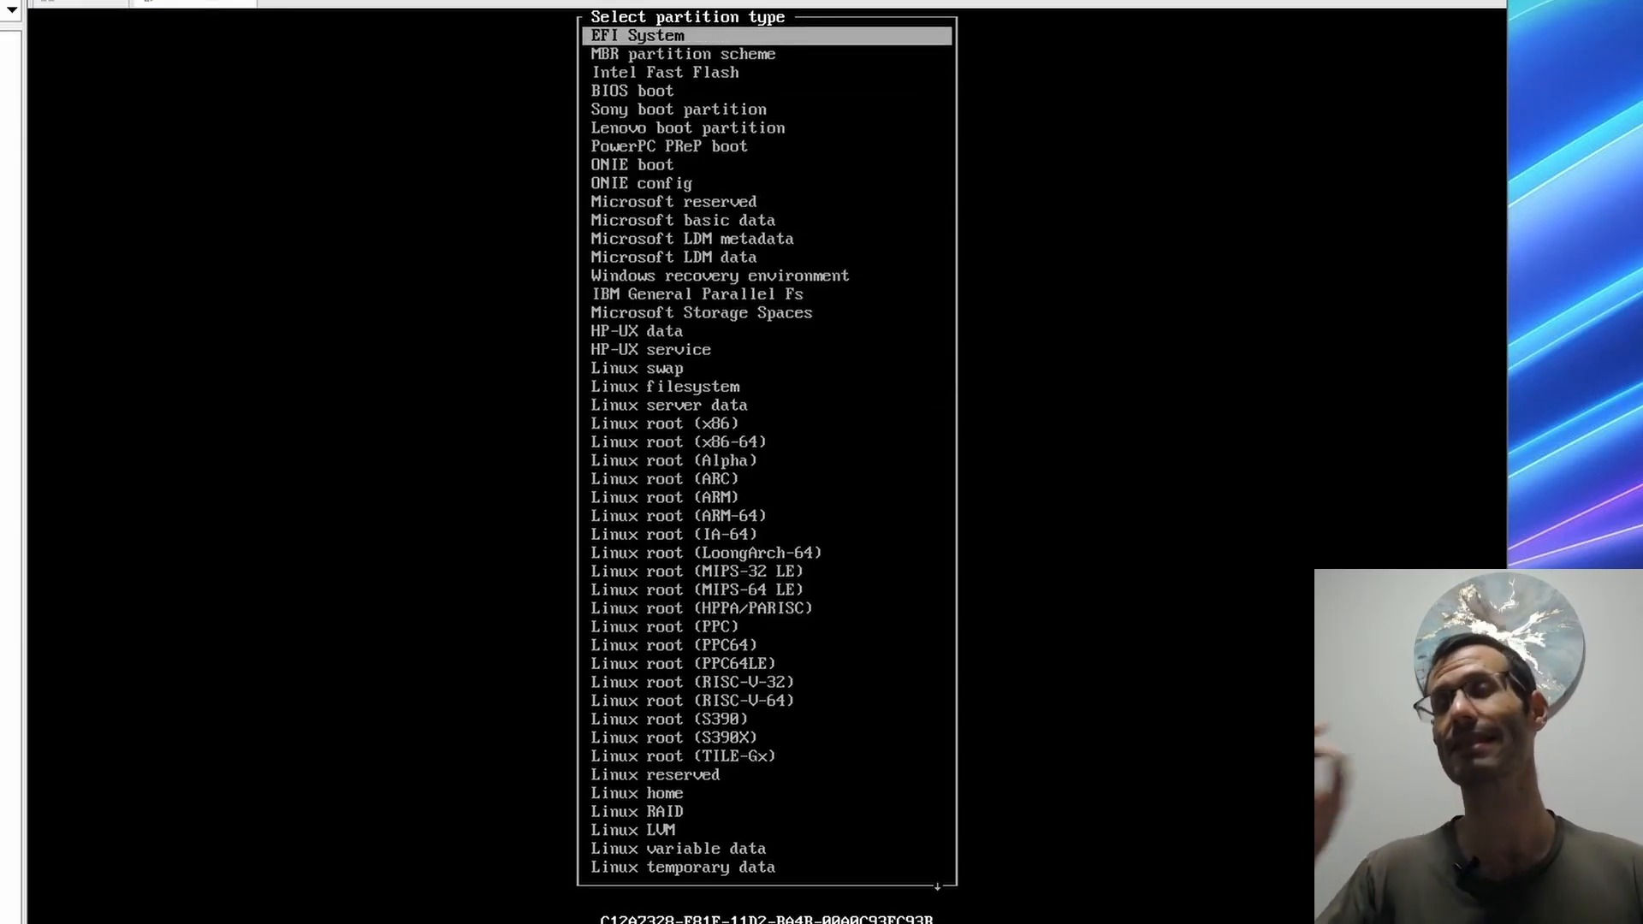
pyautogui.press('Return')
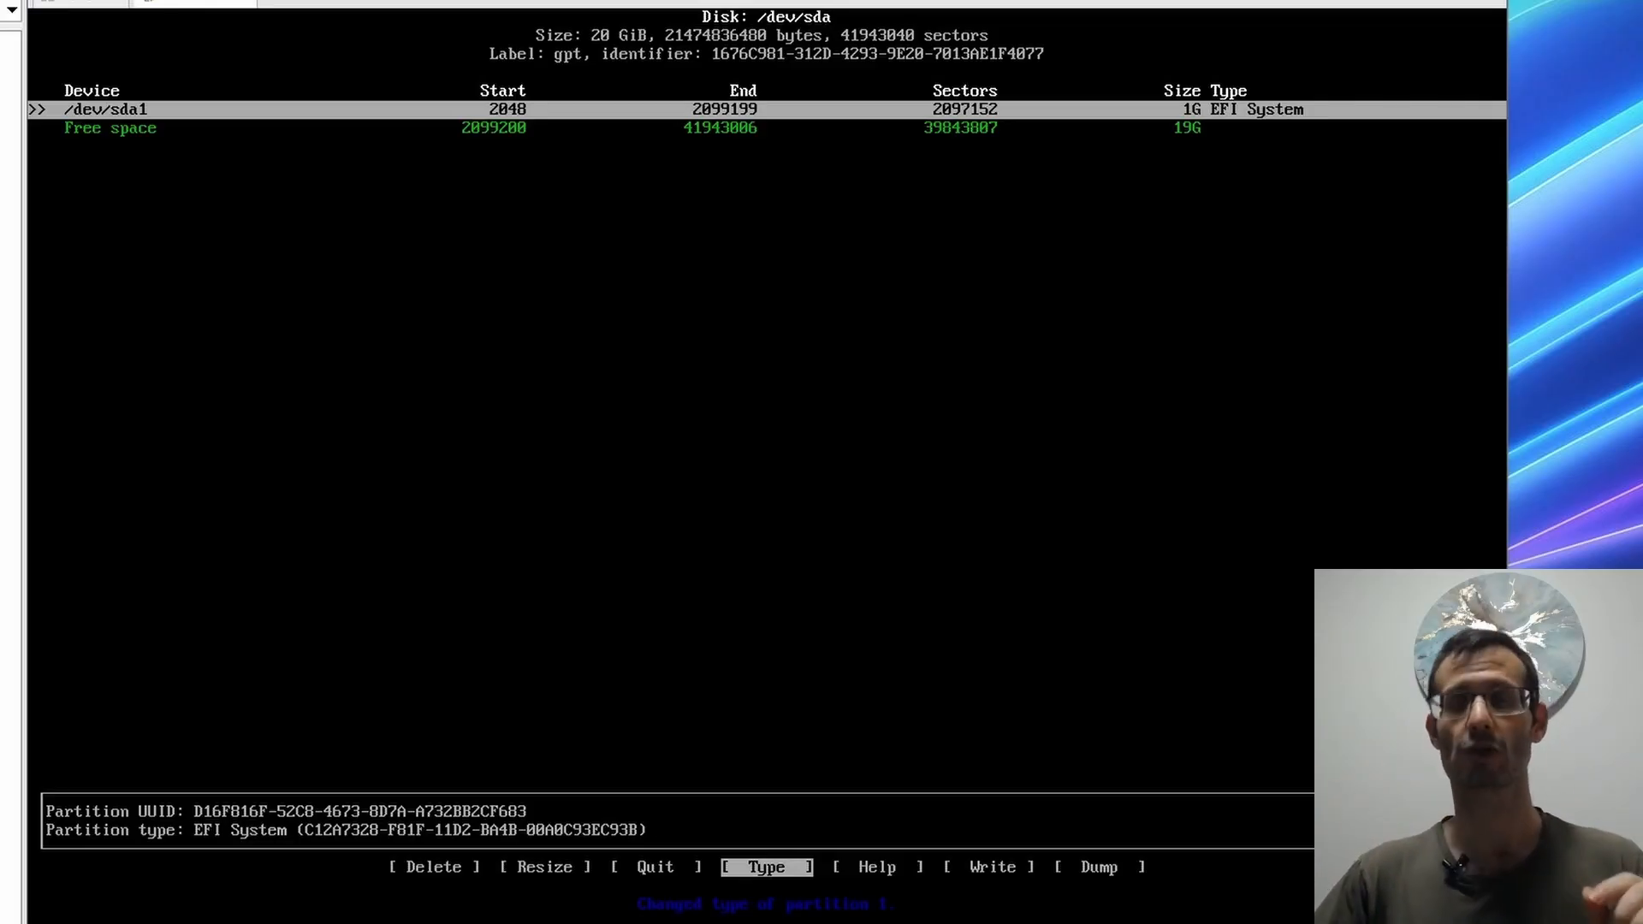
# - Create an 8G partition from the free space after the EFI System partition
pyautogui.press('Down')
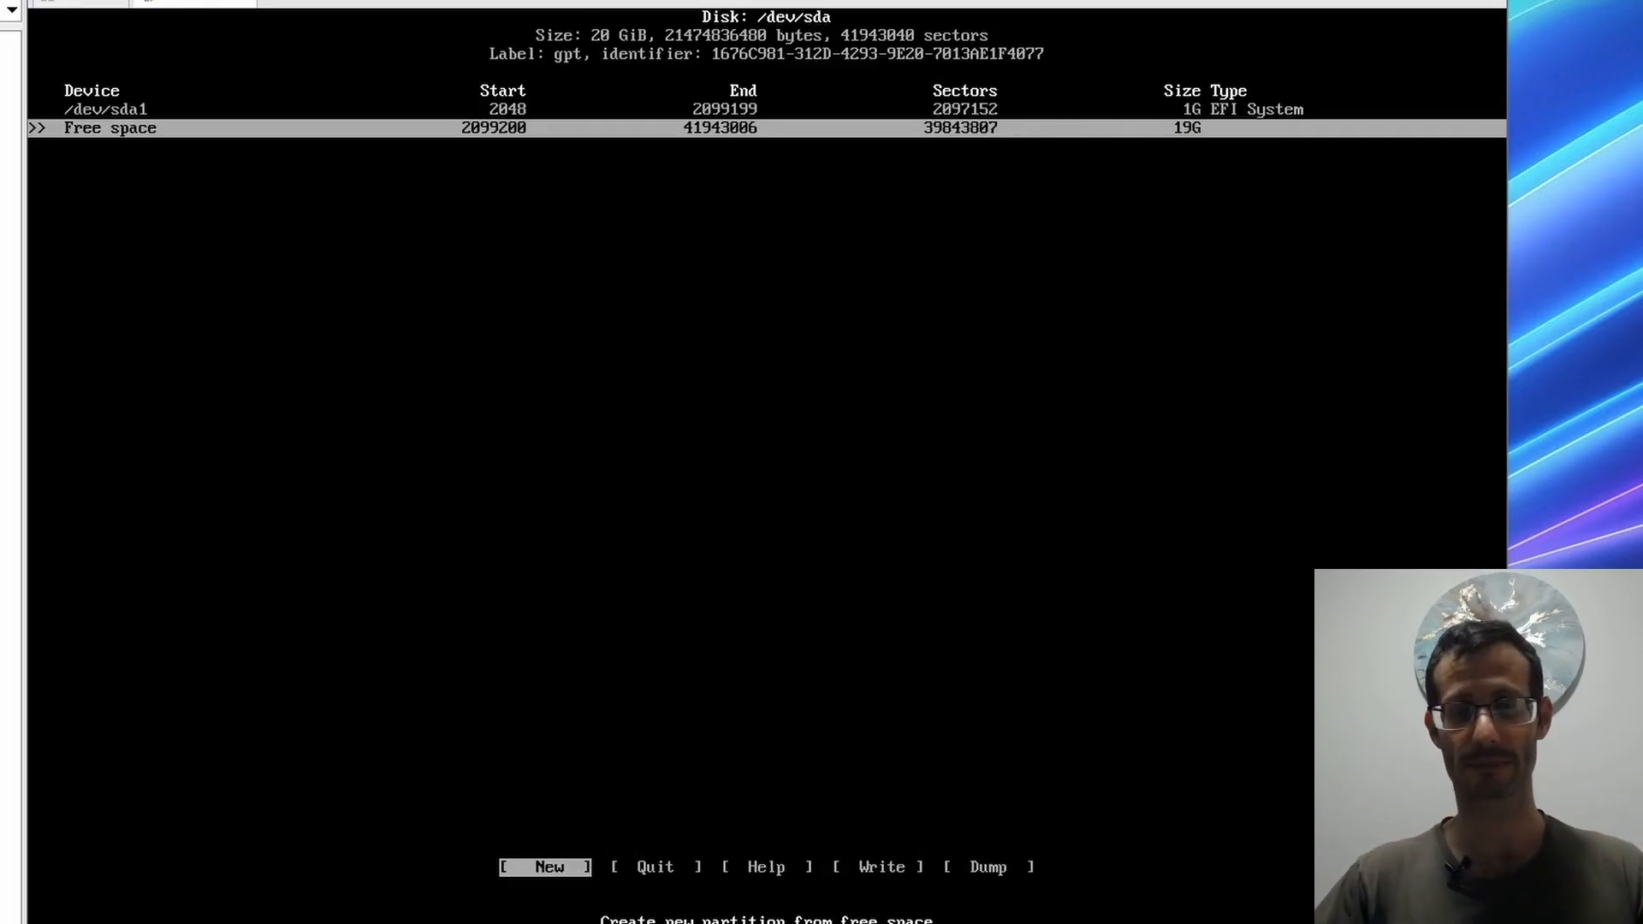
pyautogui.press('Return')
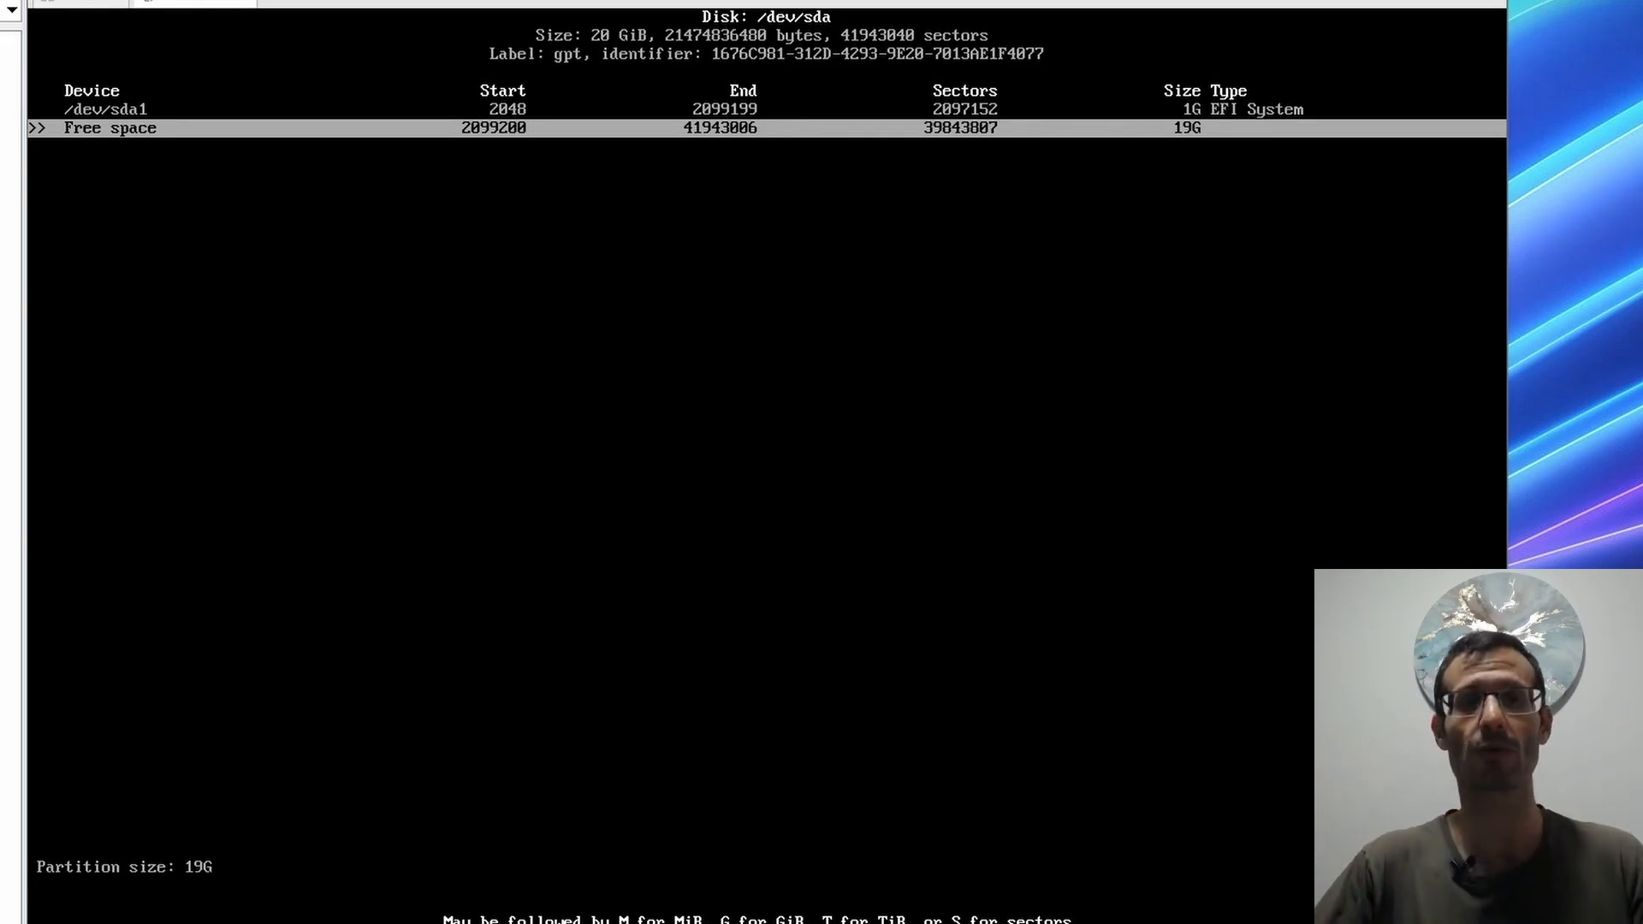
pyautogui.press('Left')
pyautogui.press('BackSpace')
pyautogui.press('BackSpace')
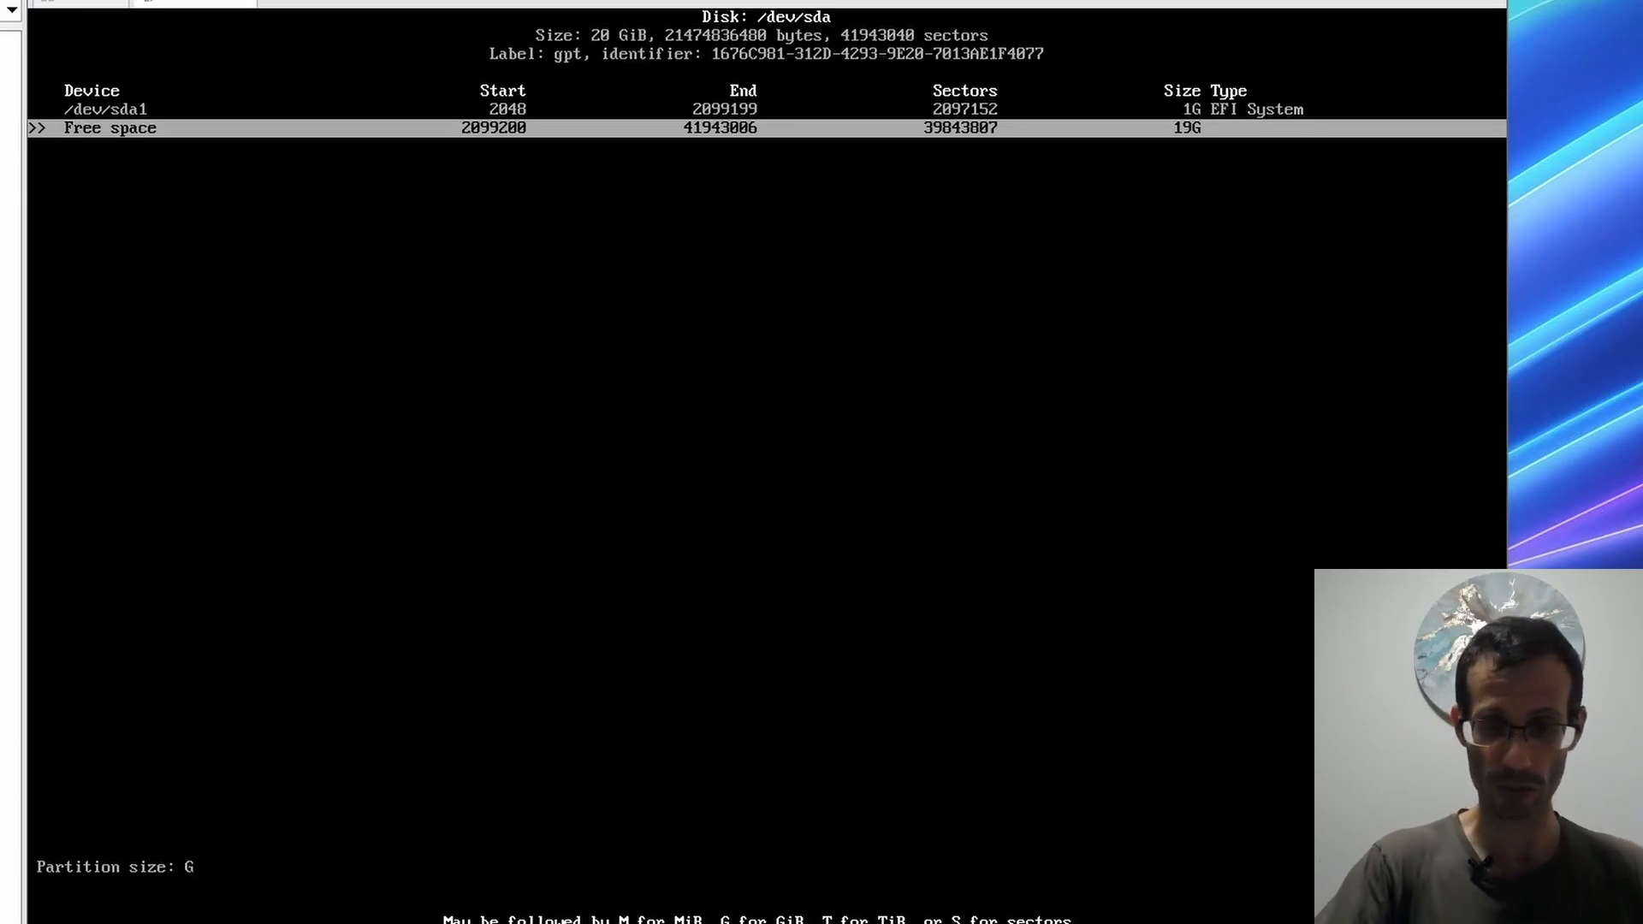
pyautogui.write('8')
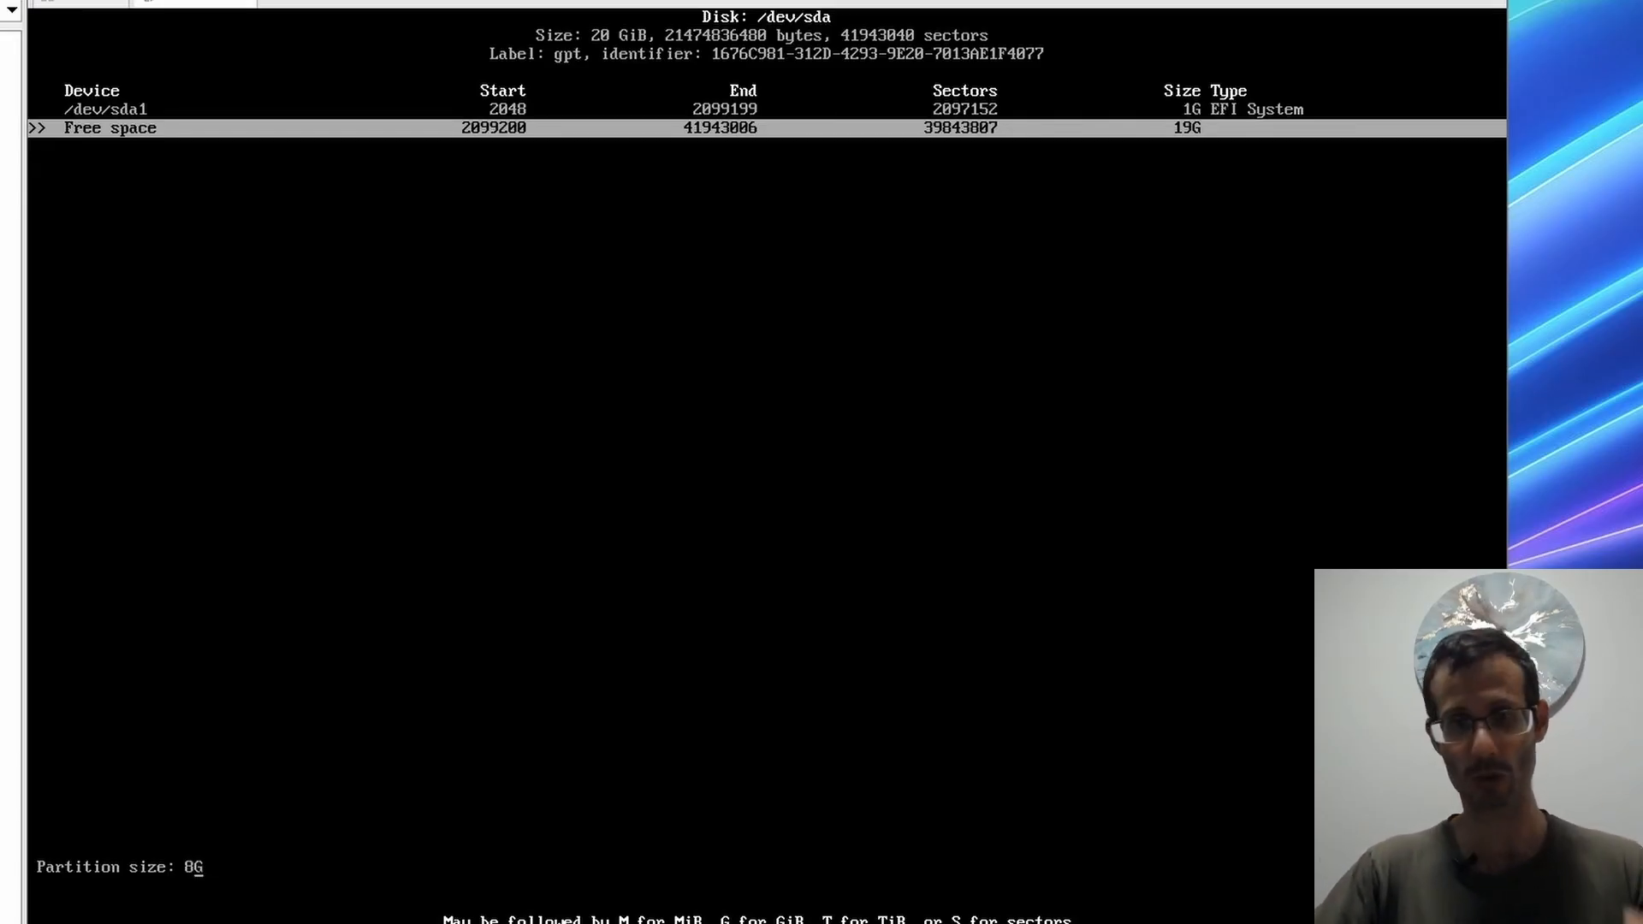
pyautogui.press('Return')
# - Create a second 8G partition from the remaining free space
pyautogui.press('Down')
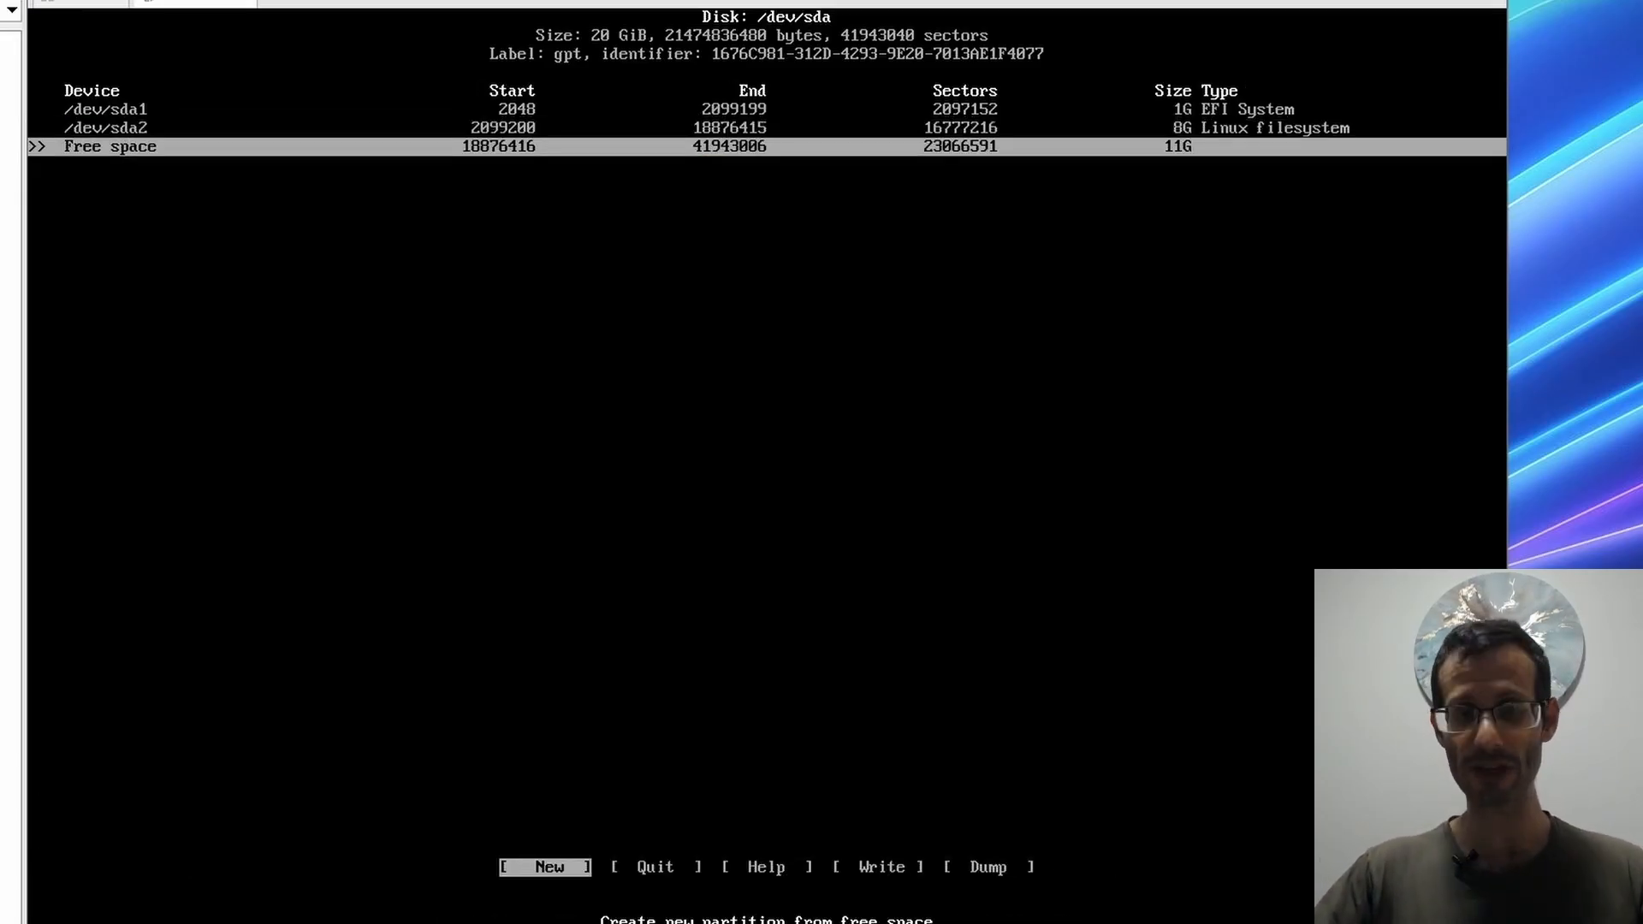
pyautogui.press('Return')
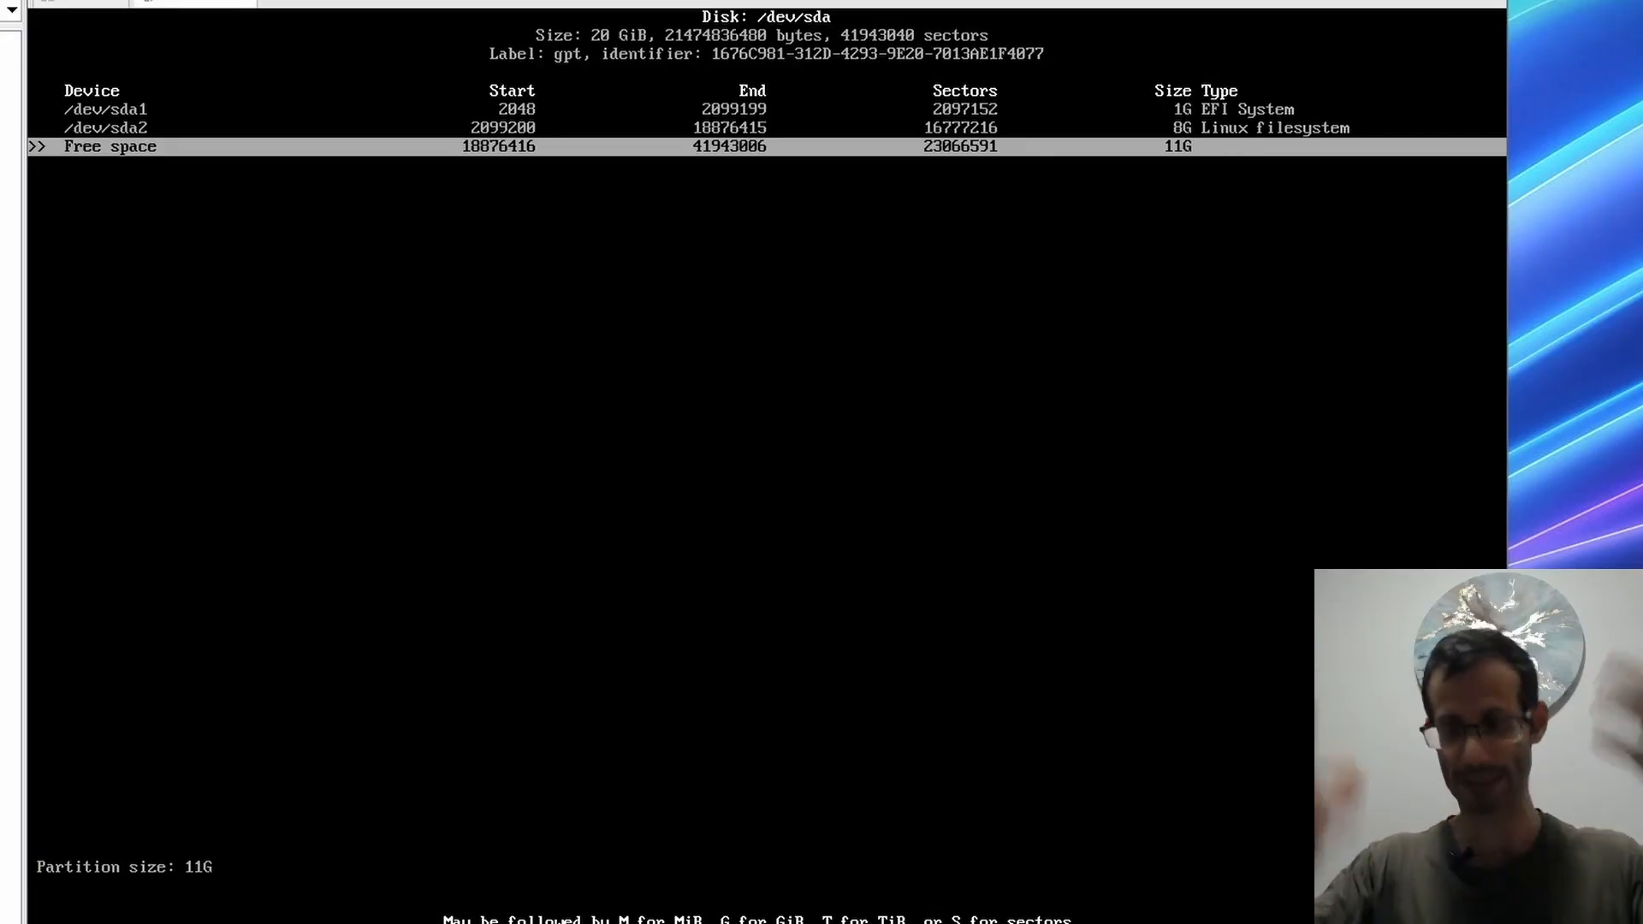
pyautogui.press('BackSpace')
pyautogui.press('BackSpace')
pyautogui.write('8G')
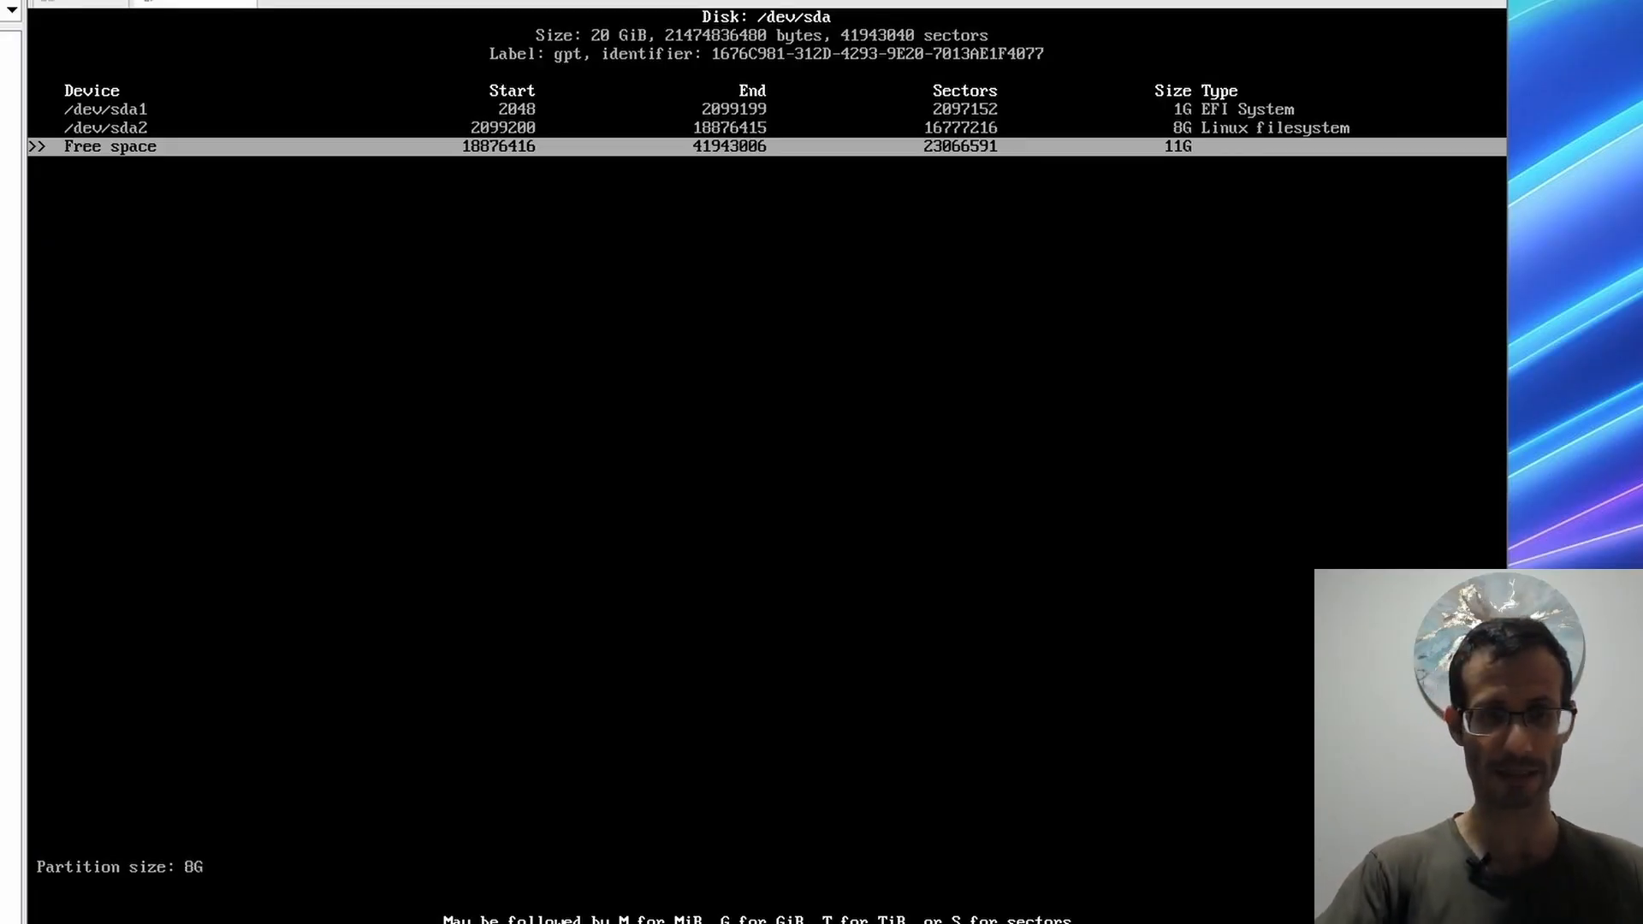
pyautogui.press('Return')
# - Delete both 8G partitions, /dev/sda3 and /dev/sda2, keeping only the EFI System partition
pyautogui.press('Up')
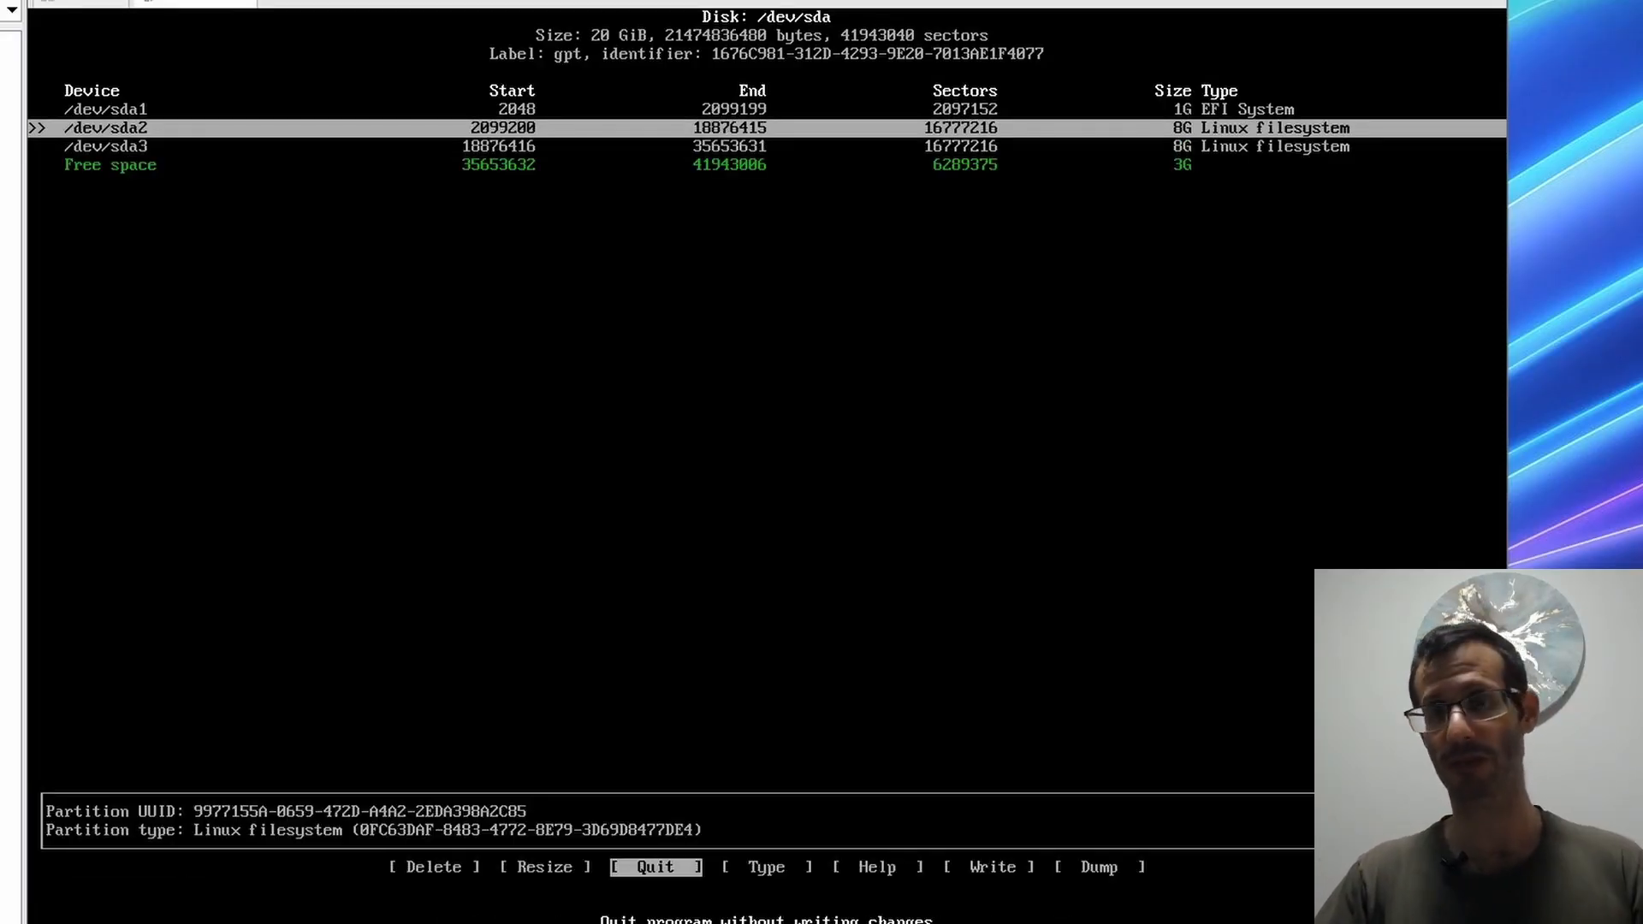
pyautogui.press('Down')
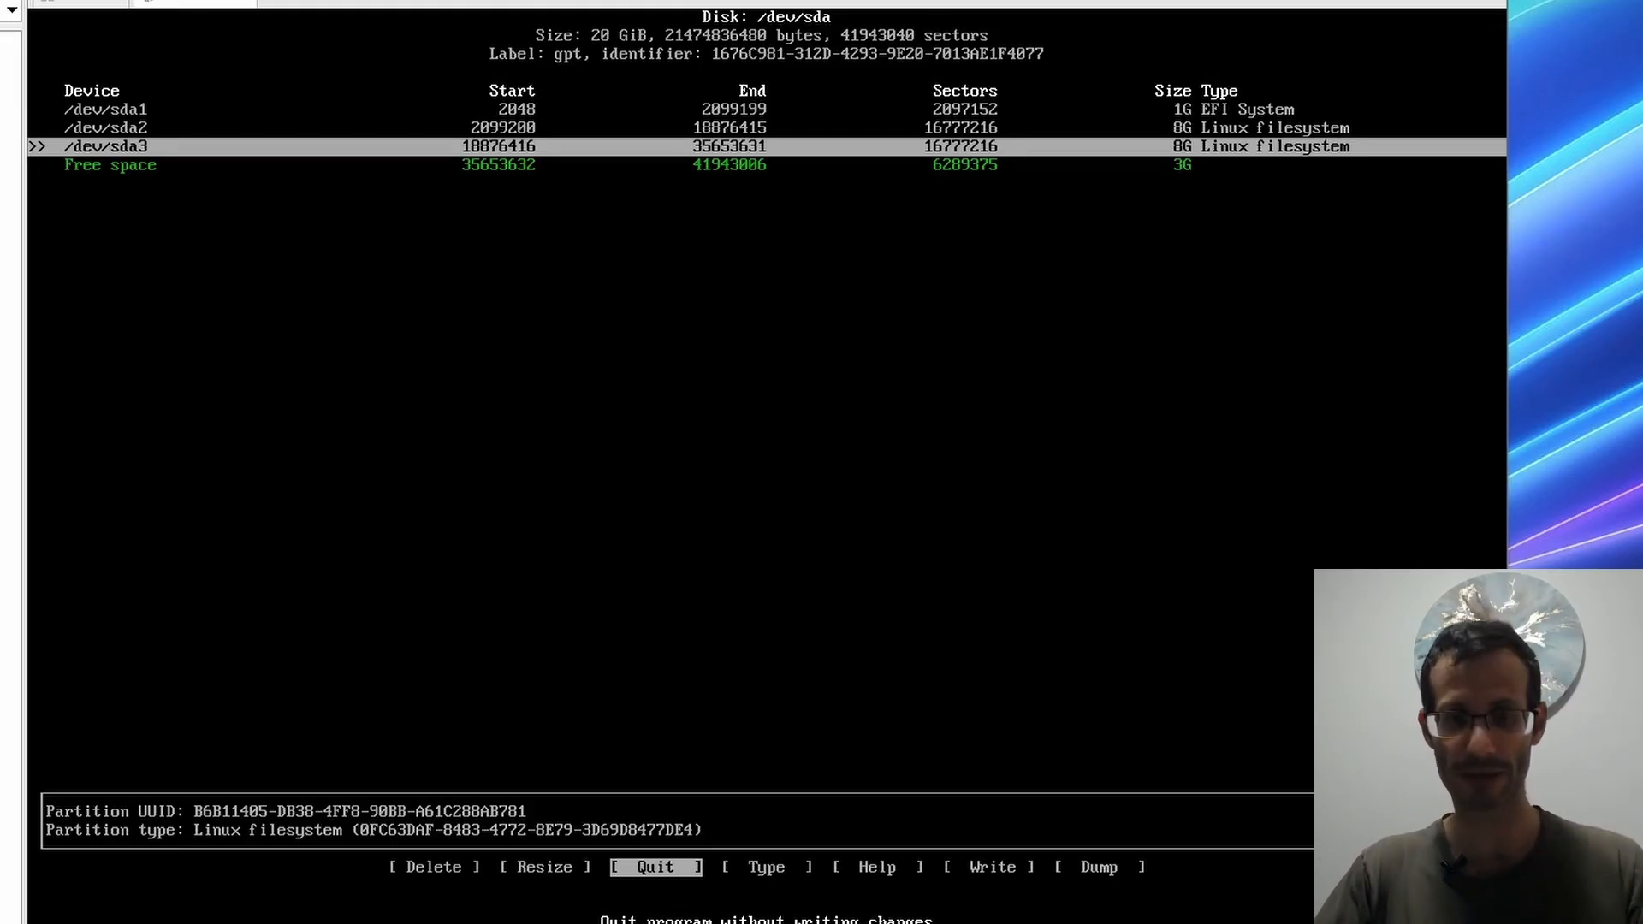
pyautogui.press('Left')
pyautogui.press('Left')
pyautogui.press('Return')
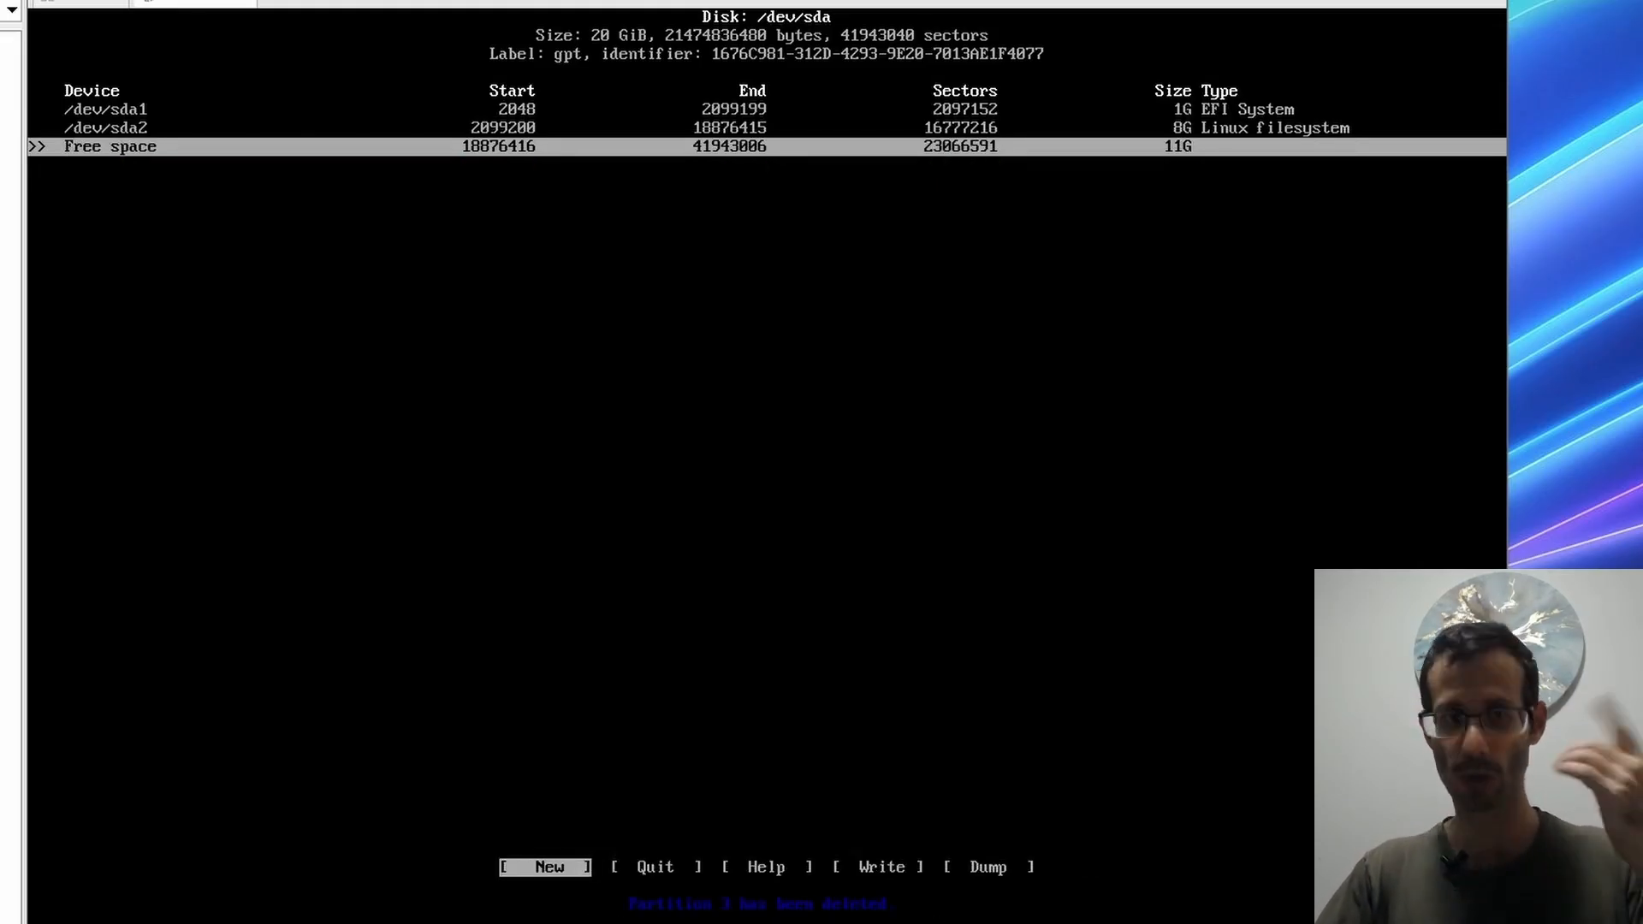
pyautogui.press('Up')
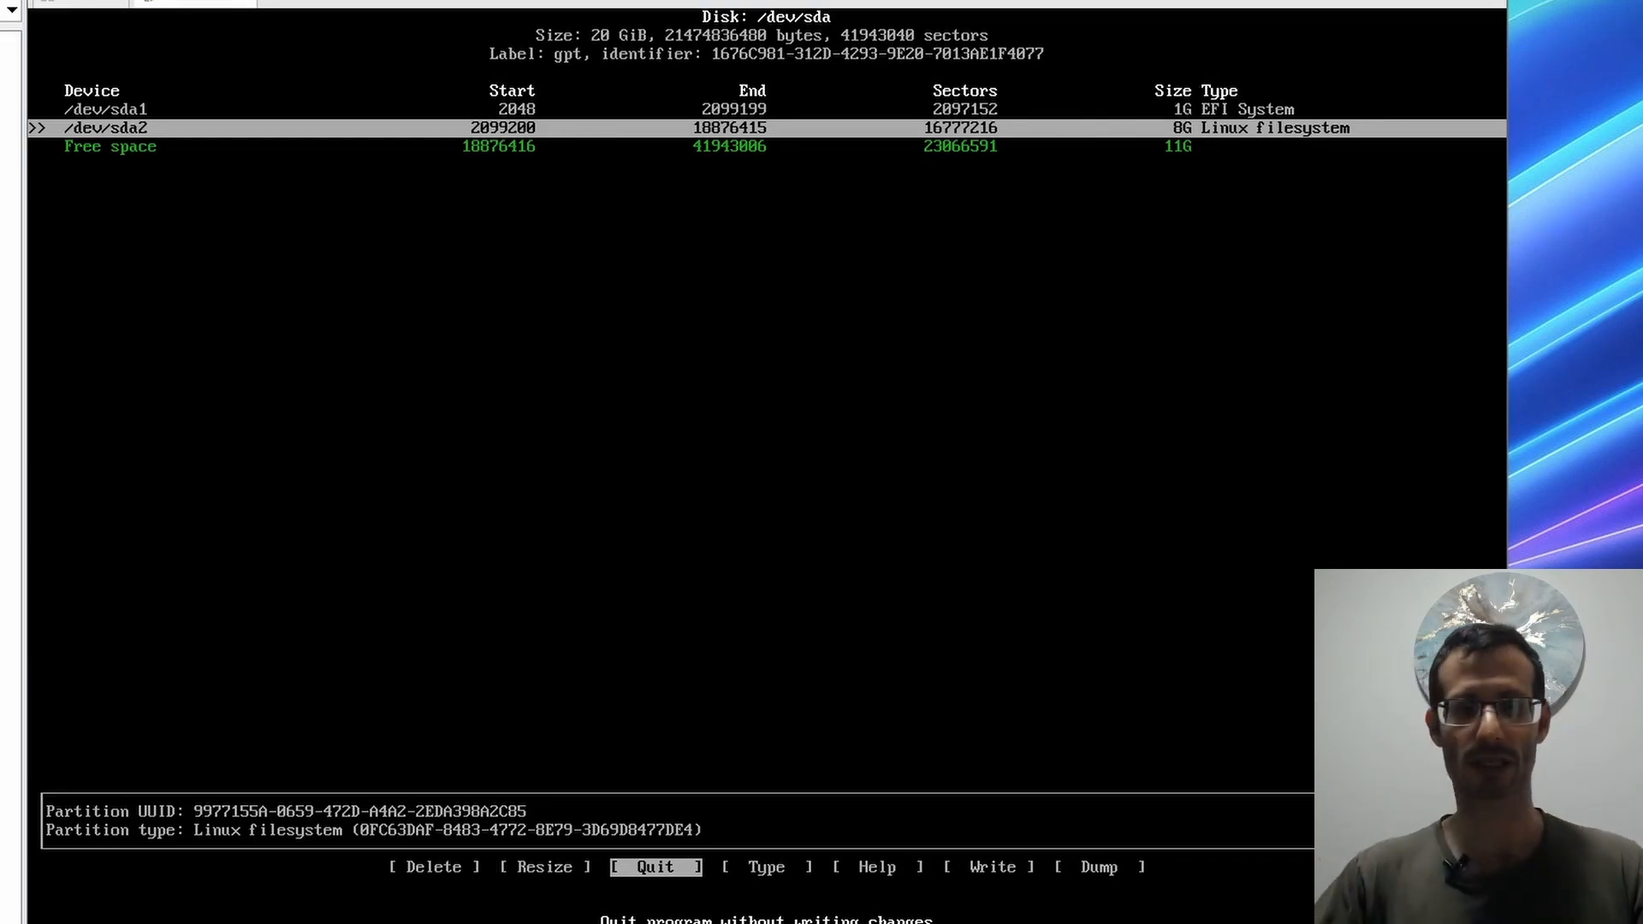
pyautogui.press('Left')
pyautogui.press('Left')
pyautogui.press('Return')
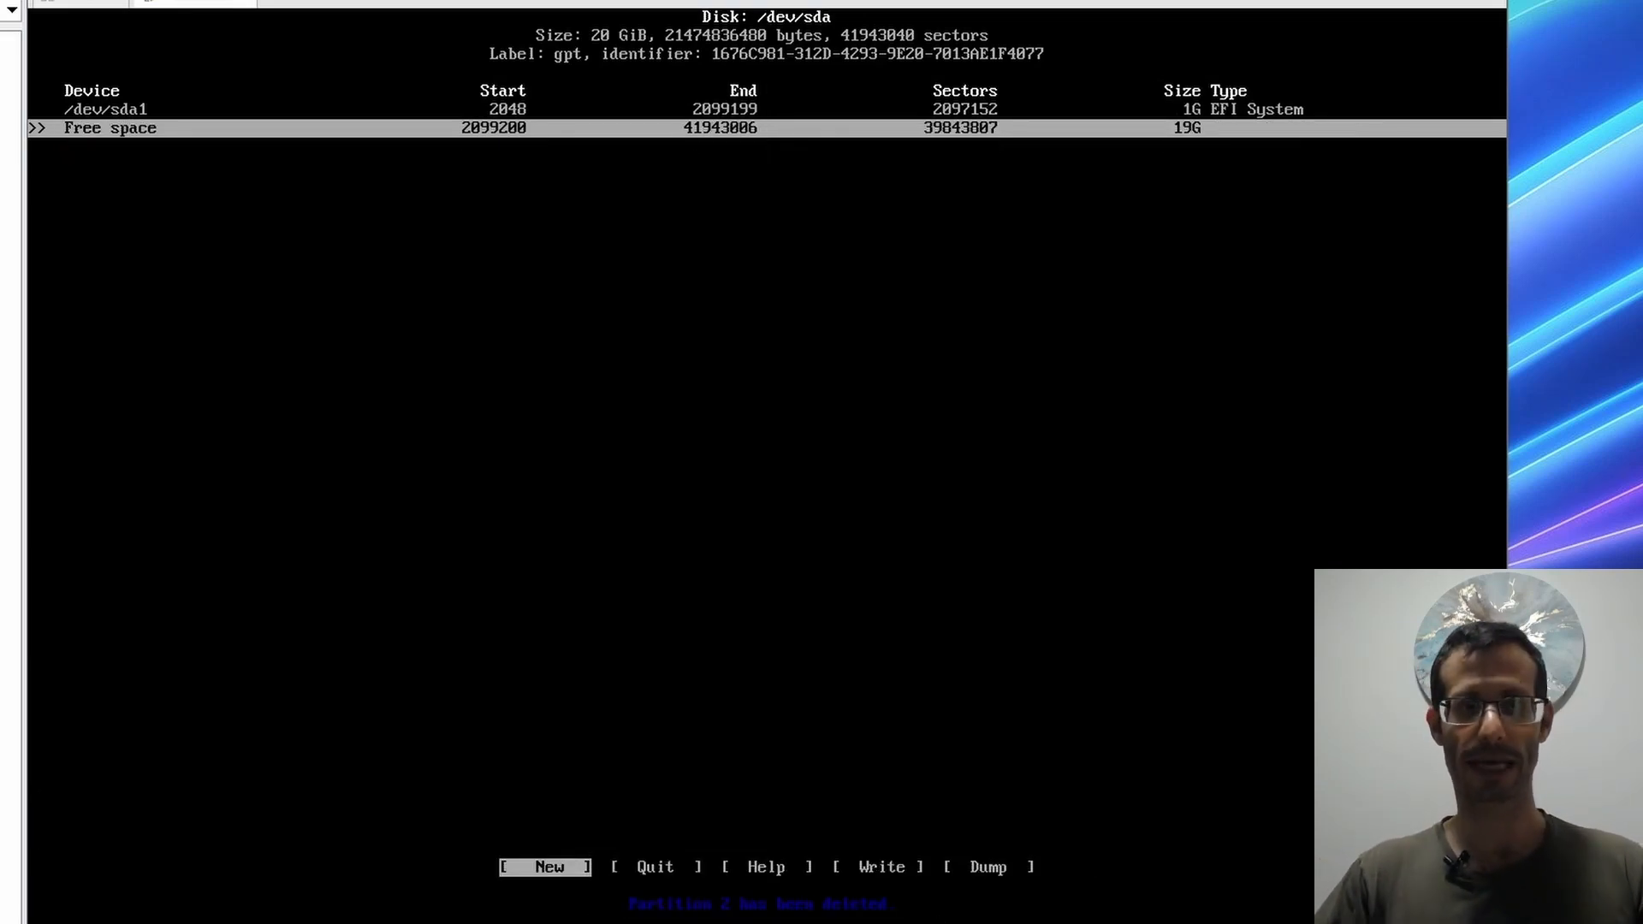
# - Create a 16G partition after the EFI System partition with the type Linux filesystem
pyautogui.press('Return')
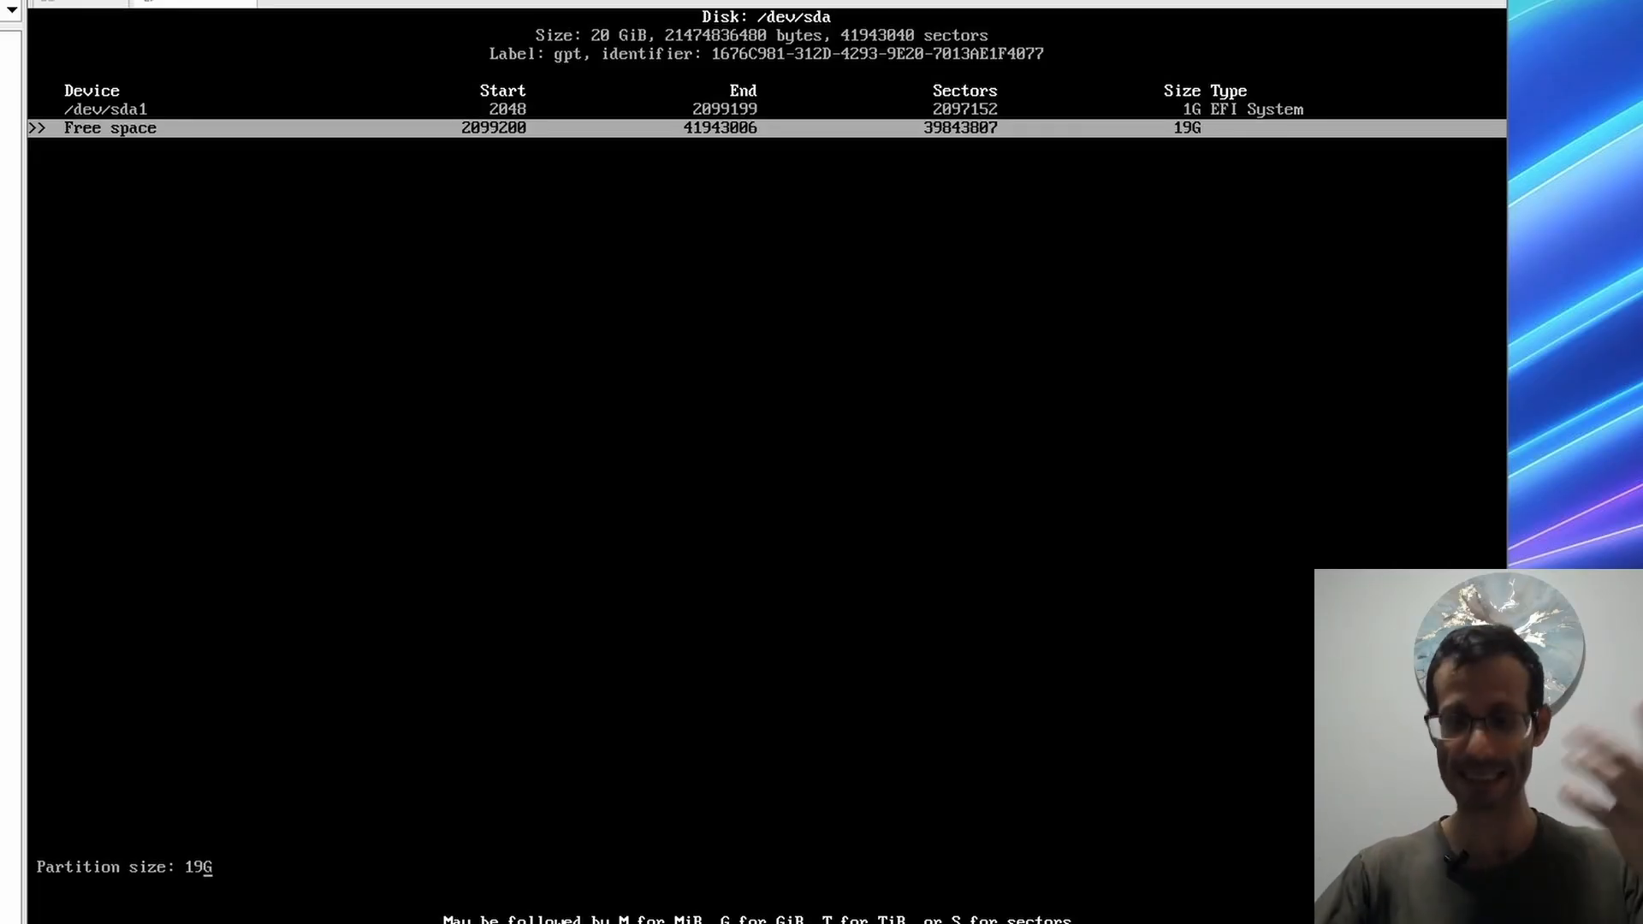
pyautogui.press('BackSpace')
pyautogui.press('BackSpace')
pyautogui.write('6G')
pyautogui.press('Return')
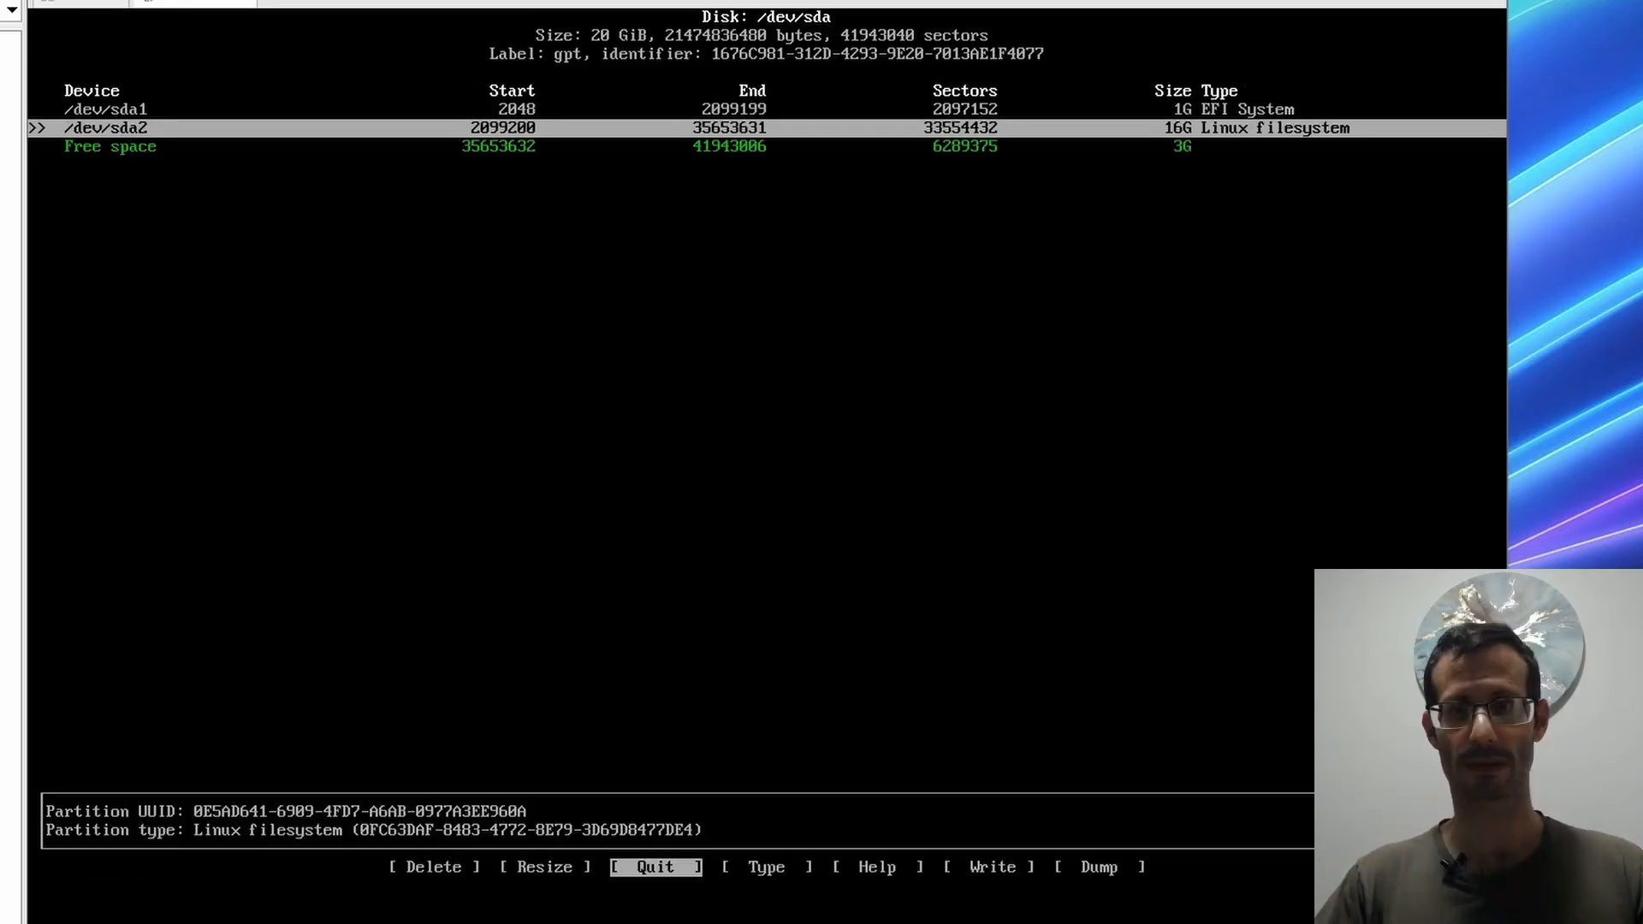
pyautogui.press('Right')
pyautogui.press('Return')
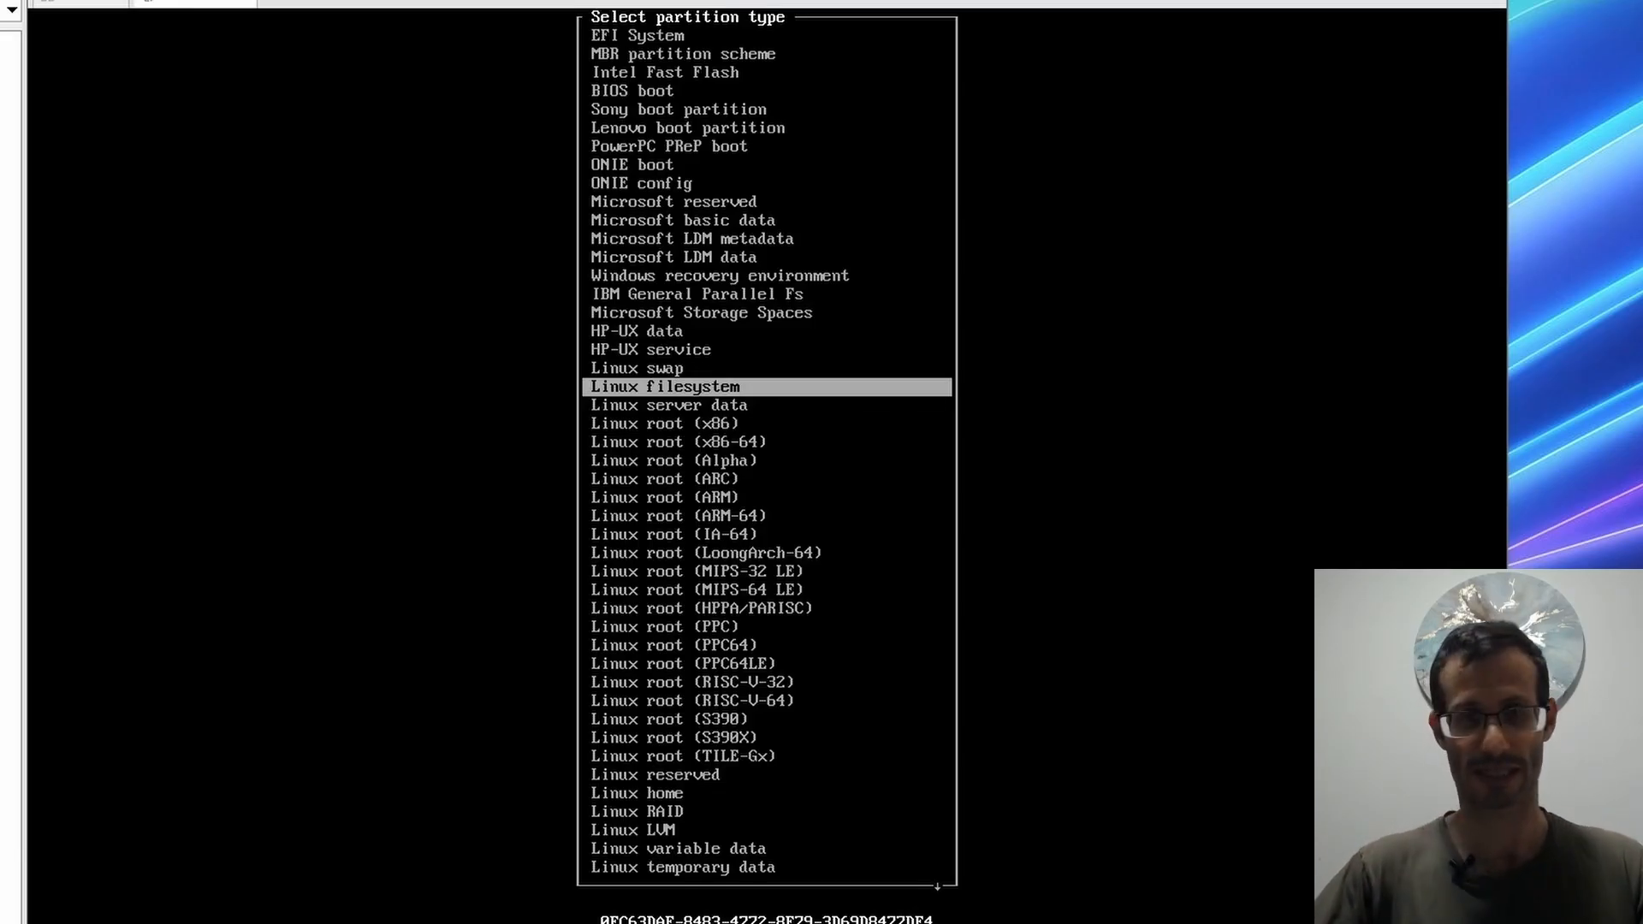
pyautogui.press('Return')
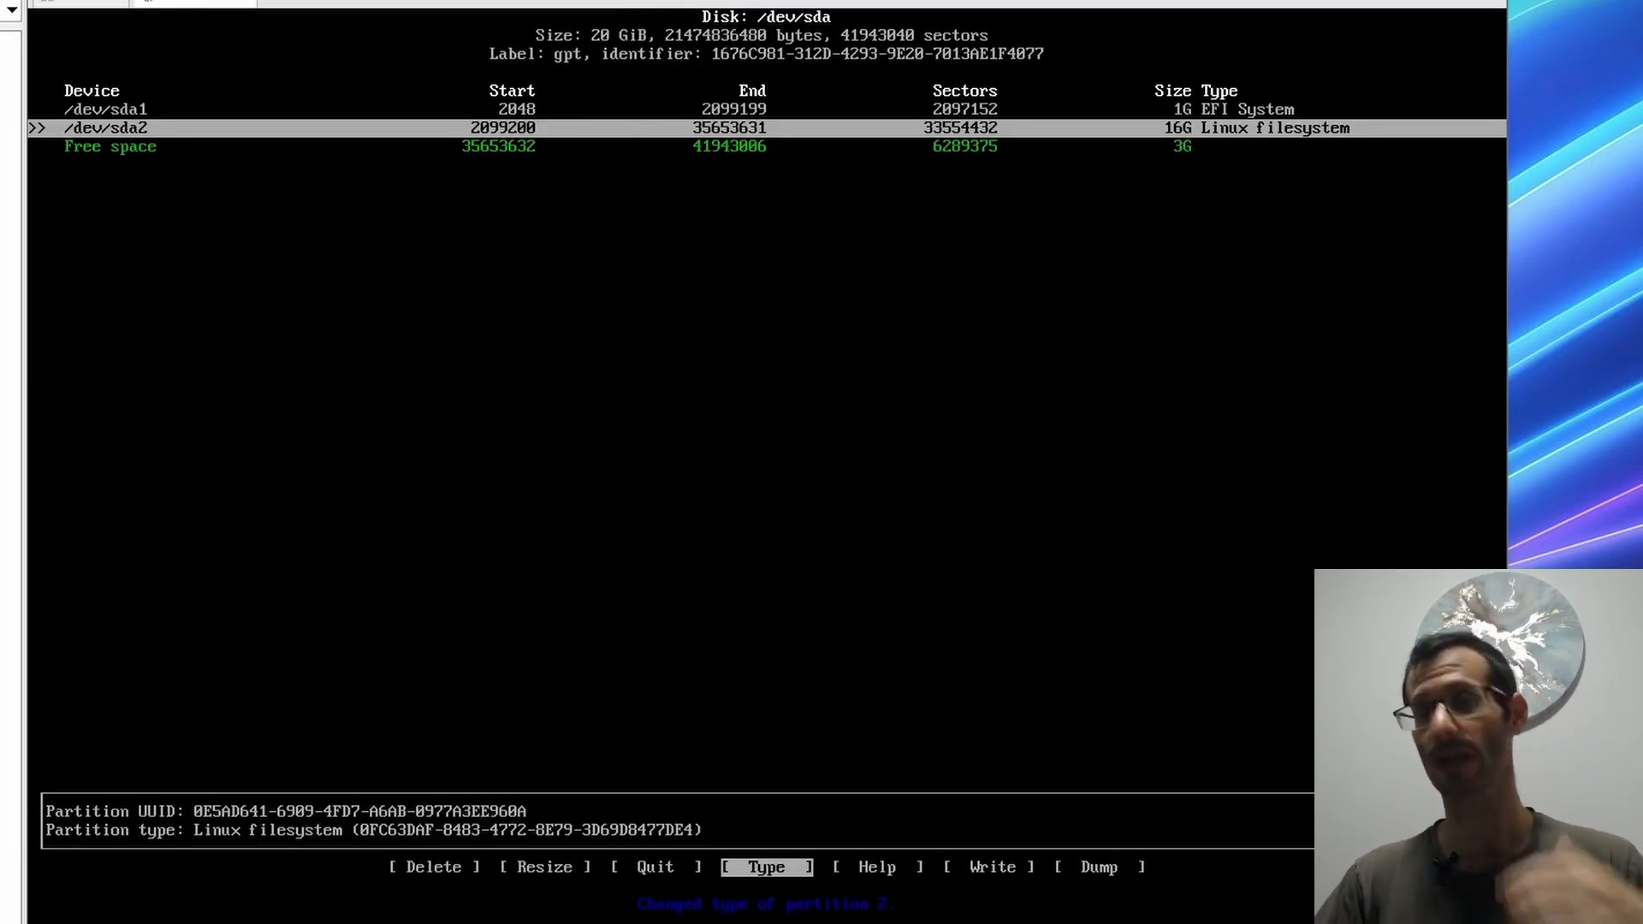
# - Create a 3G partition from all the remaining free space and set its type to Linux swap
pyautogui.press('Down')
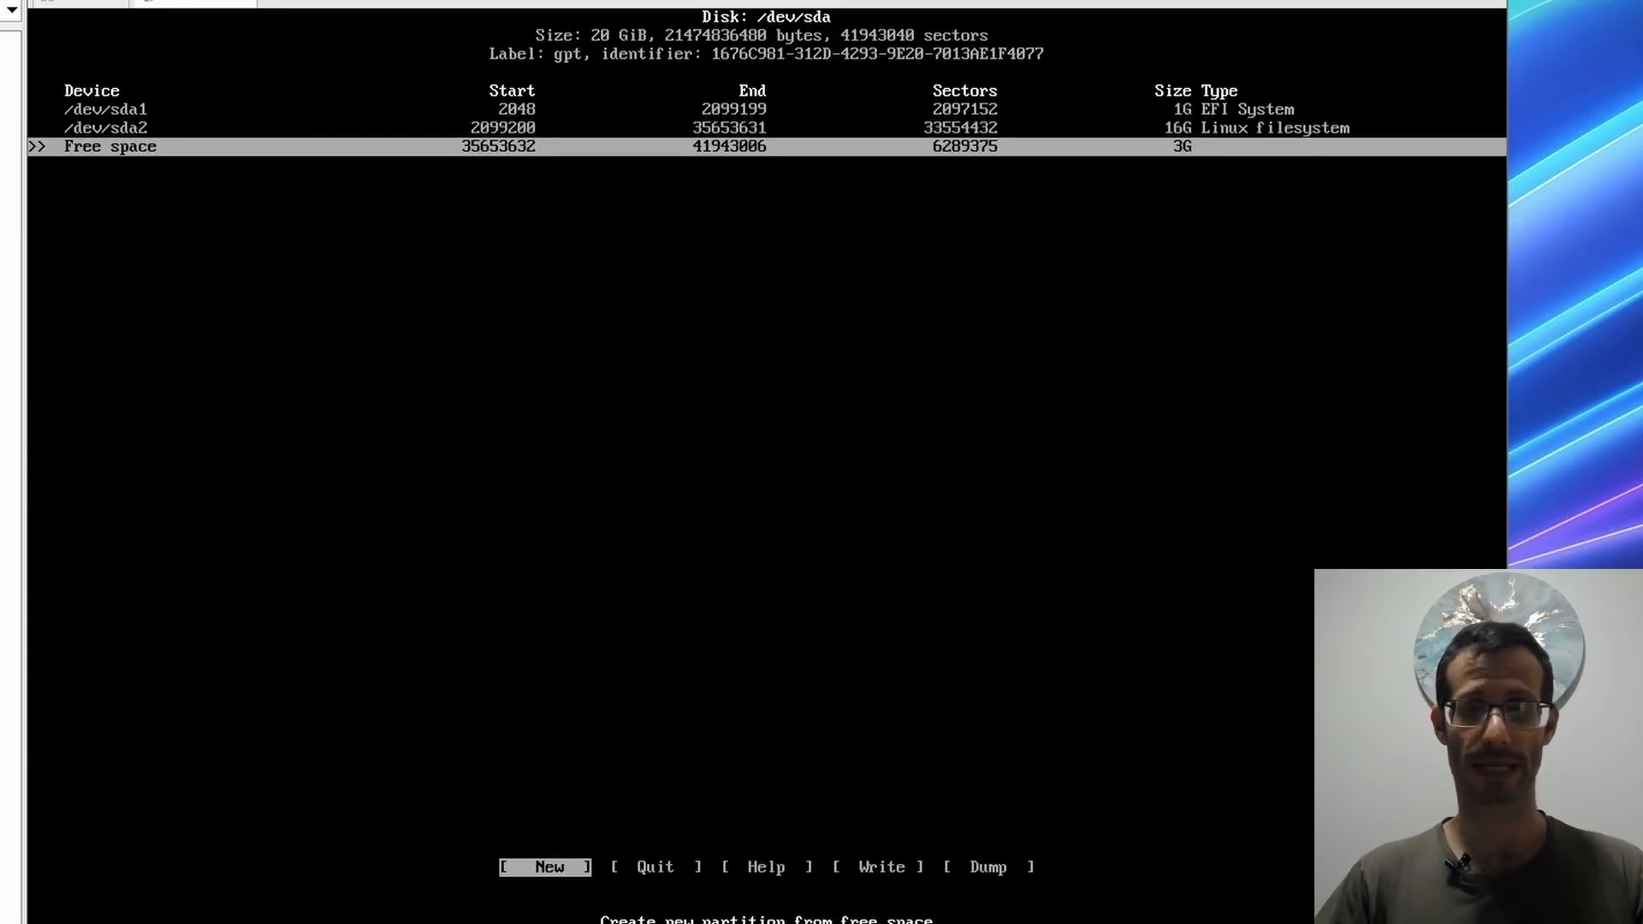
pyautogui.press('Return')
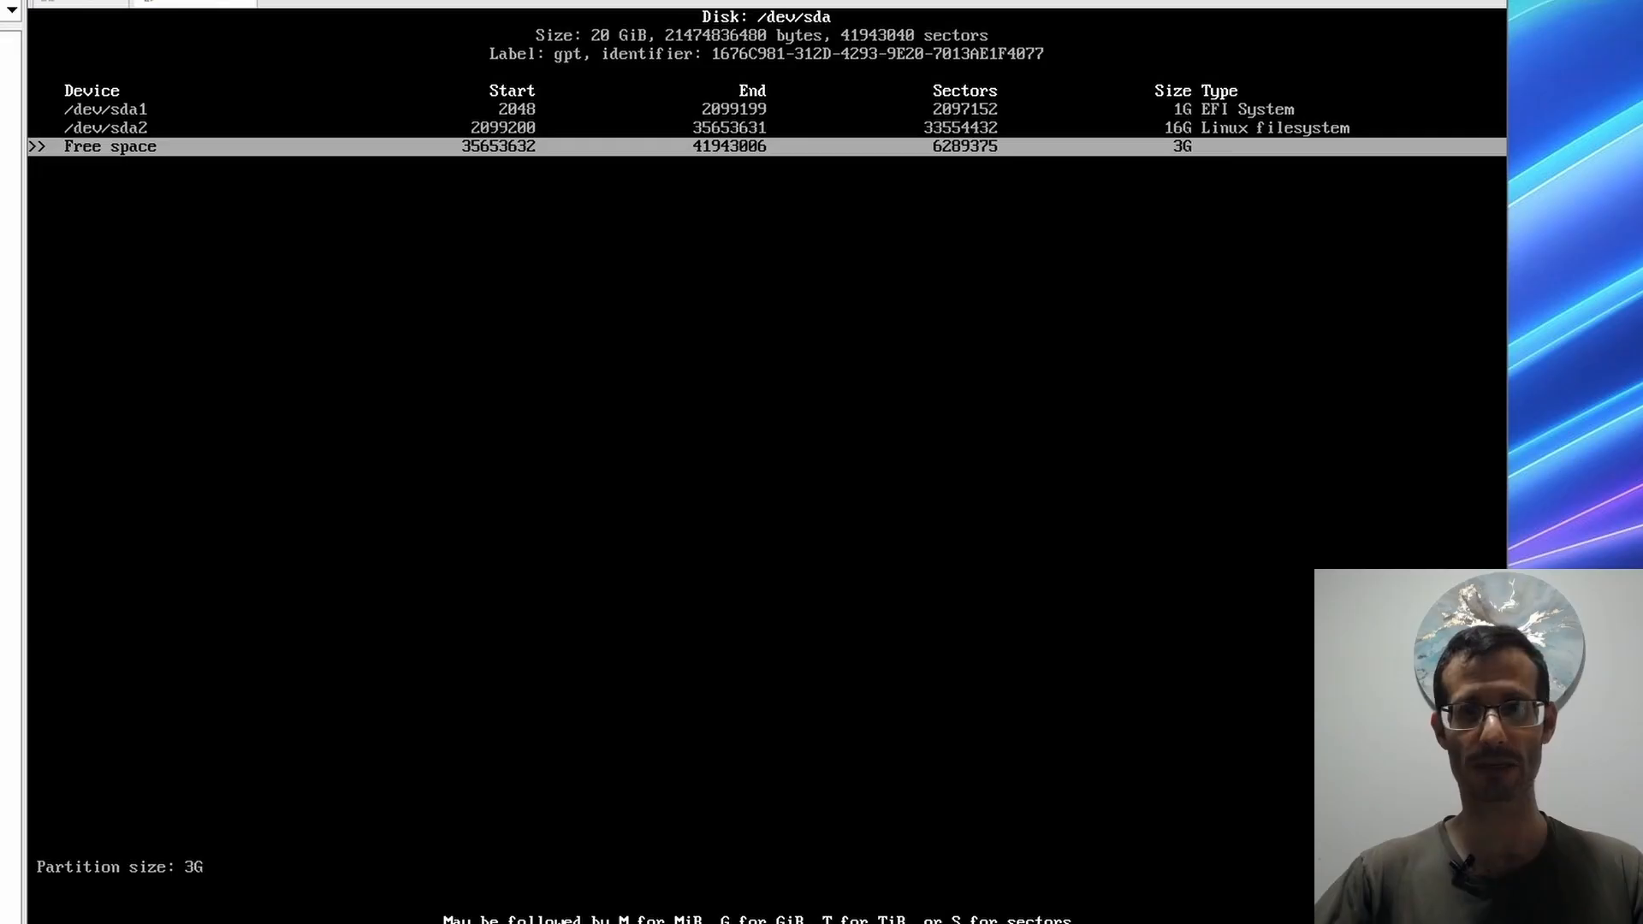
pyautogui.press('Return')
pyautogui.press('Right')
pyautogui.press('Return')
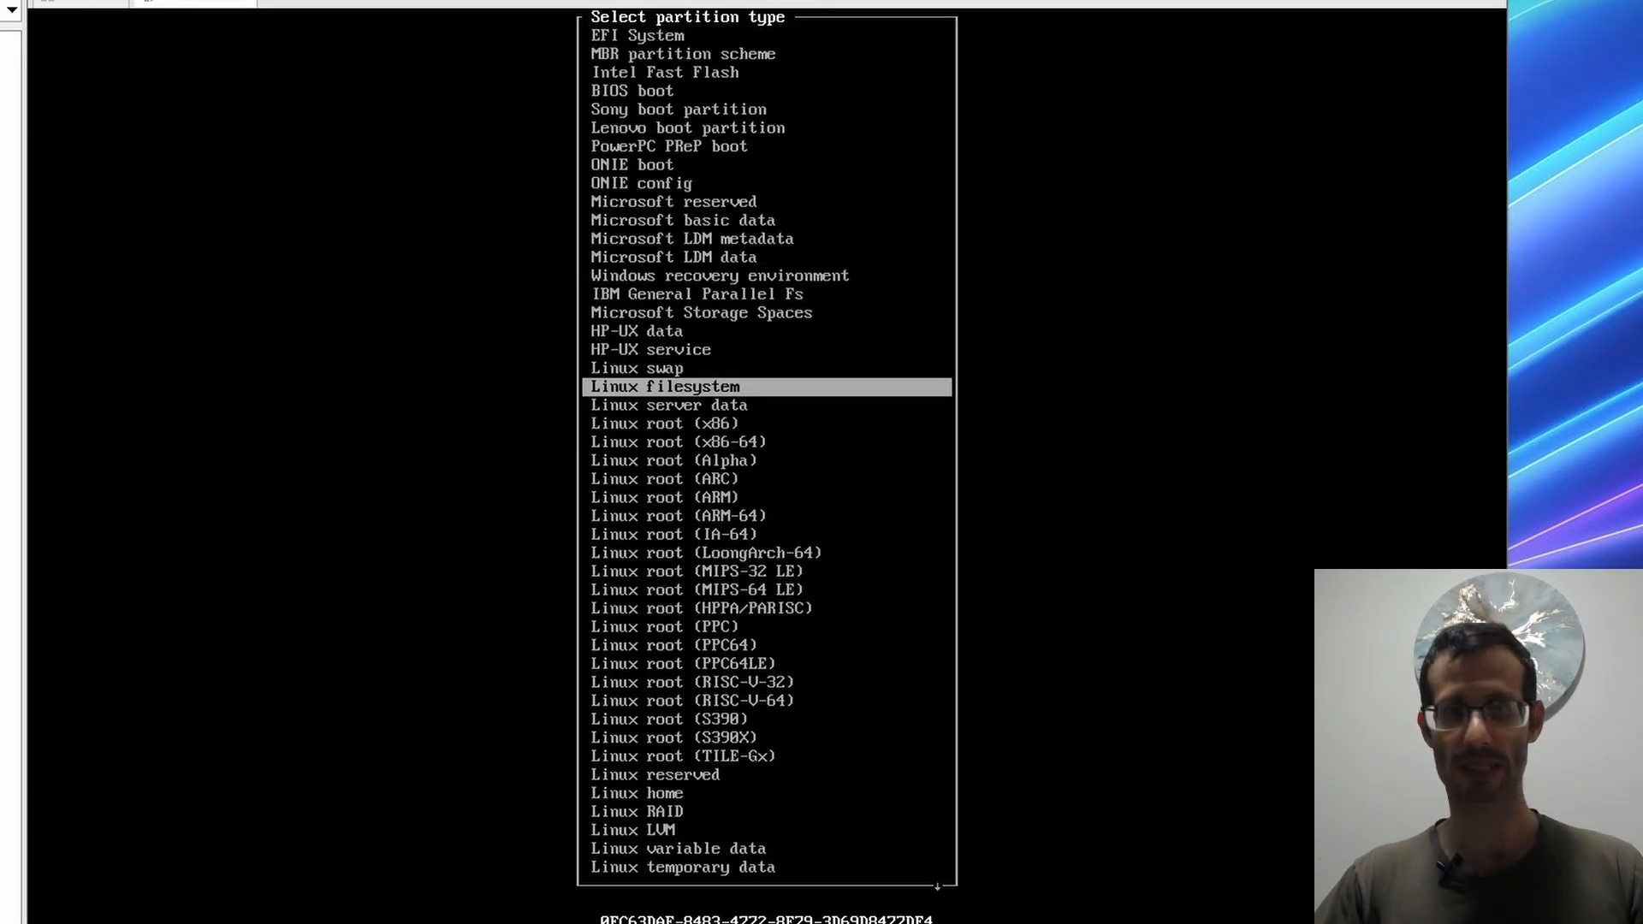
pyautogui.press('Up')
pyautogui.press('Return')
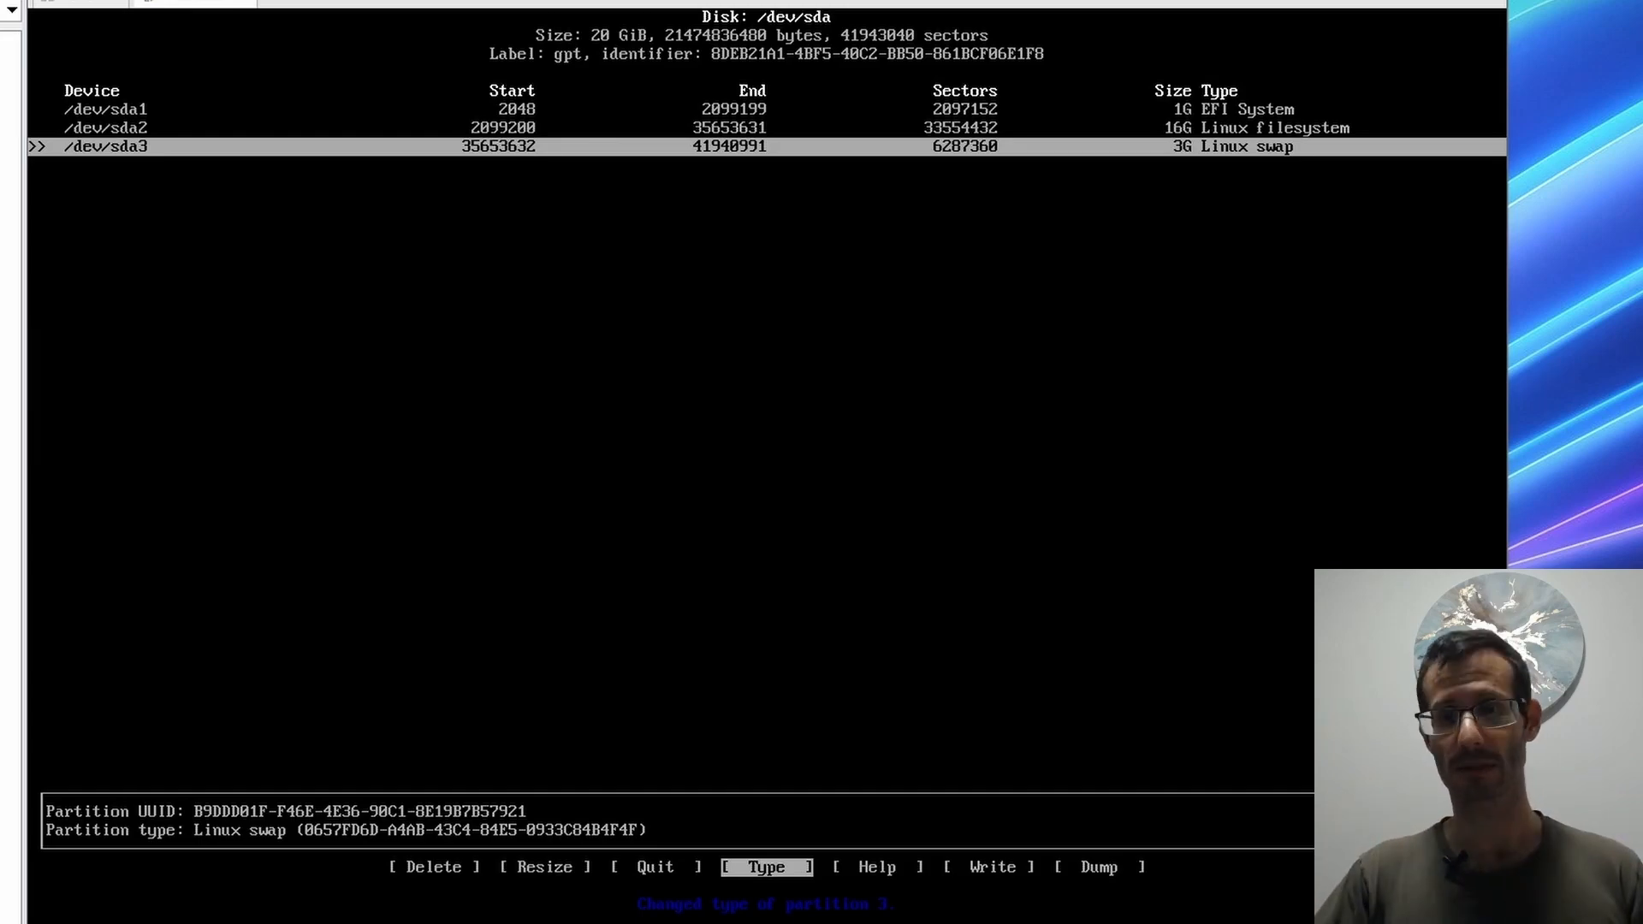
# - Write the new partition table to /dev/sda, confirming with yes, and quit the partition editor
pyautogui.press('Right')
pyautogui.press('Right')
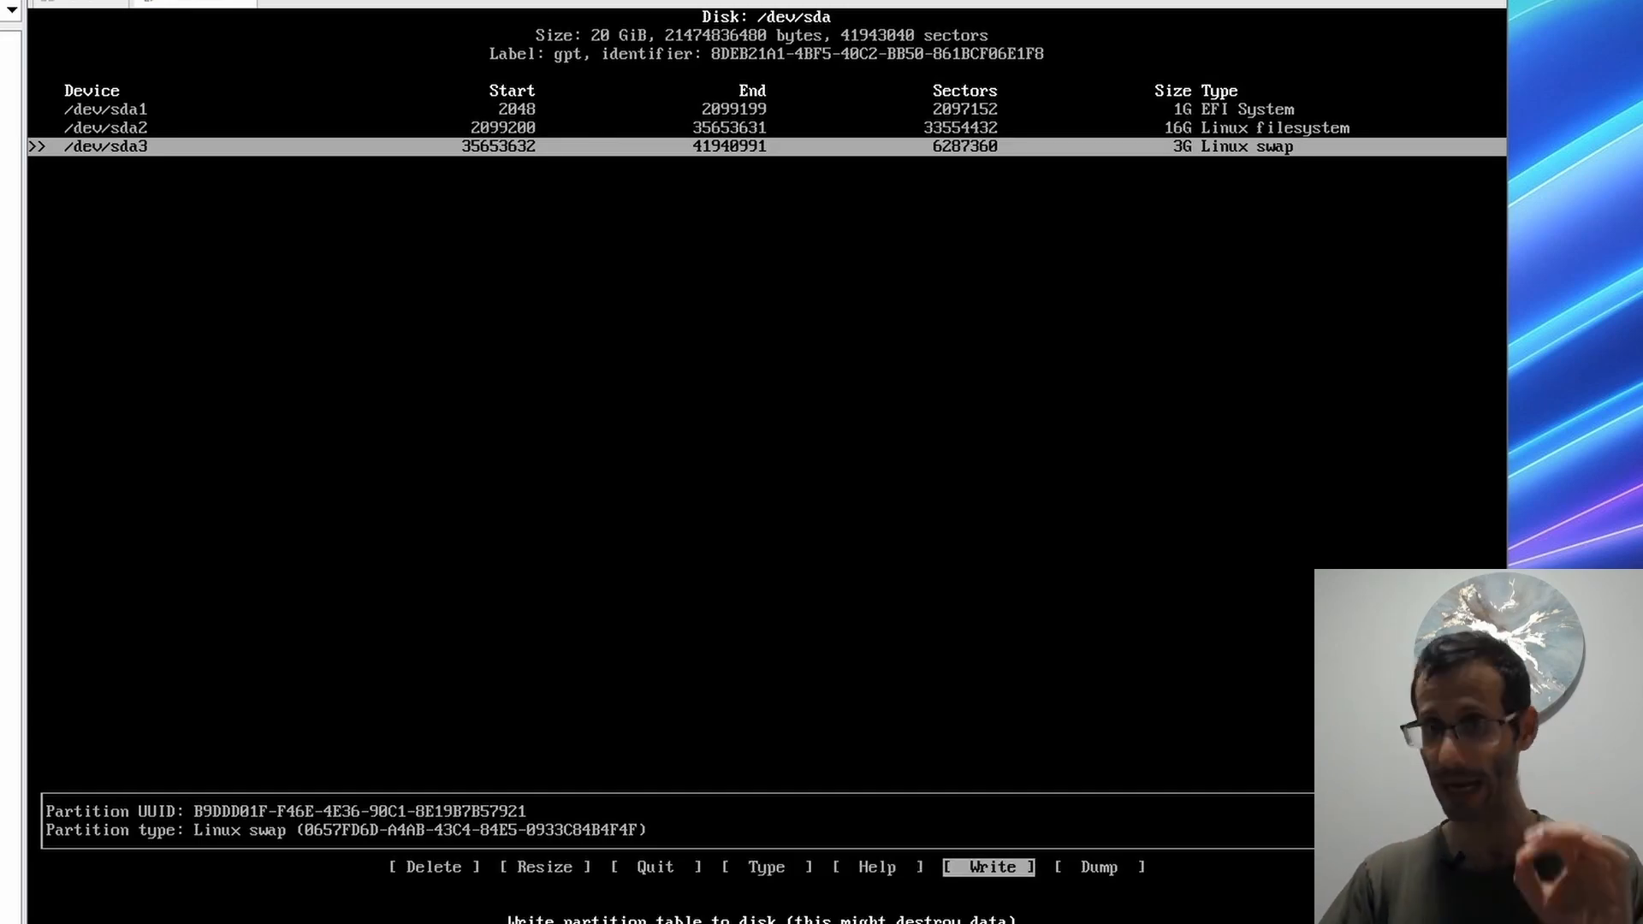
pyautogui.press('Return')
pyautogui.write('yes')
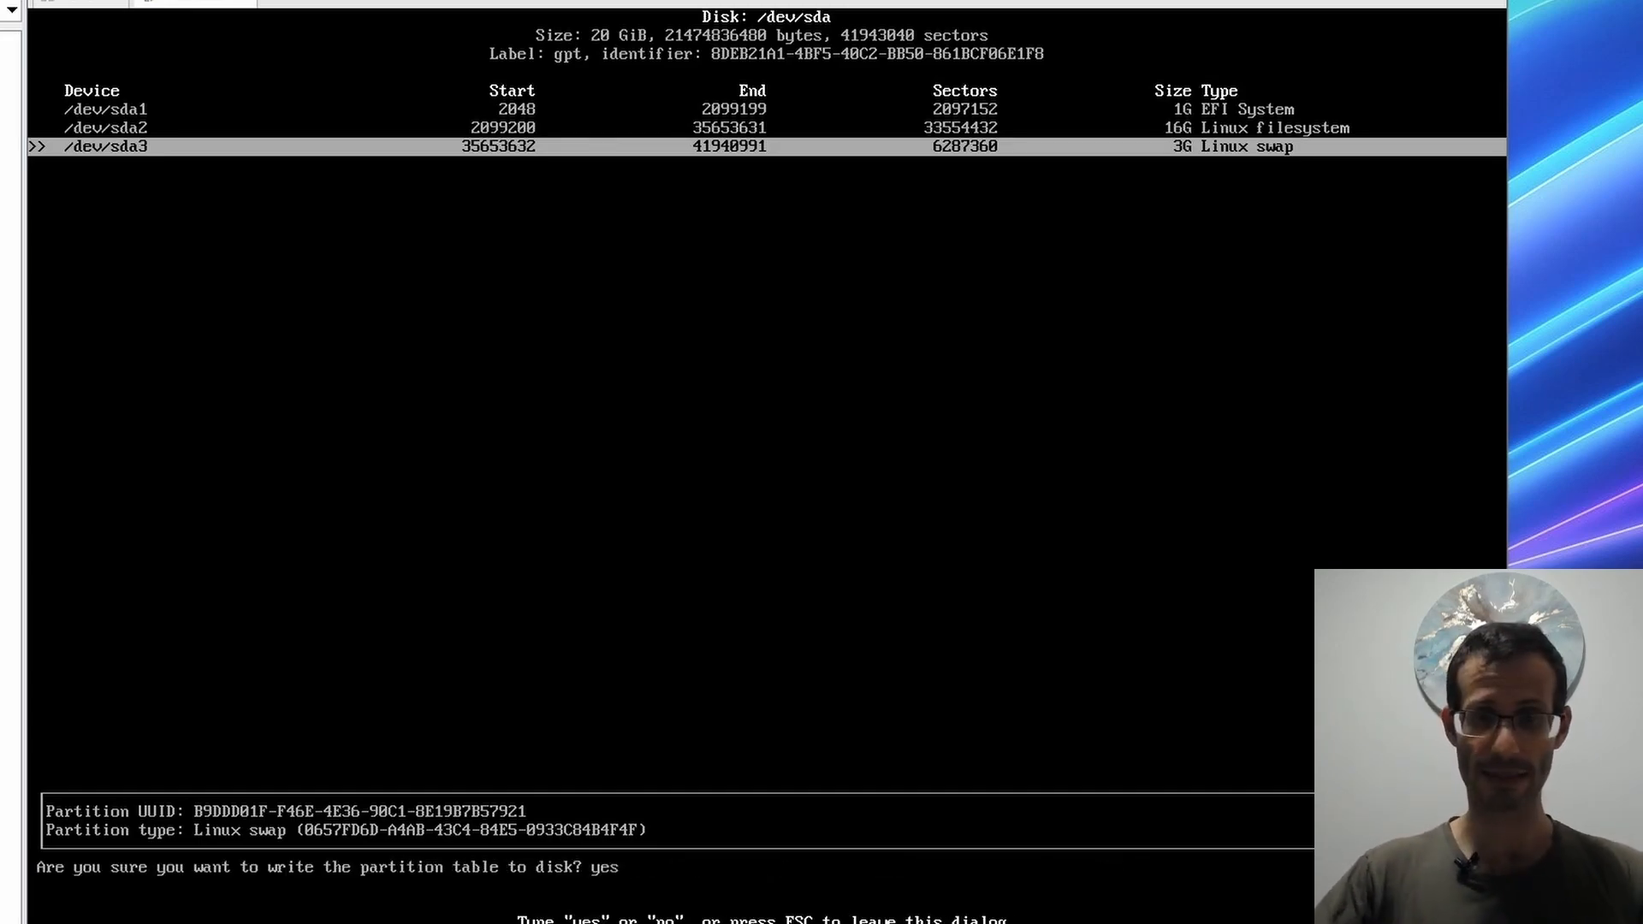
pyautogui.press('Return')
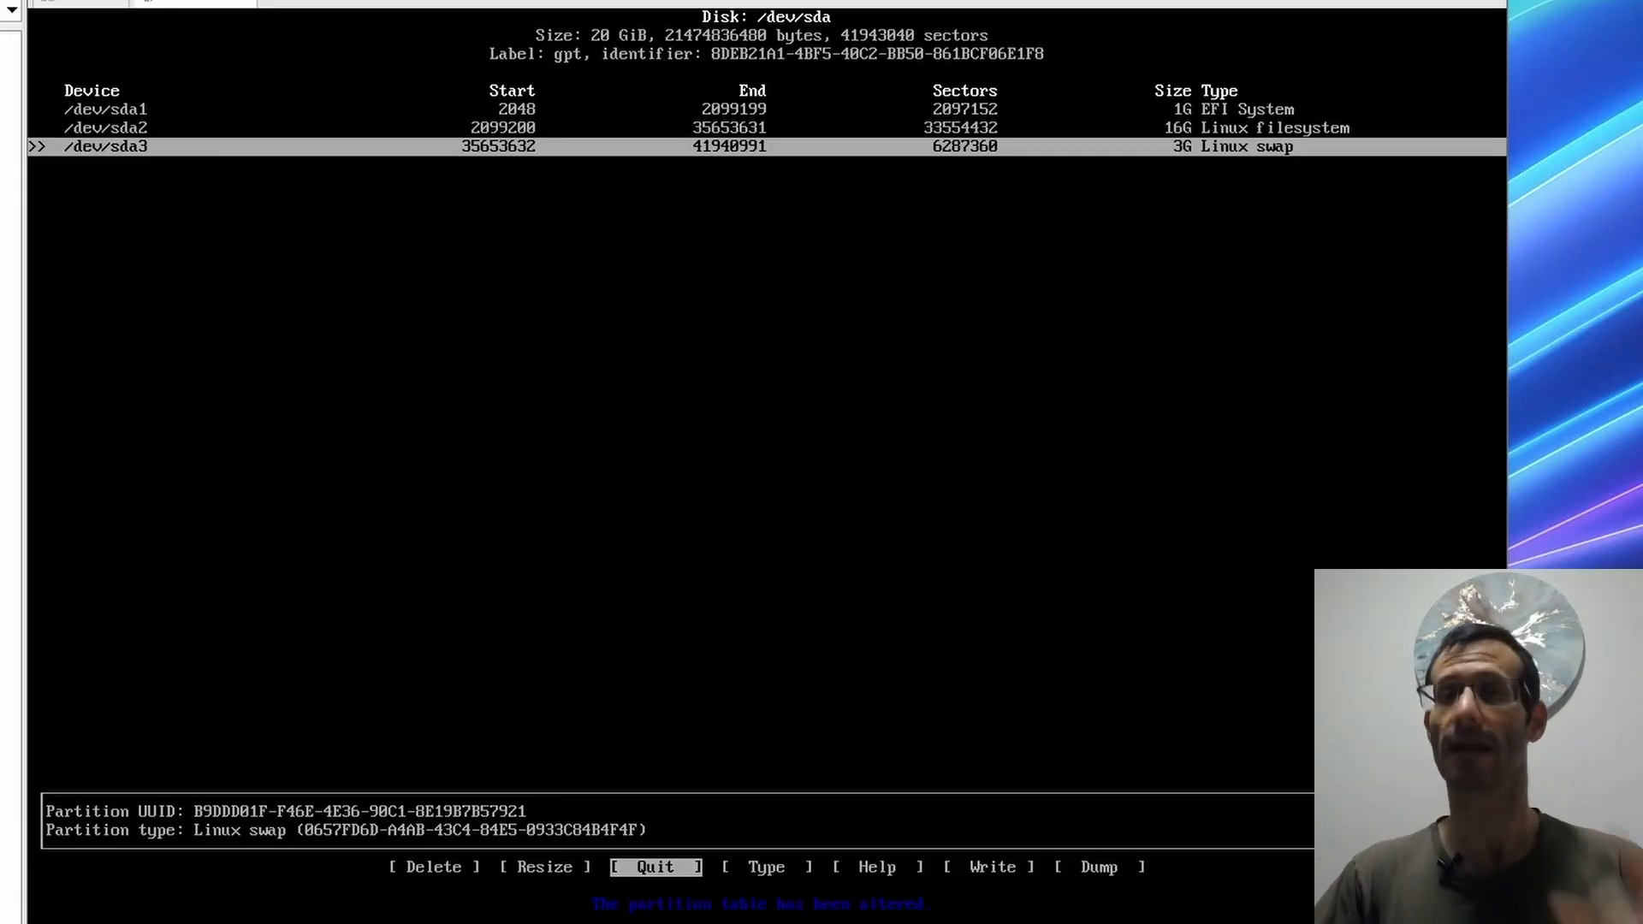
pyautogui.press('Return')
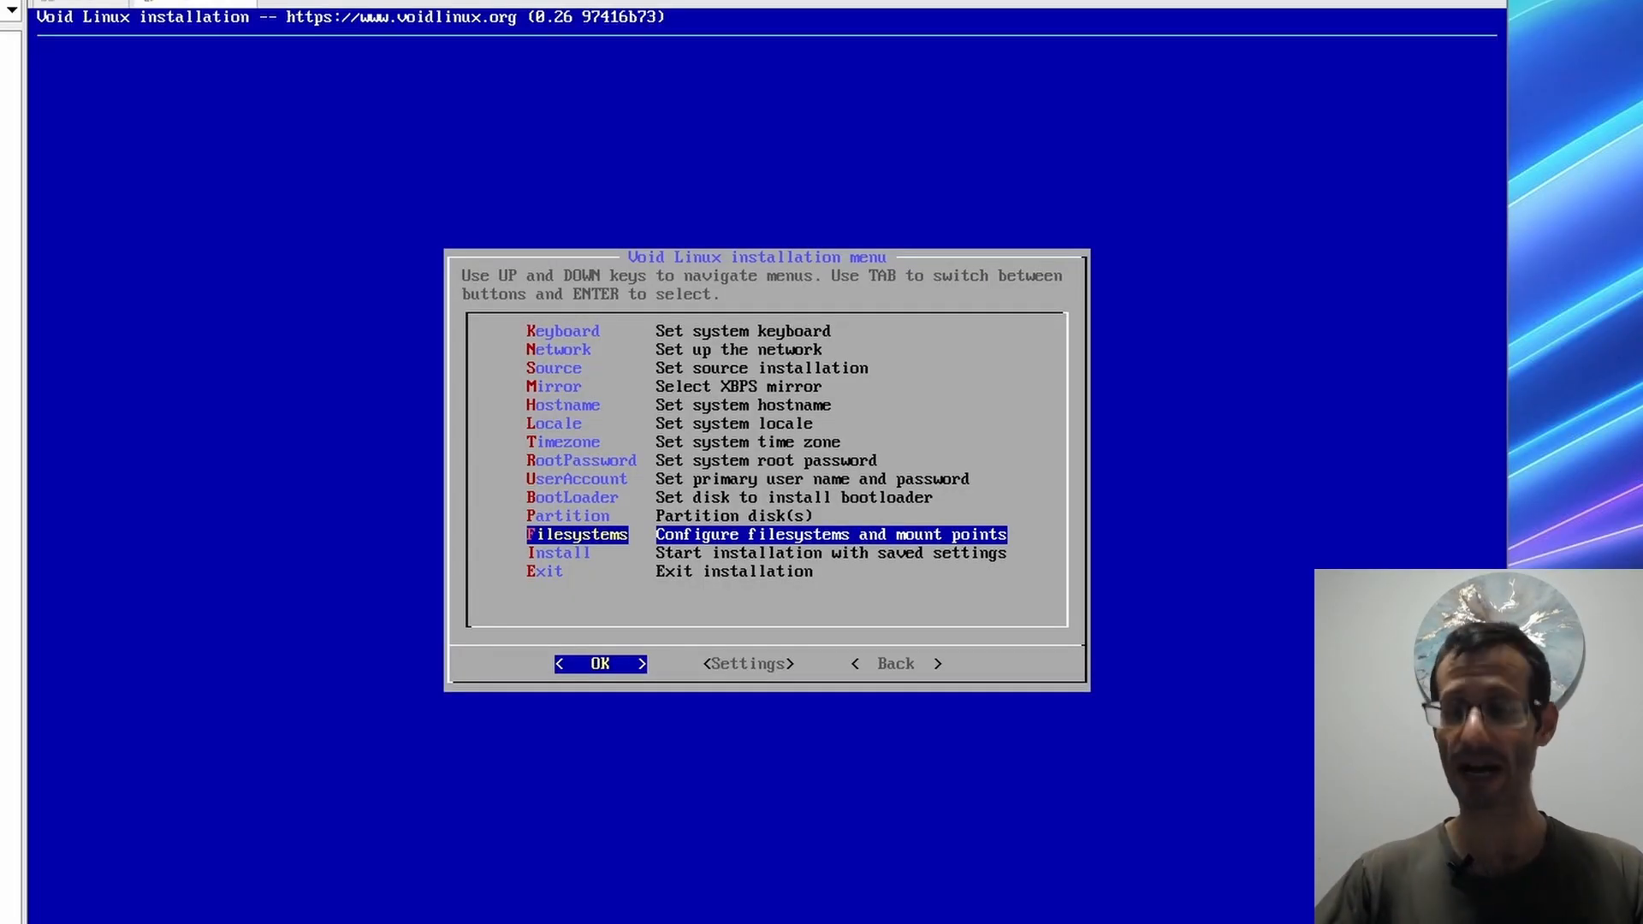
# - Configure /dev/sda1 as a new vfat (FAT32) filesystem with the mount point /boot/efi
pyautogui.press('Return')
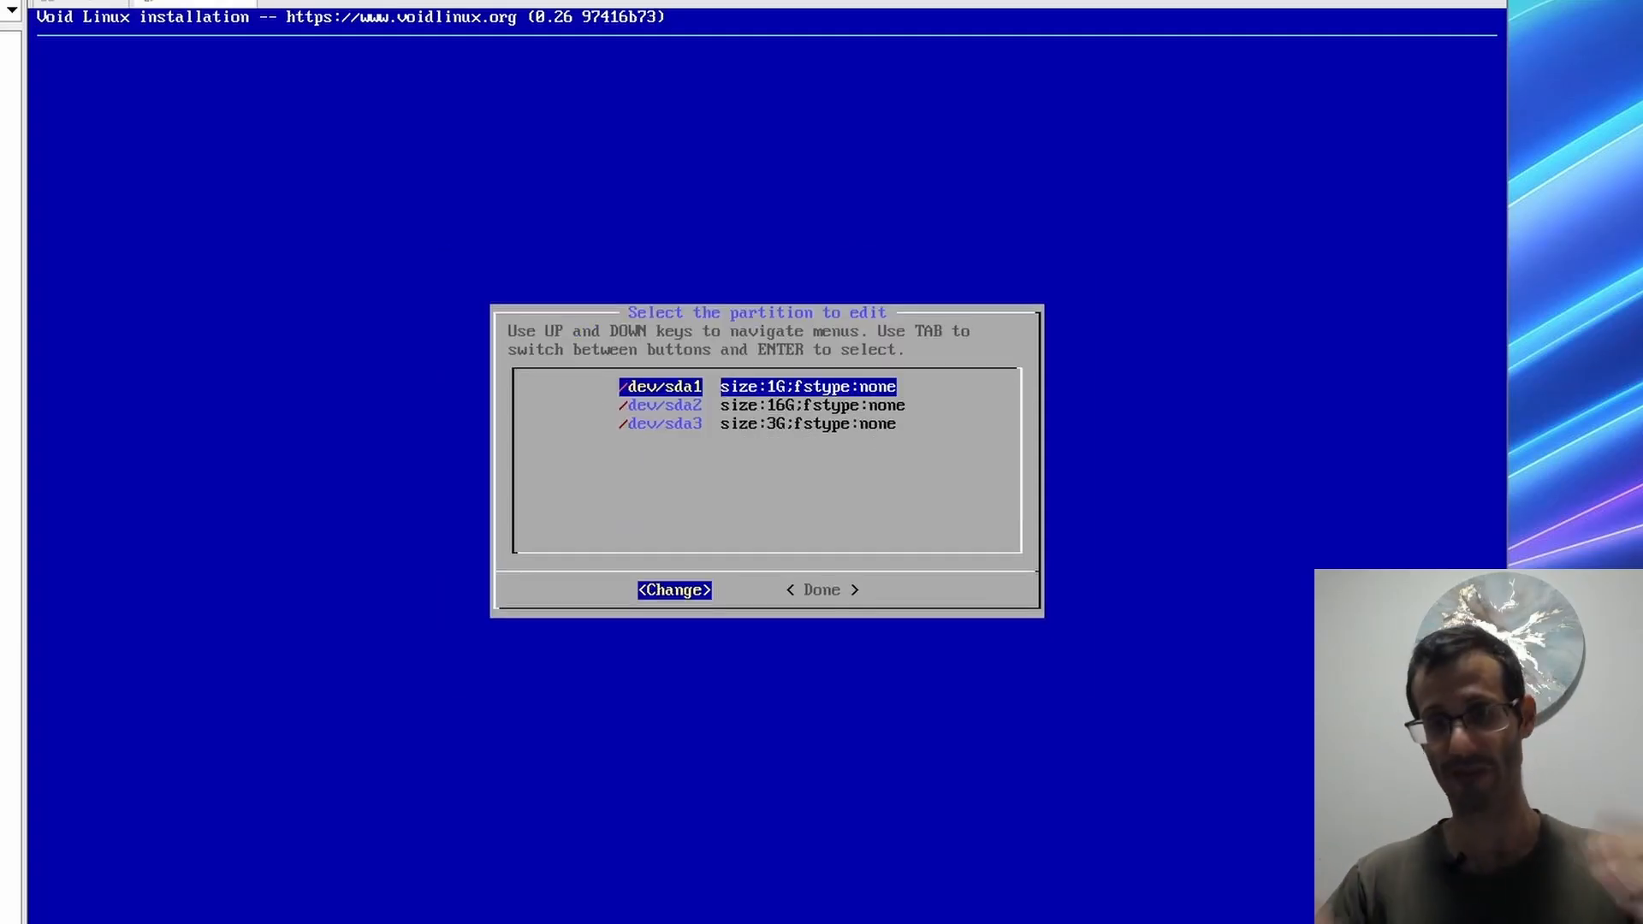
pyautogui.press('Return')
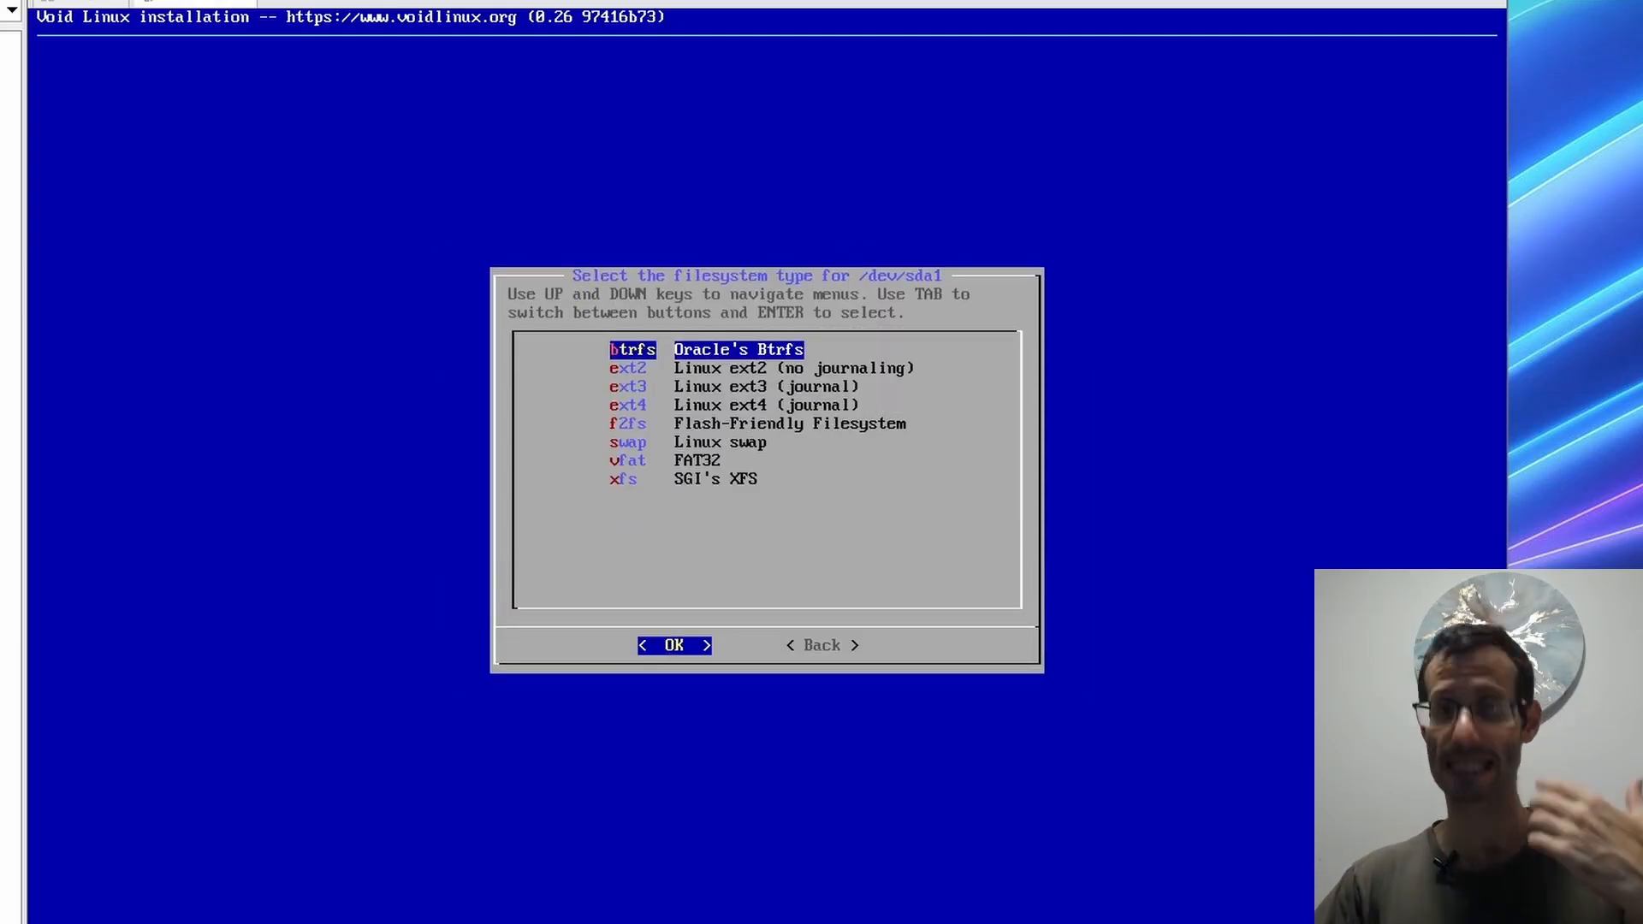
pyautogui.press('Down')
pyautogui.press('Down')
pyautogui.press('Down')
pyautogui.press('Down')
pyautogui.press('Down')
pyautogui.press('Down')
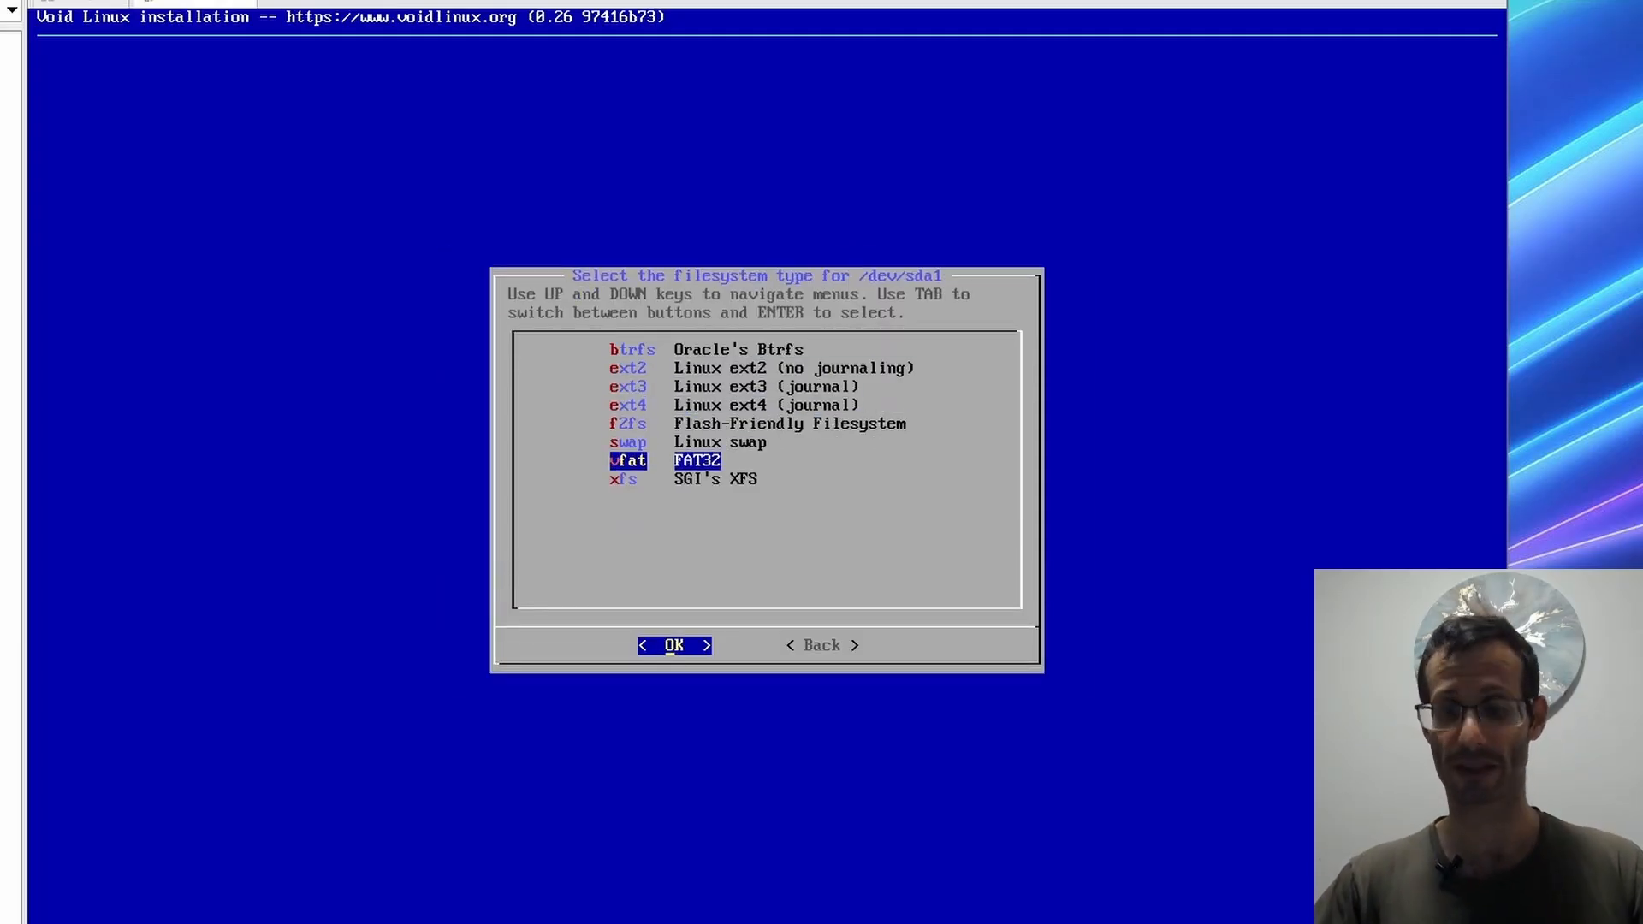
pyautogui.press('Return')
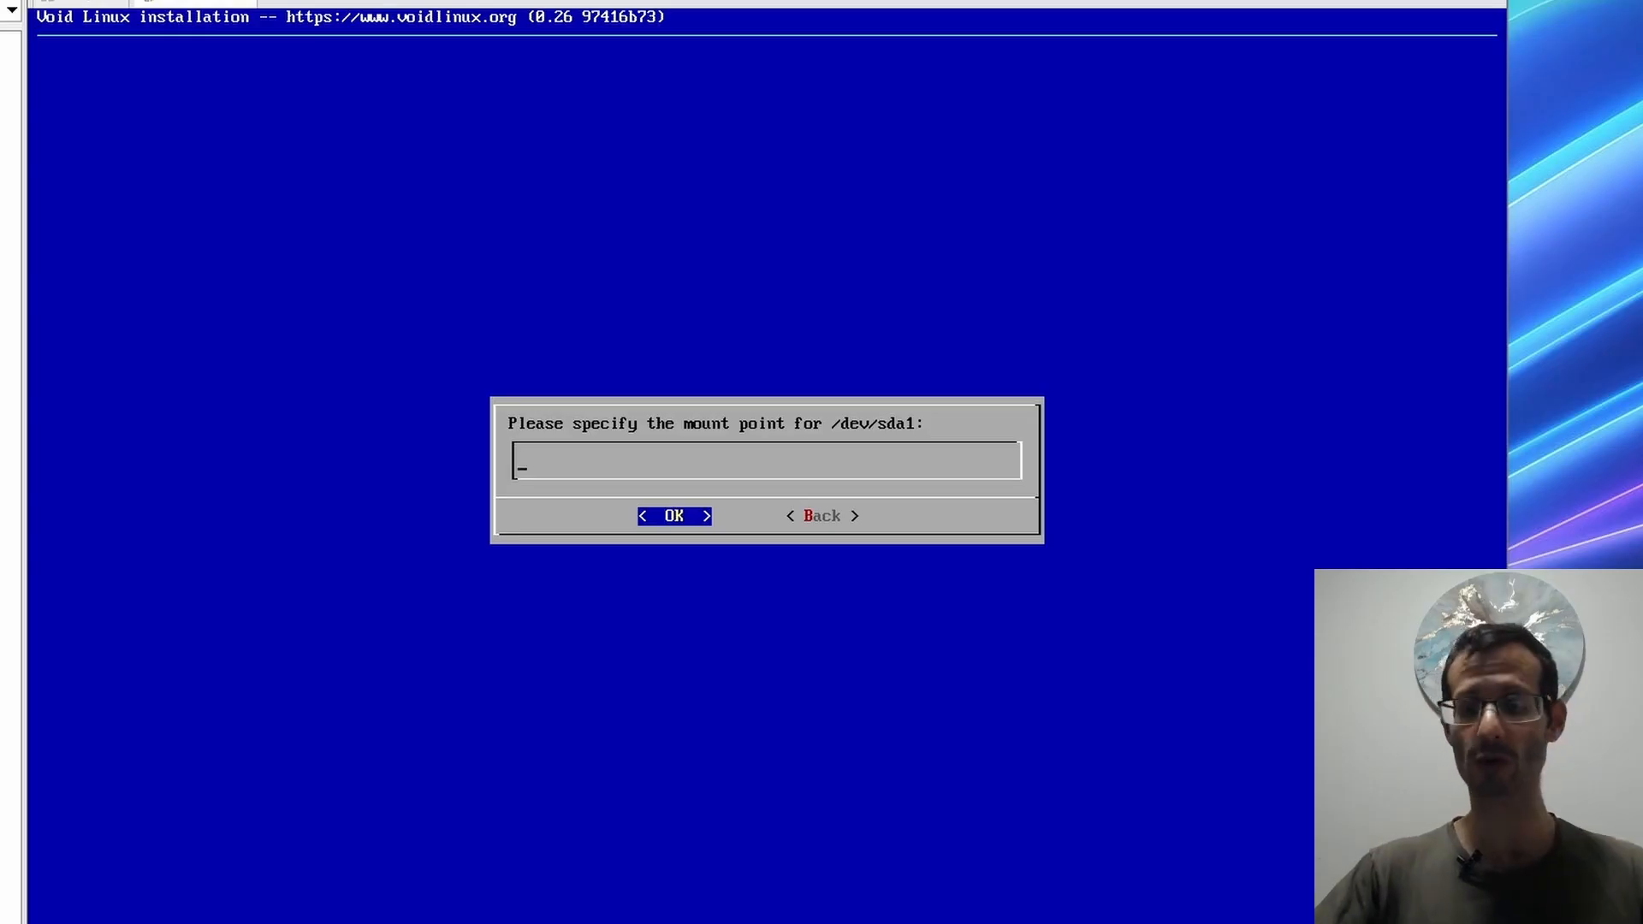
pyautogui.write('/boot/')
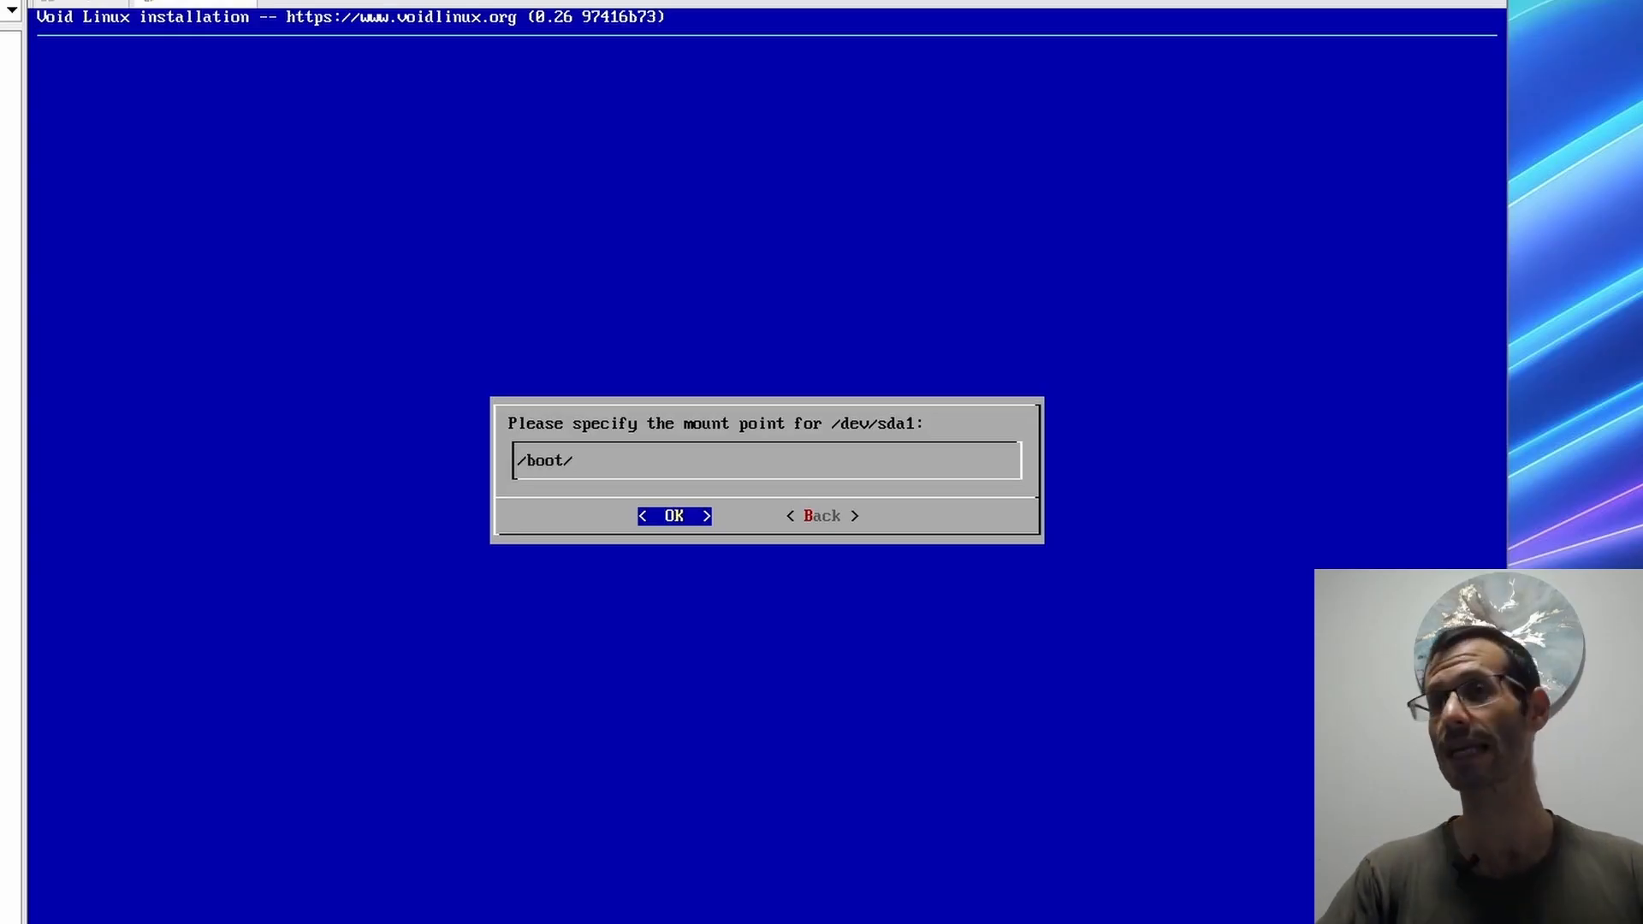
pyautogui.write('efi')
pyautogui.press('Return')
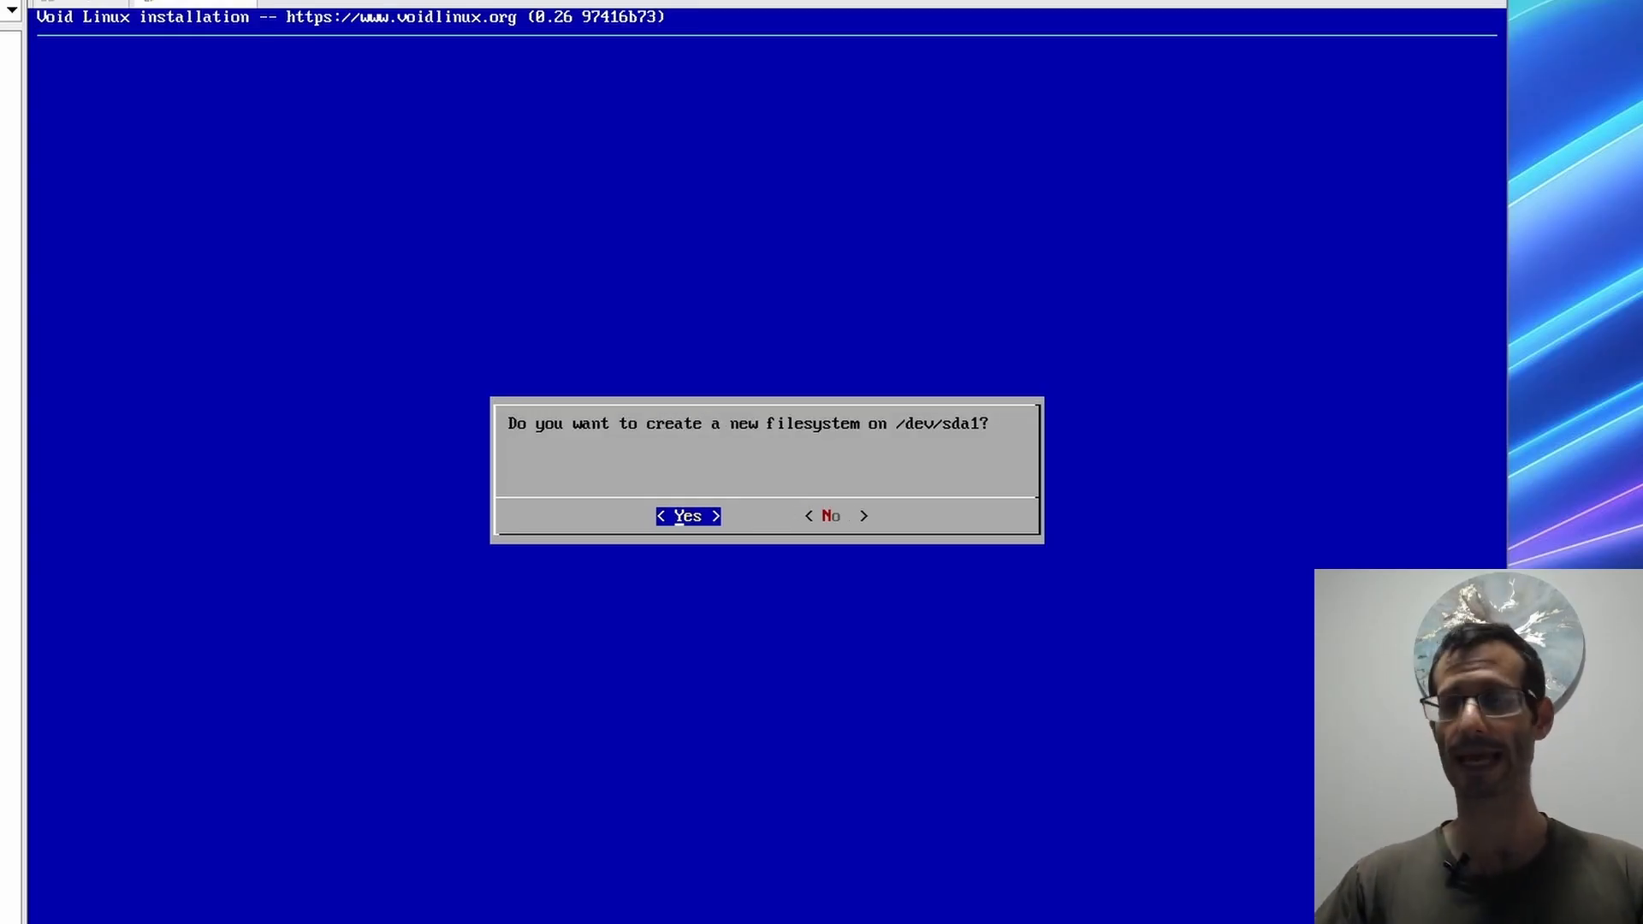
pyautogui.press('Return')
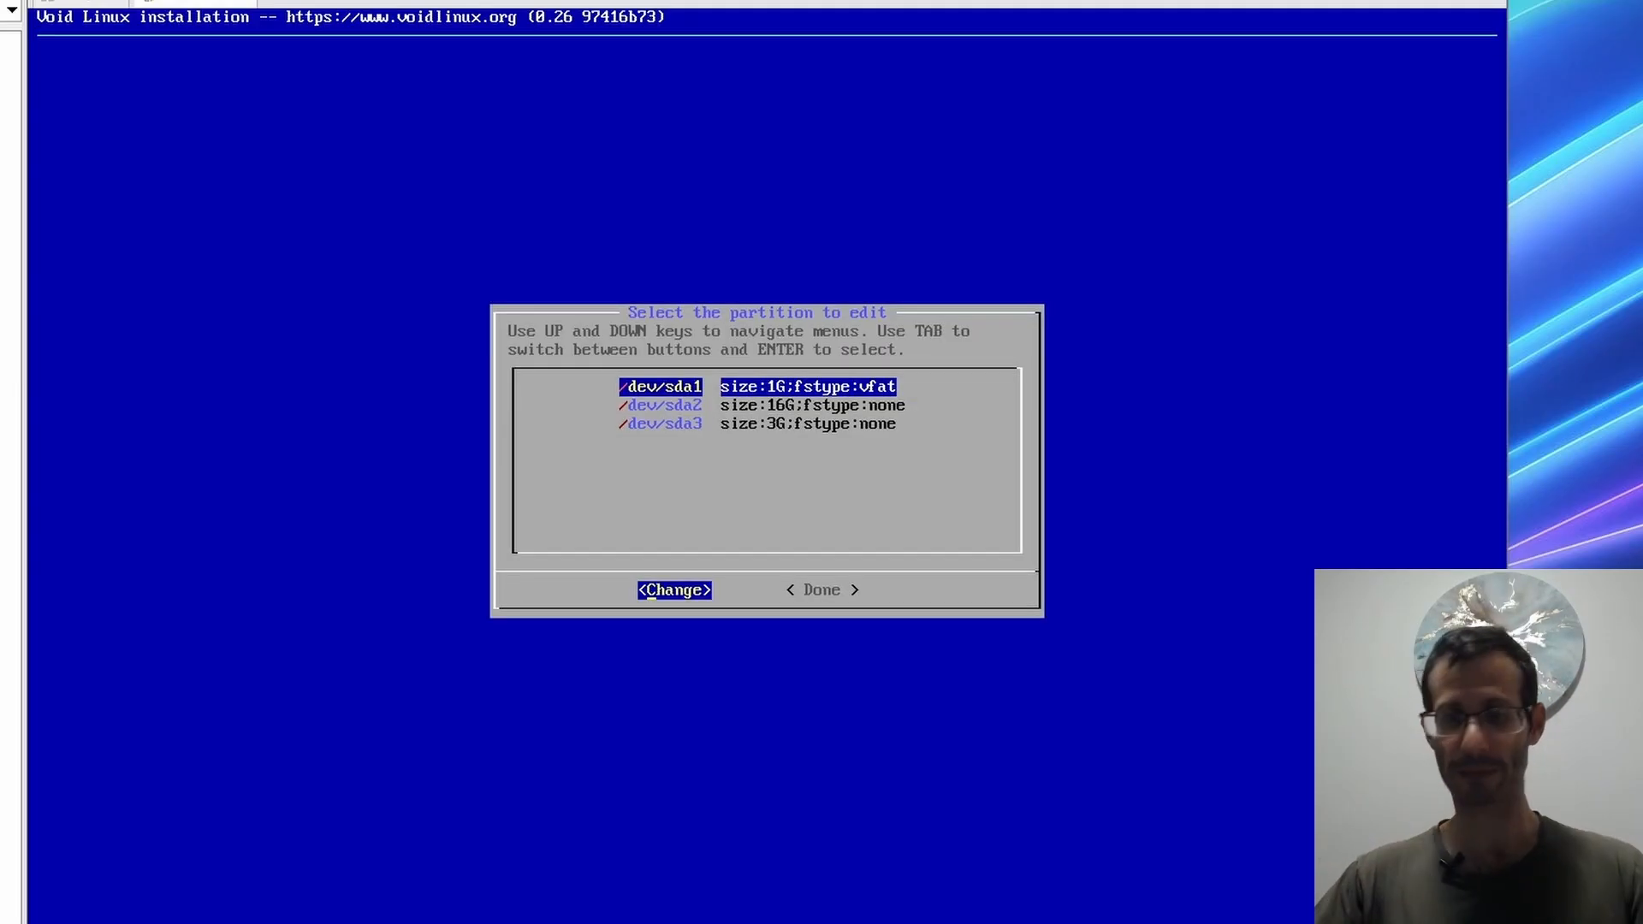
# - Configure /dev/sda2 as a new ext4 filesystem with the mount point /
pyautogui.press('Down')
pyautogui.press('Return')
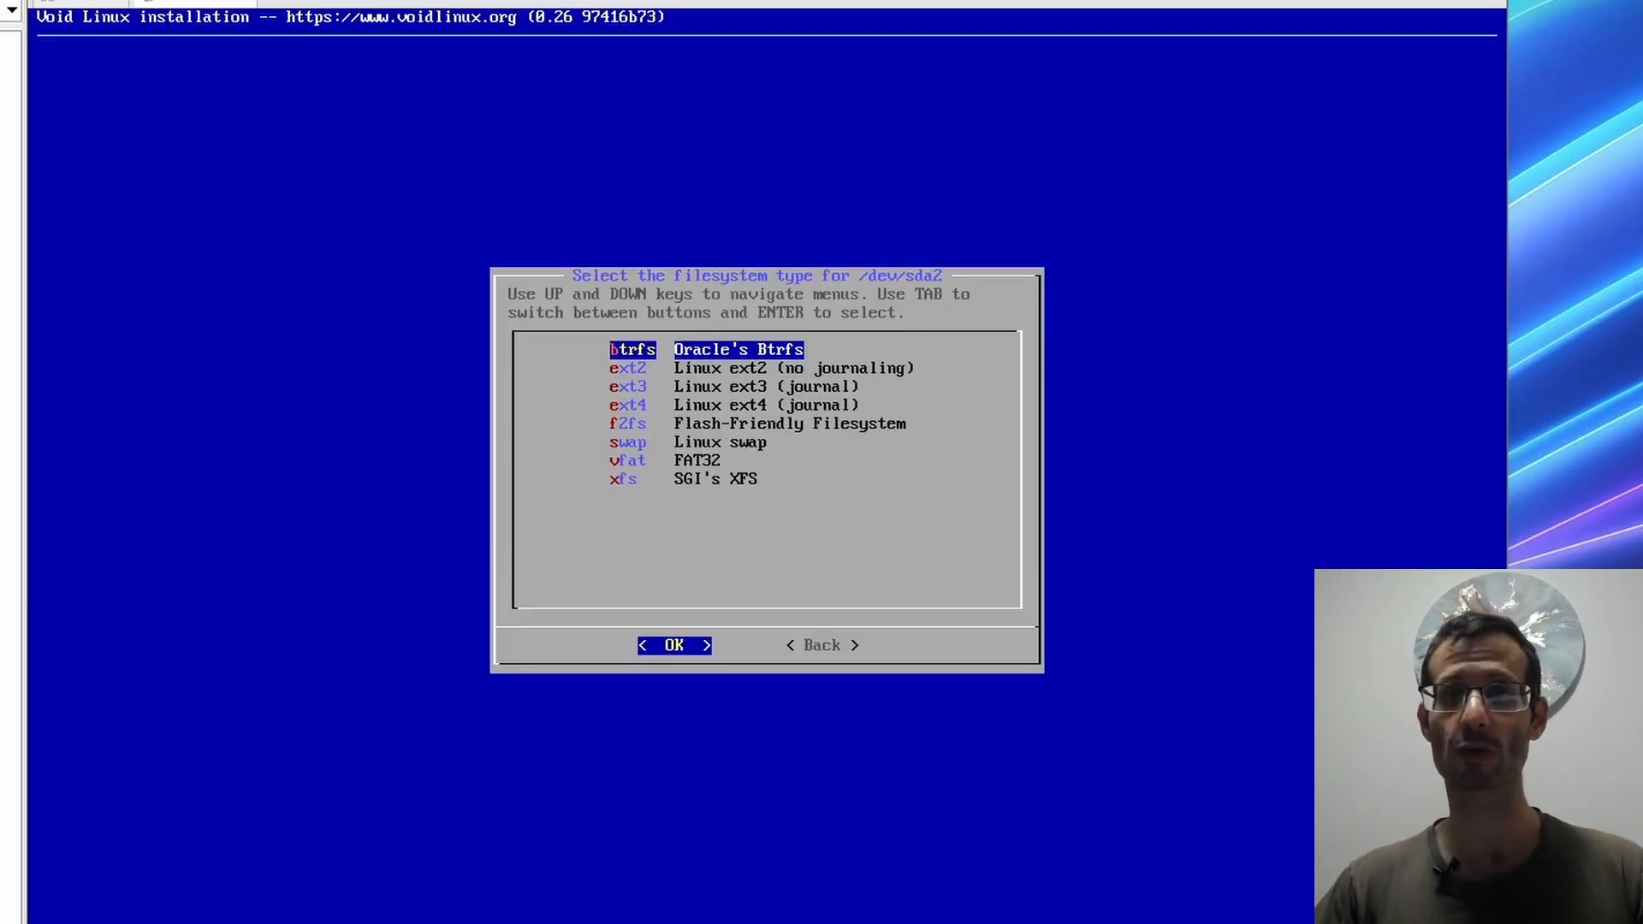
pyautogui.press('Down')
pyautogui.press('Down')
pyautogui.press('Down')
pyautogui.press('Return')
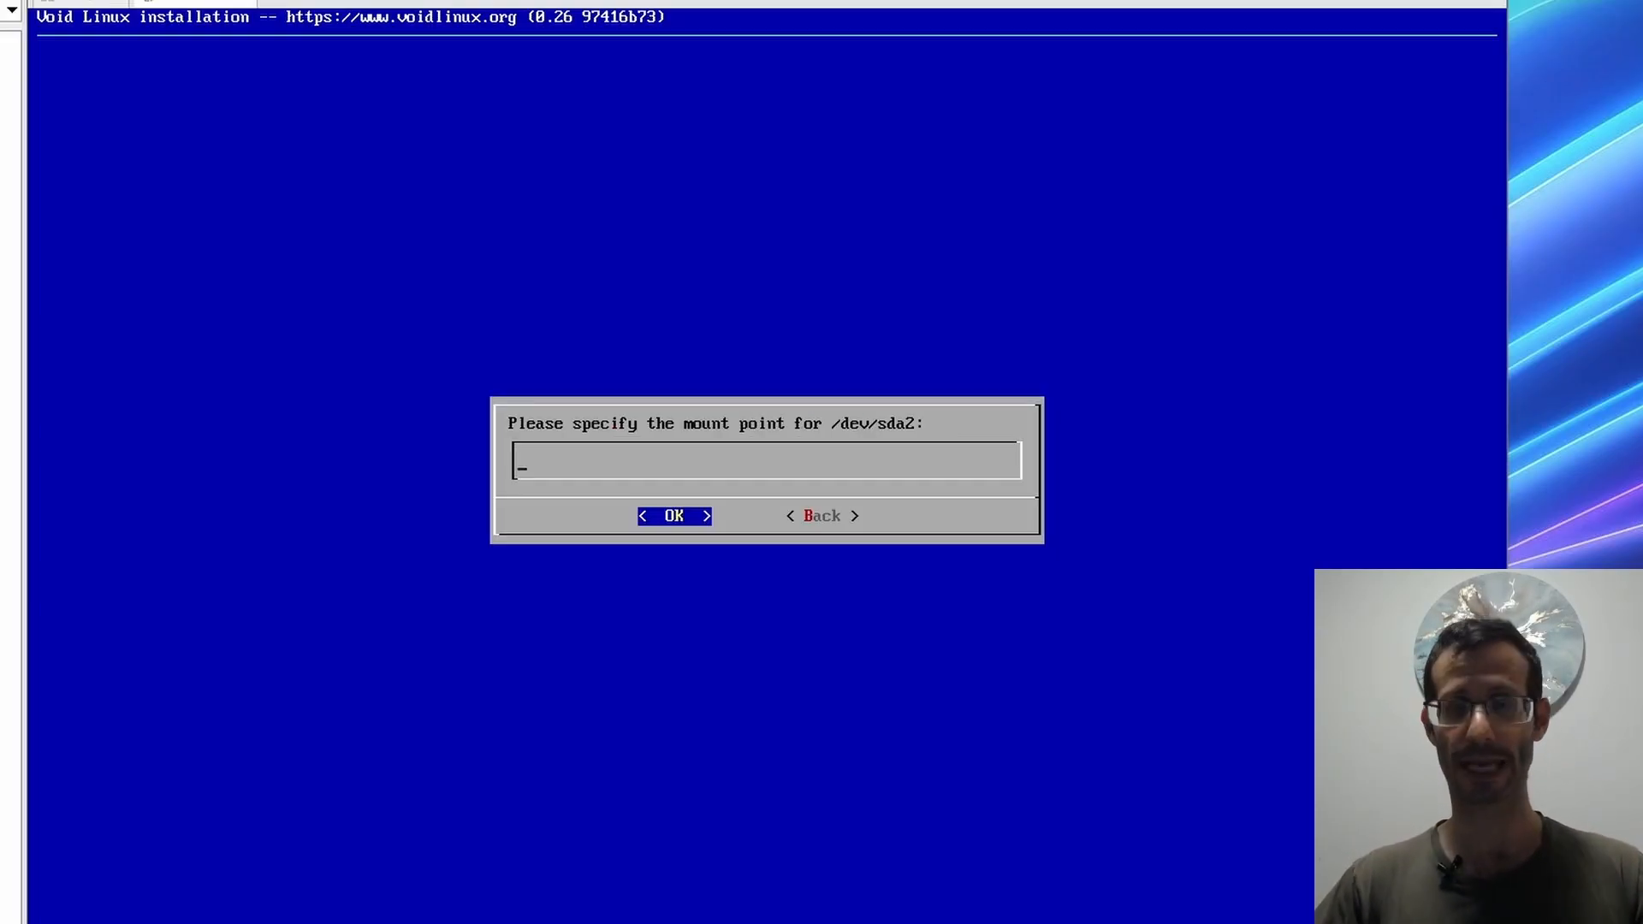
pyautogui.write('/')
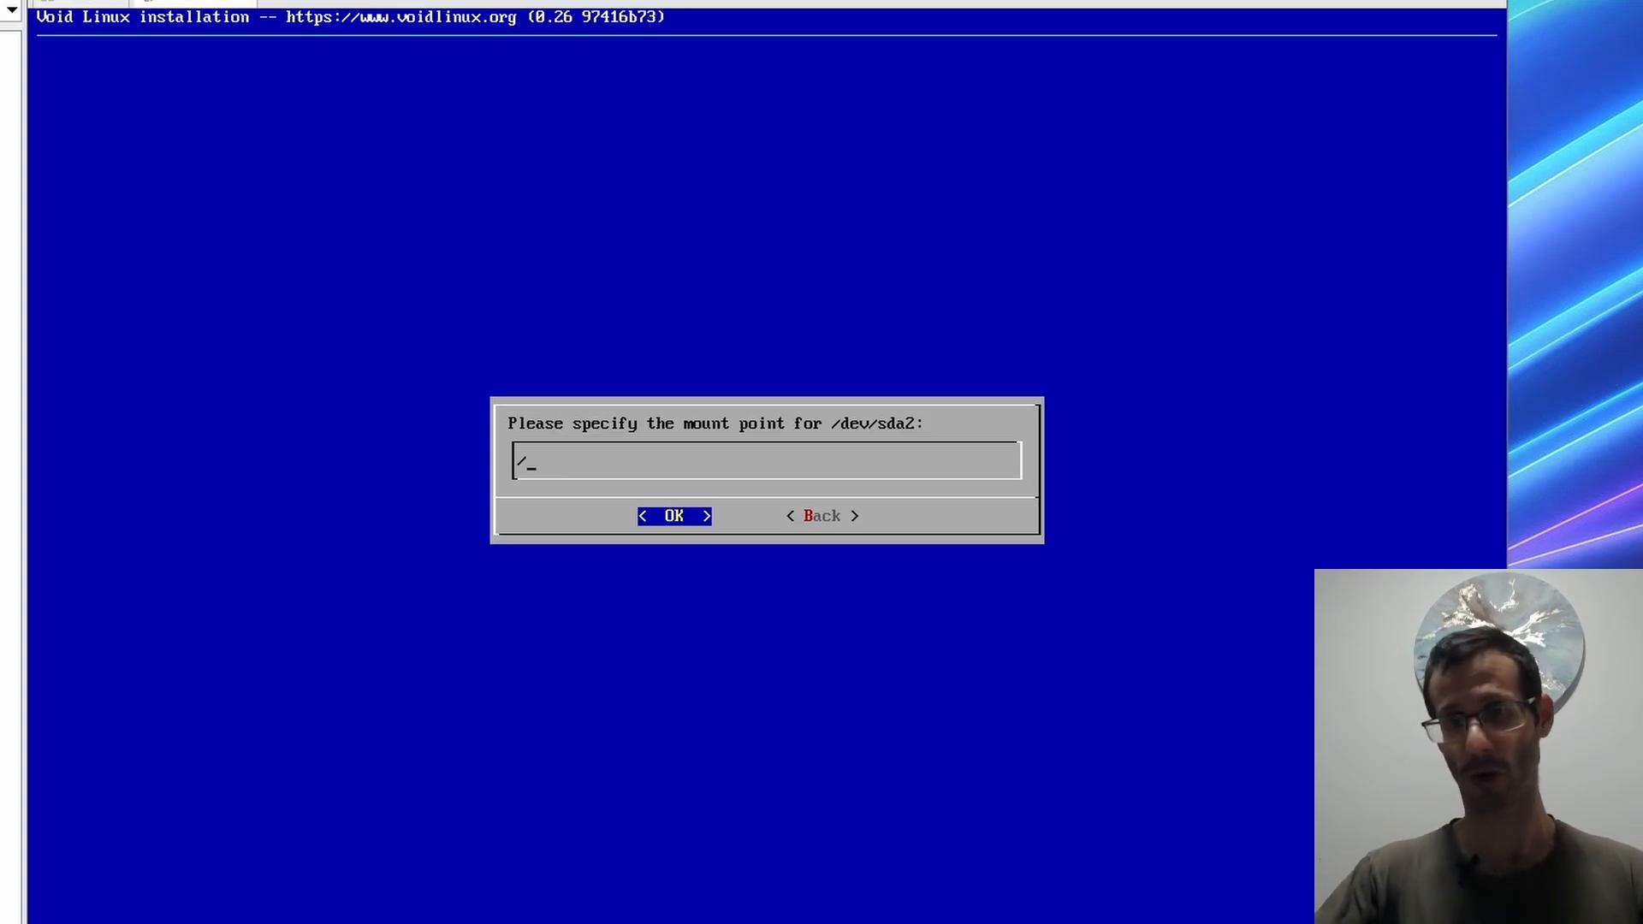
pyautogui.press('Return')
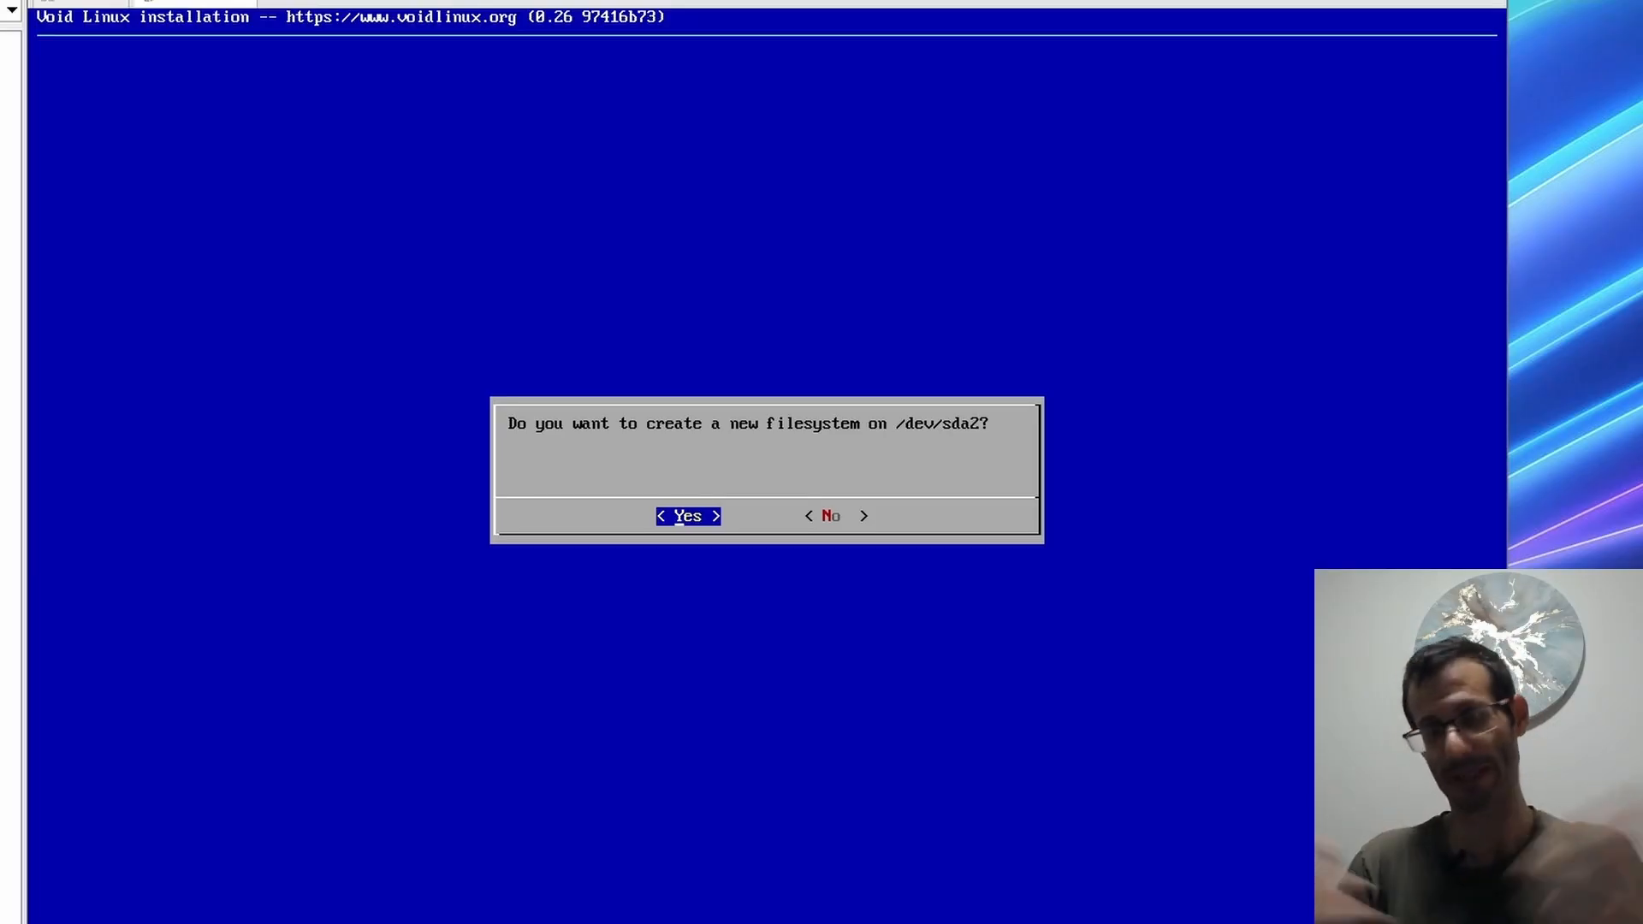
pyautogui.press('Return')
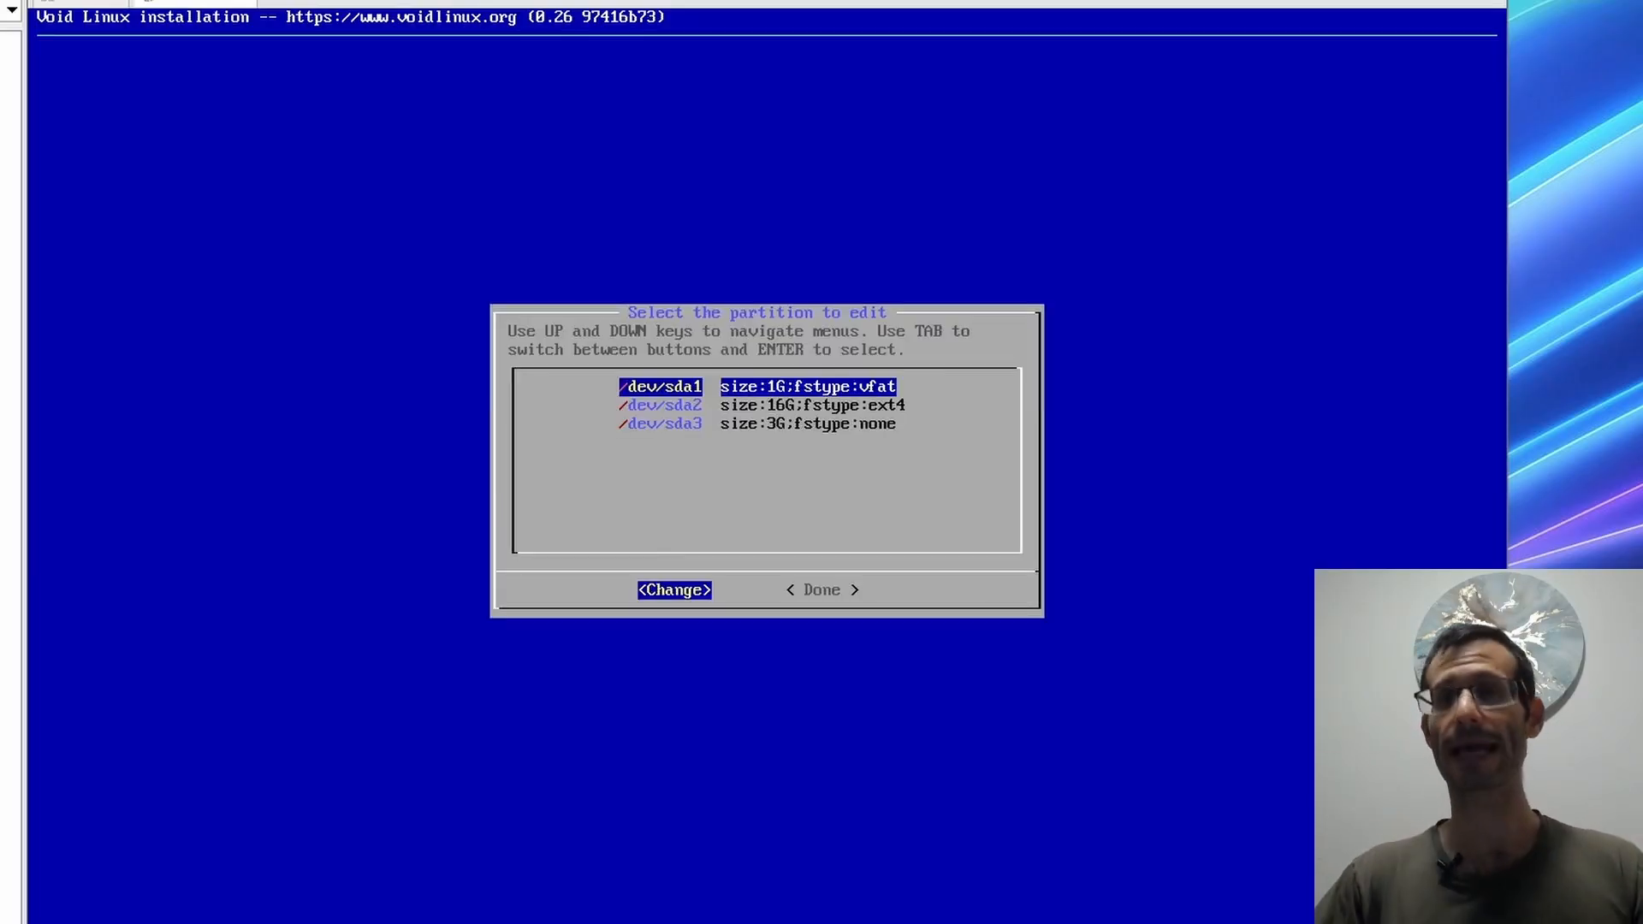
# - Set the filesystem type of /dev/sda3 to Linux swap and finish the filesystem configuration
pyautogui.press('Down')
pyautogui.press('Down')
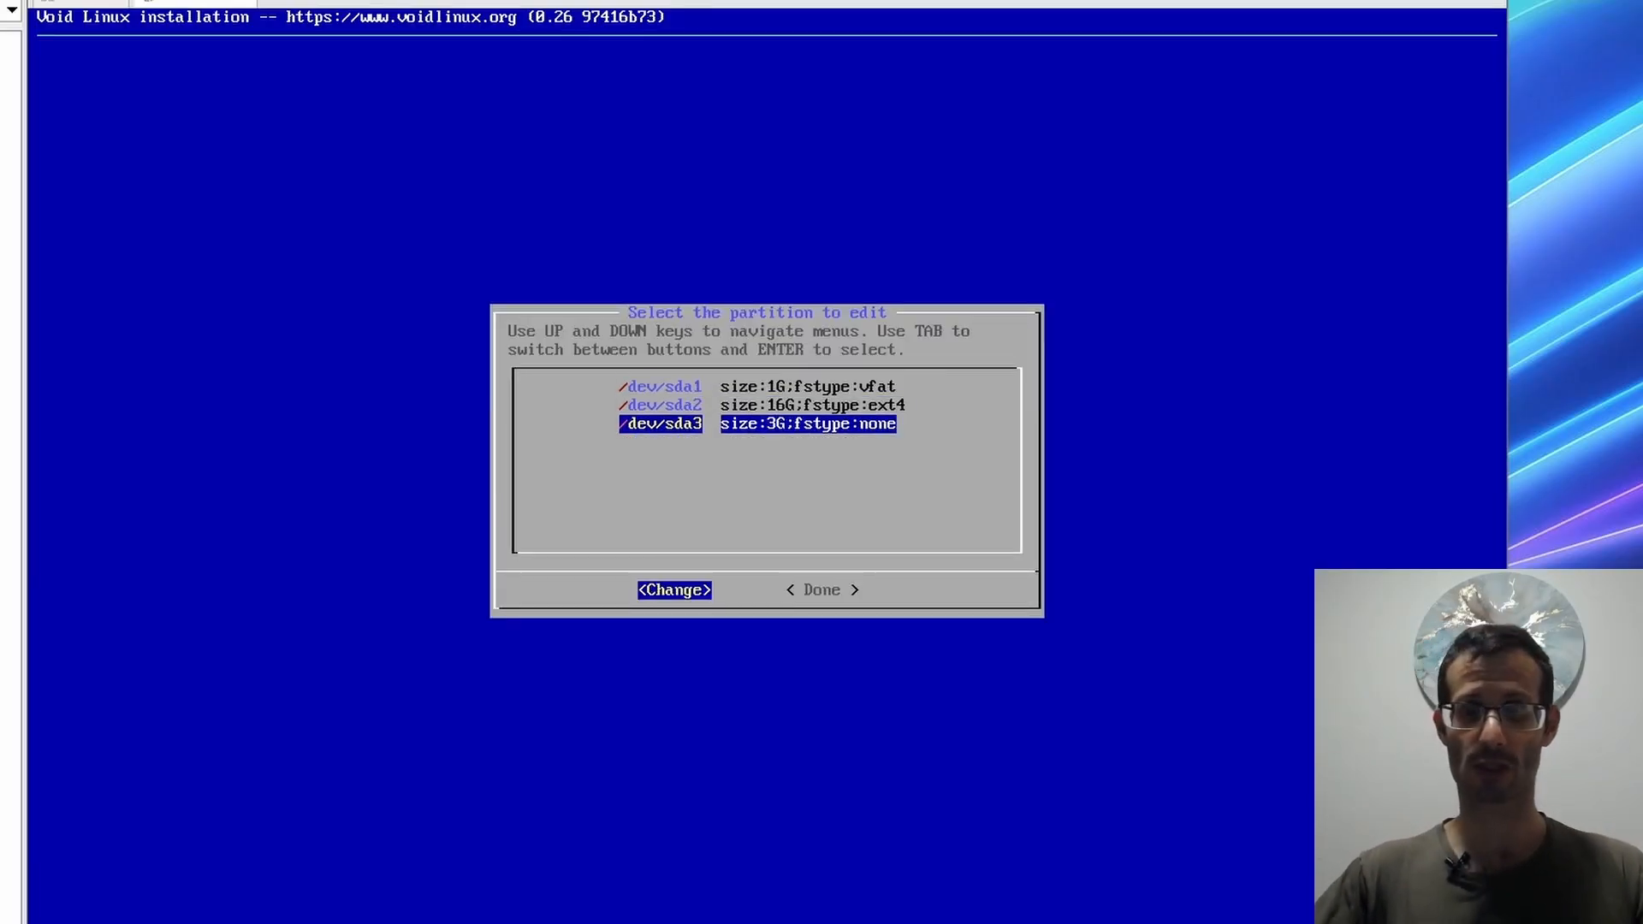
pyautogui.press('Return')
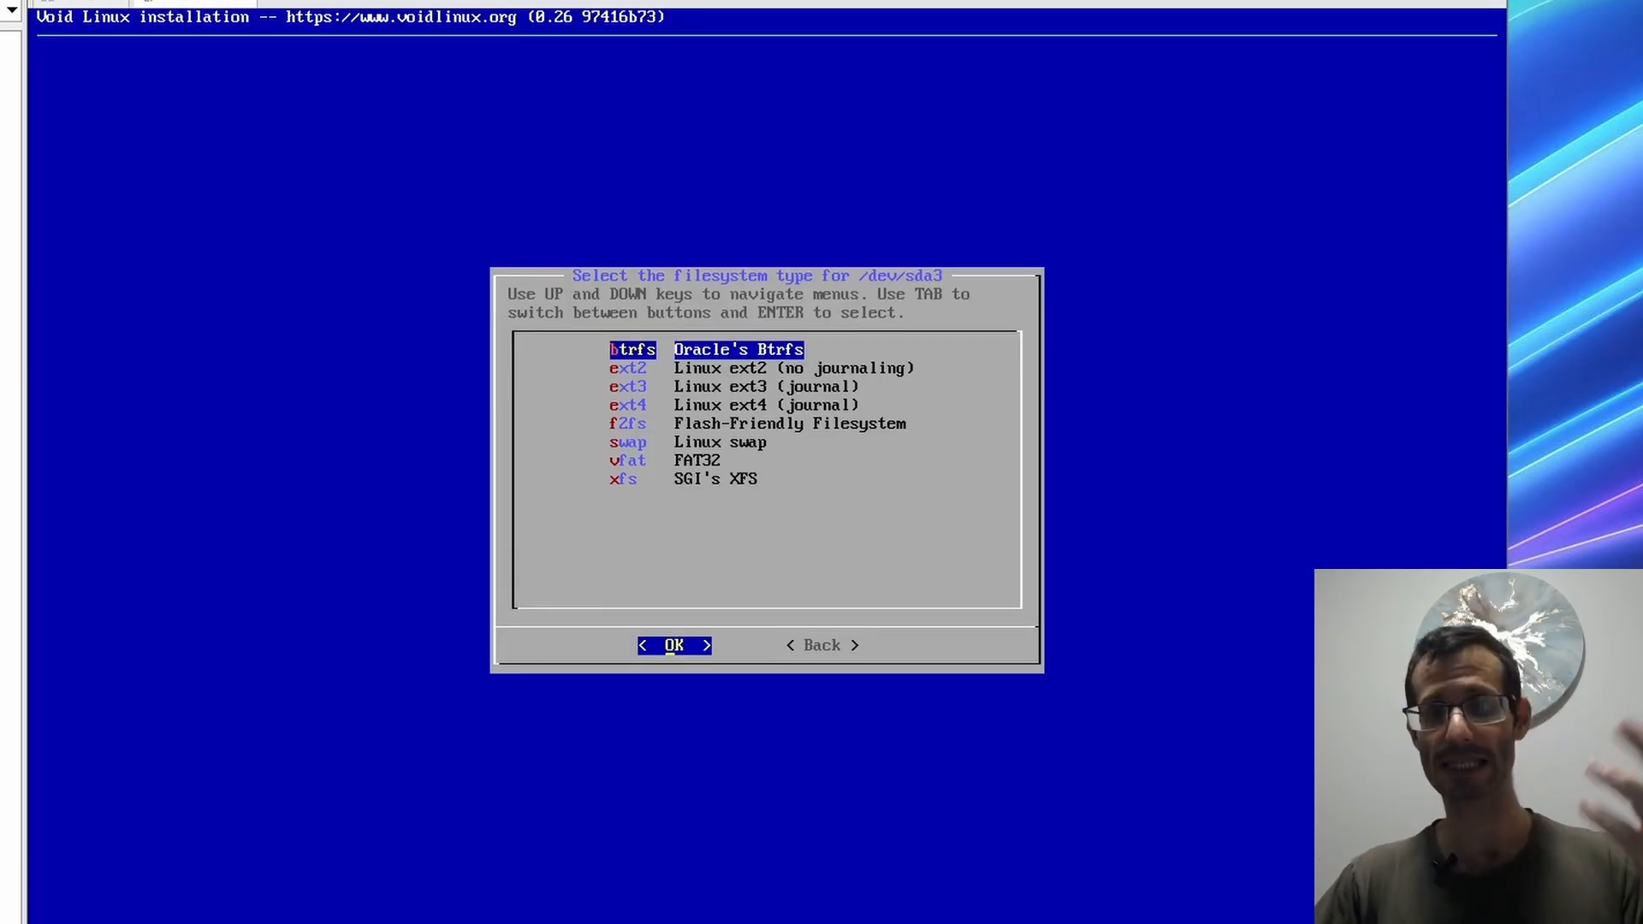
pyautogui.press('Down')
pyautogui.press('Down')
pyautogui.press('Down')
pyautogui.press('Down')
pyautogui.press('Down')
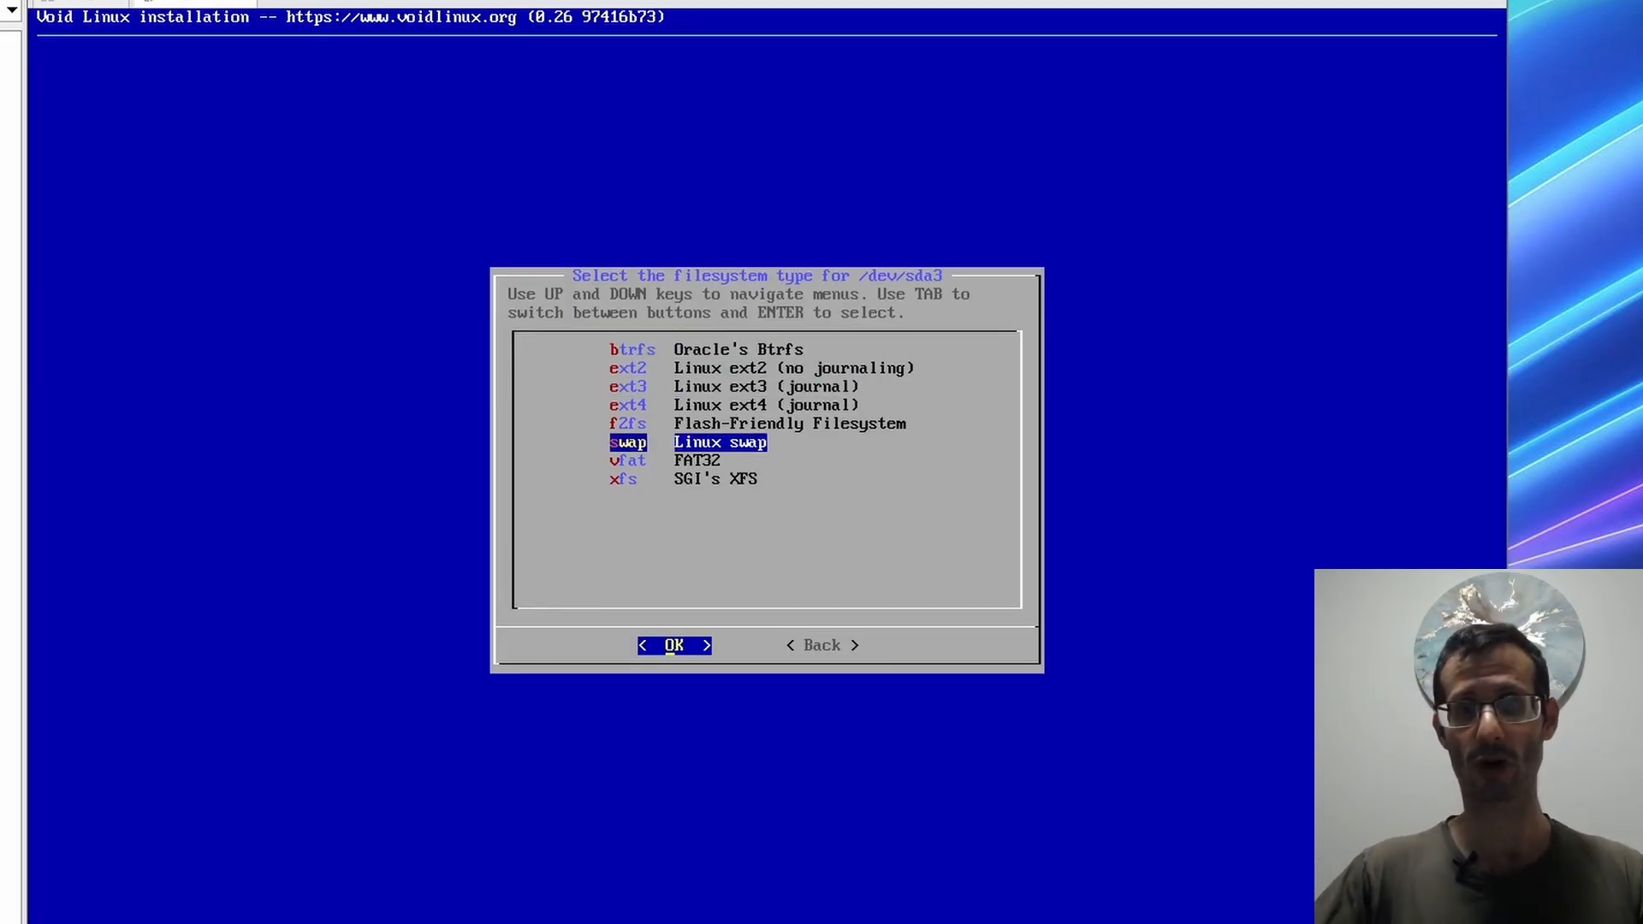
pyautogui.press('Return')
pyautogui.press('Return')
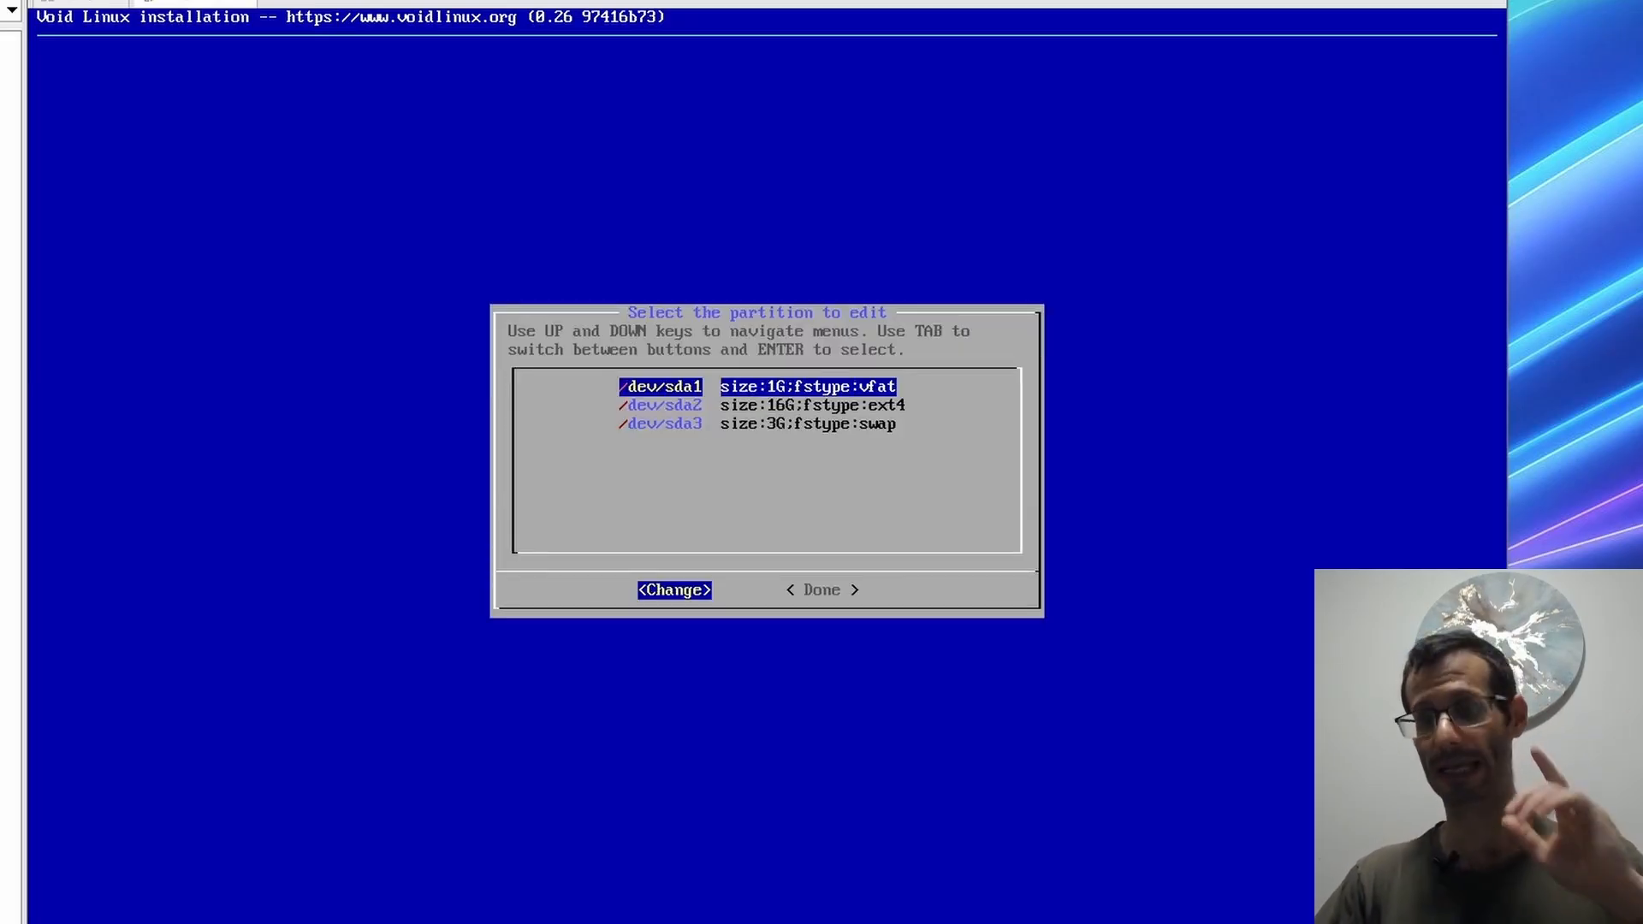
pyautogui.press('Tab')
pyautogui.press('Return')
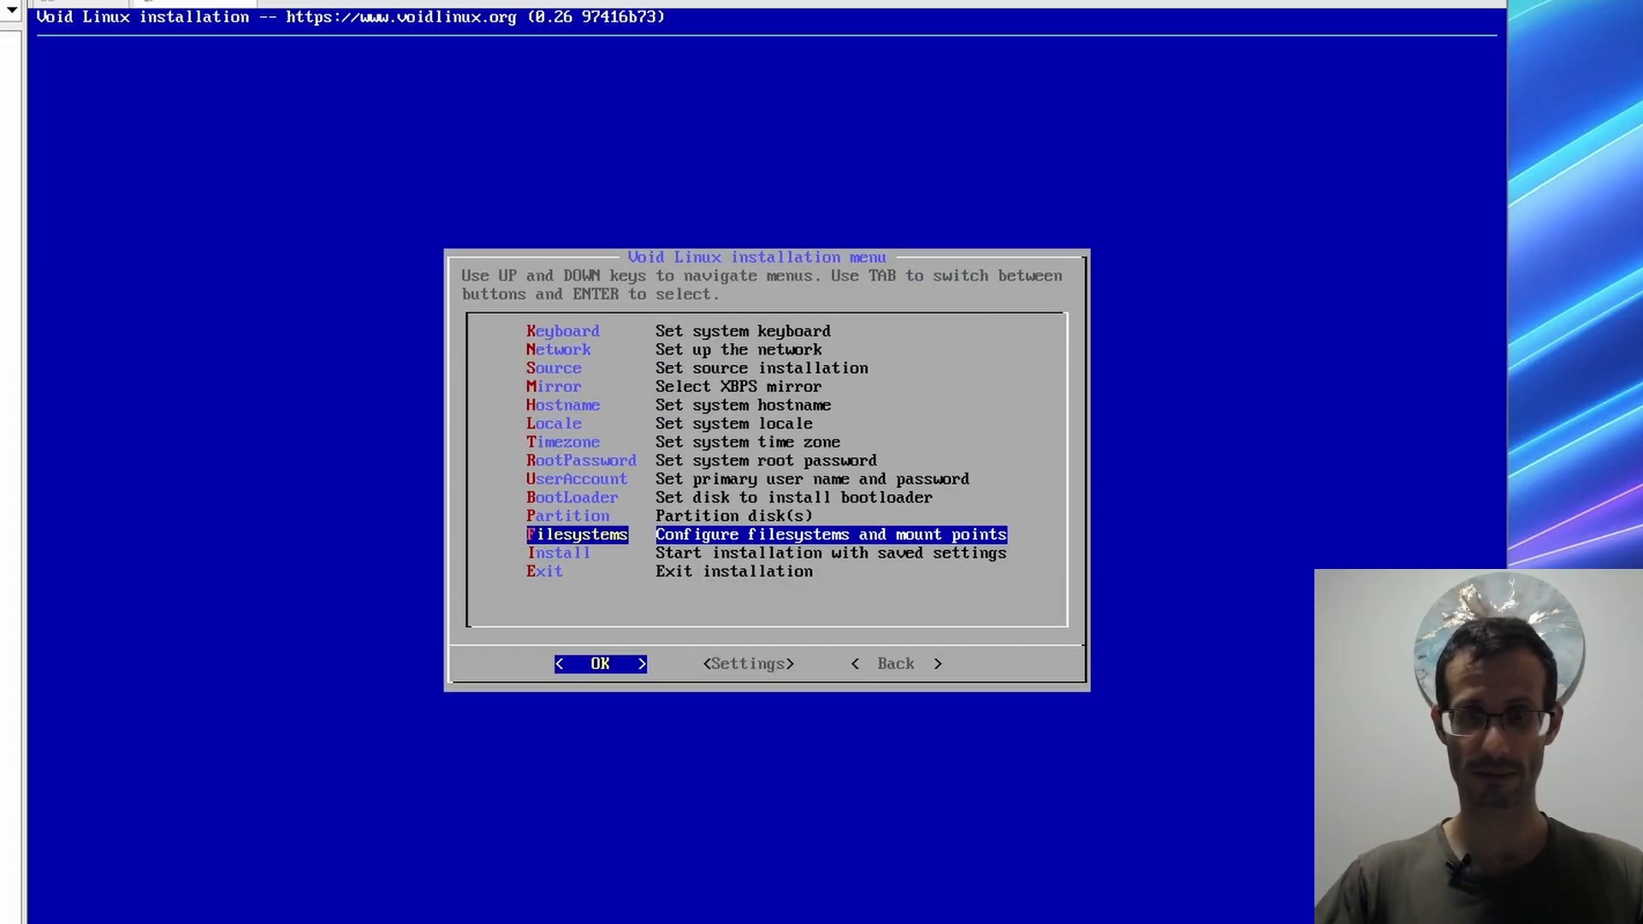
# - Run the installation with the saved settings, accept the preselected services and reboot the system
pyautogui.press('Down')
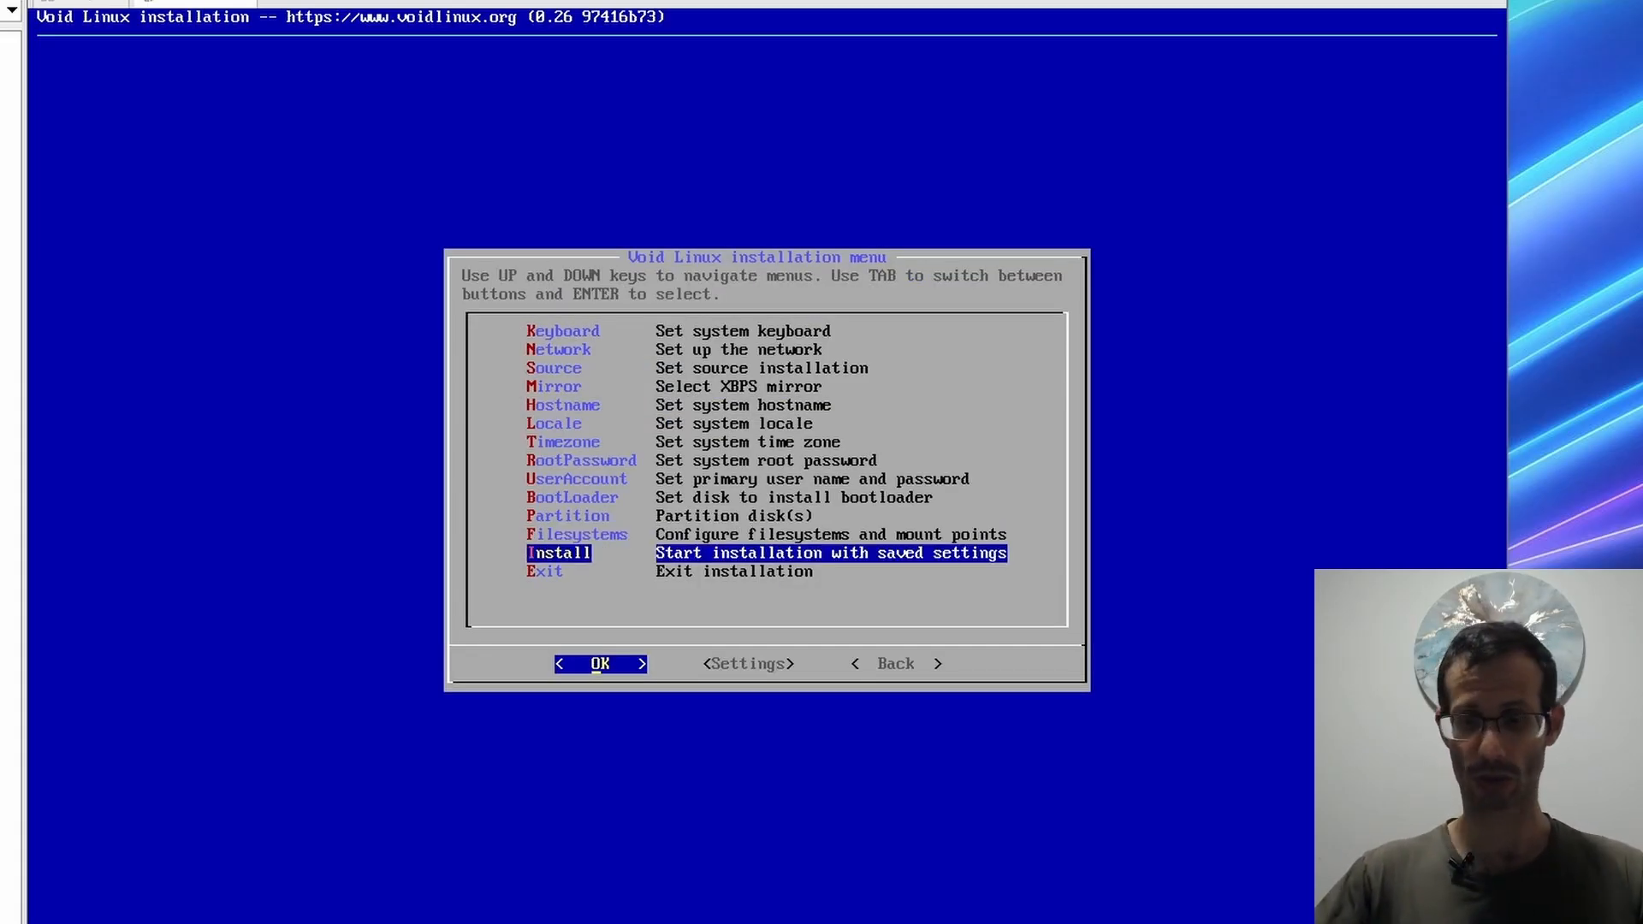
pyautogui.press('Return')
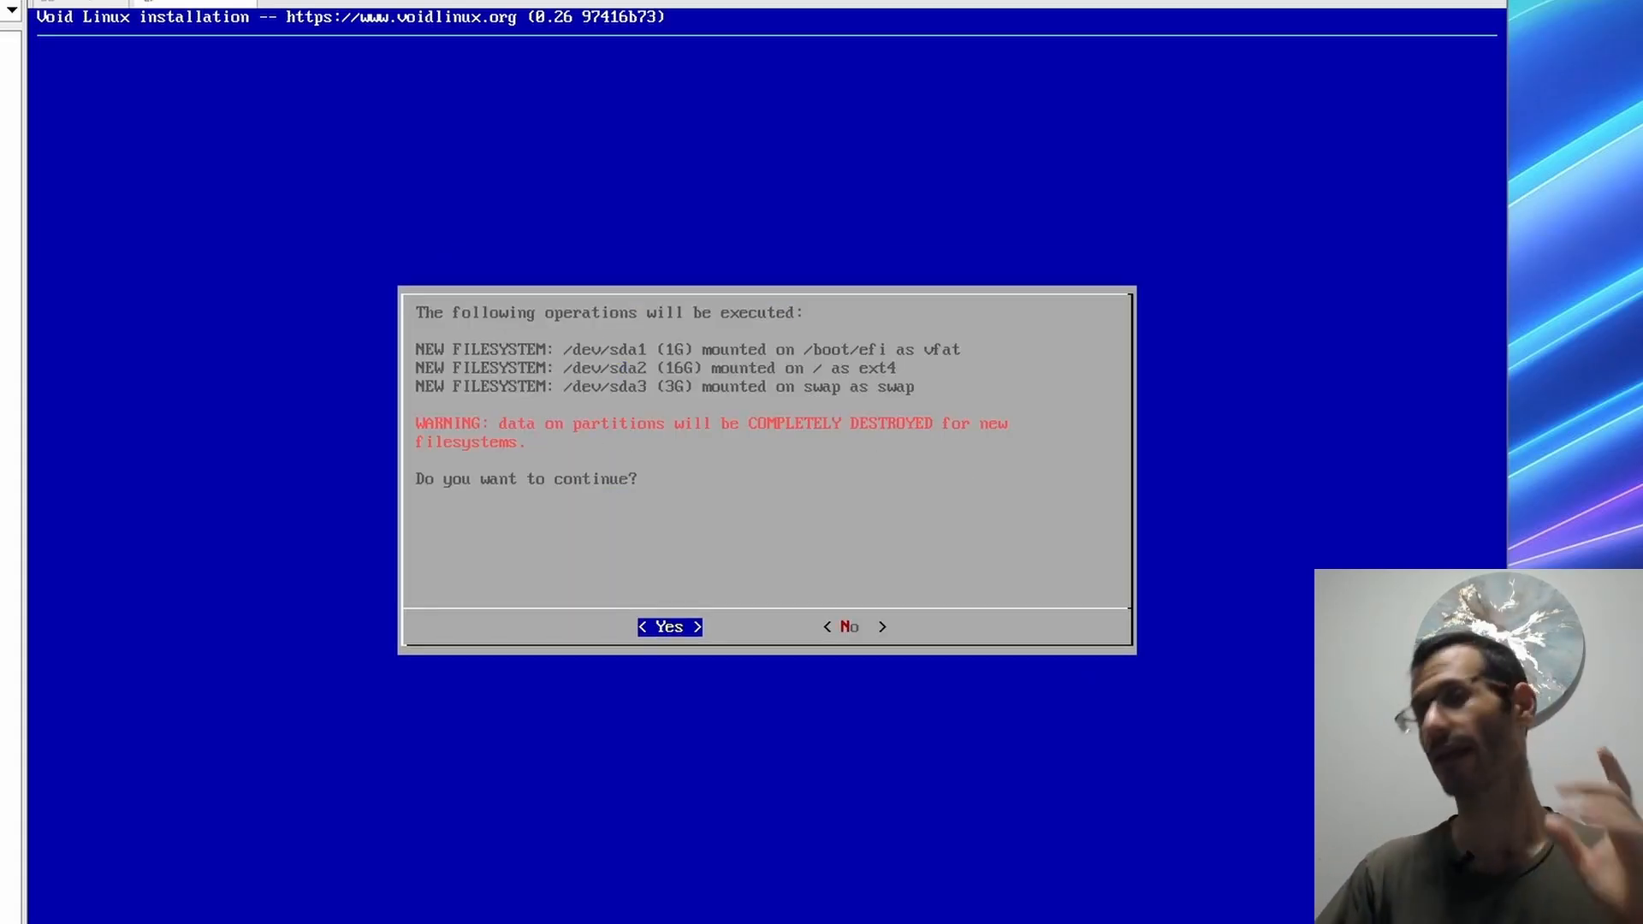
pyautogui.press('Return')
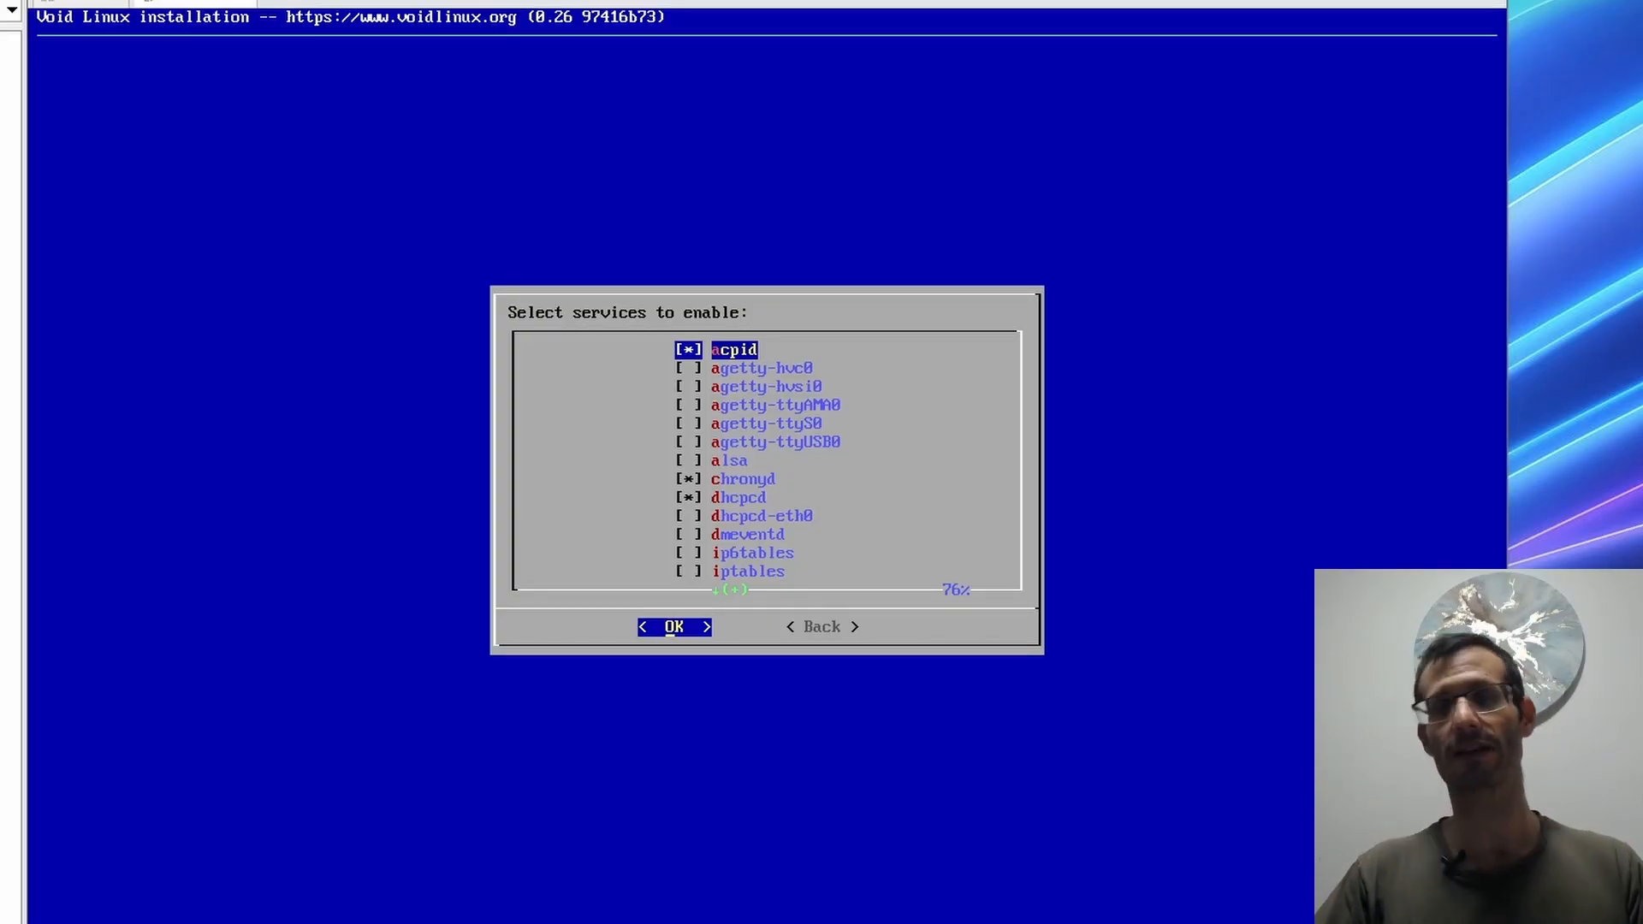
pyautogui.press('Return')
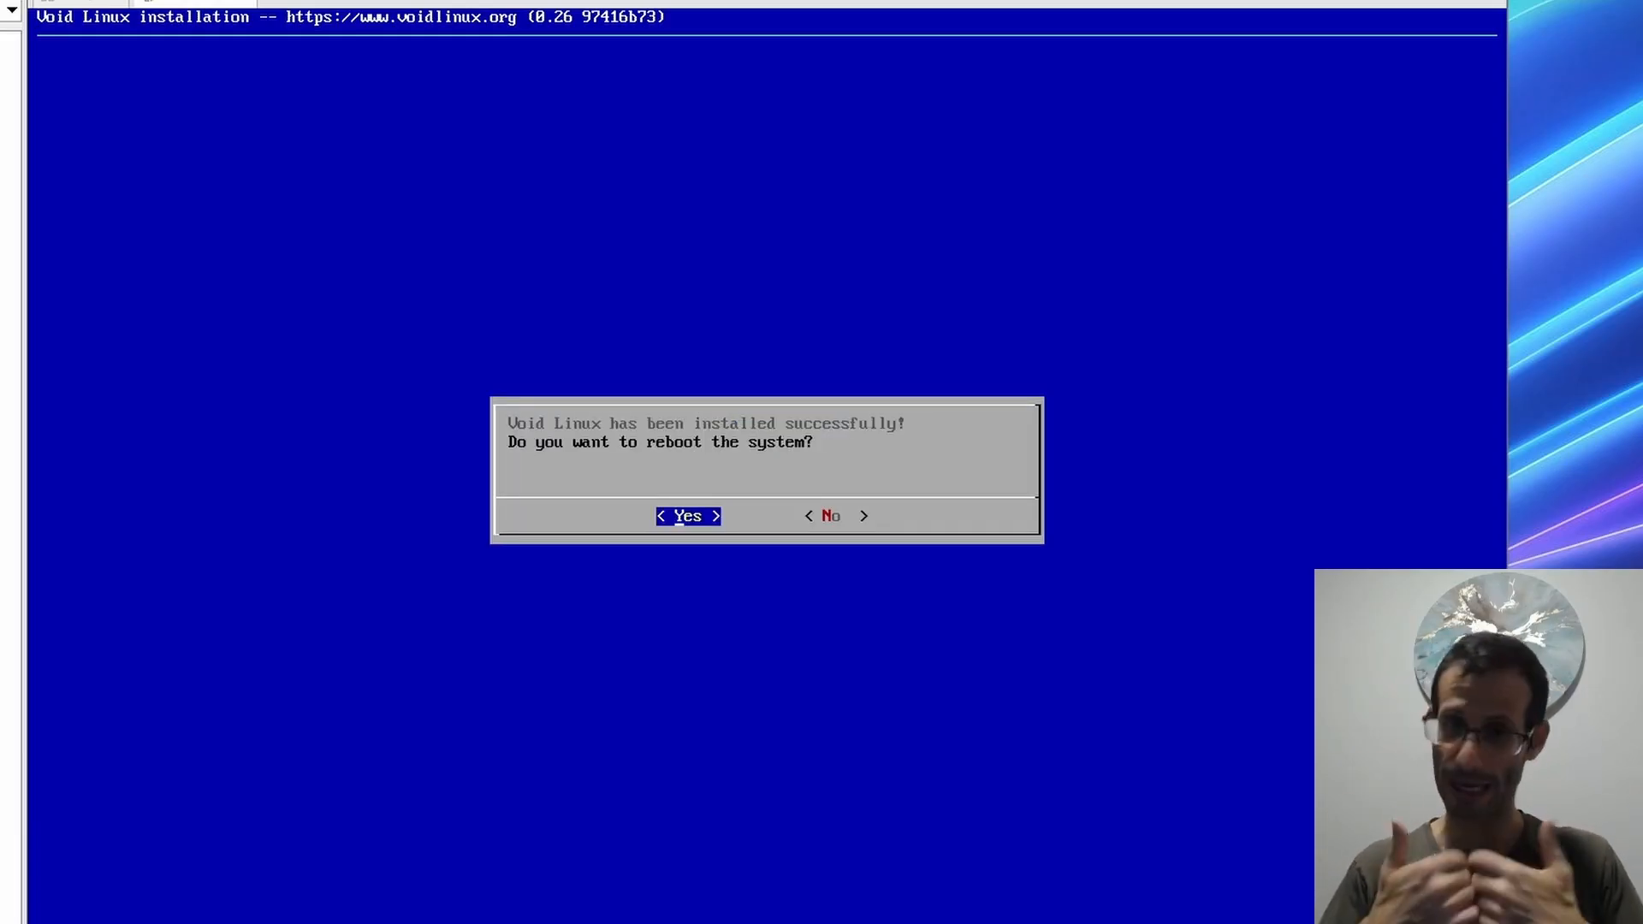
pyautogui.press('Return')
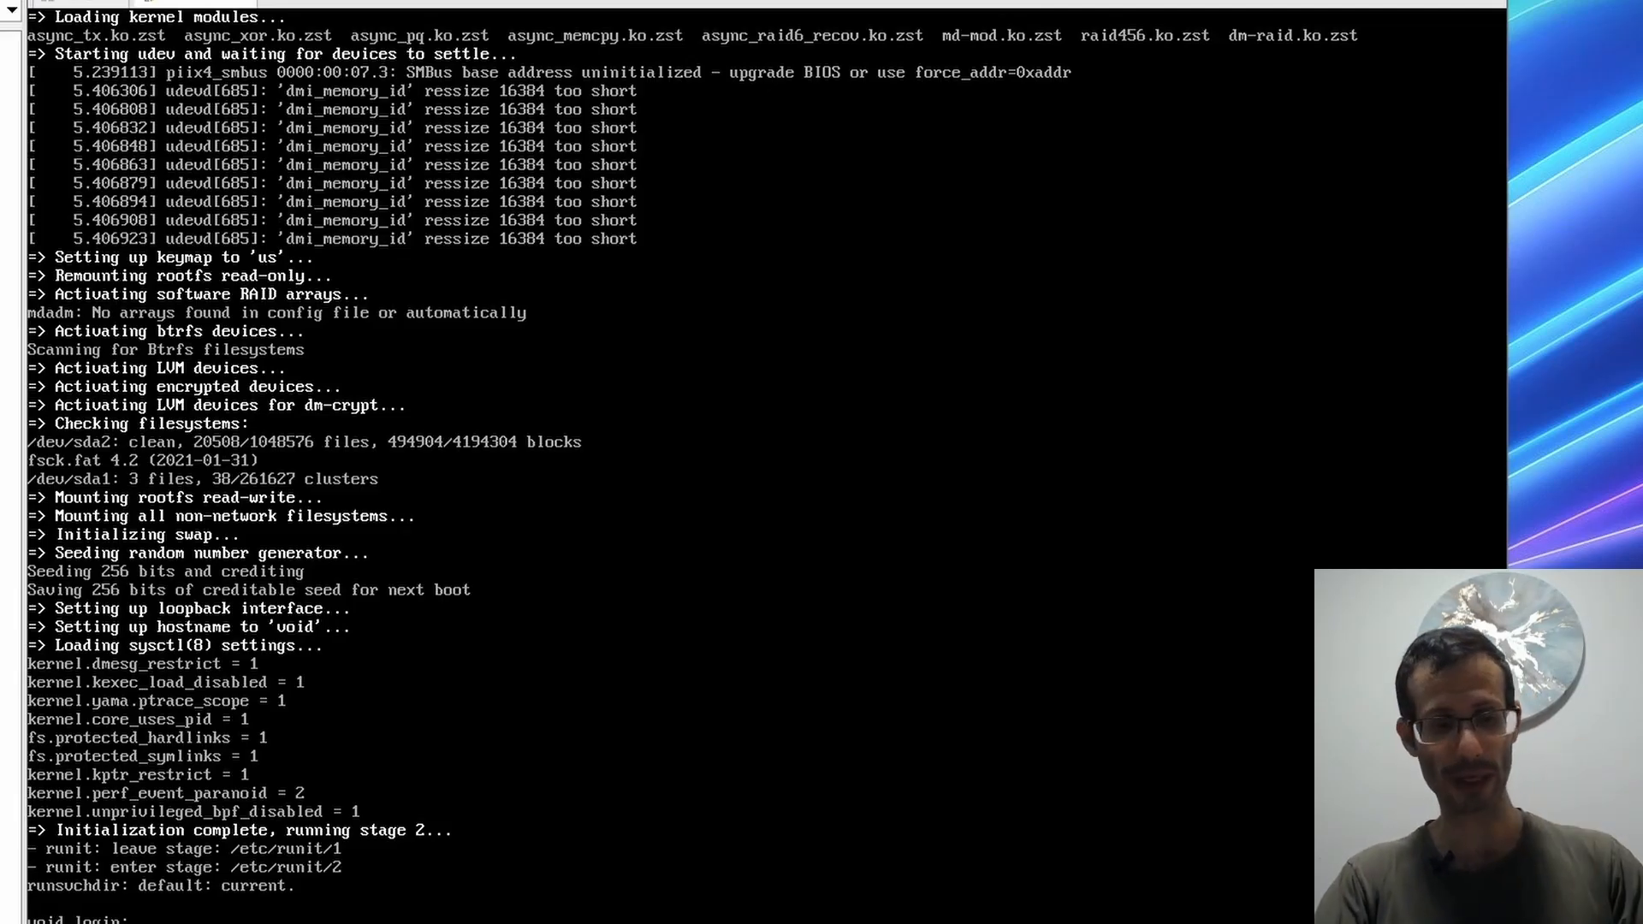
# - Log in to the installed system with the primary account's user name and password, and clear the terminal
pyautogui.write('matan')
pyautogui.press('Return')
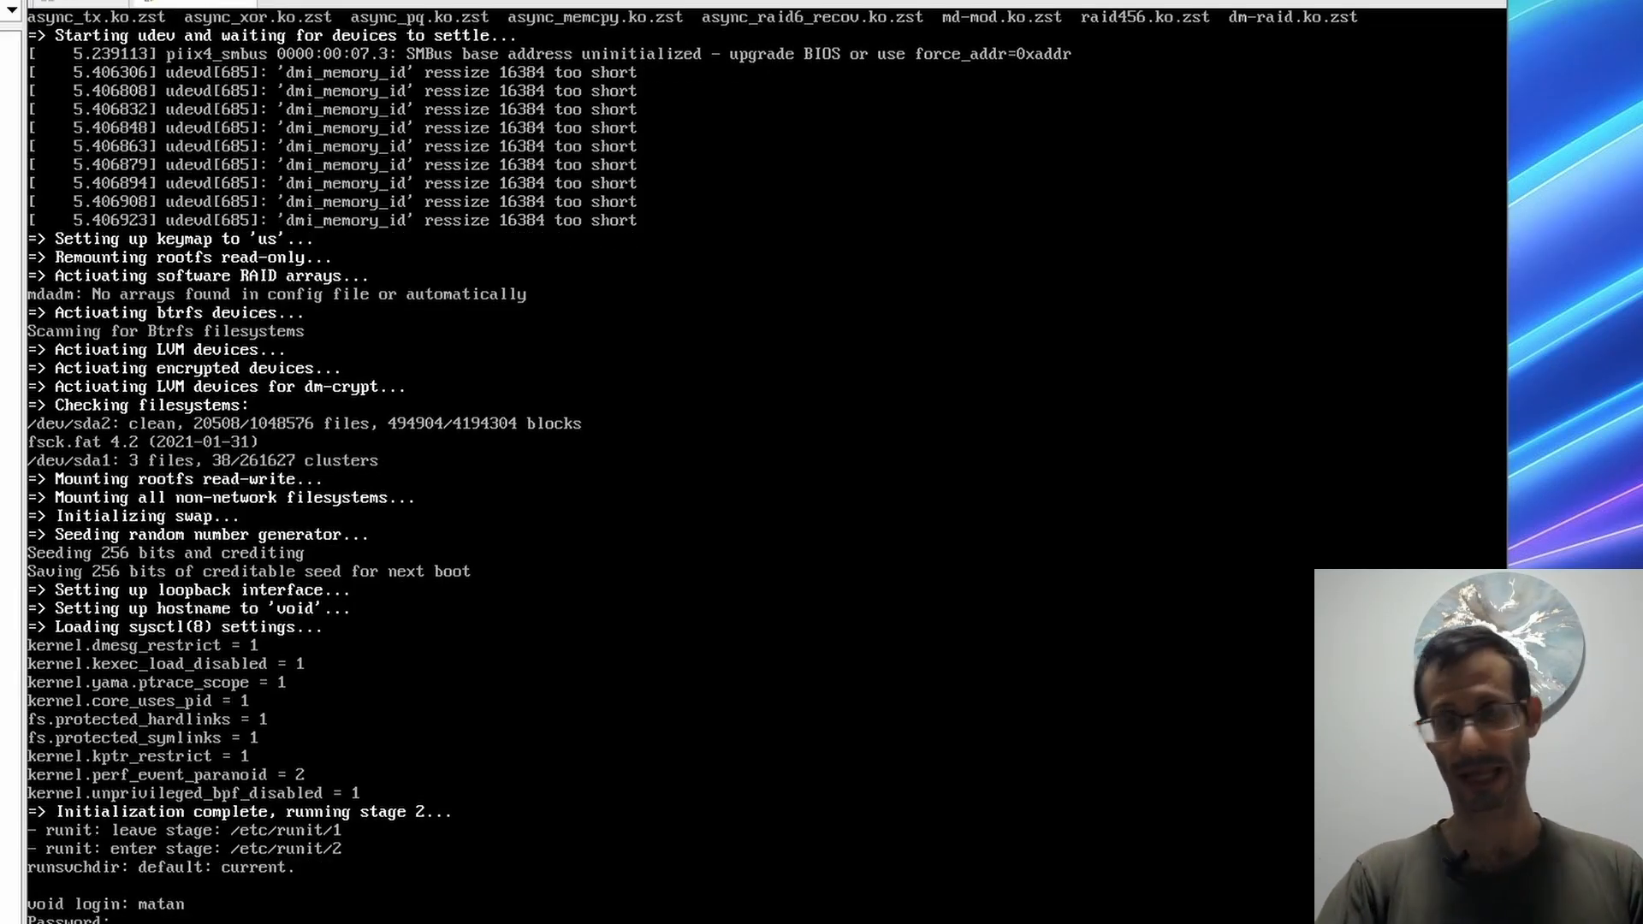
pyautogui.press('Return')
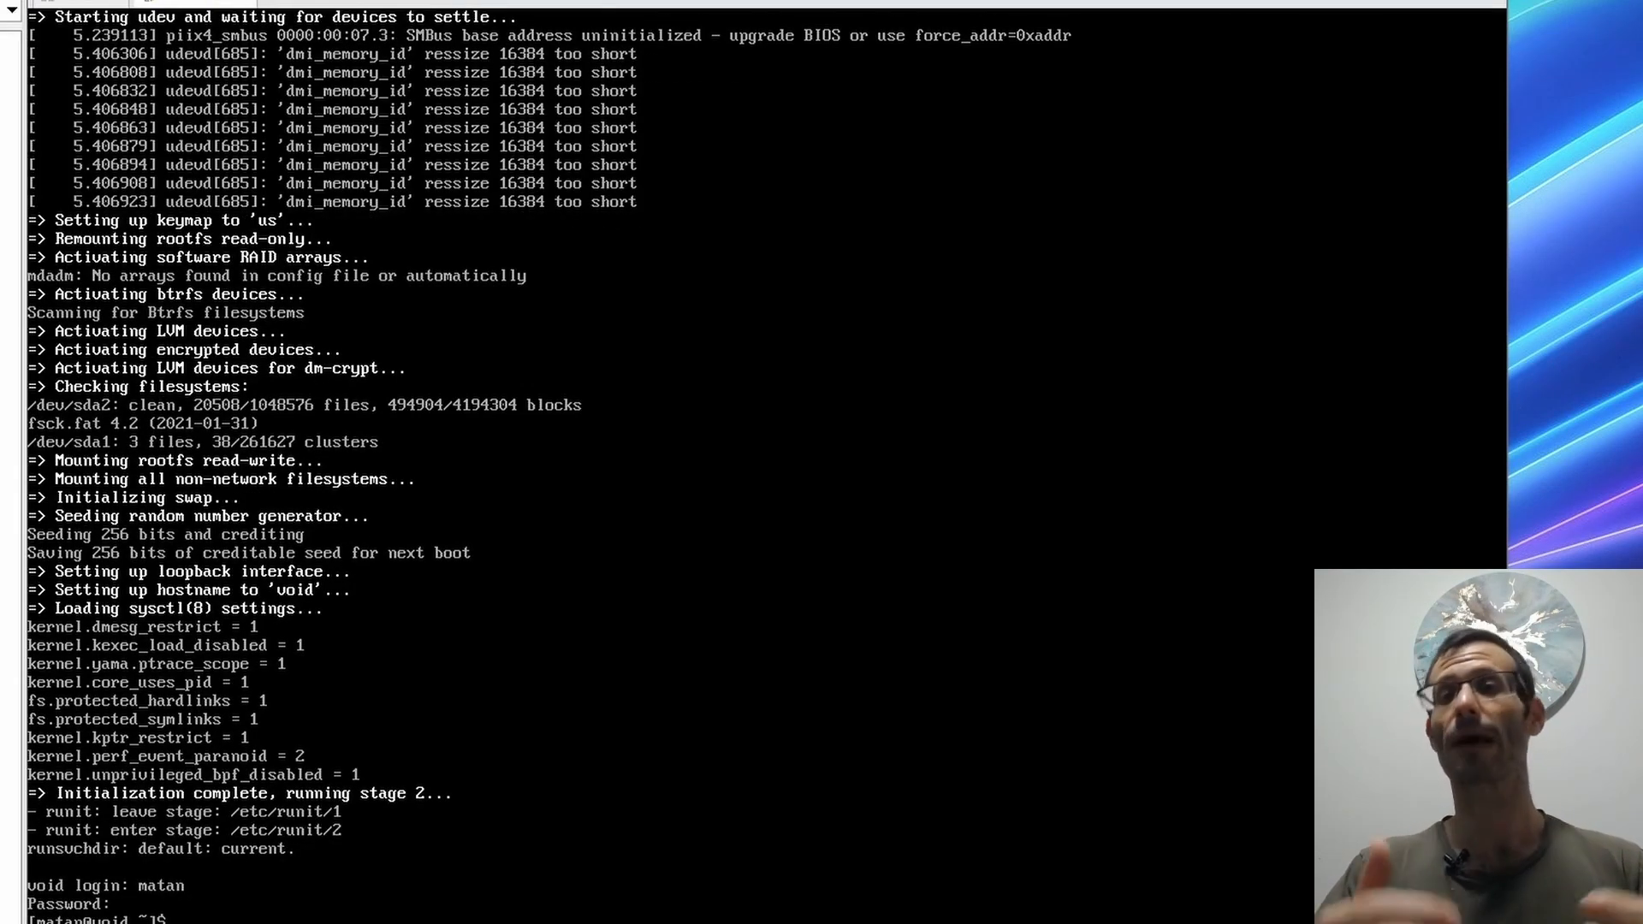
pyautogui.hotkey('ctrl', 'l')
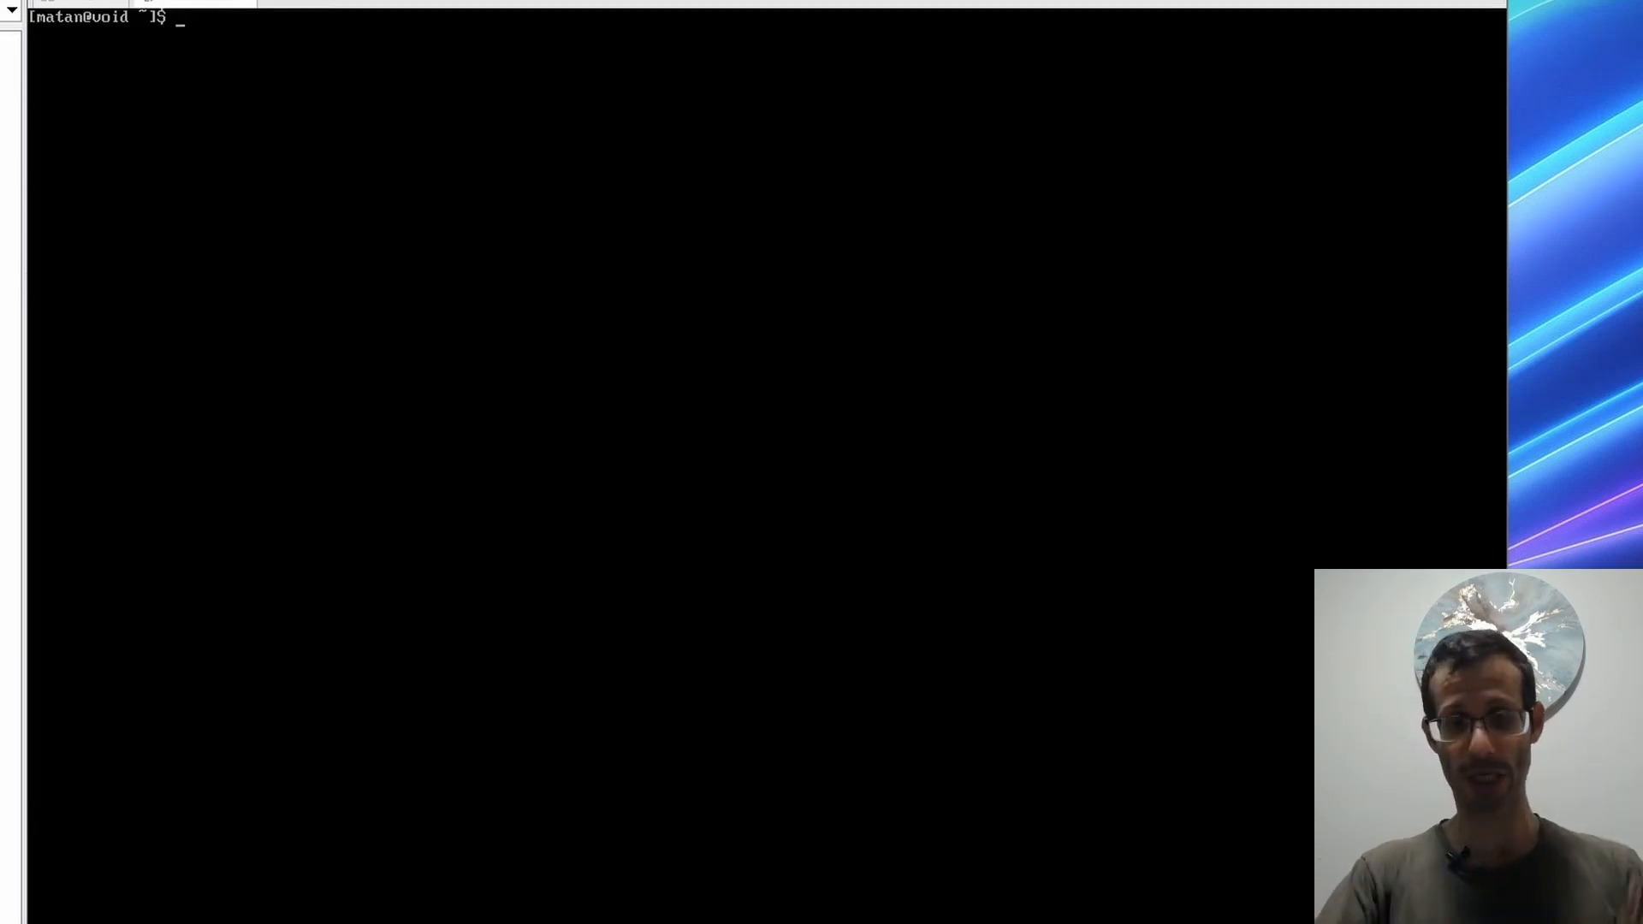
# - Try to synchronize the repository and update the system with sudo xbps-install -Su
pyautogui.write('sudo')
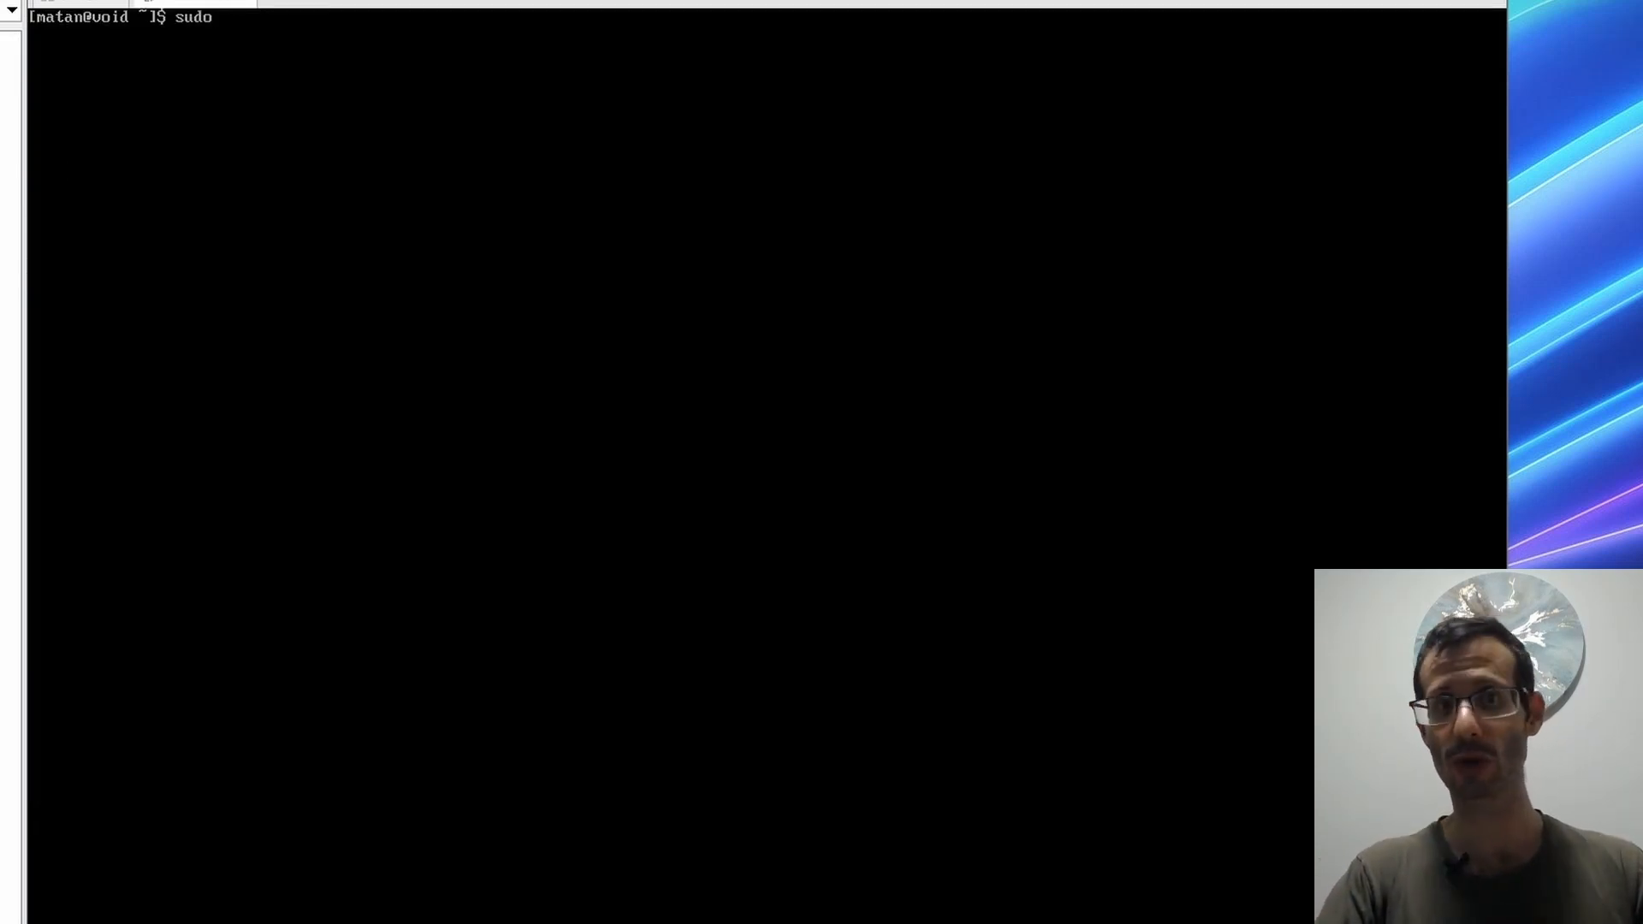
pyautogui.write(' xbps-install')
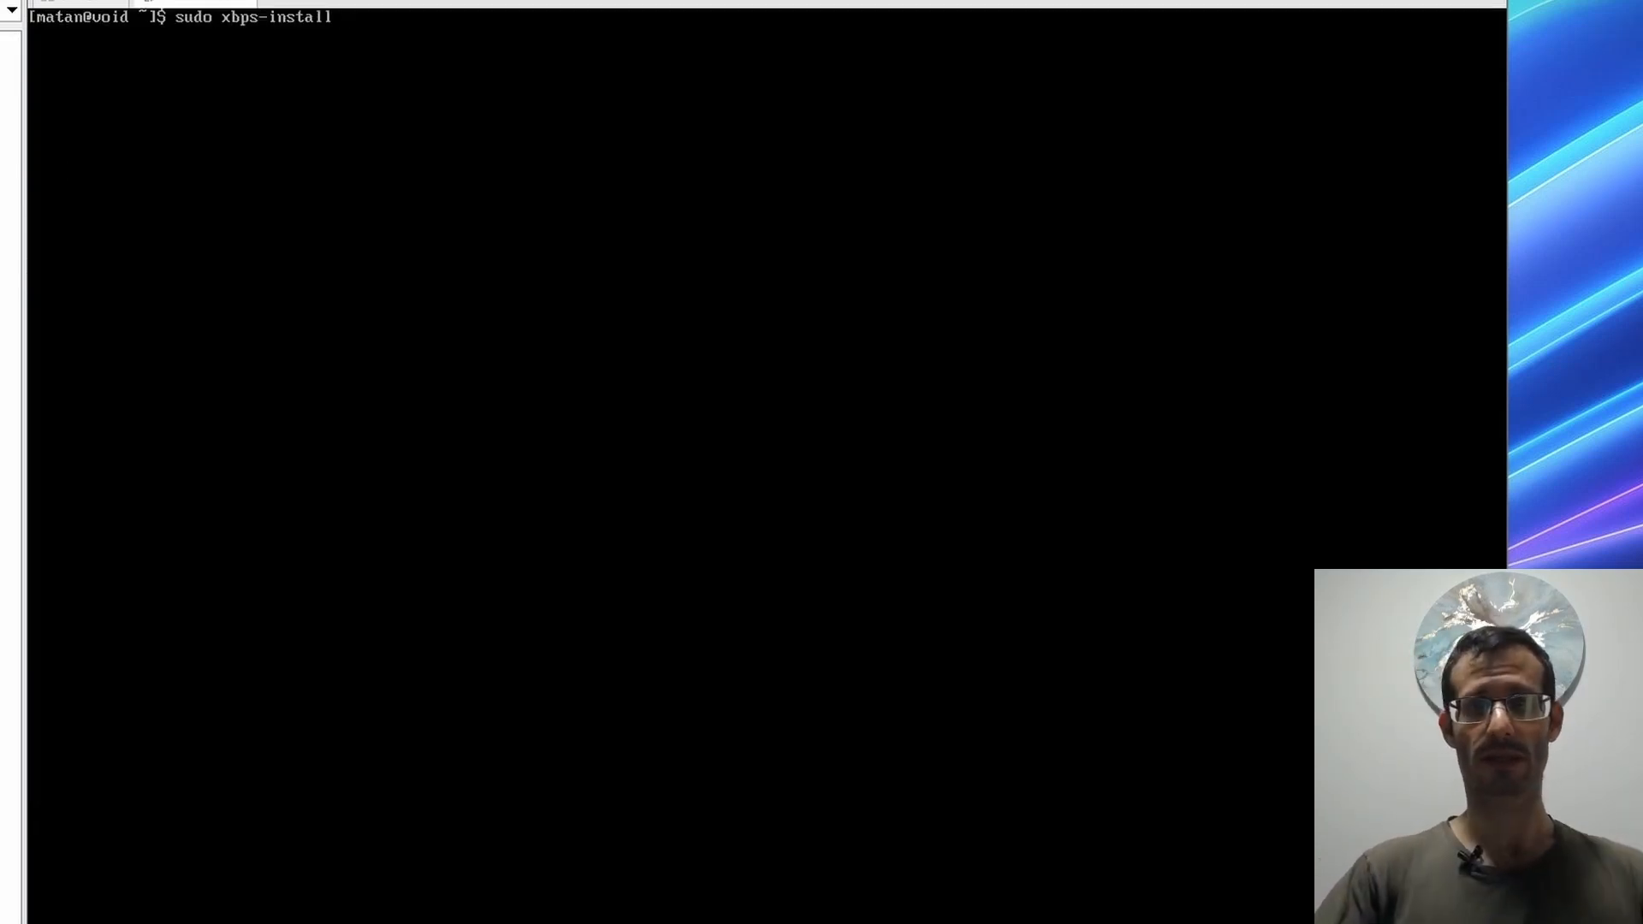
pyautogui.write(' -Su')
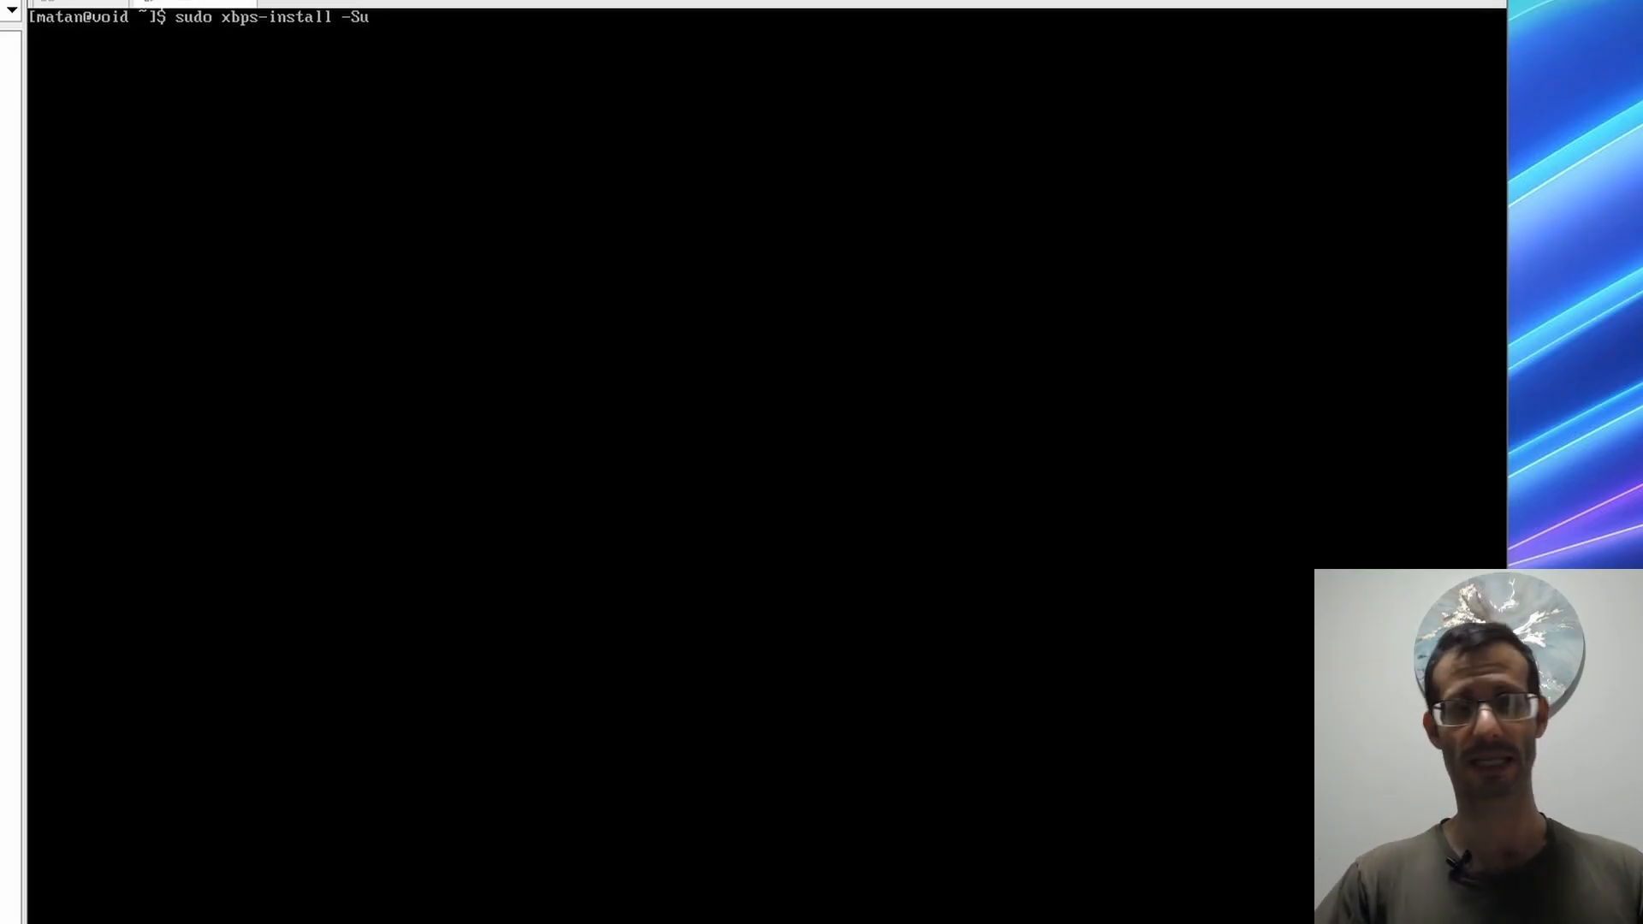
pyautogui.press('Return')
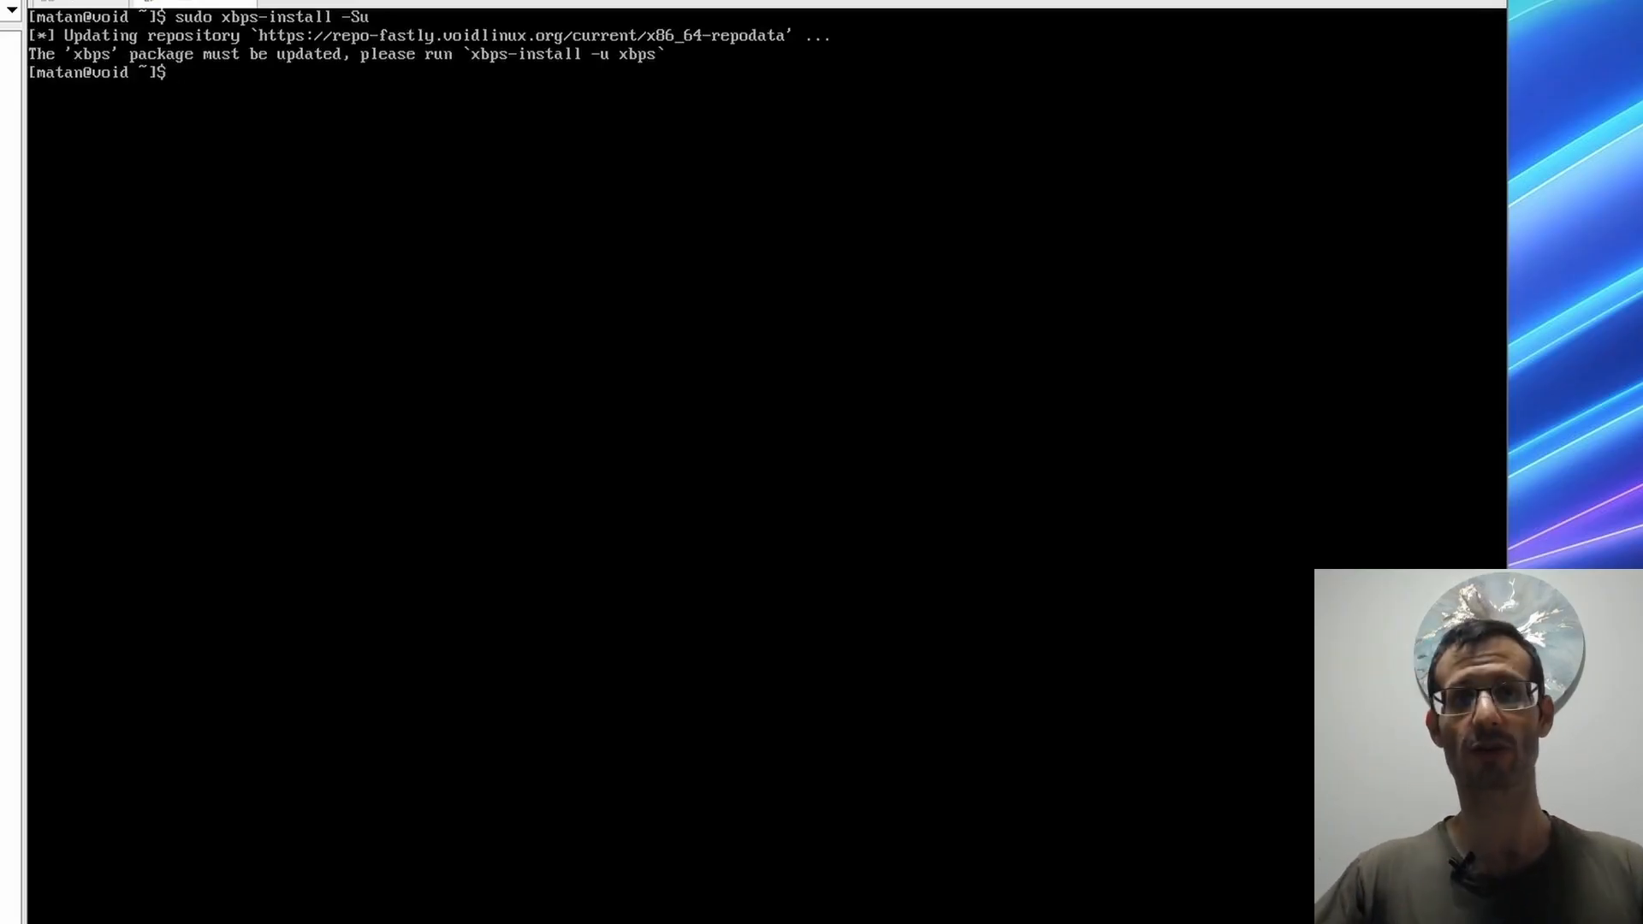
# - Update the xbps package itself with sudo xbps-install -u xbps, accept the listed updates, and clear the terminal
pyautogui.write('sudo xb')
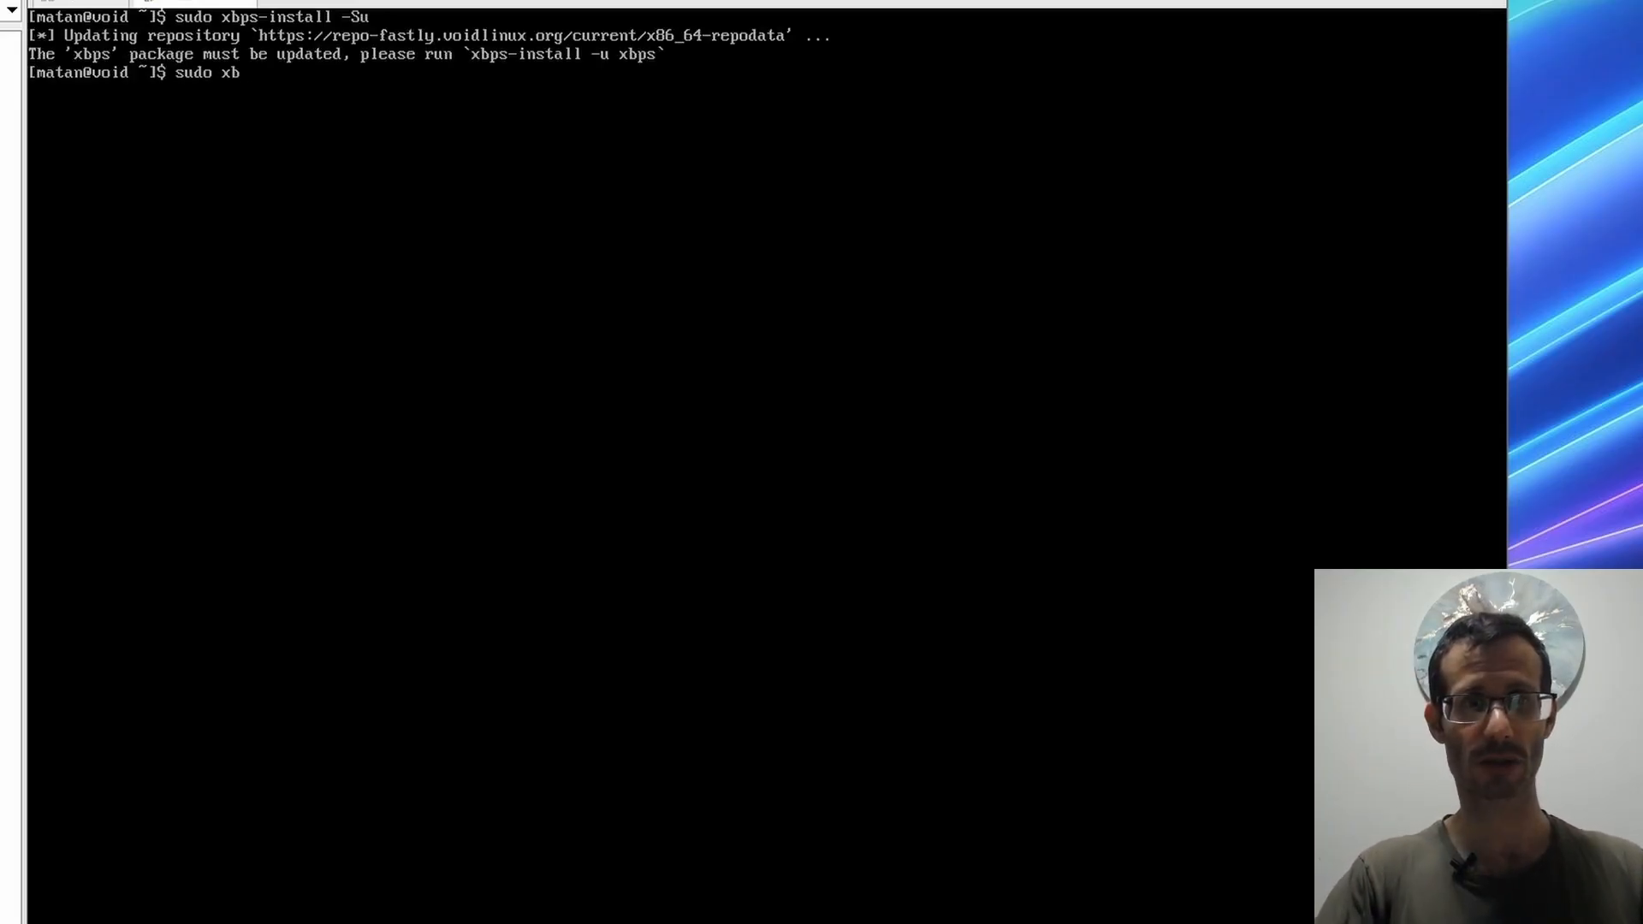
pyautogui.write('ps-install -u xbps')
pyautogui.press('Return')
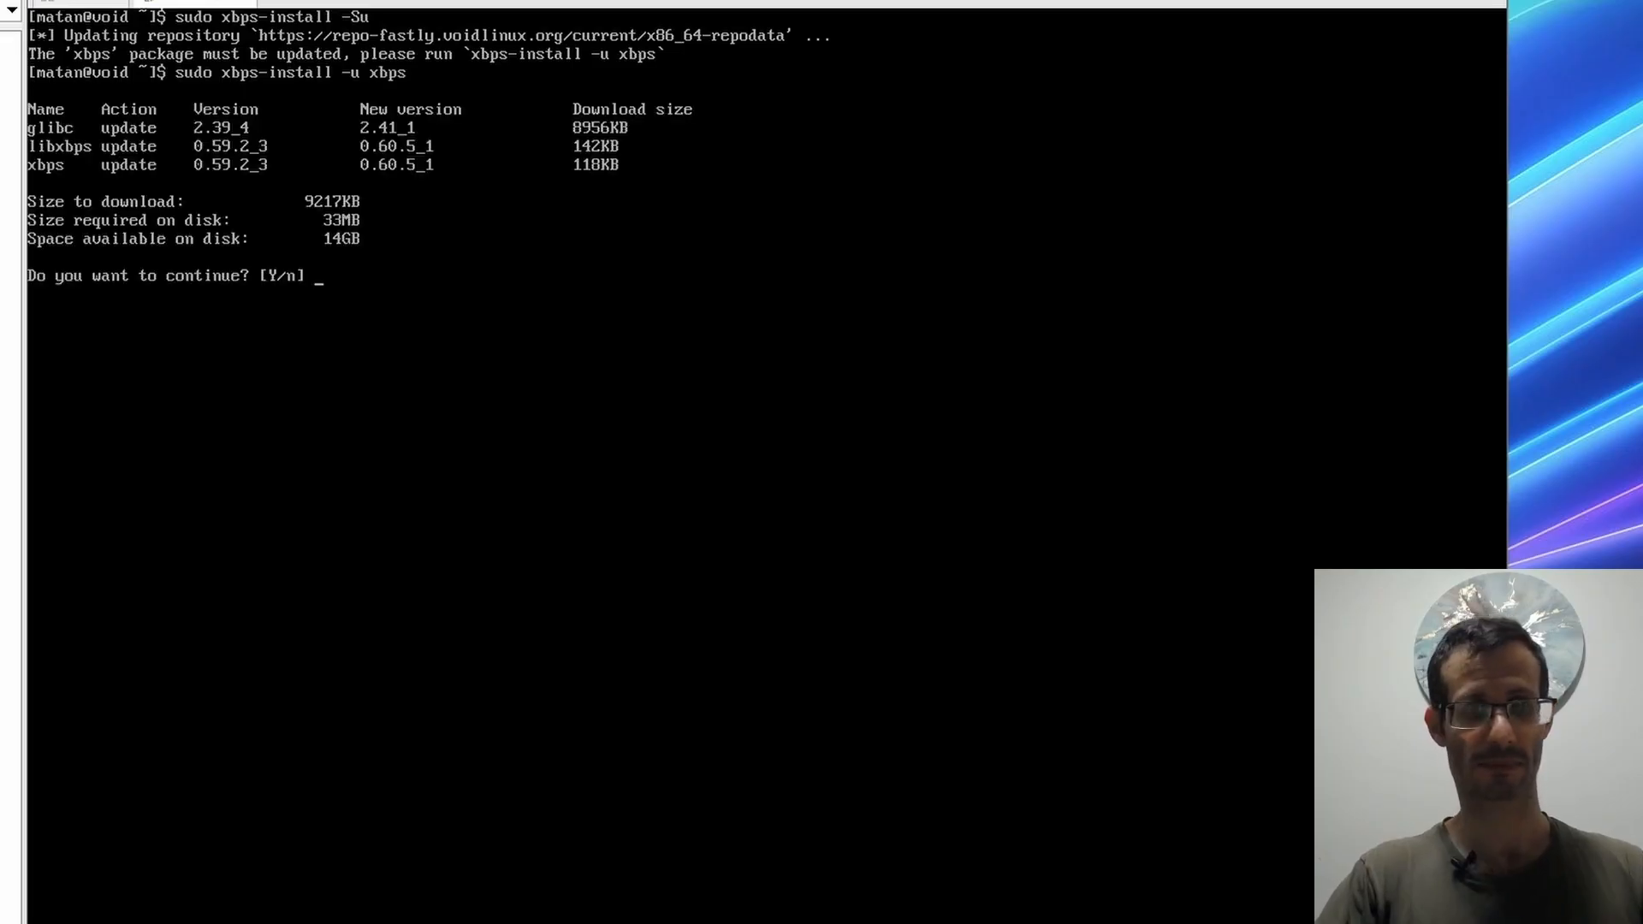
pyautogui.write('y')
pyautogui.press('Return')
pyautogui.hotkey('ctrl', 'l')
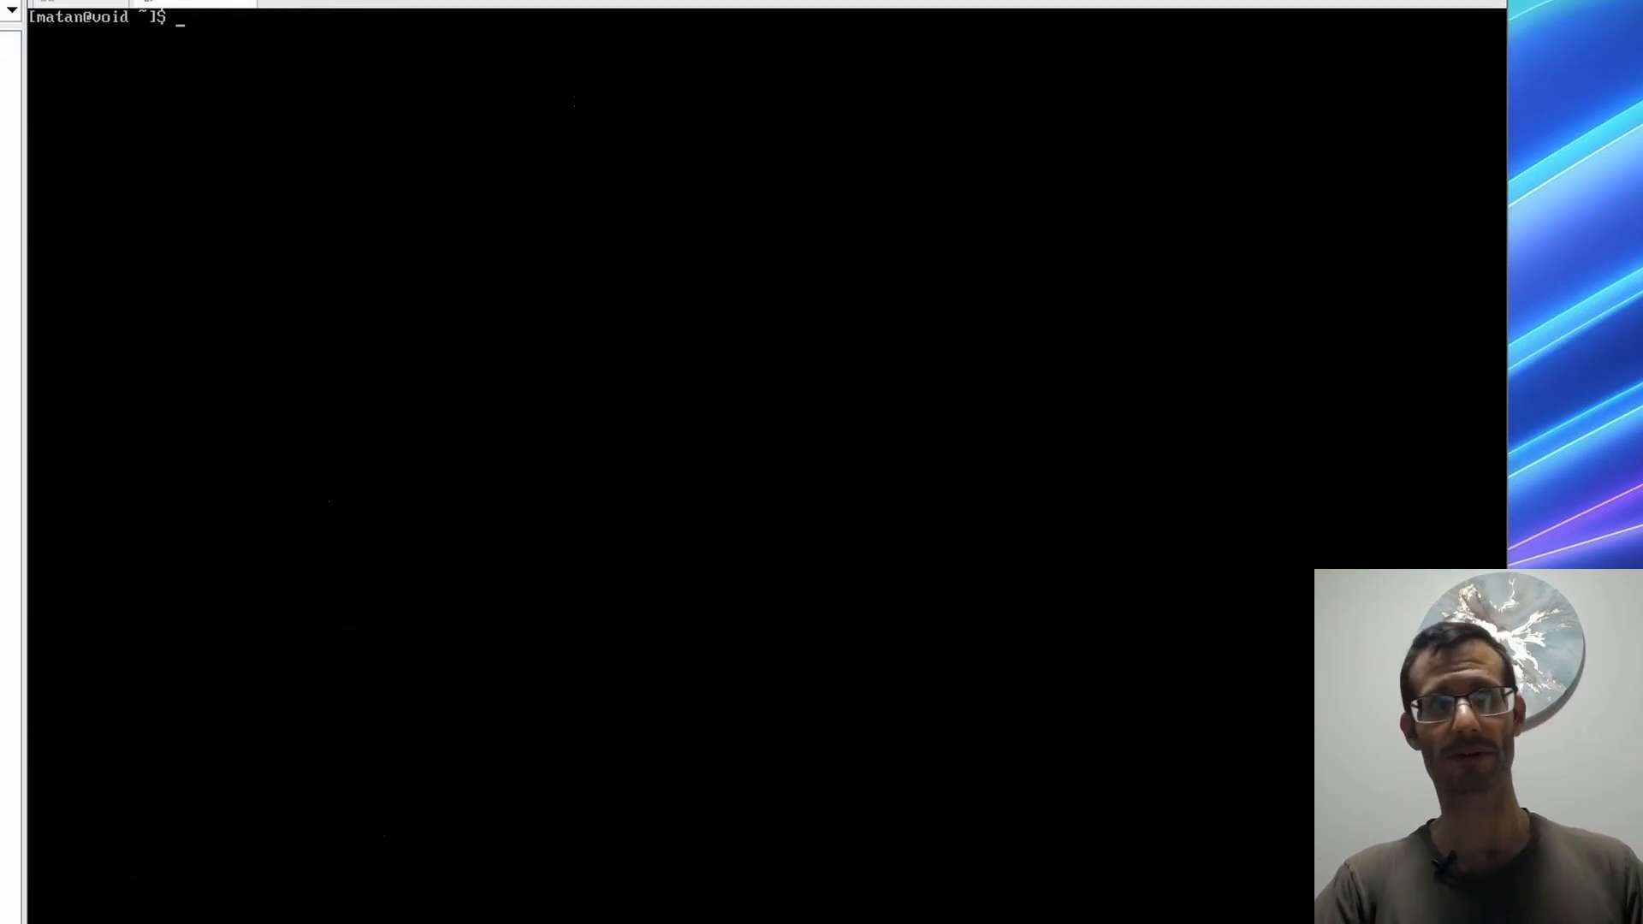
# - Synchronize the repository and update all system packages with sudo xbps-install -Su, and clear the terminal
pyautogui.write('sudo xb')
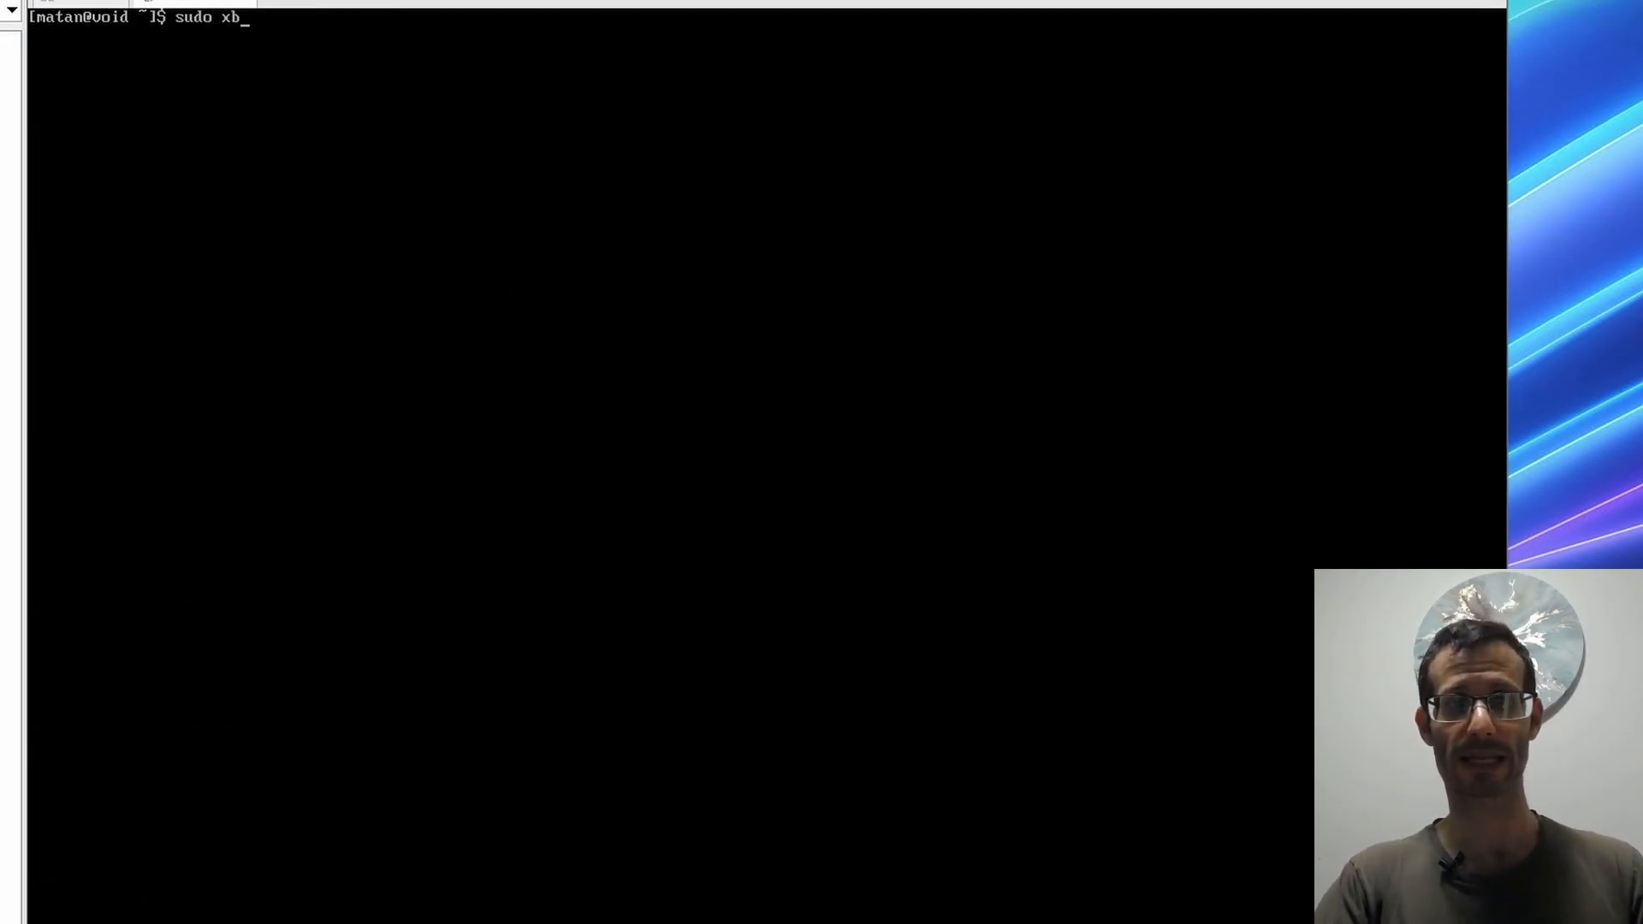
pyautogui.write('ps-install -Su')
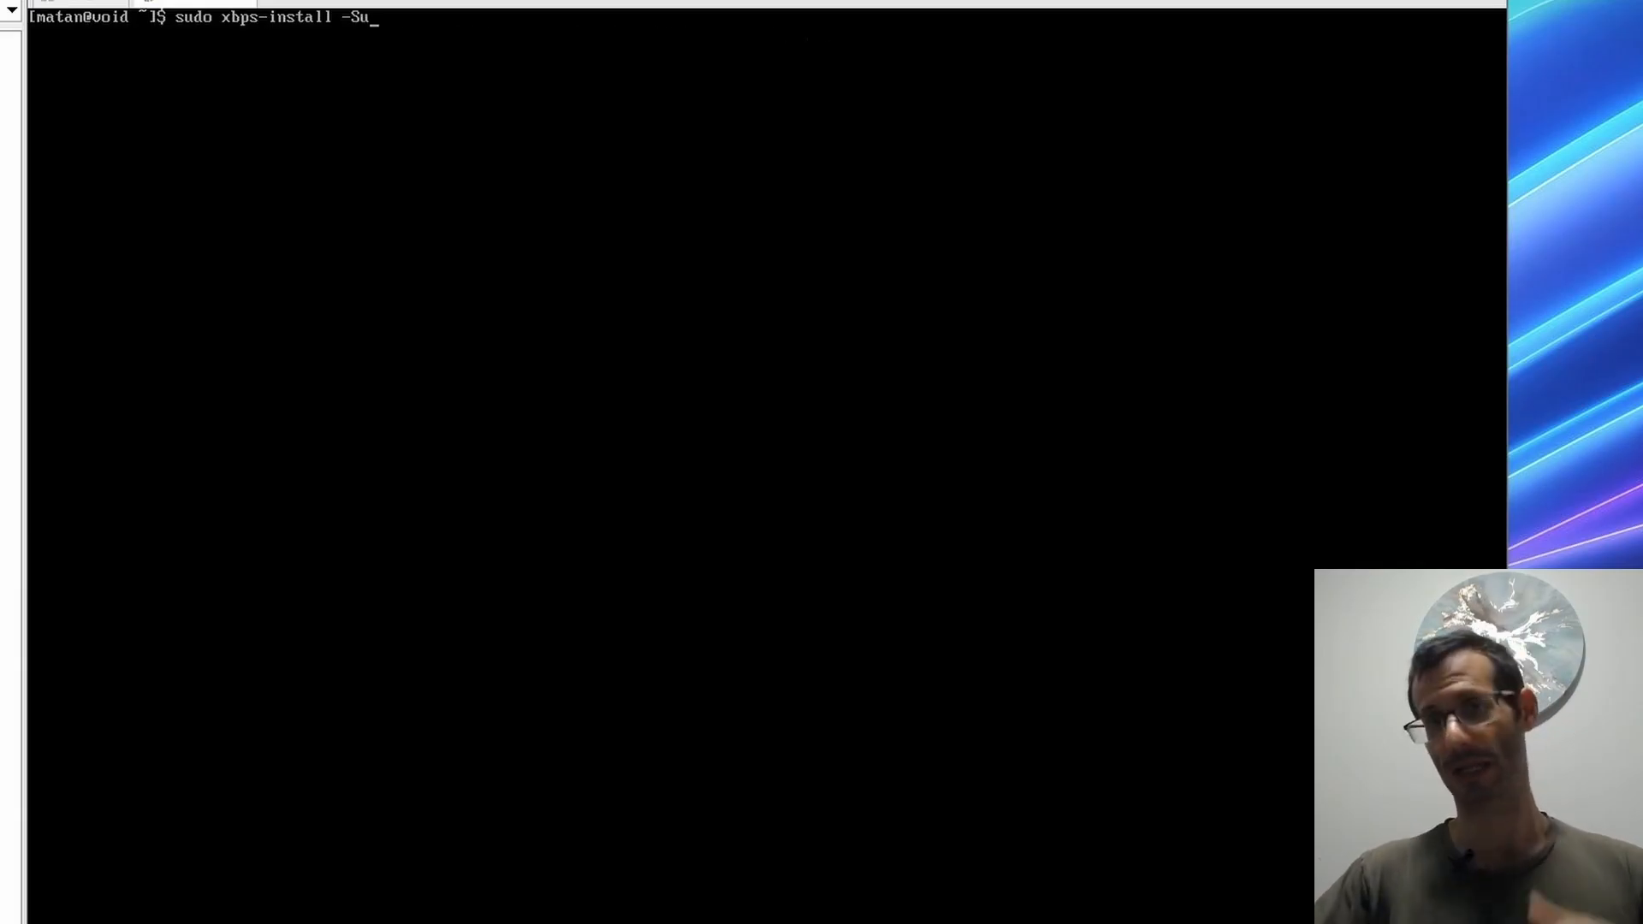
pyautogui.press('Return')
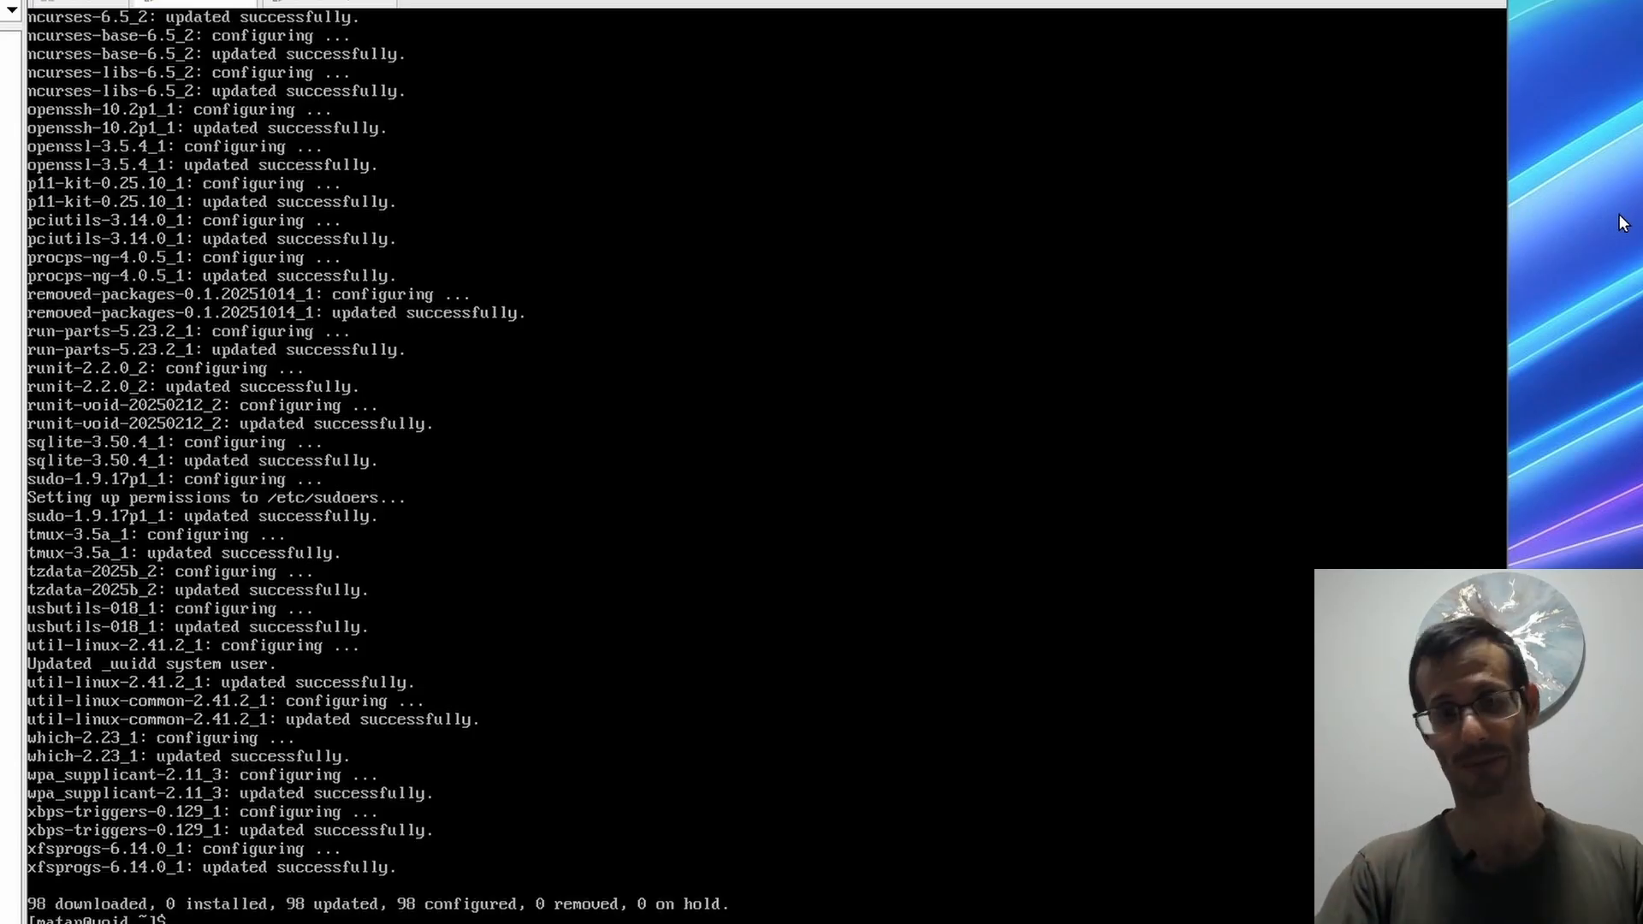
pyautogui.hotkey('ctrl', 'l')
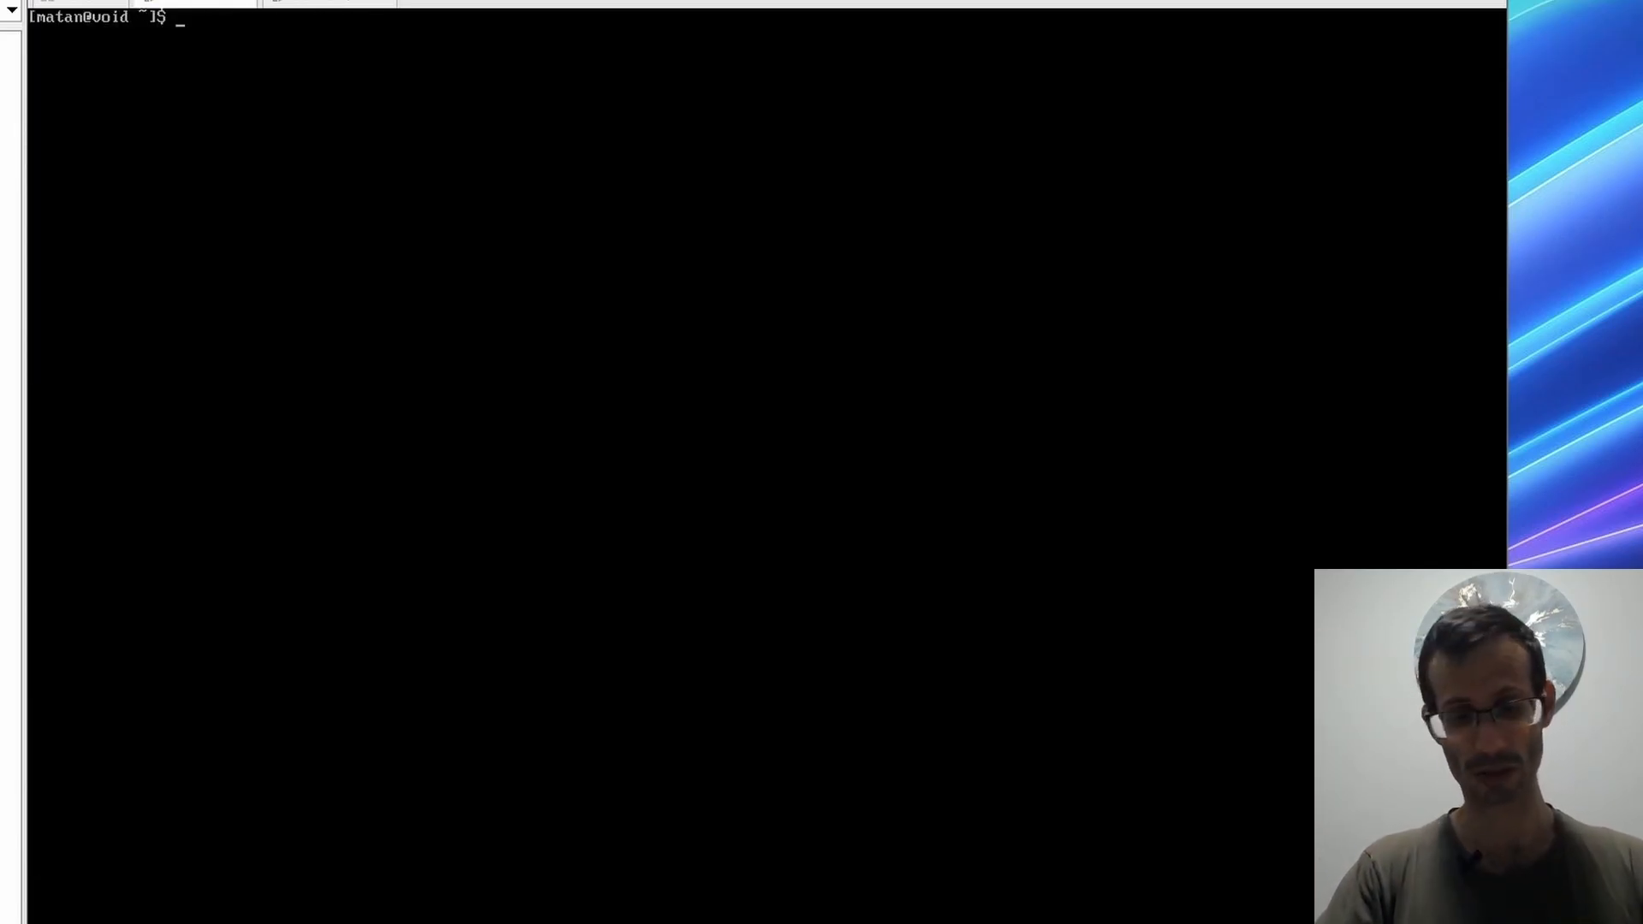
# - Install fastfetch with sudo xbps-install fastfetch, accept the installation, and show its system information on a cleared terminal
pyautogui.write('sudo xbps-install fastfetch')
pyautogui.press('Return')
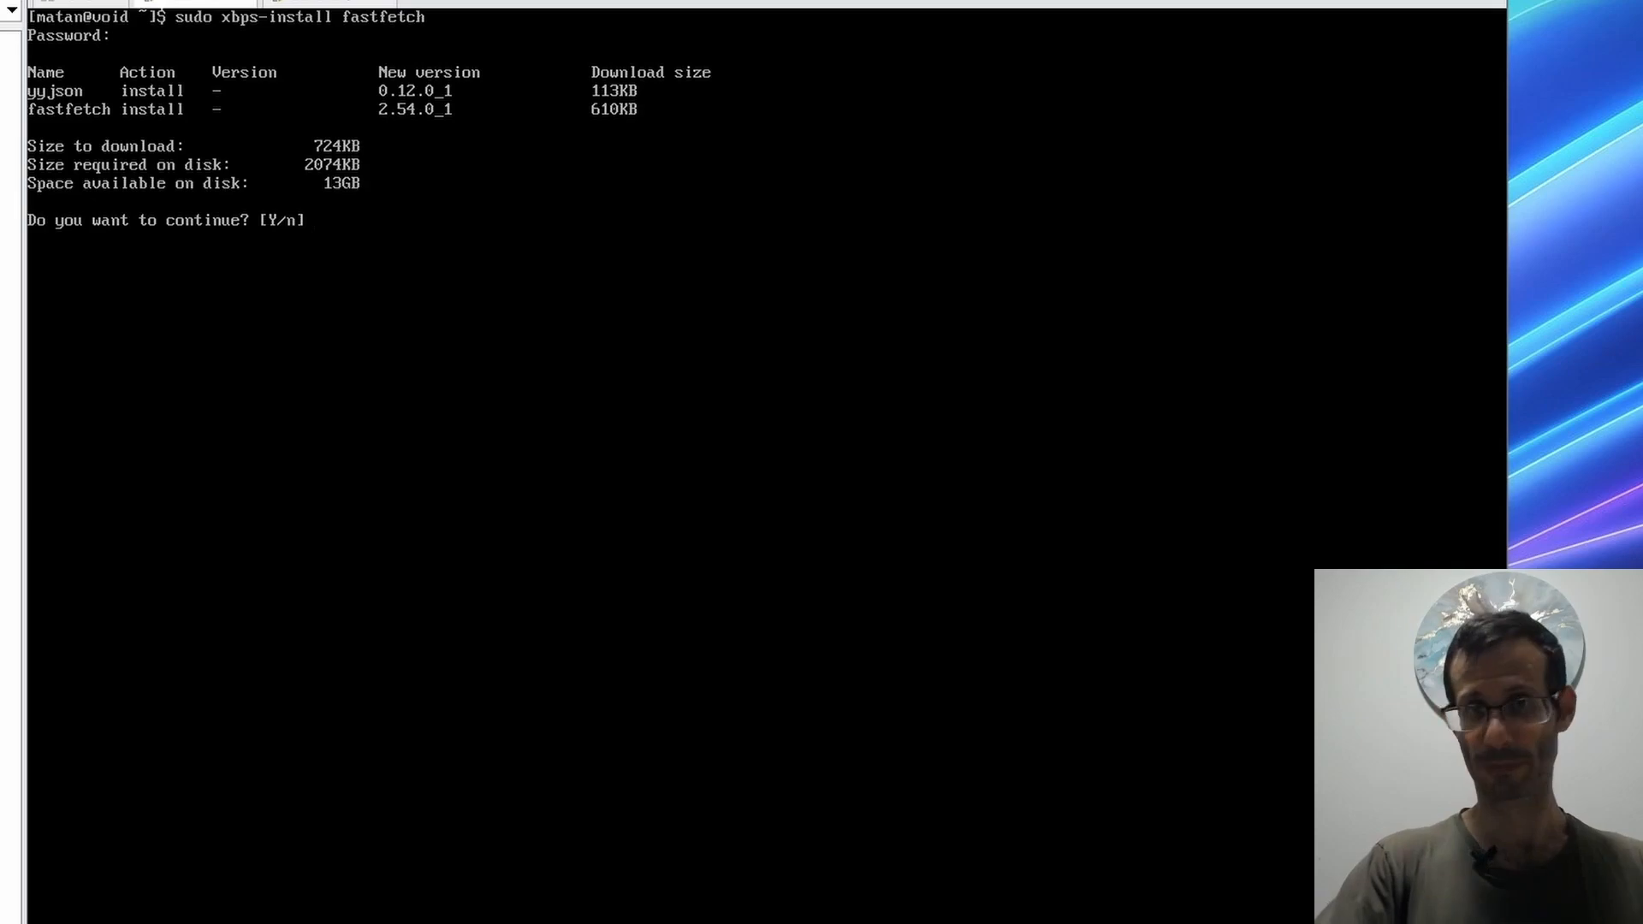
pyautogui.write('y')
pyautogui.press('Return')
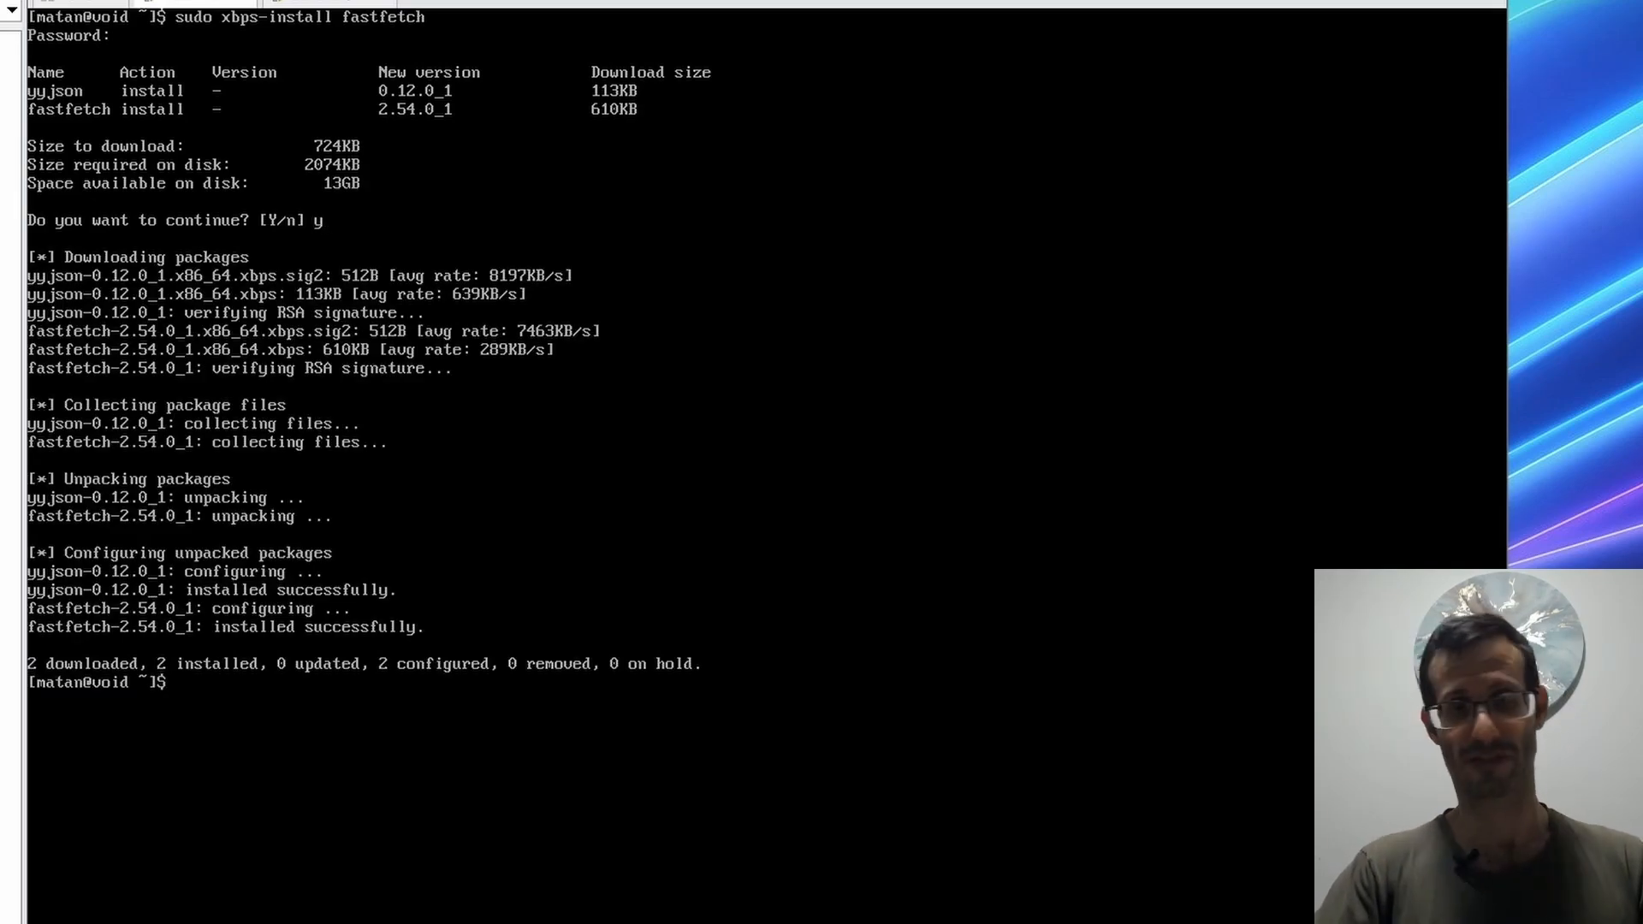
pyautogui.write('clear')
pyautogui.press('Return')
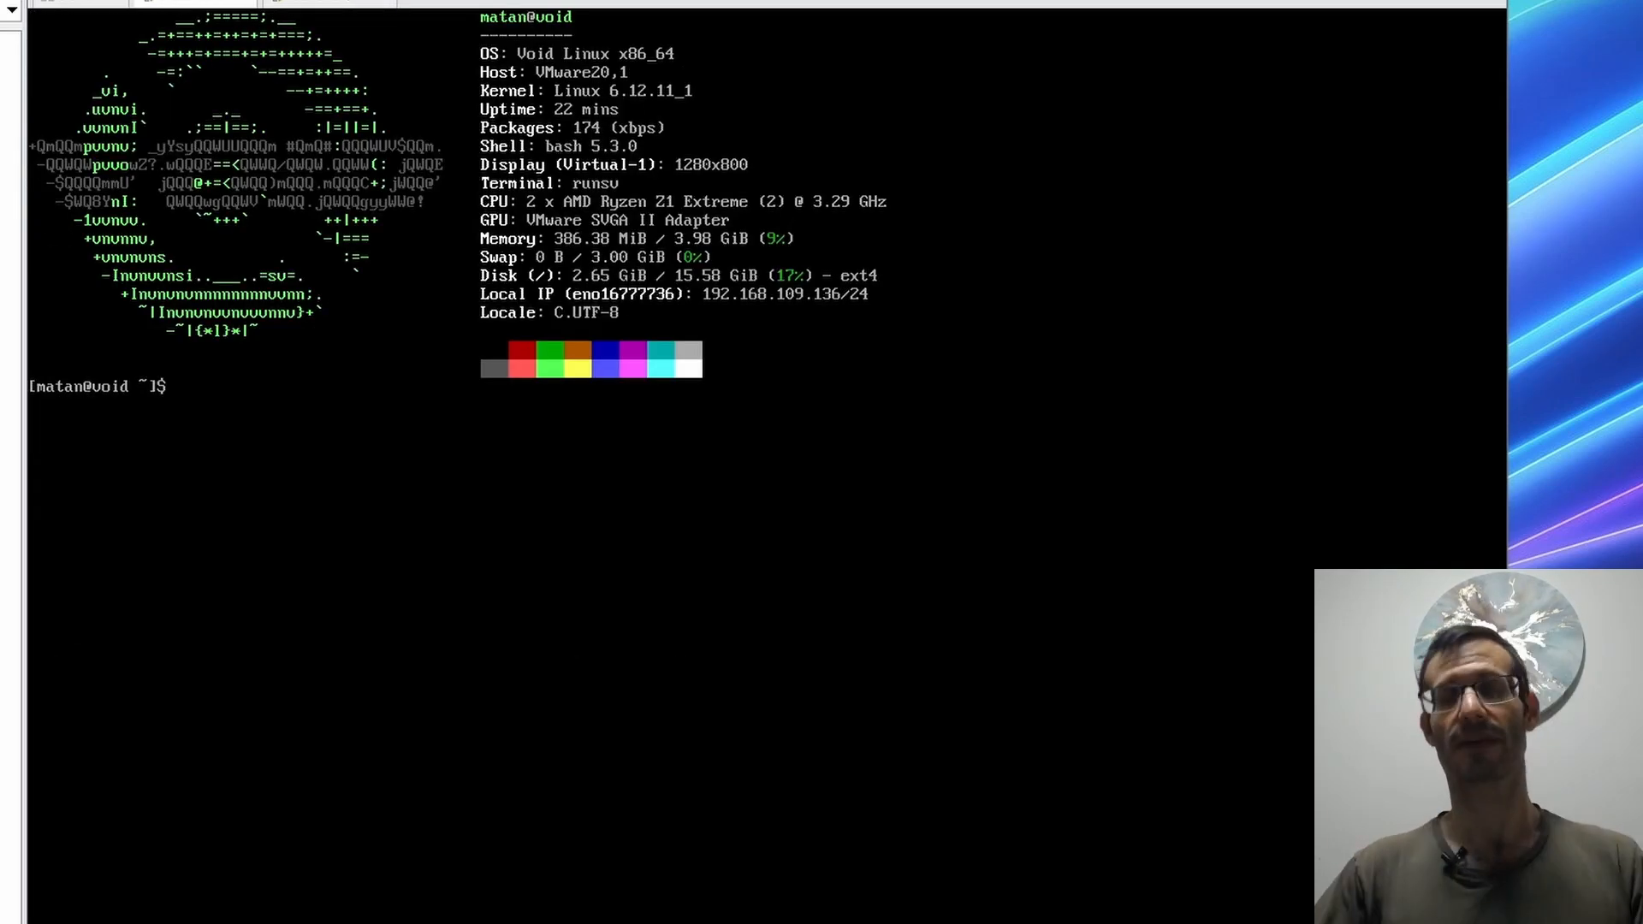